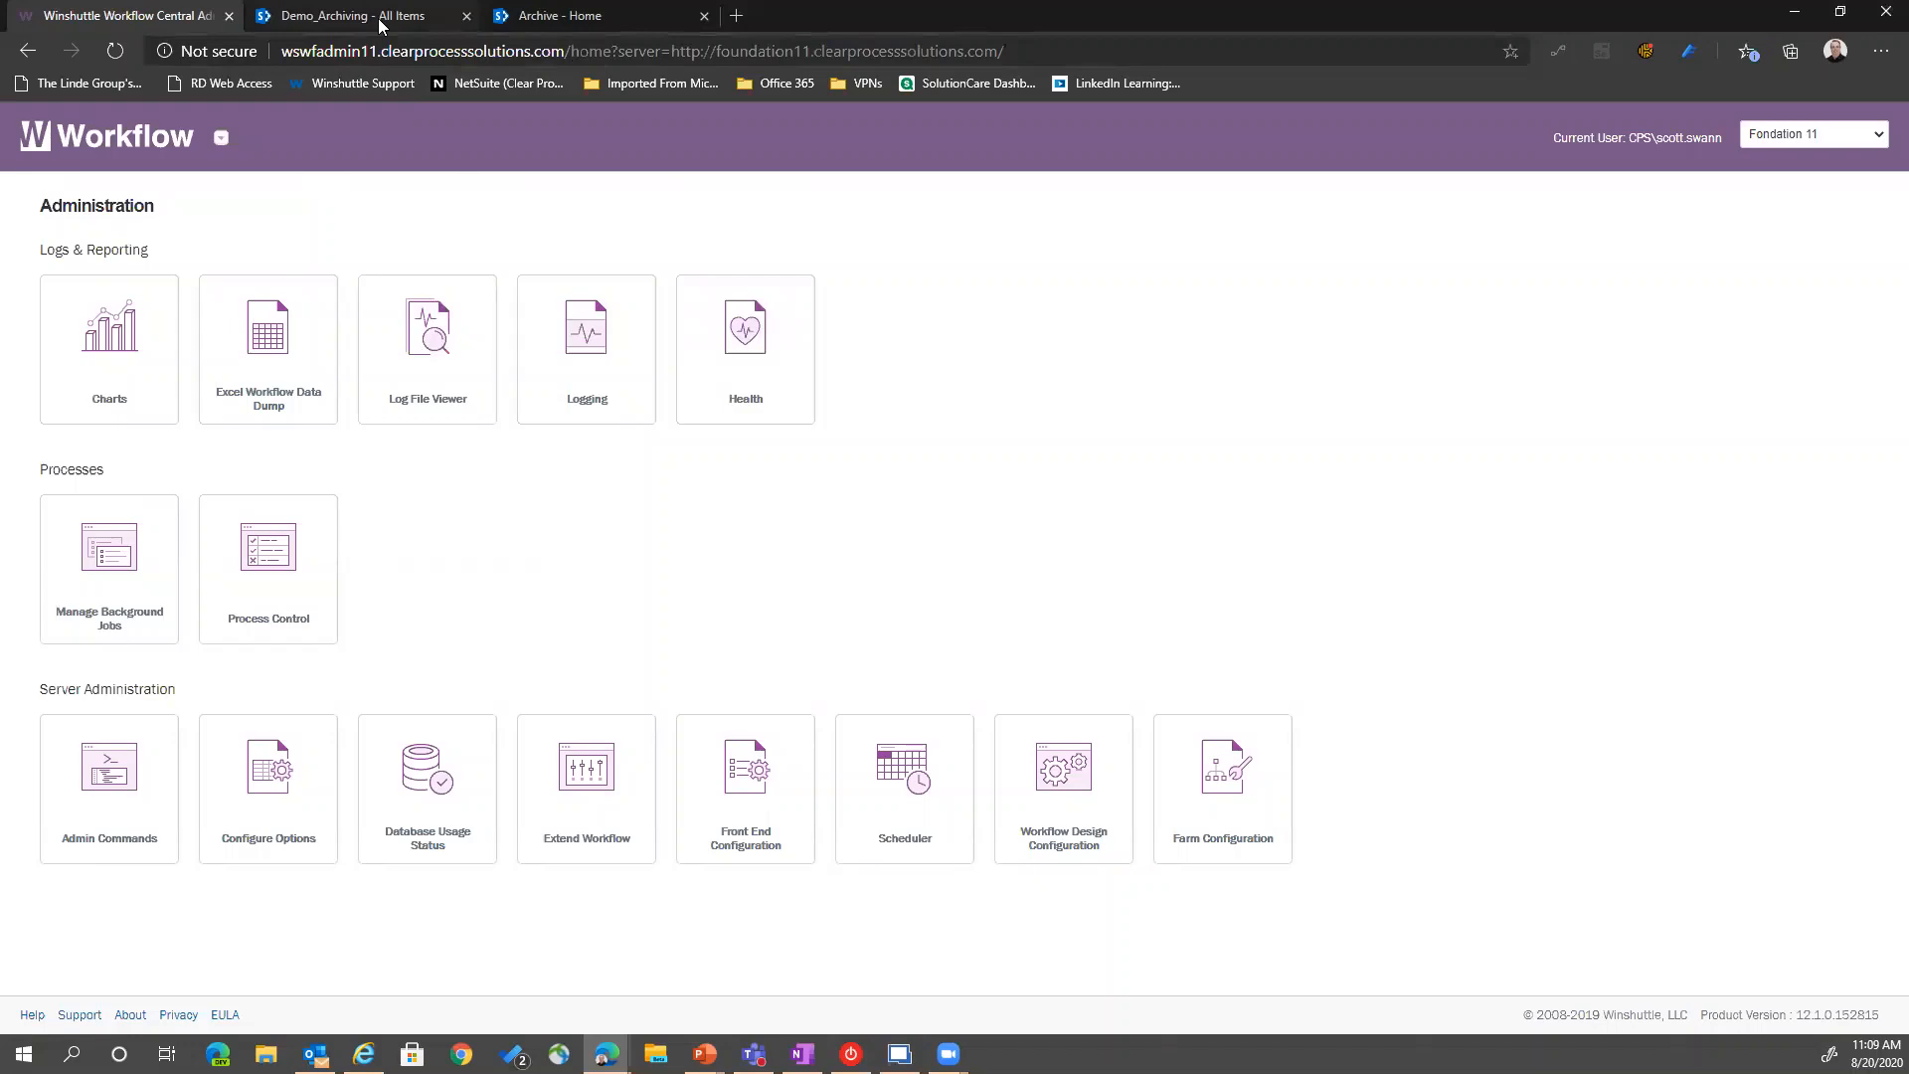
# Create a custom list named ScottTest in the contents of the Archive site
pyautogui.click(353, 16)
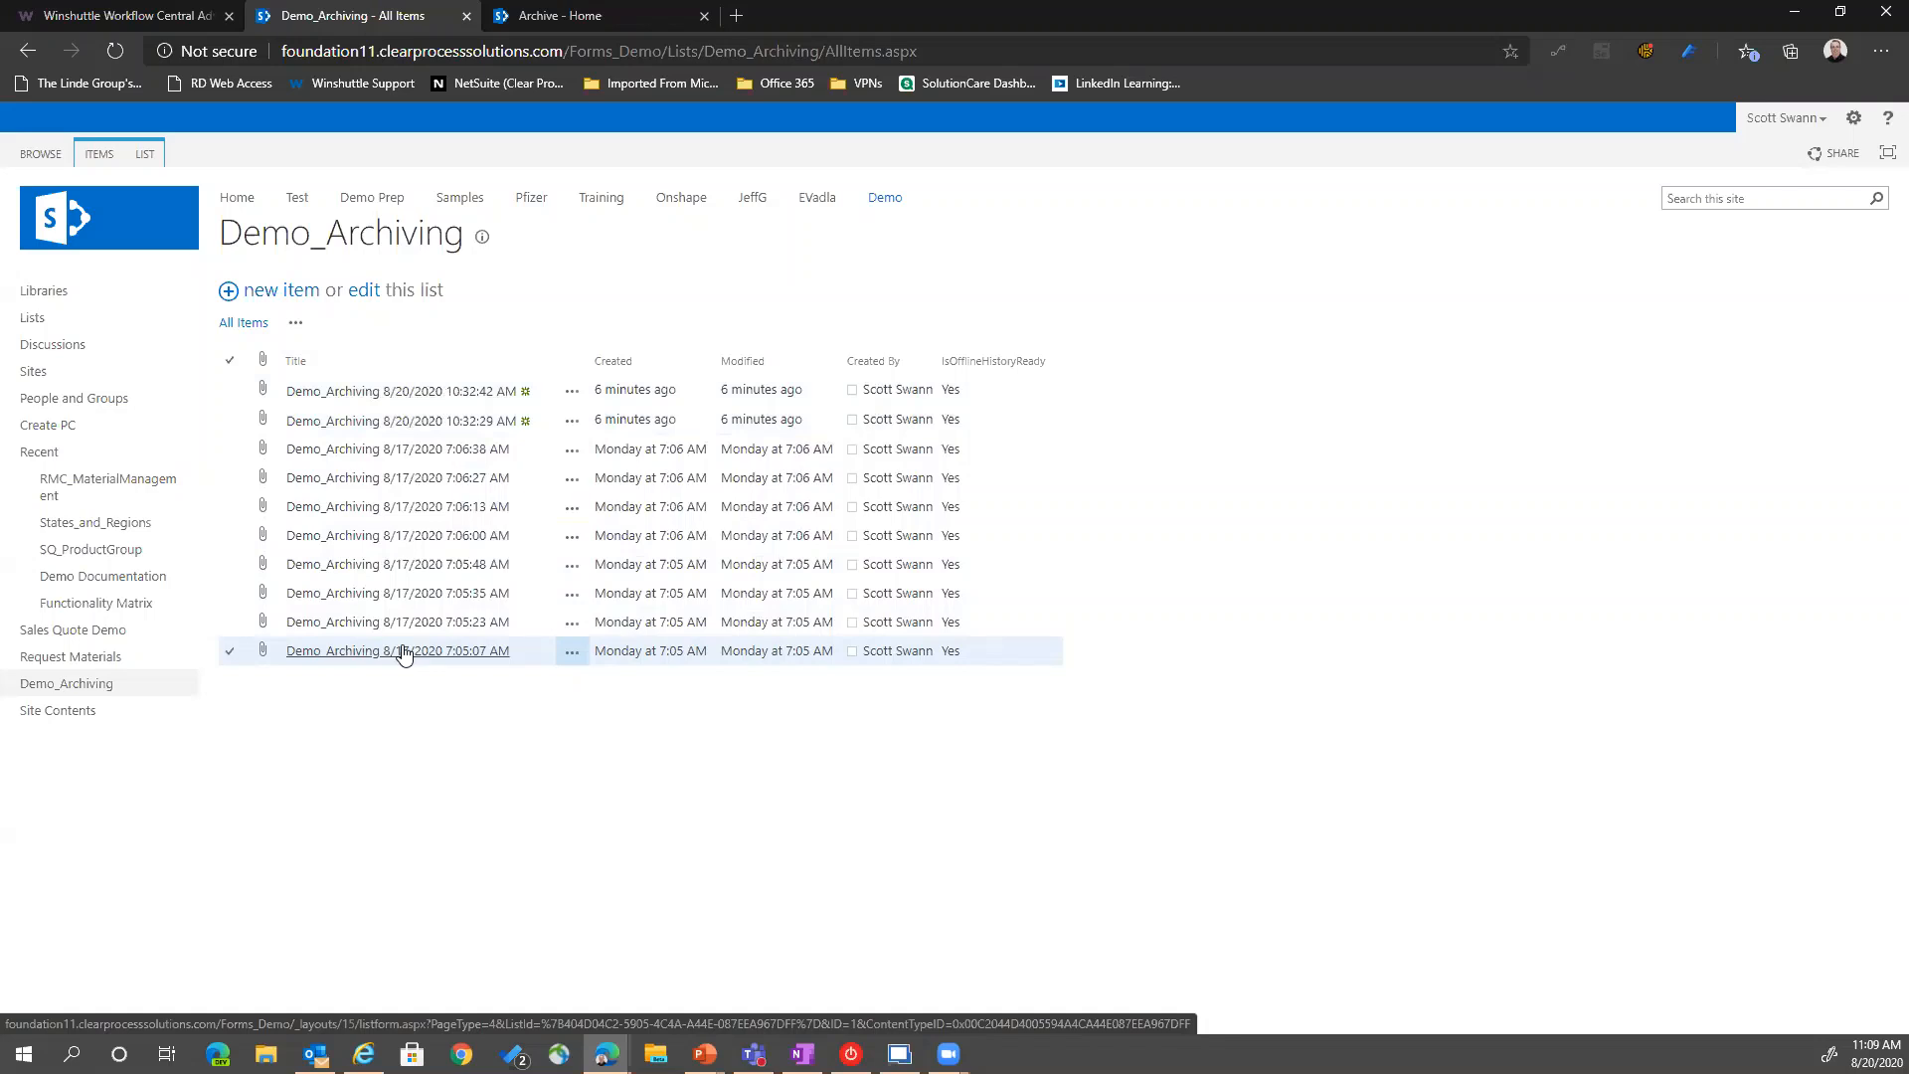
pyautogui.click(602, 16)
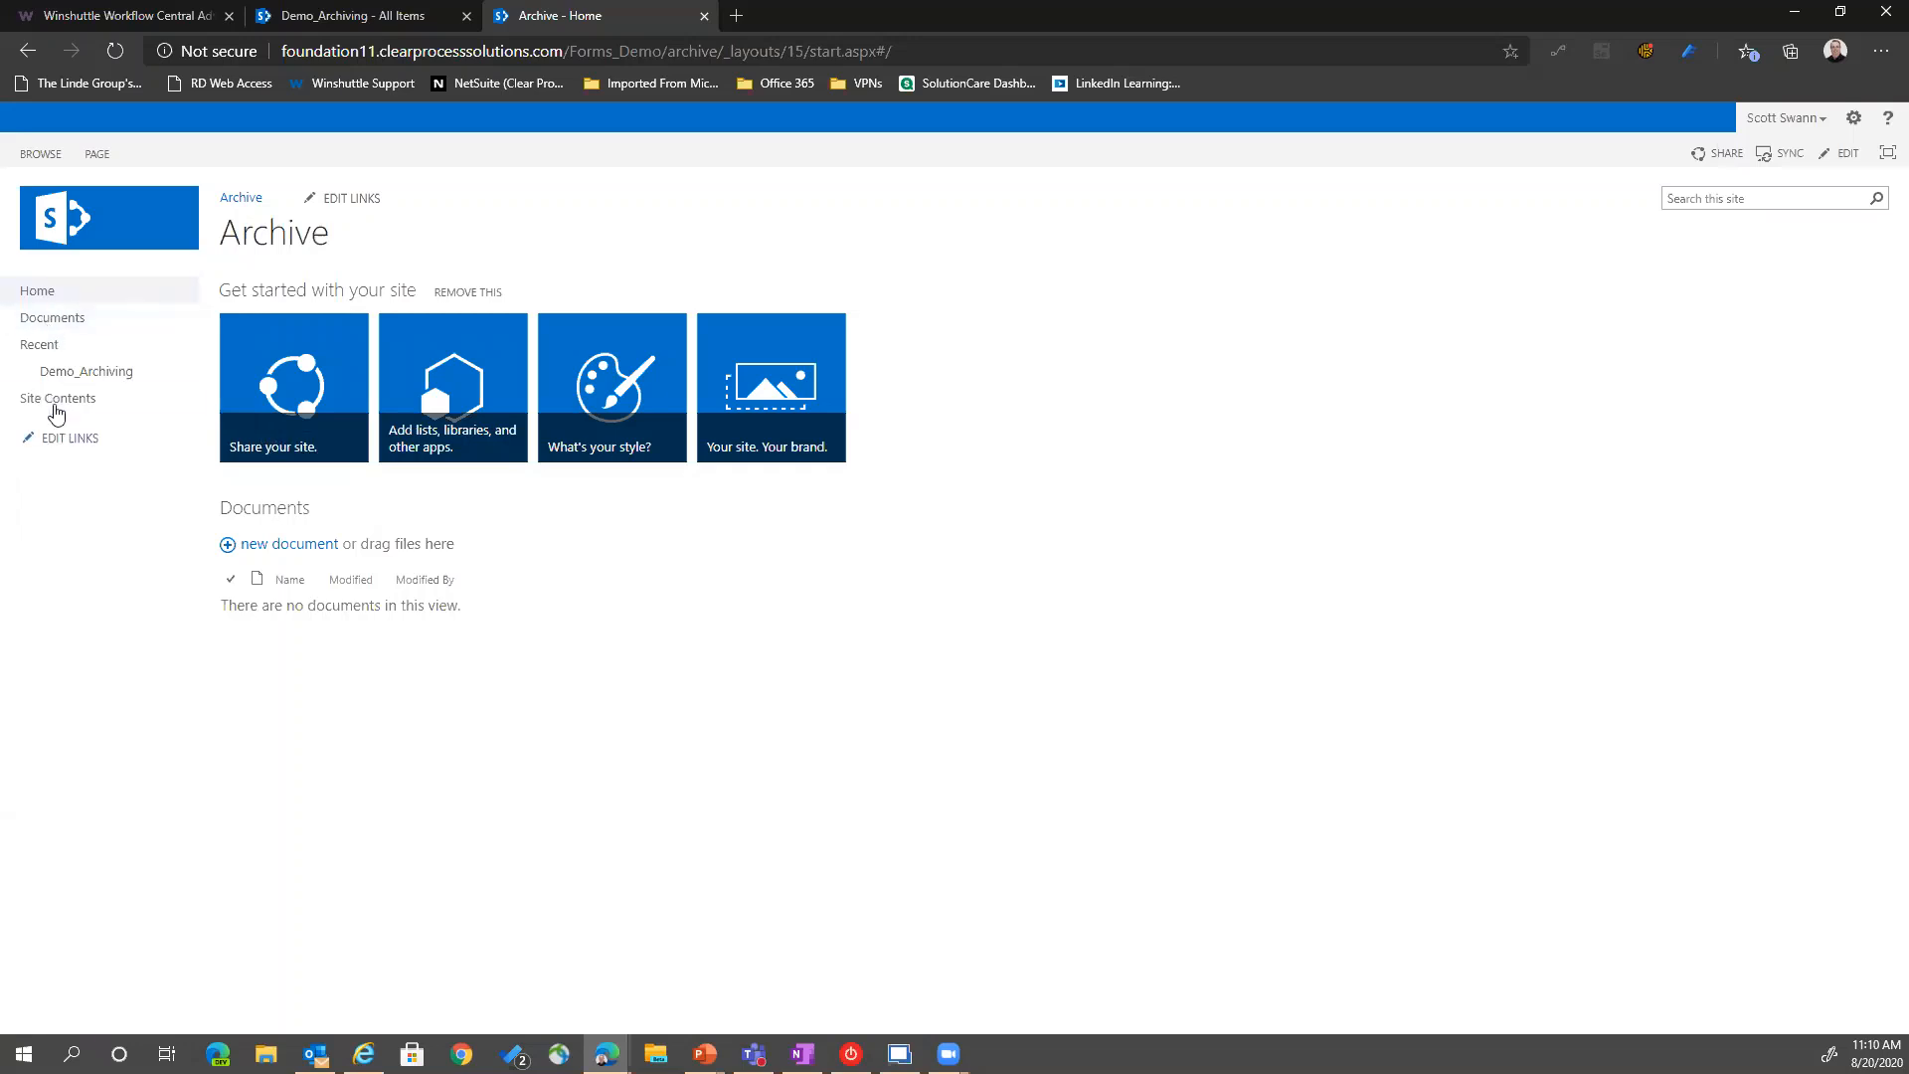
pyautogui.click(55, 411)
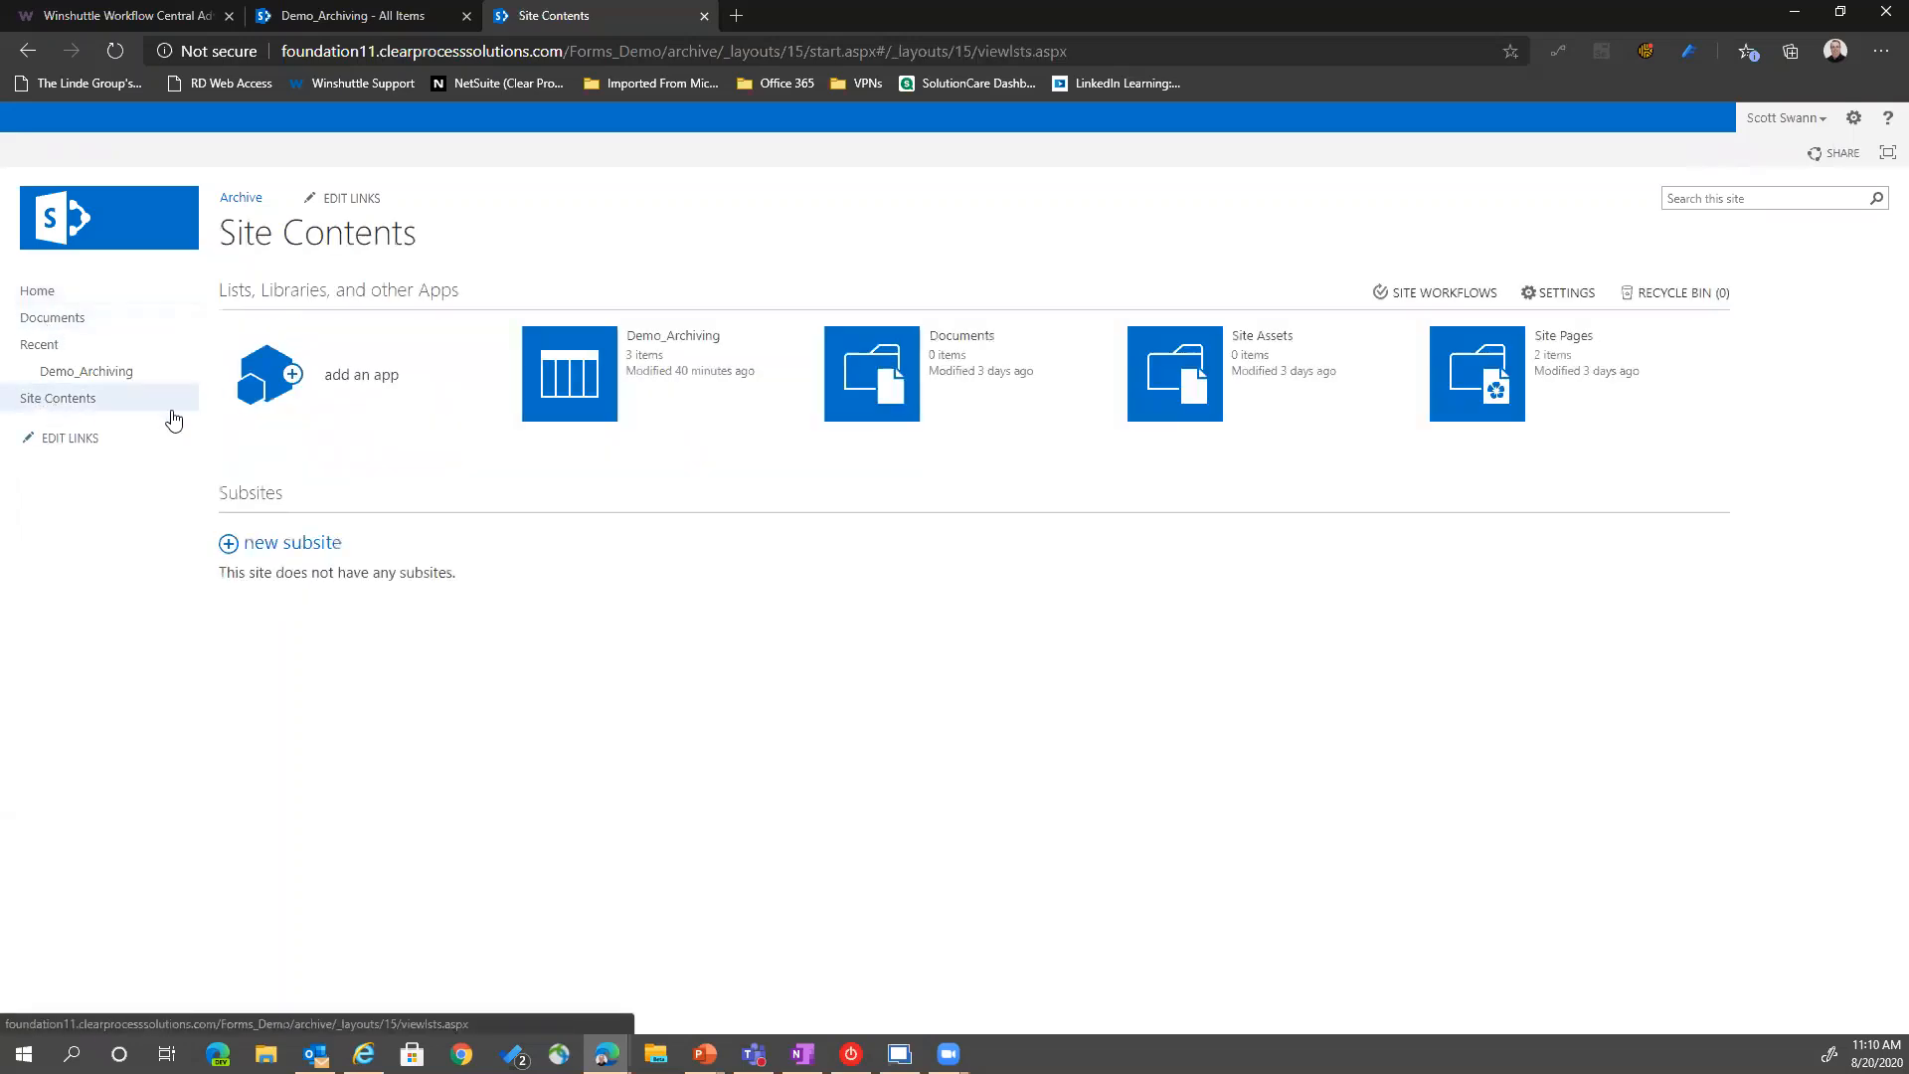
pyautogui.click(313, 384)
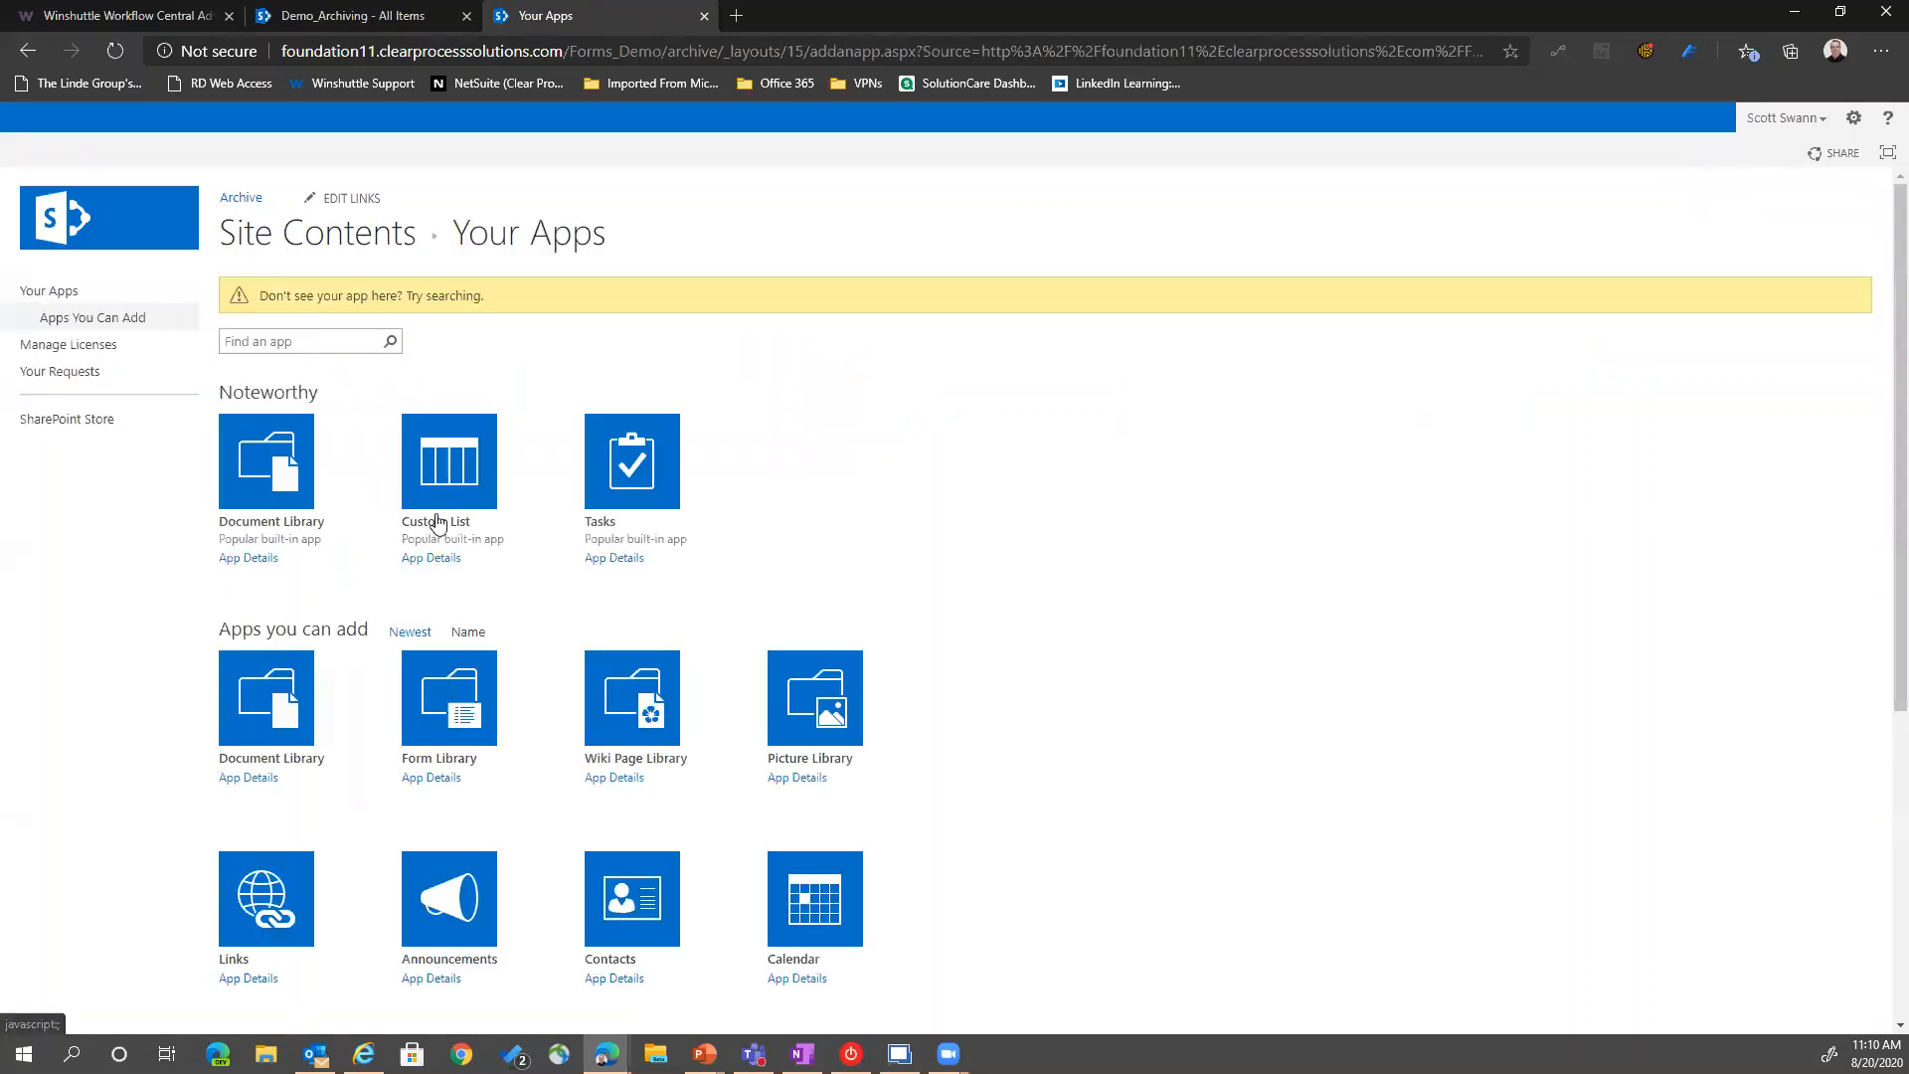
pyautogui.click(434, 524)
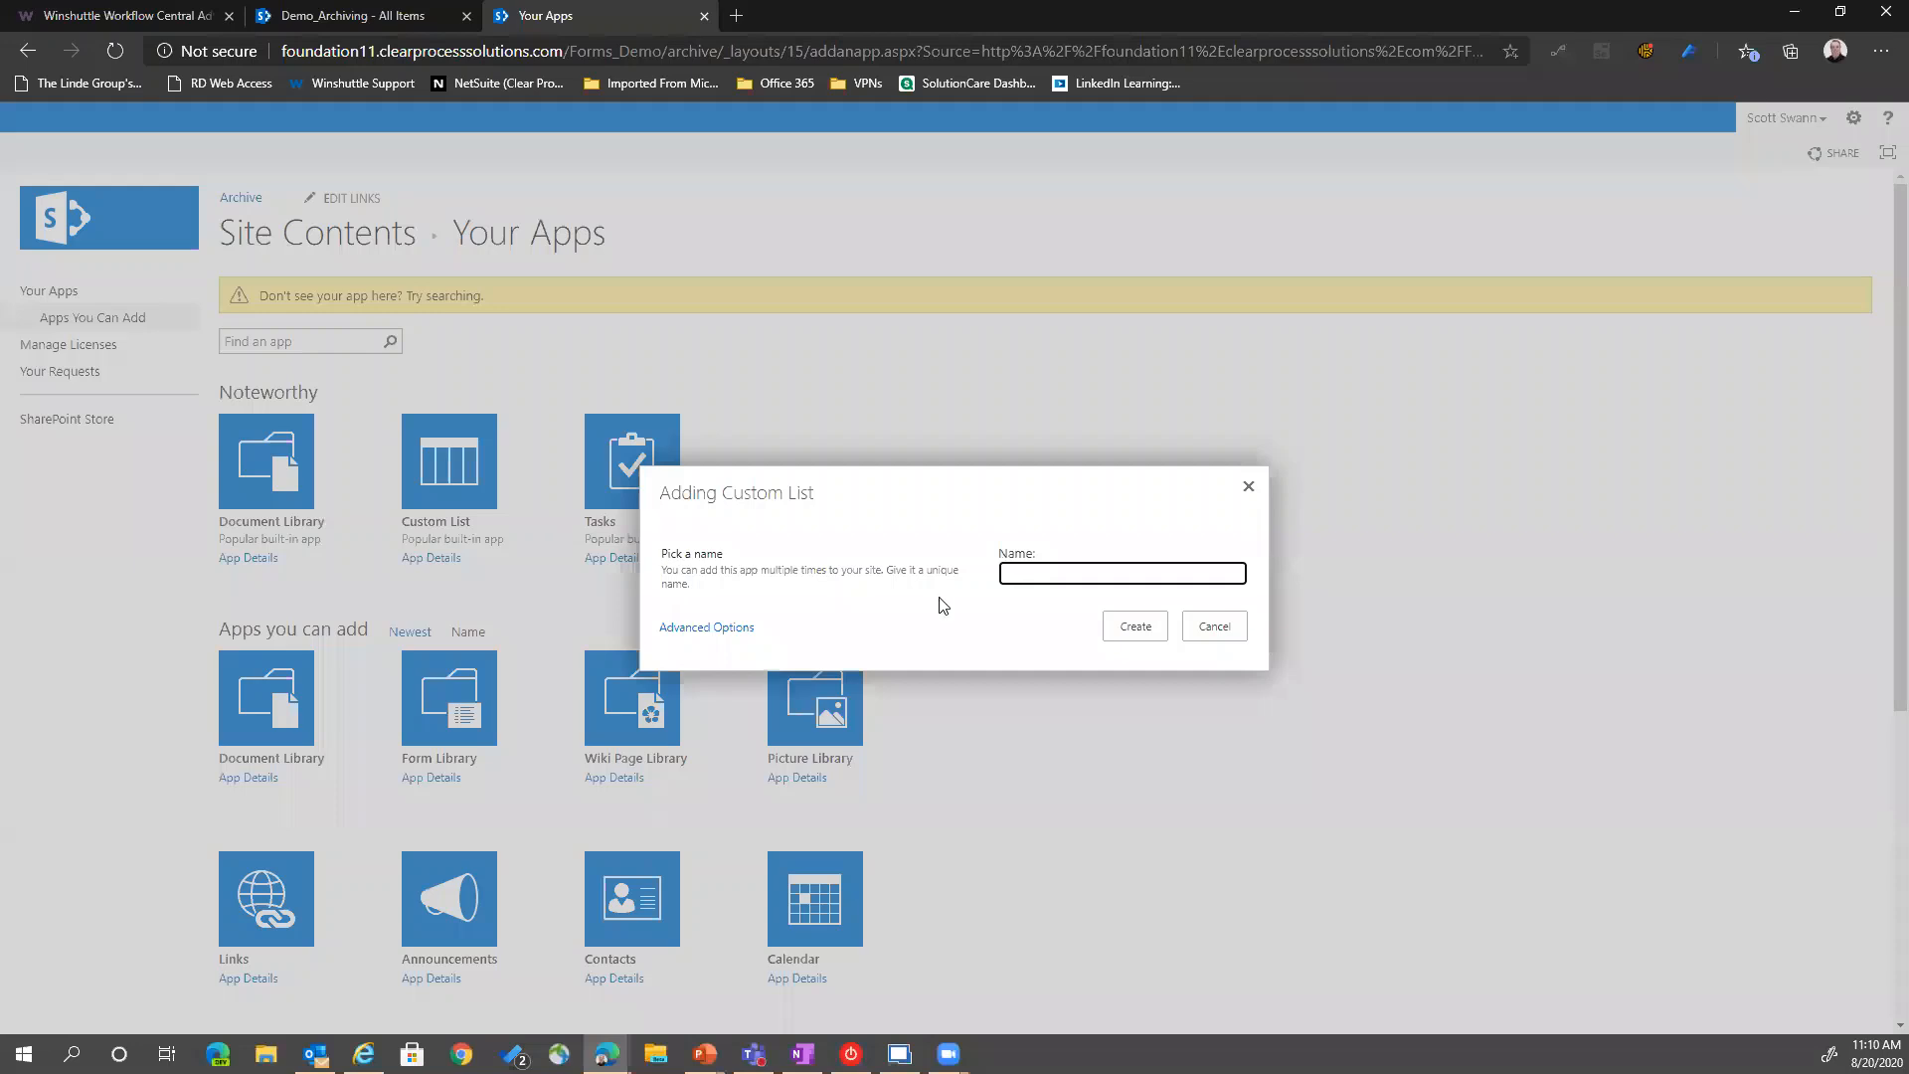
pyautogui.click(1053, 574)
pyautogui.write('ScottTest')
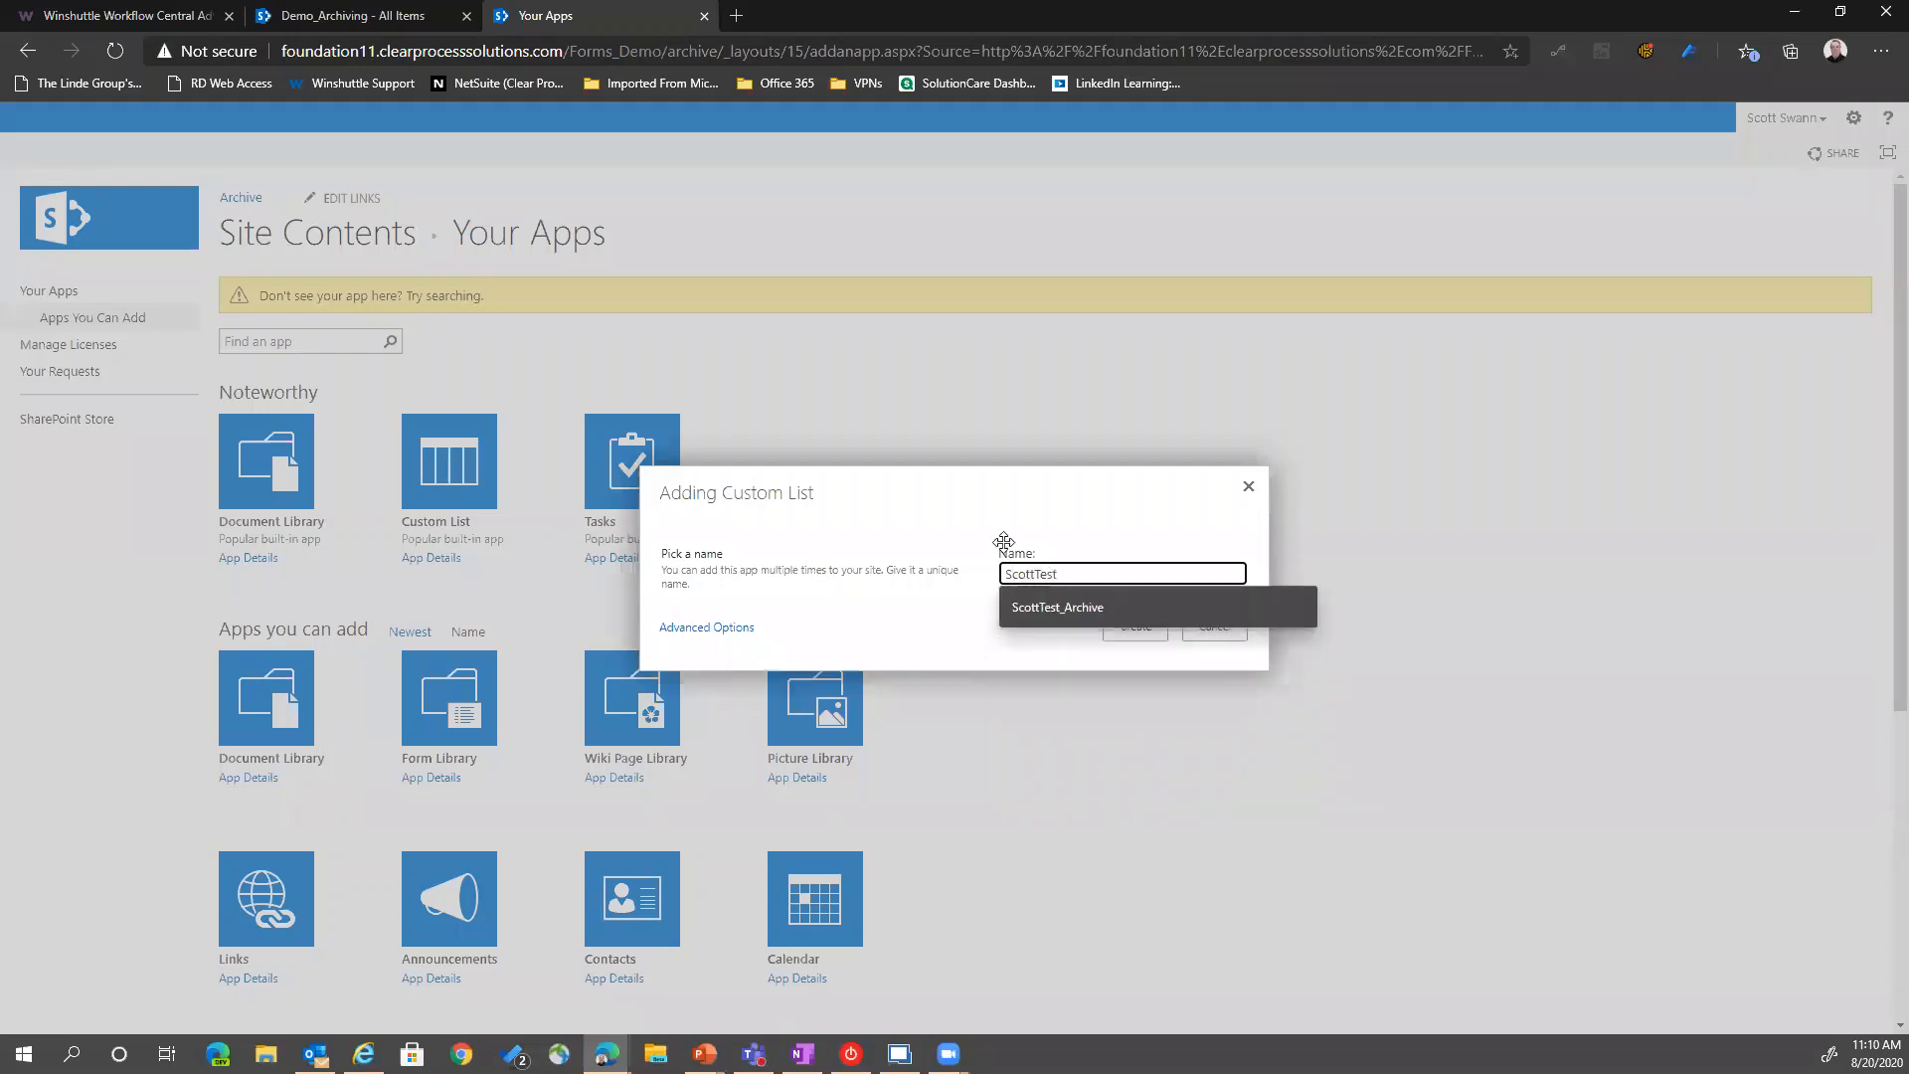
pyautogui.click(1137, 633)
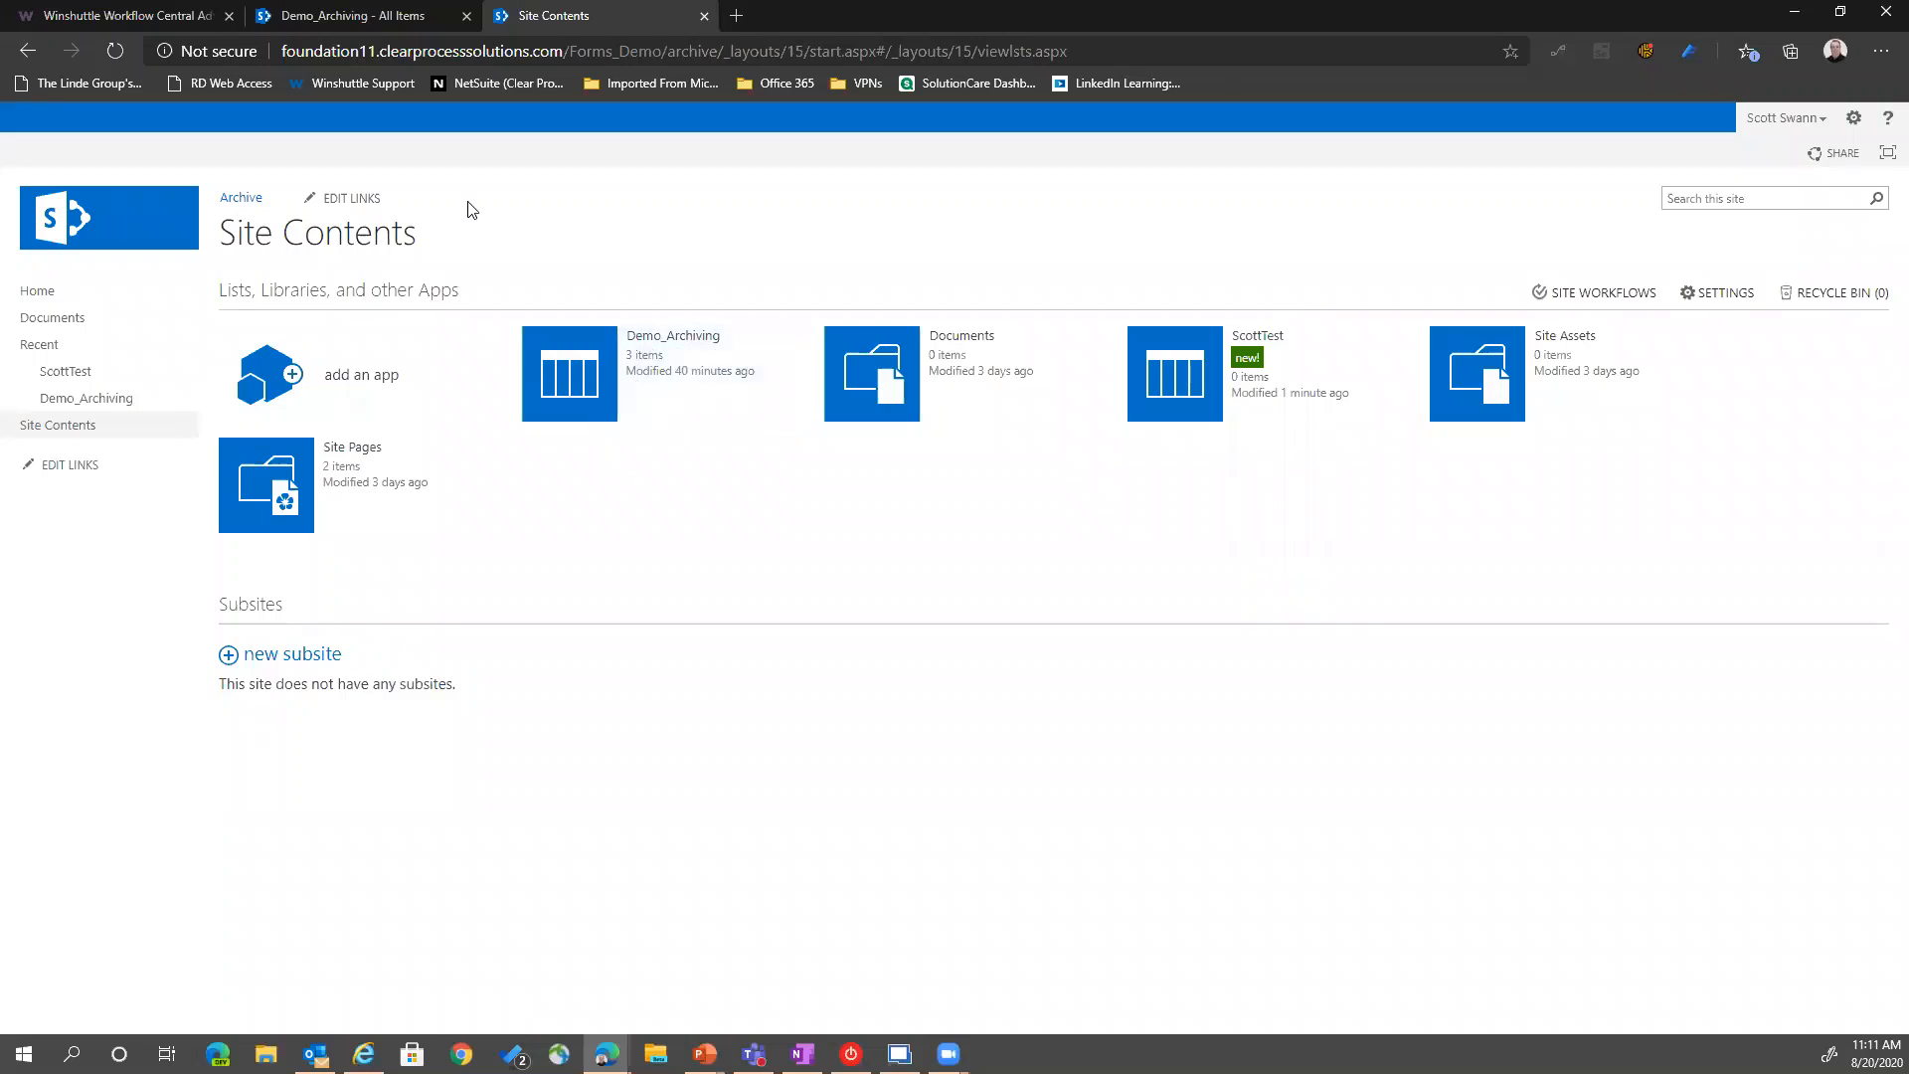
# Open a new Move Archived Data job in the Workflow administration scheduler
pyautogui.click(123, 20)
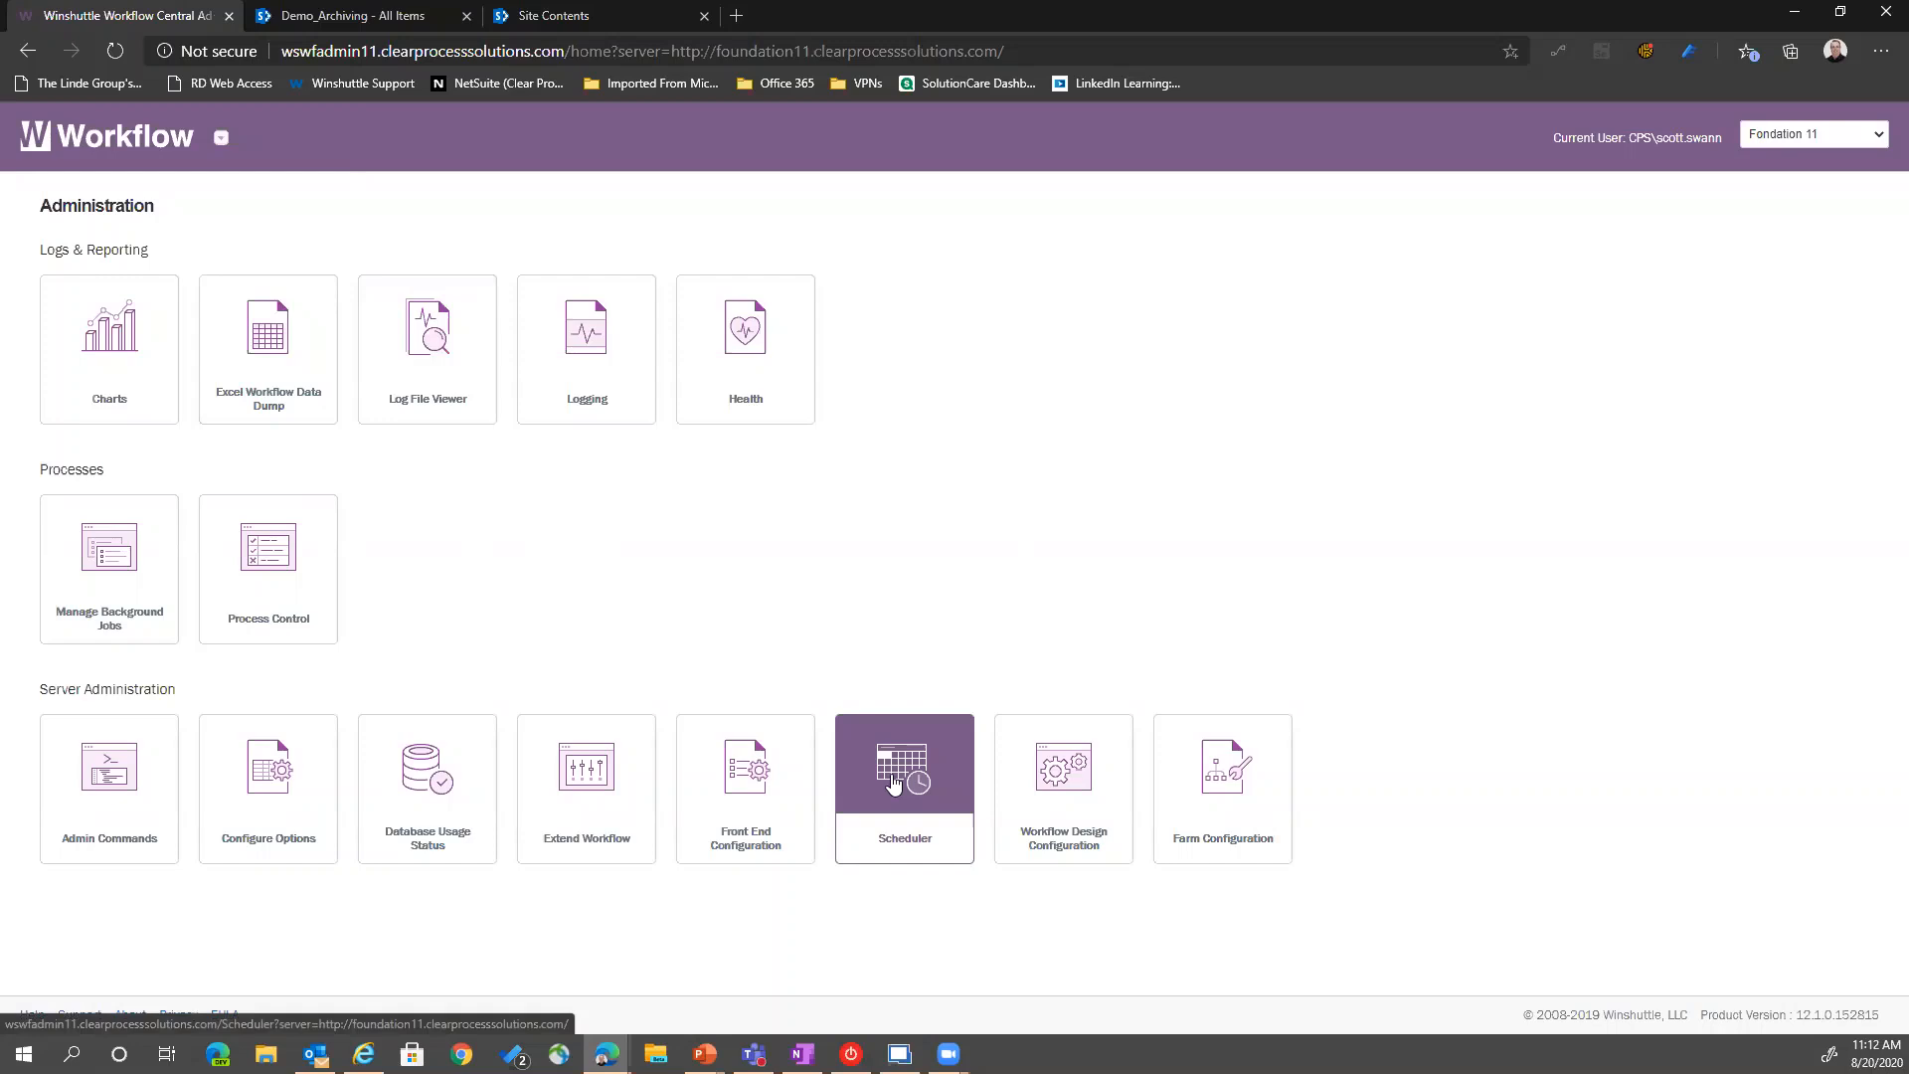
pyautogui.click(893, 784)
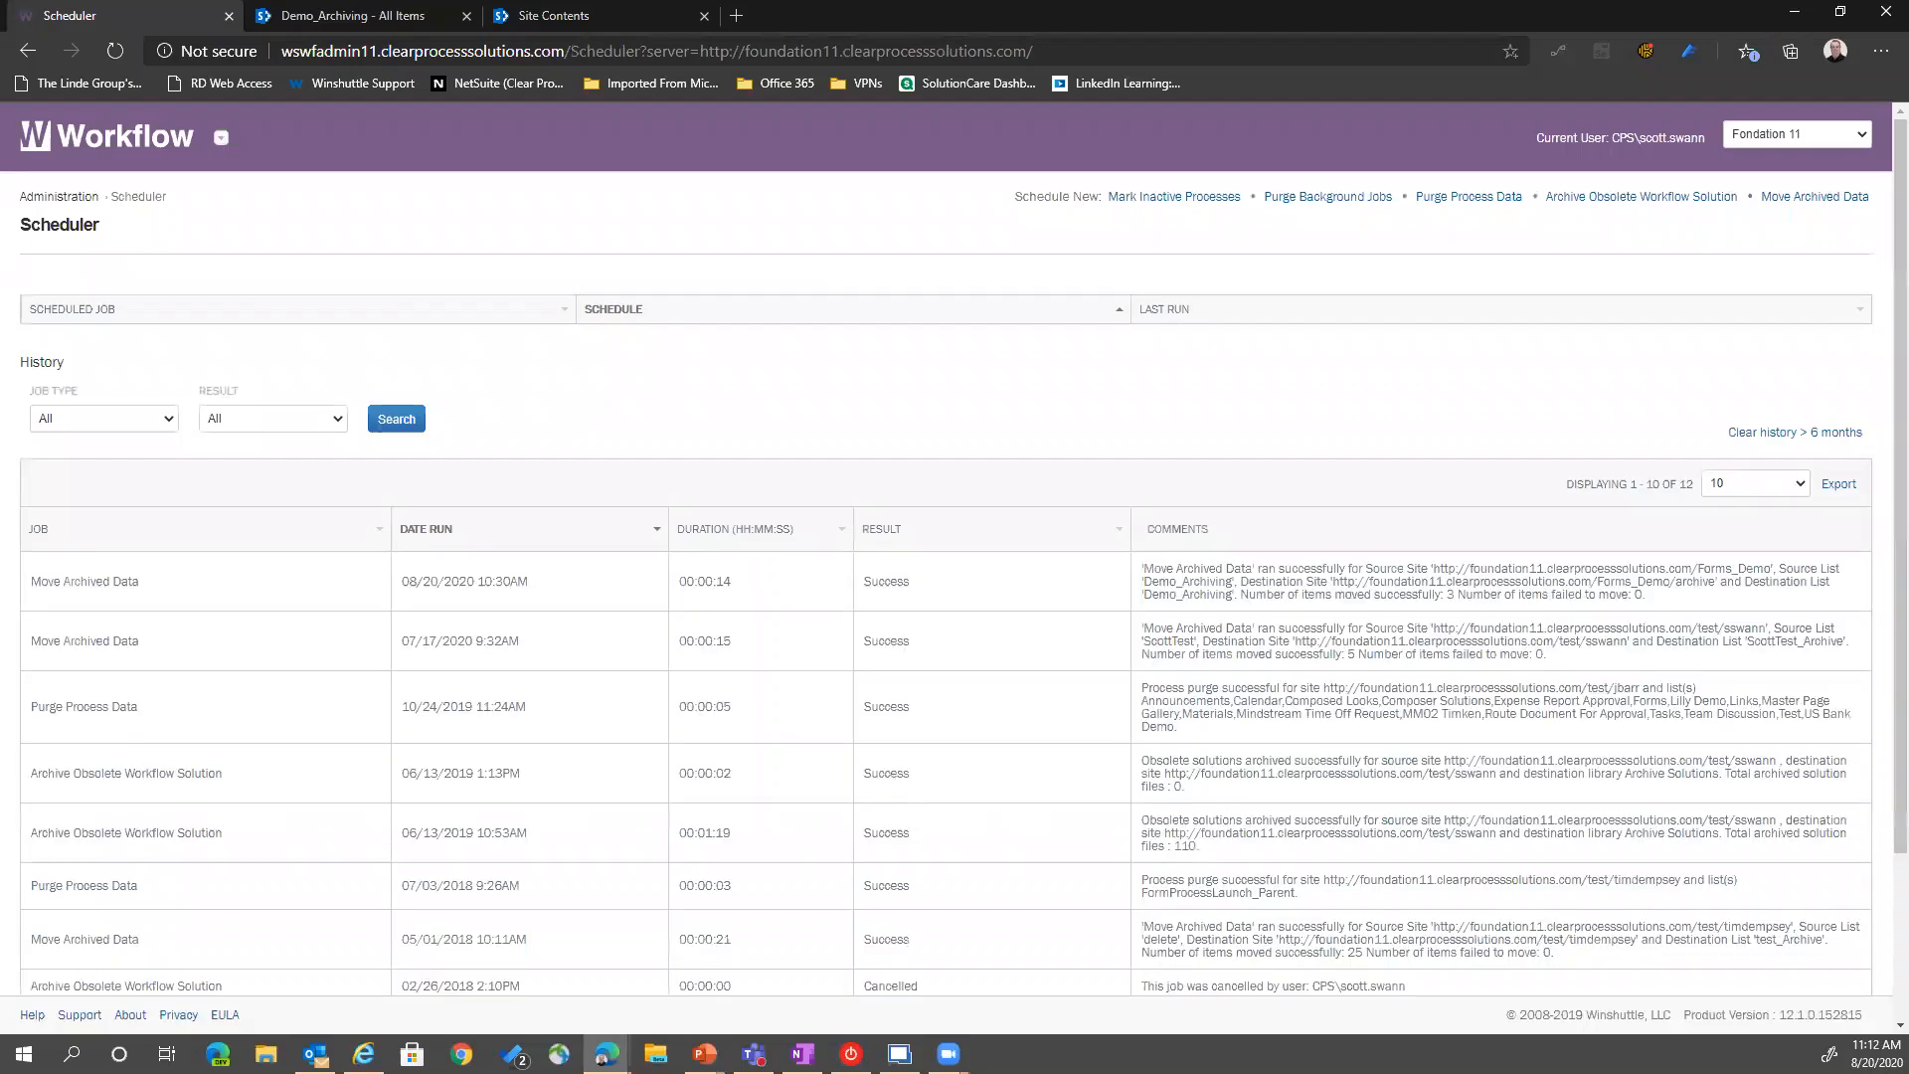
pyautogui.hotkey('alt', 'Tab')
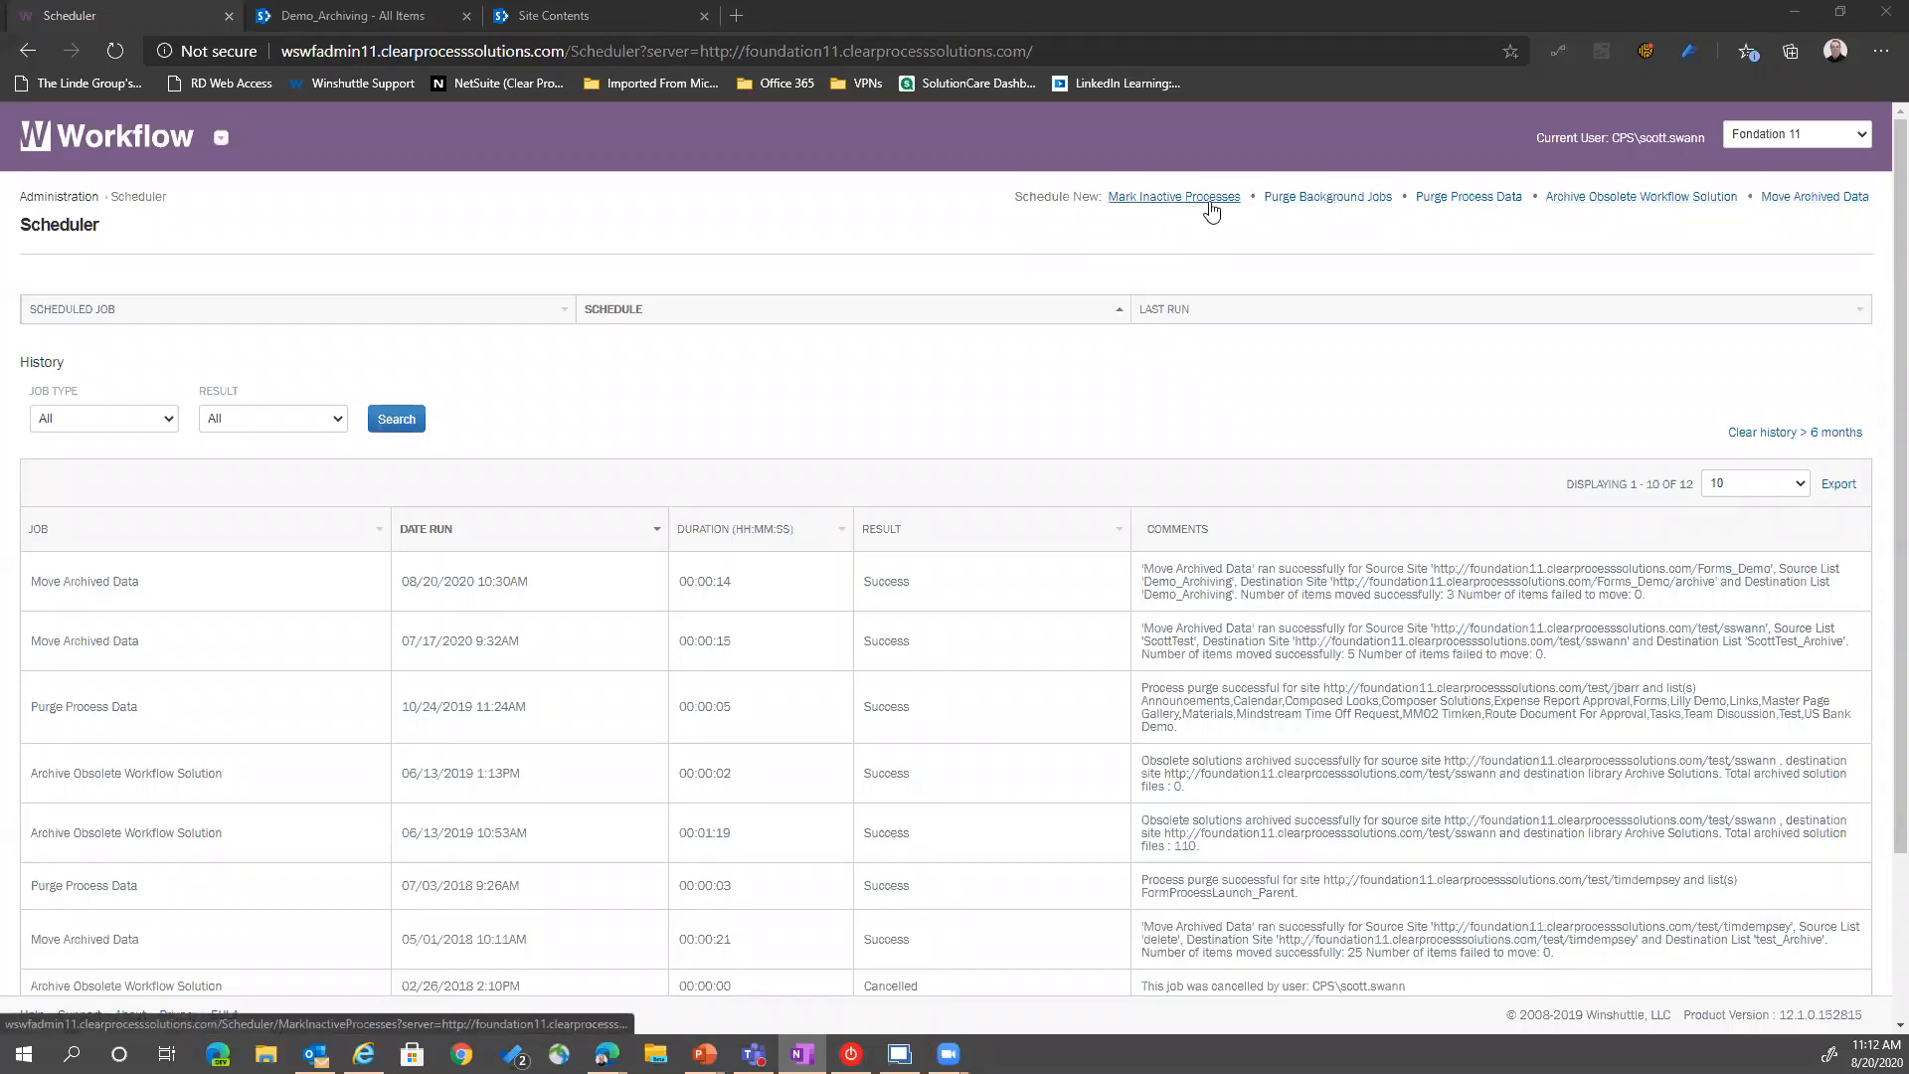
pyautogui.click(1784, 204)
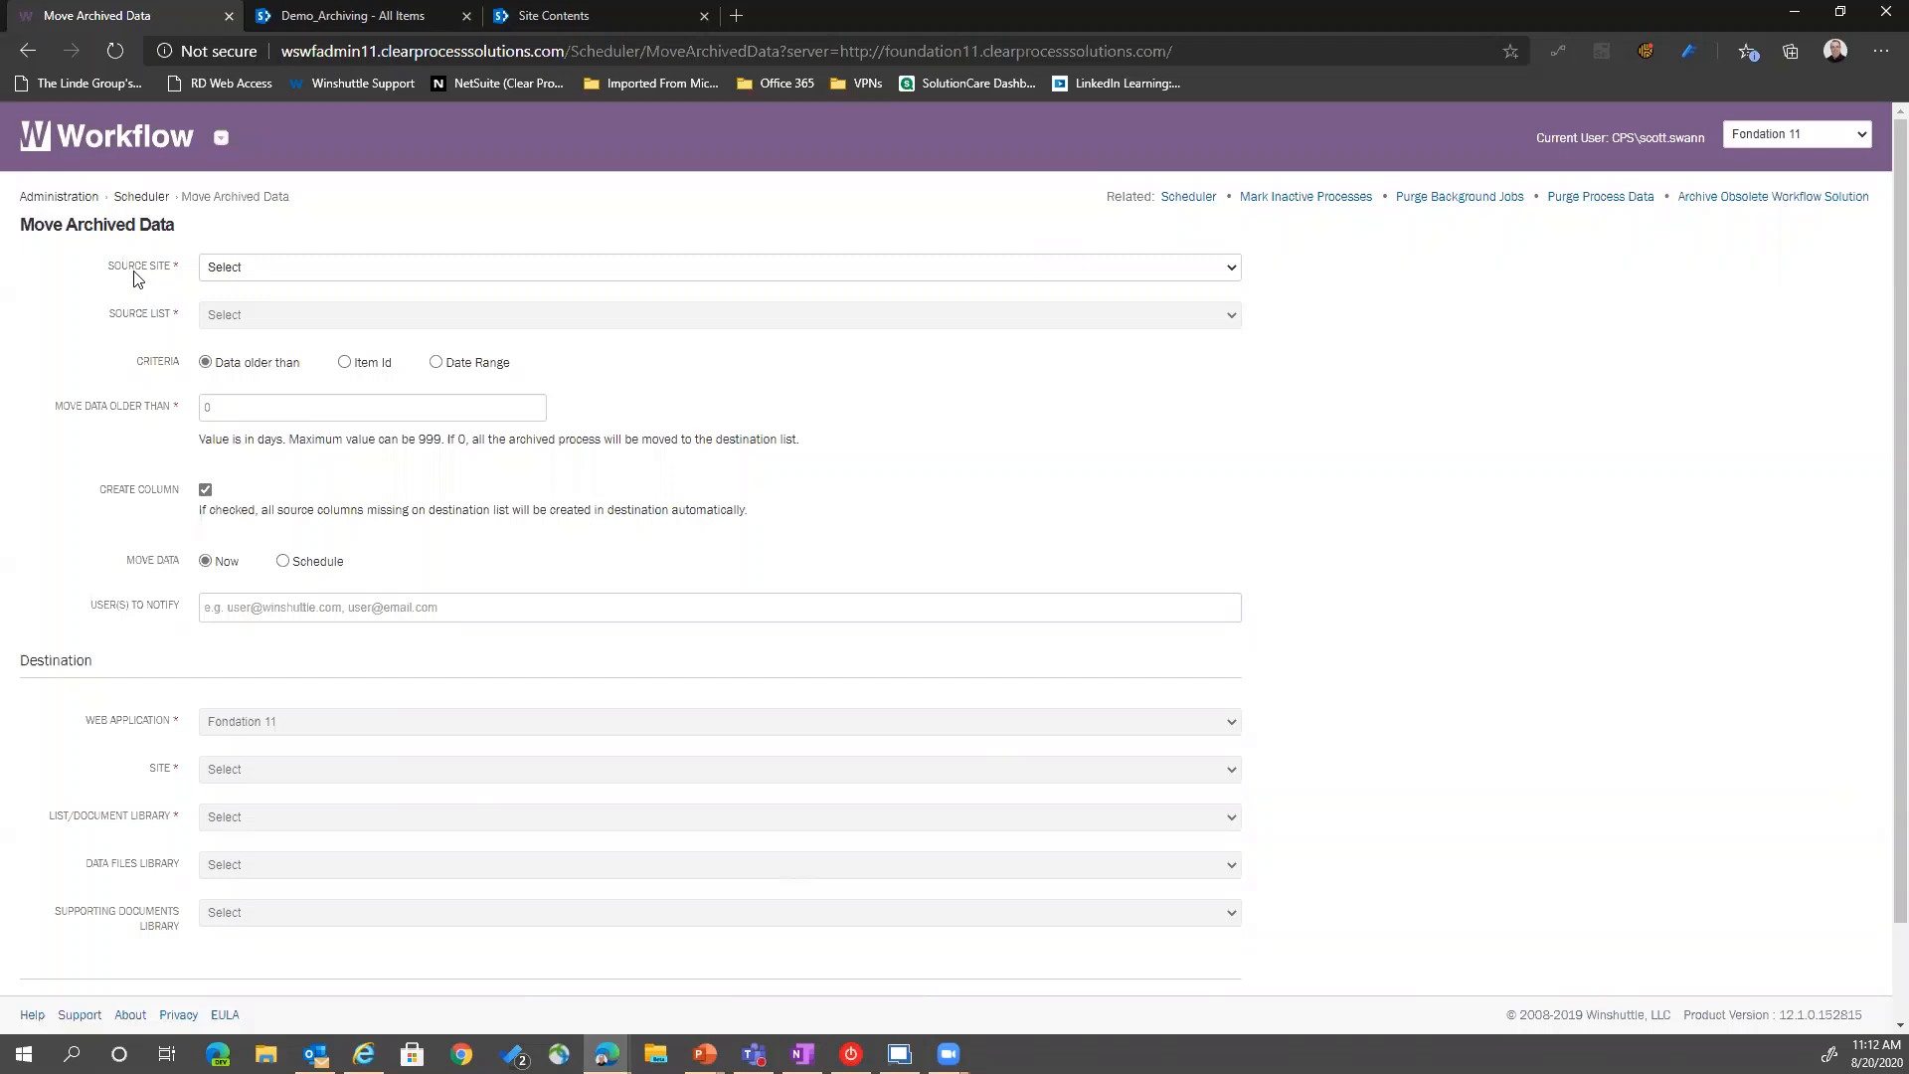
pyautogui.click(271, 271)
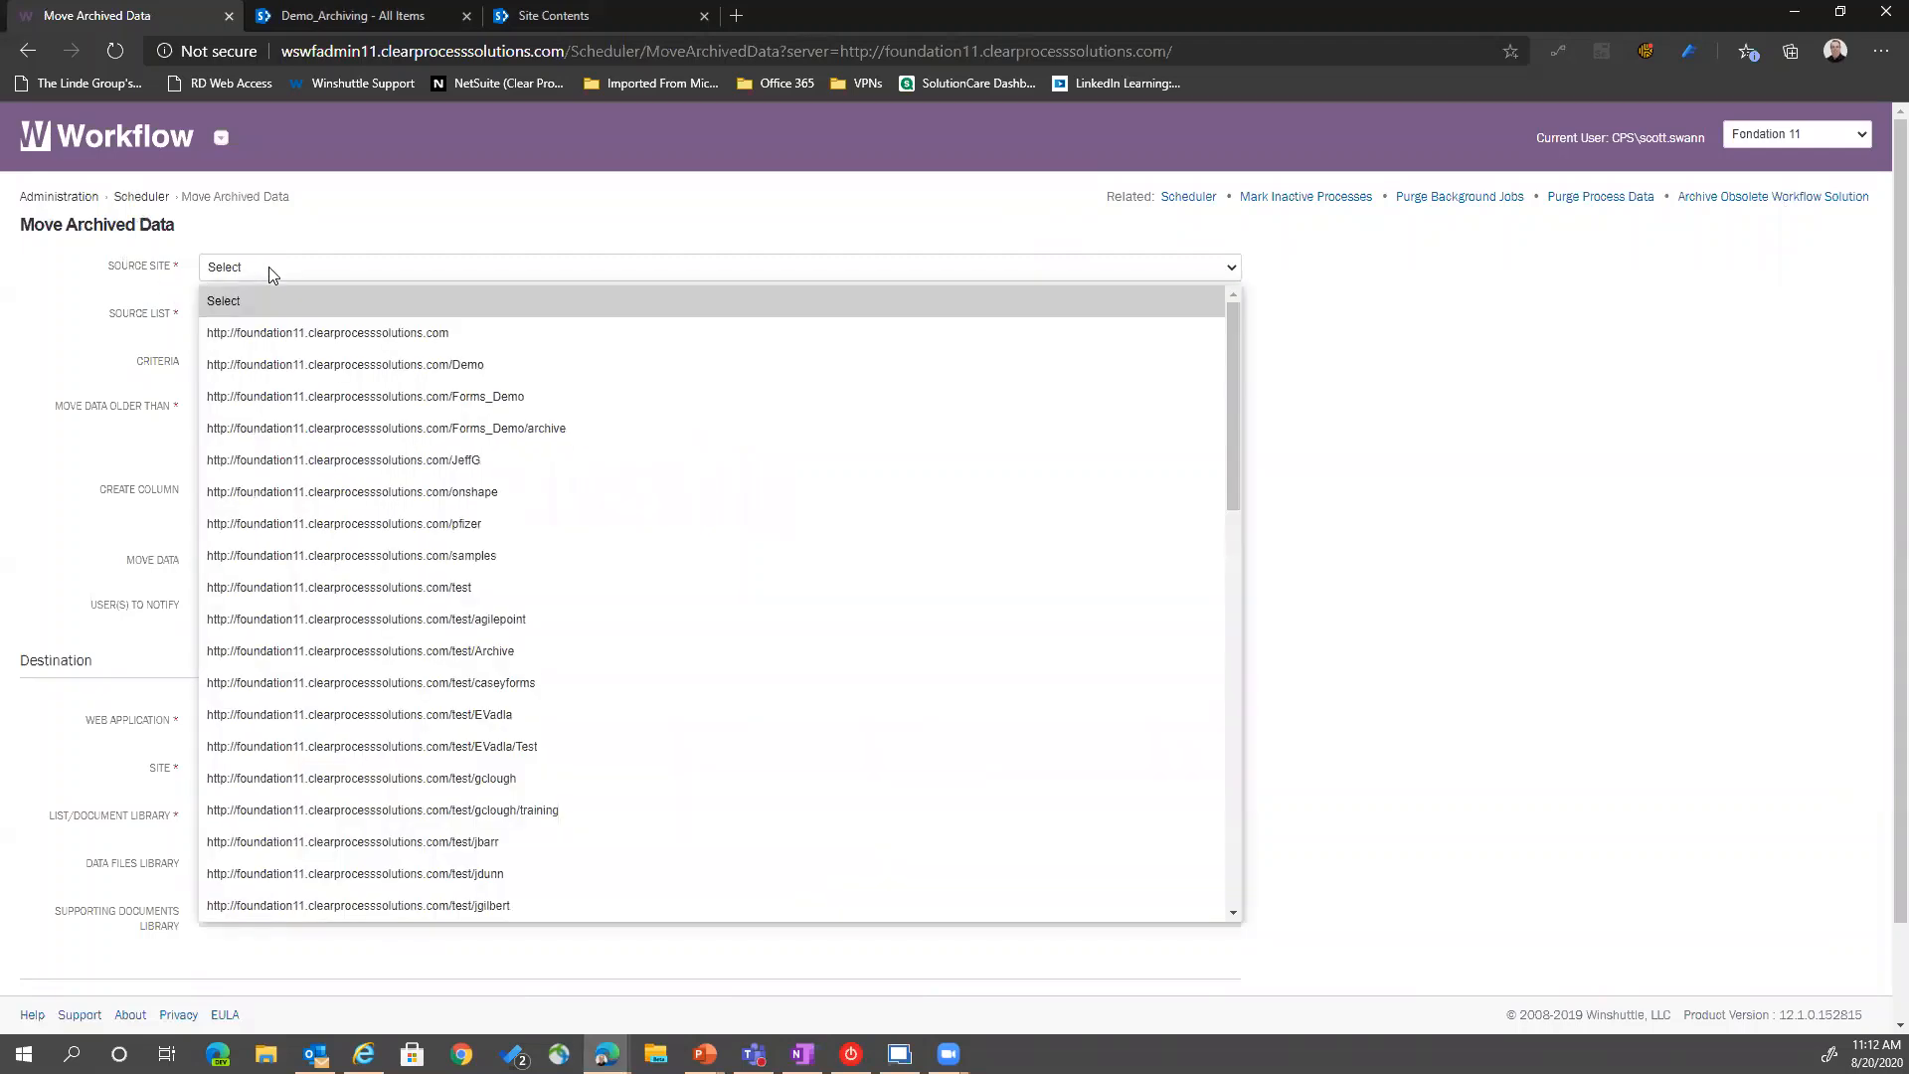
pyautogui.click(482, 397)
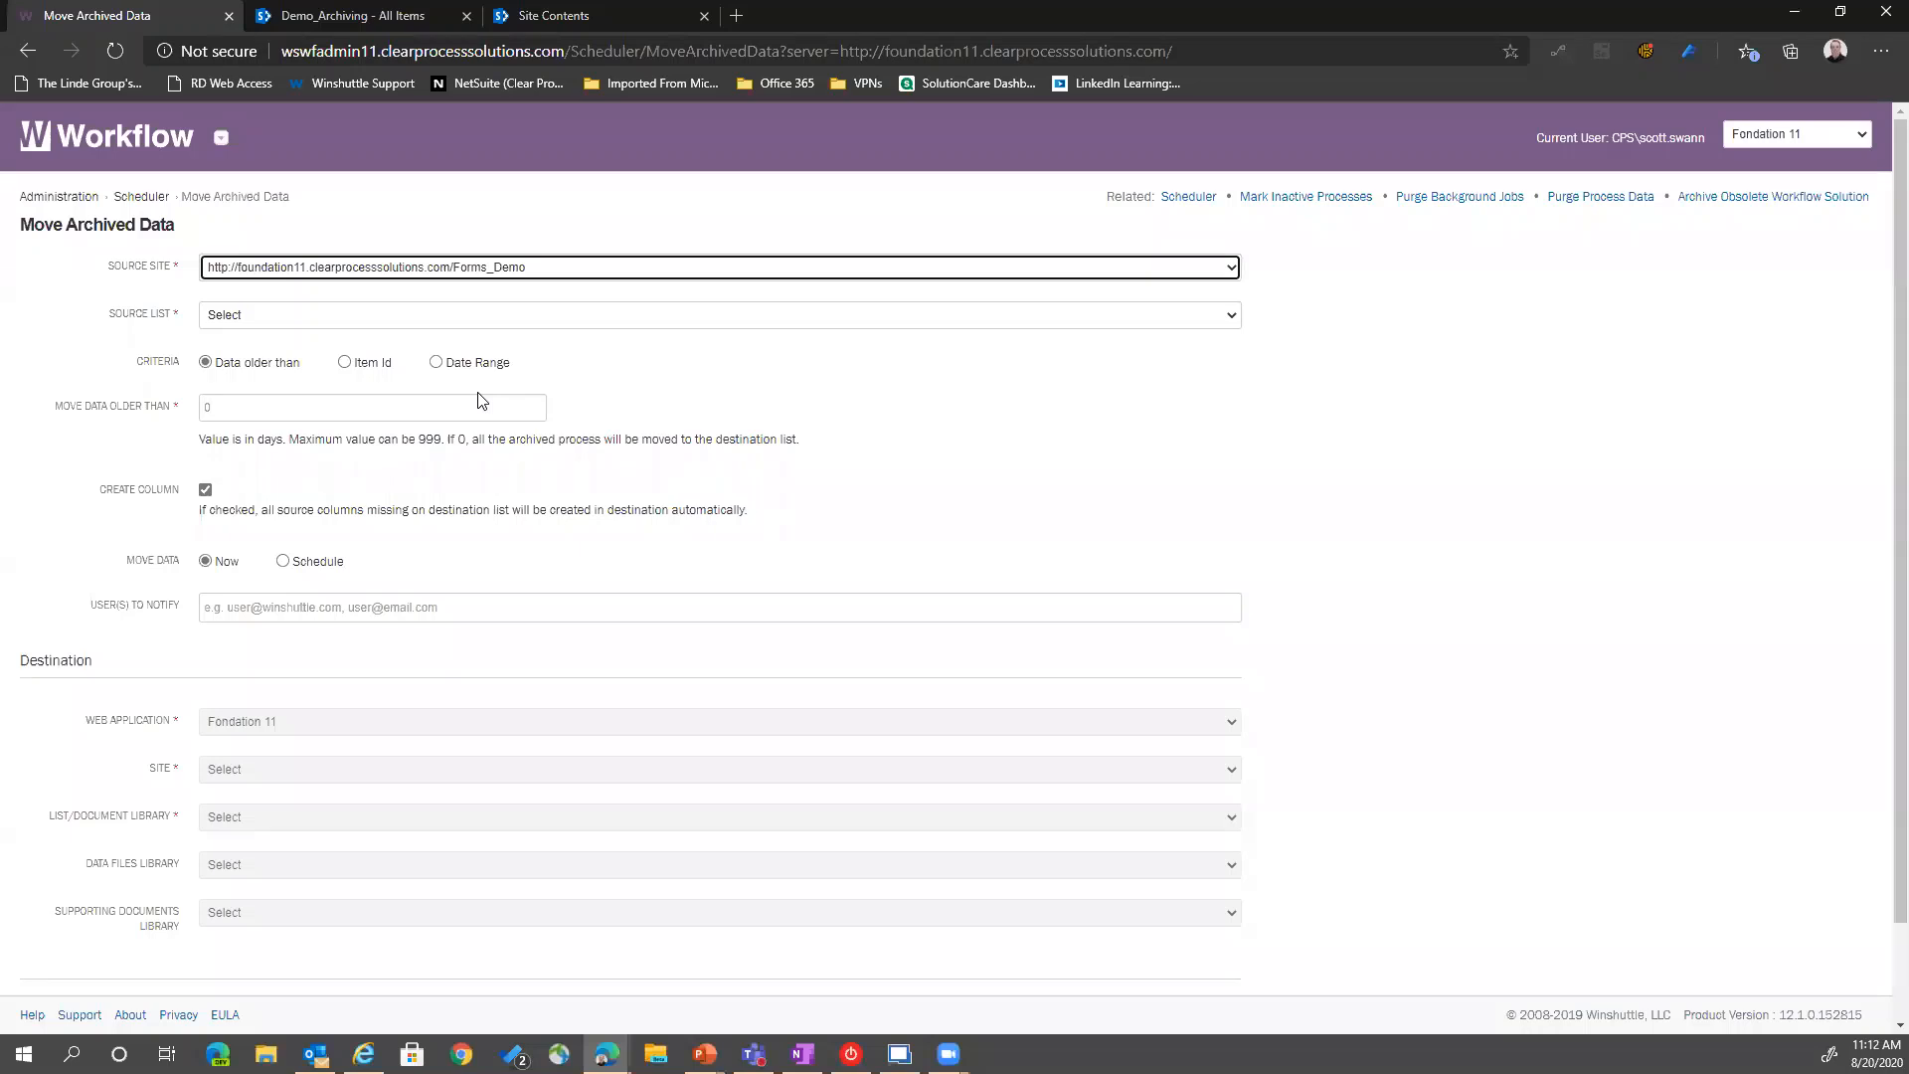
pyautogui.click(308, 316)
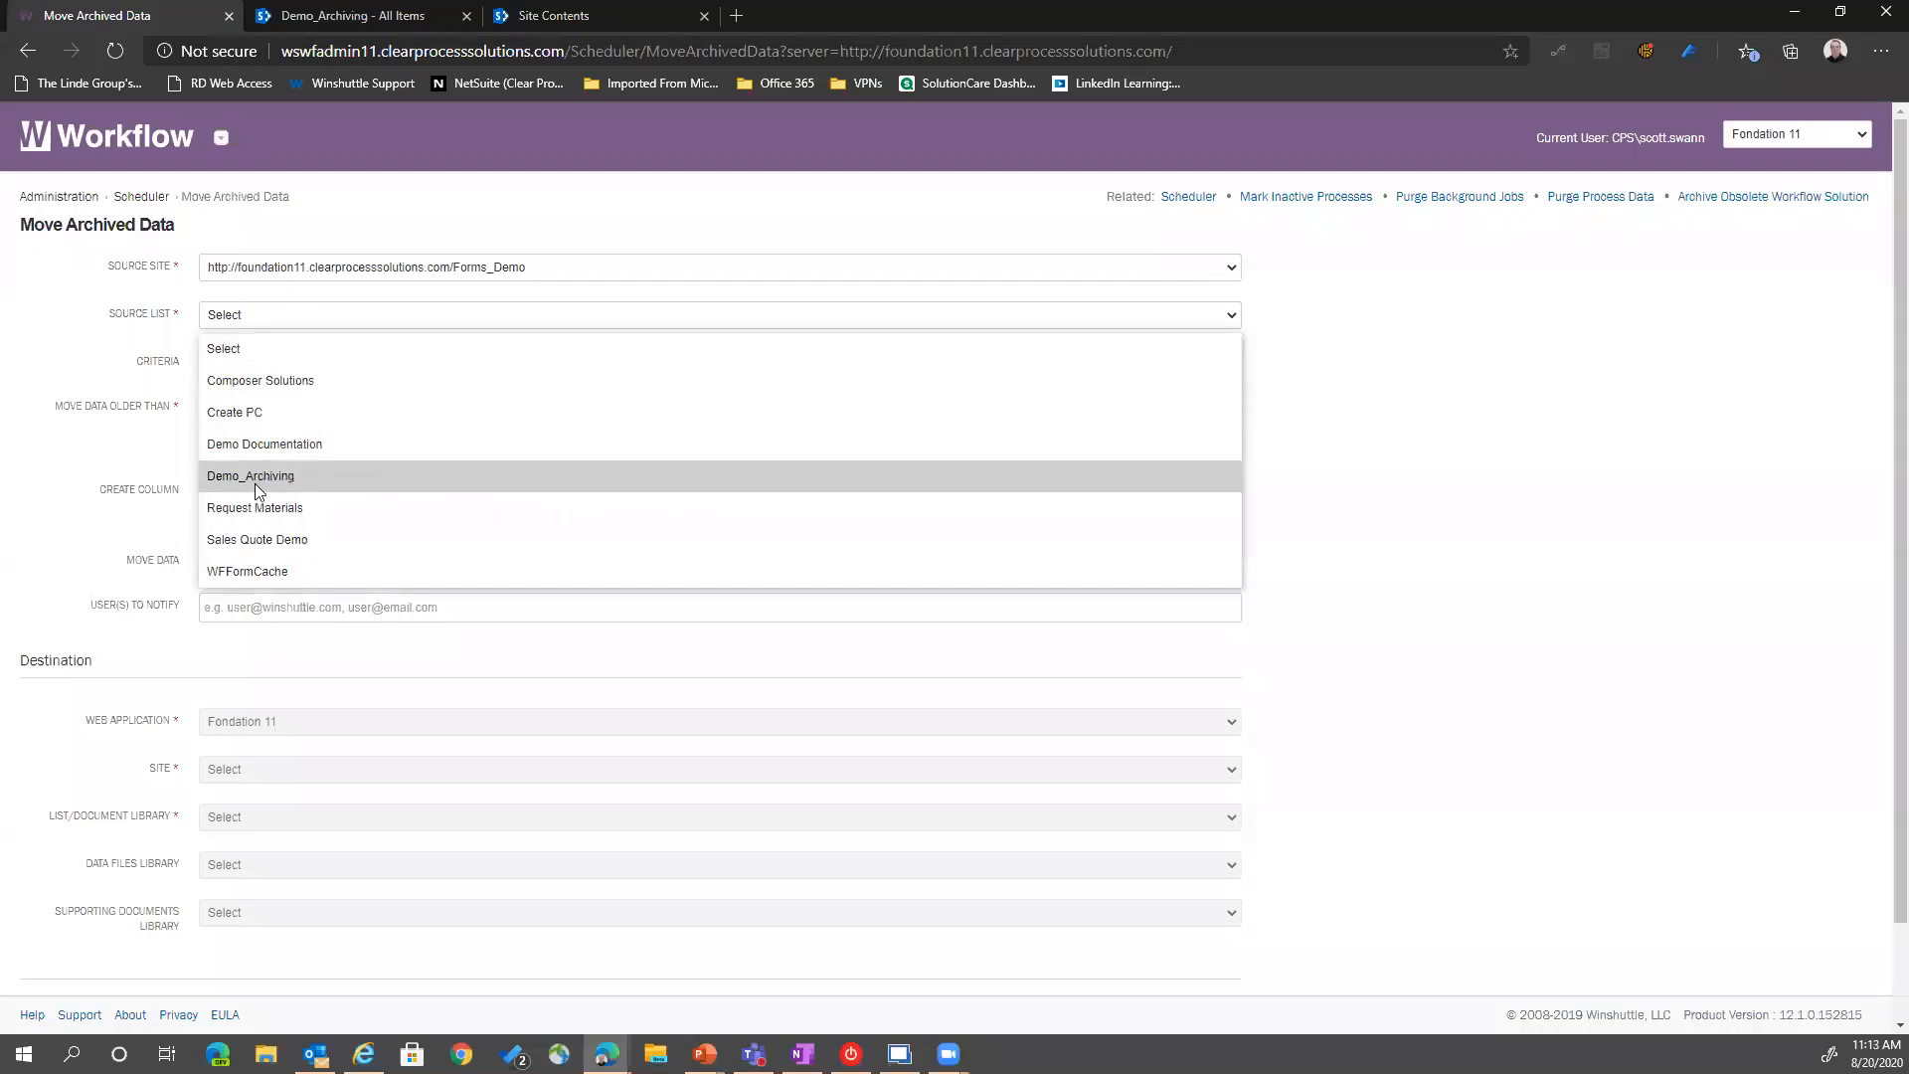
pyautogui.click(292, 475)
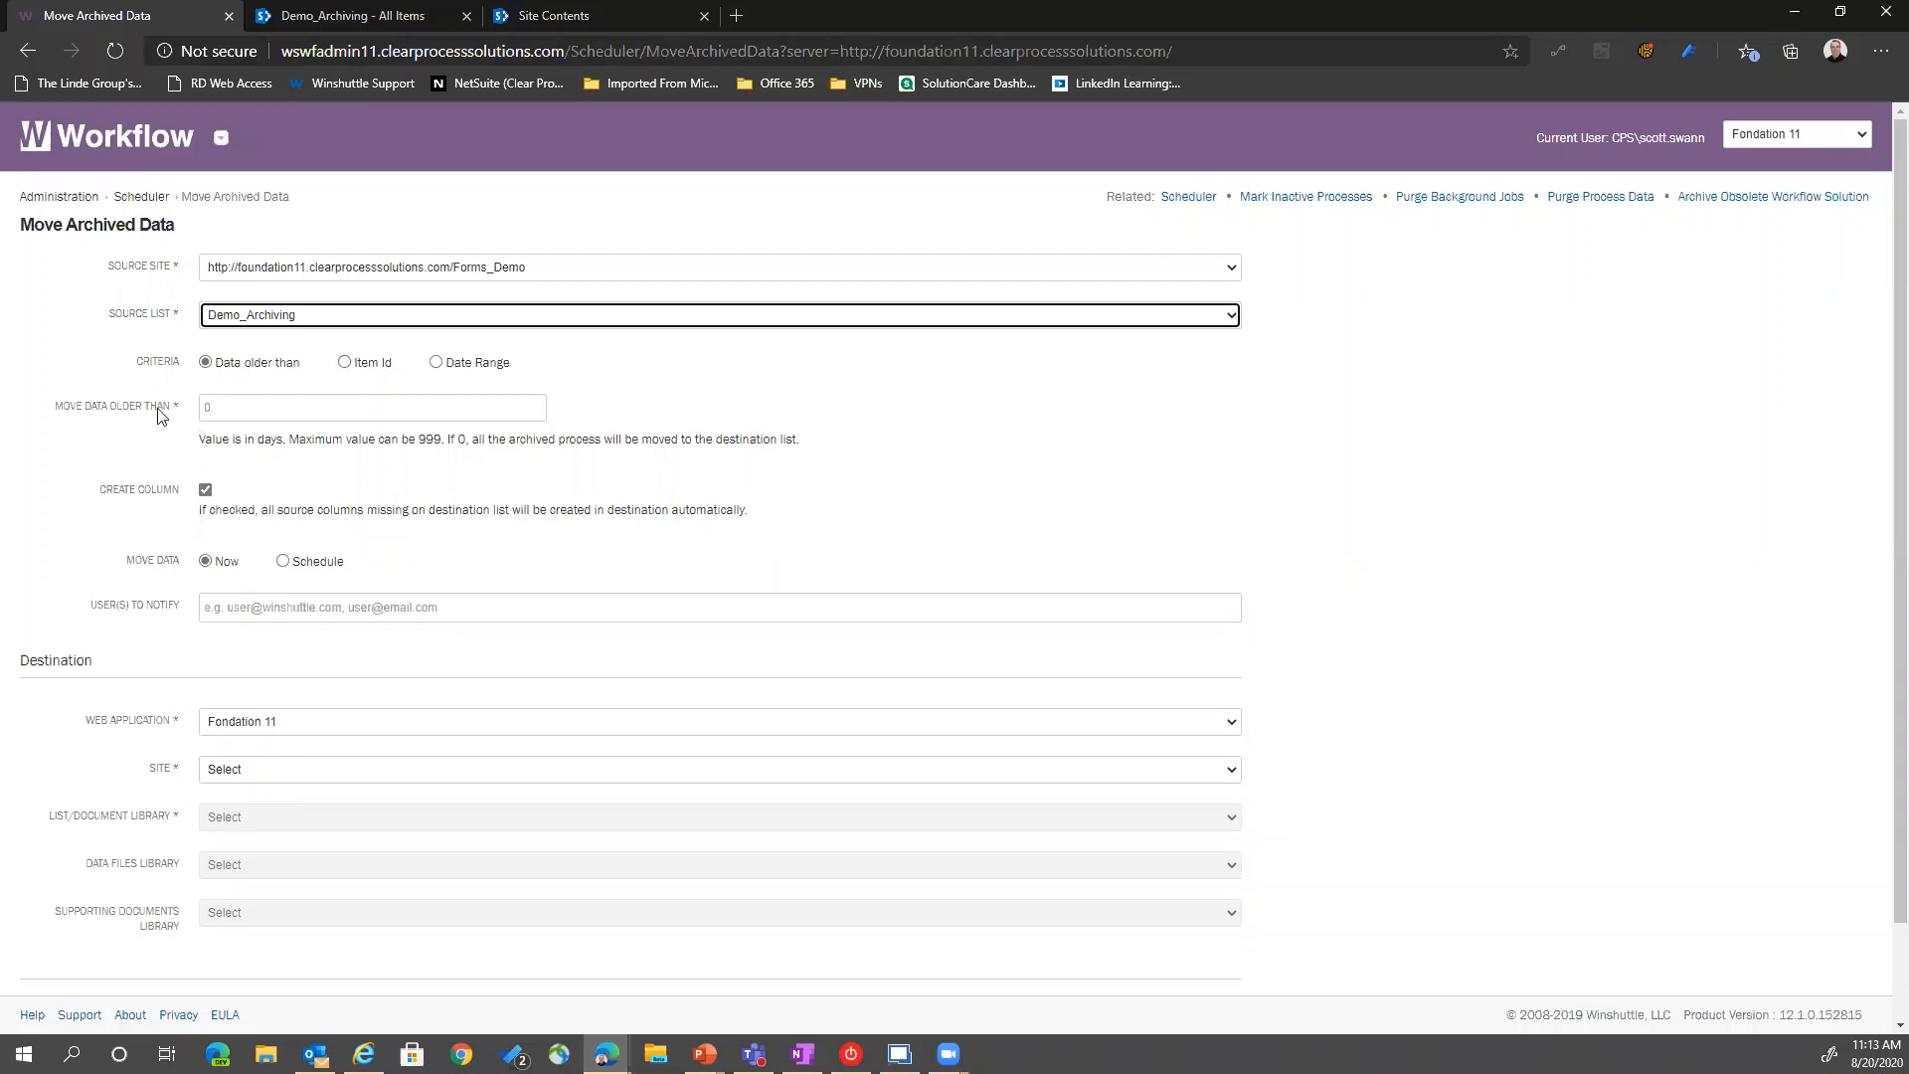
# Set the age limit for the data to move to 33 days
pyautogui.click(234, 408)
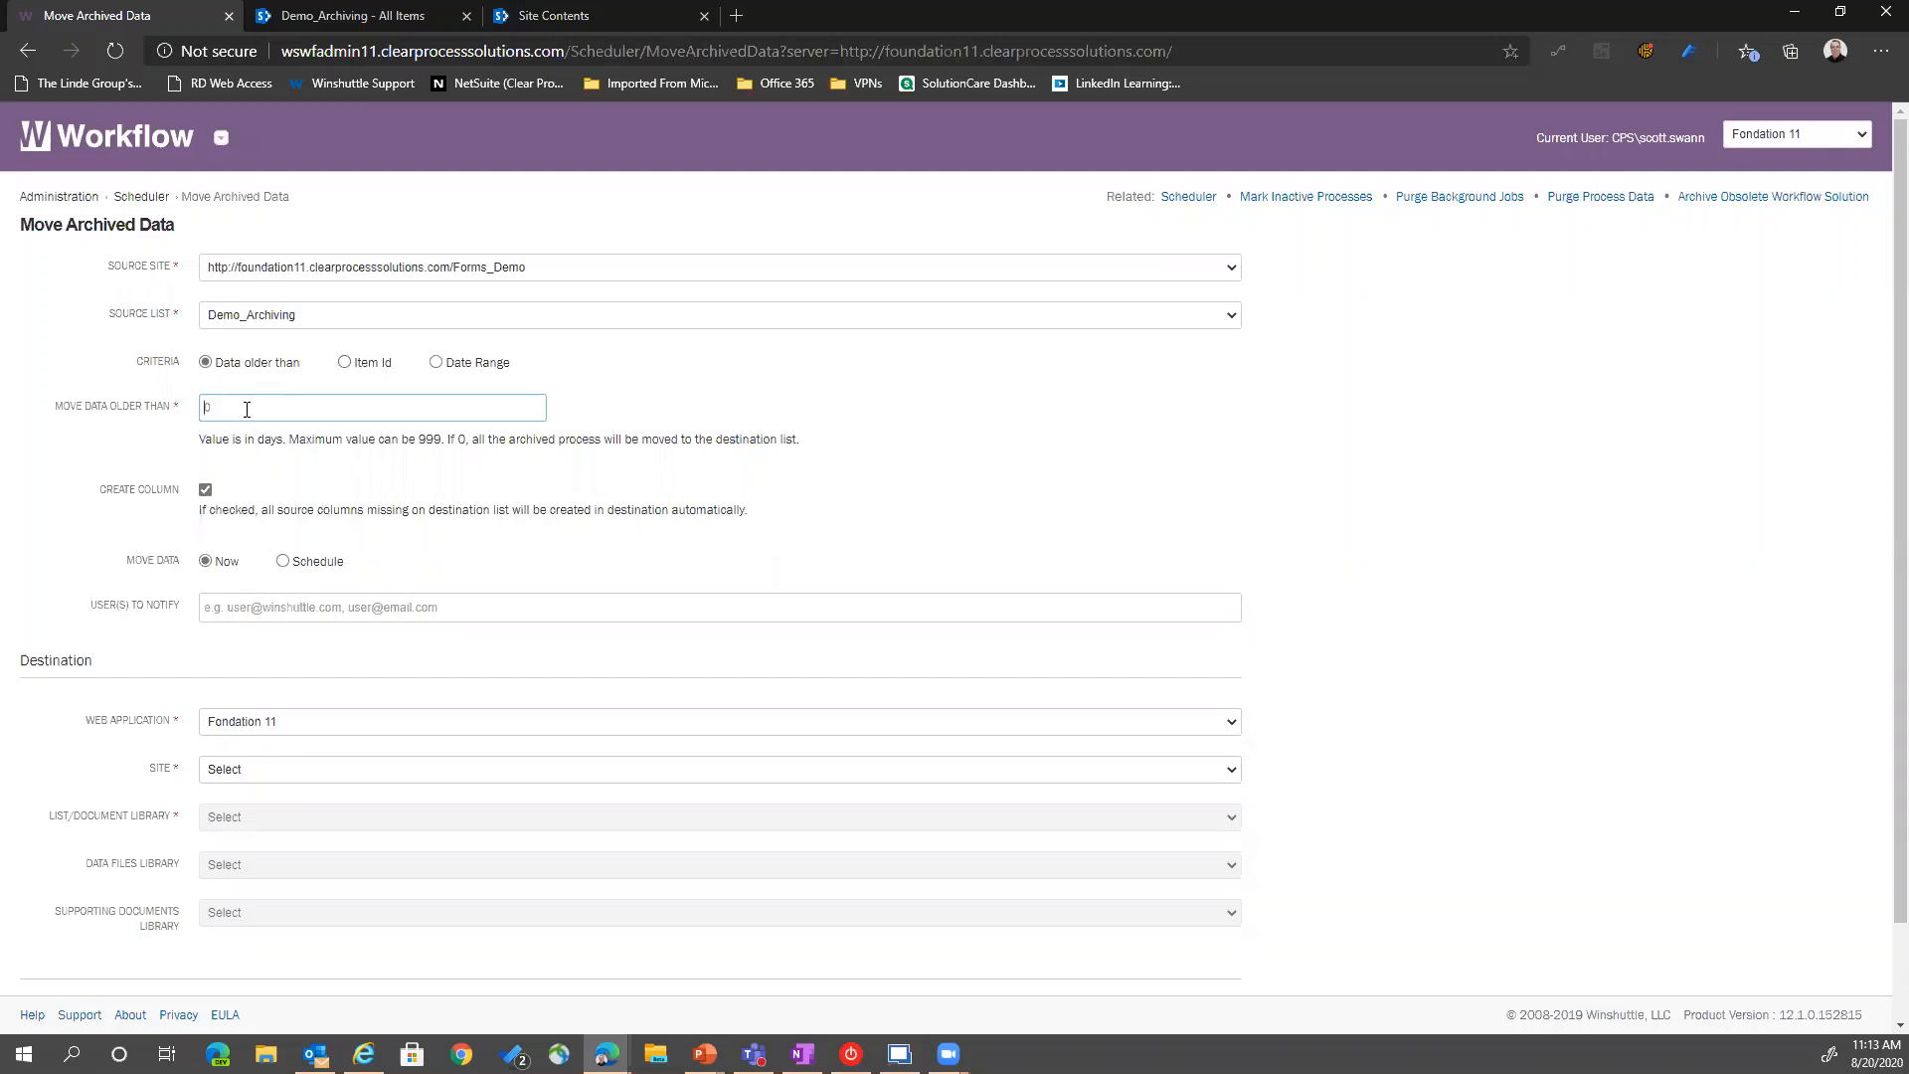
pyautogui.write('33')
pyautogui.click(295, 407)
# Switch the criteria to Date Range, check the item dates in the Demo_Archiving list, and set the start date to 1/1/2020
pyautogui.click(436, 363)
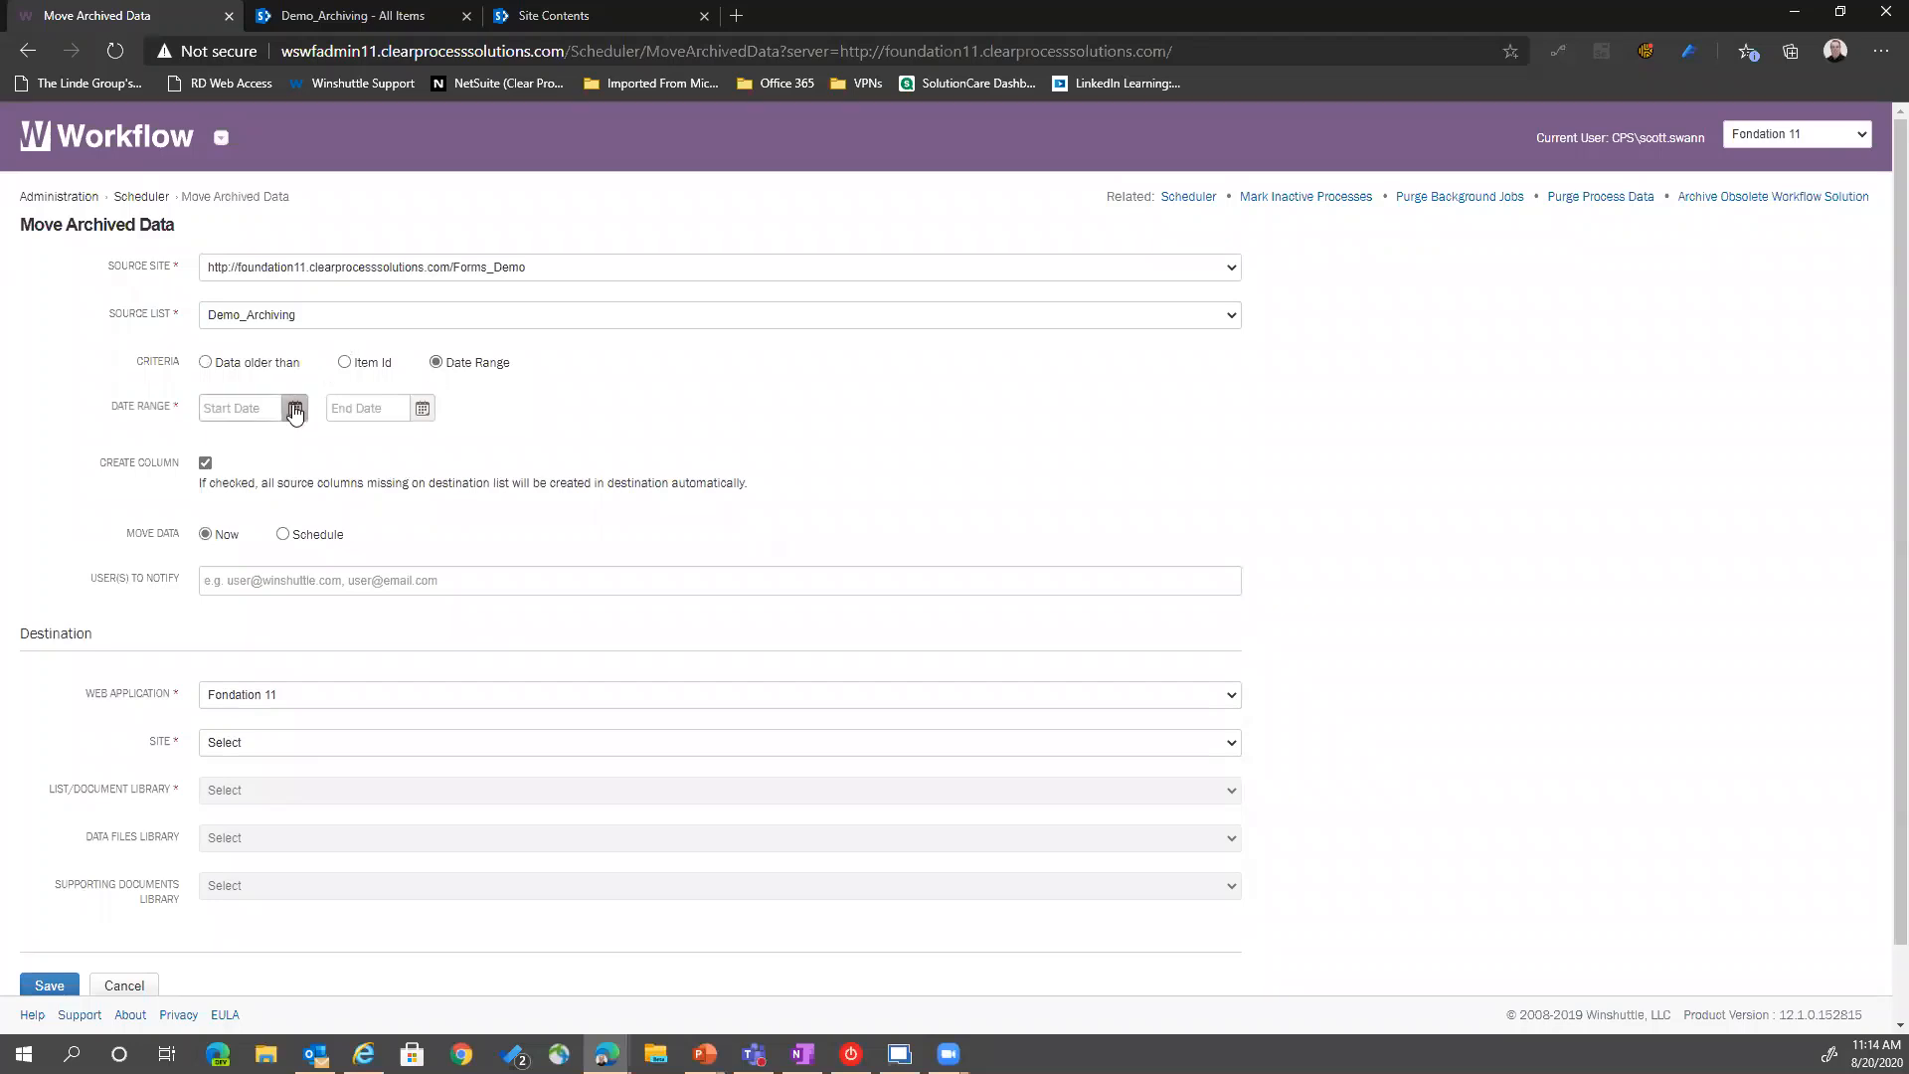
pyautogui.click(373, 15)
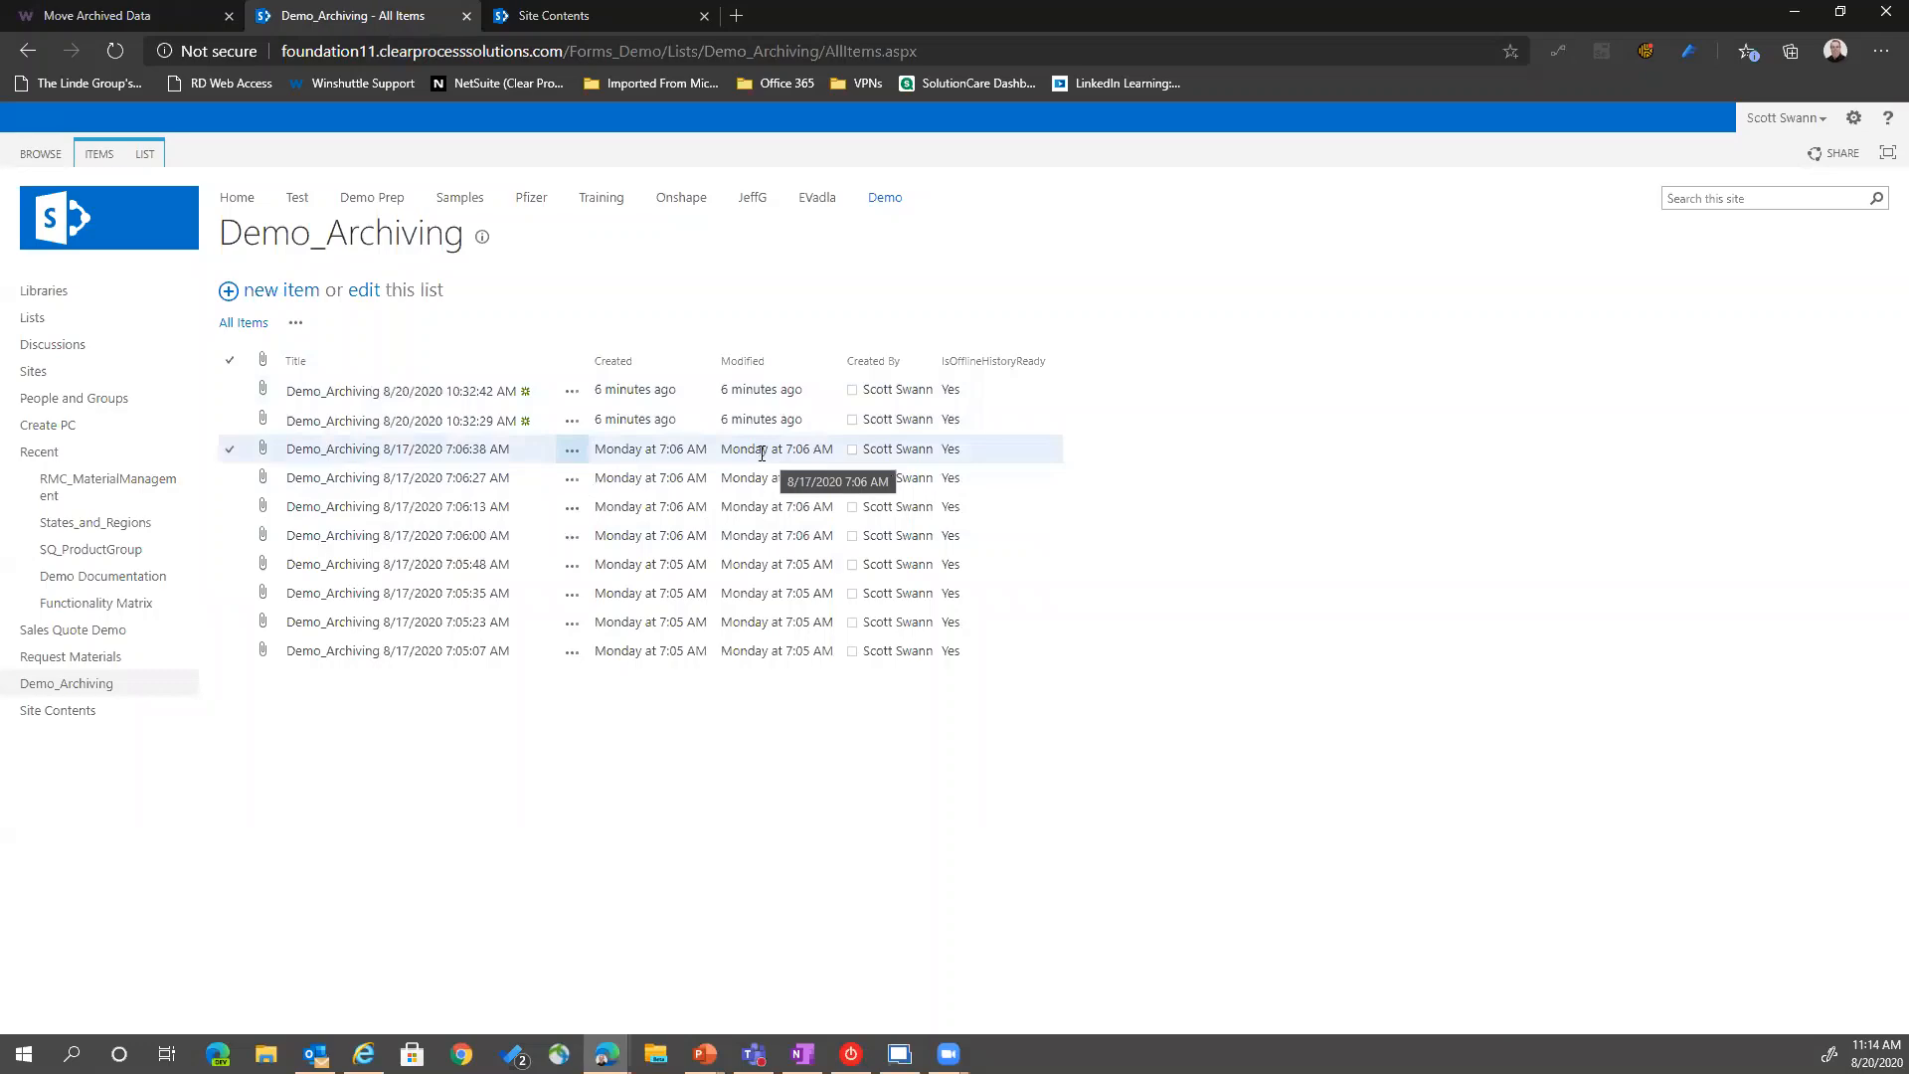
pyautogui.click(67, 19)
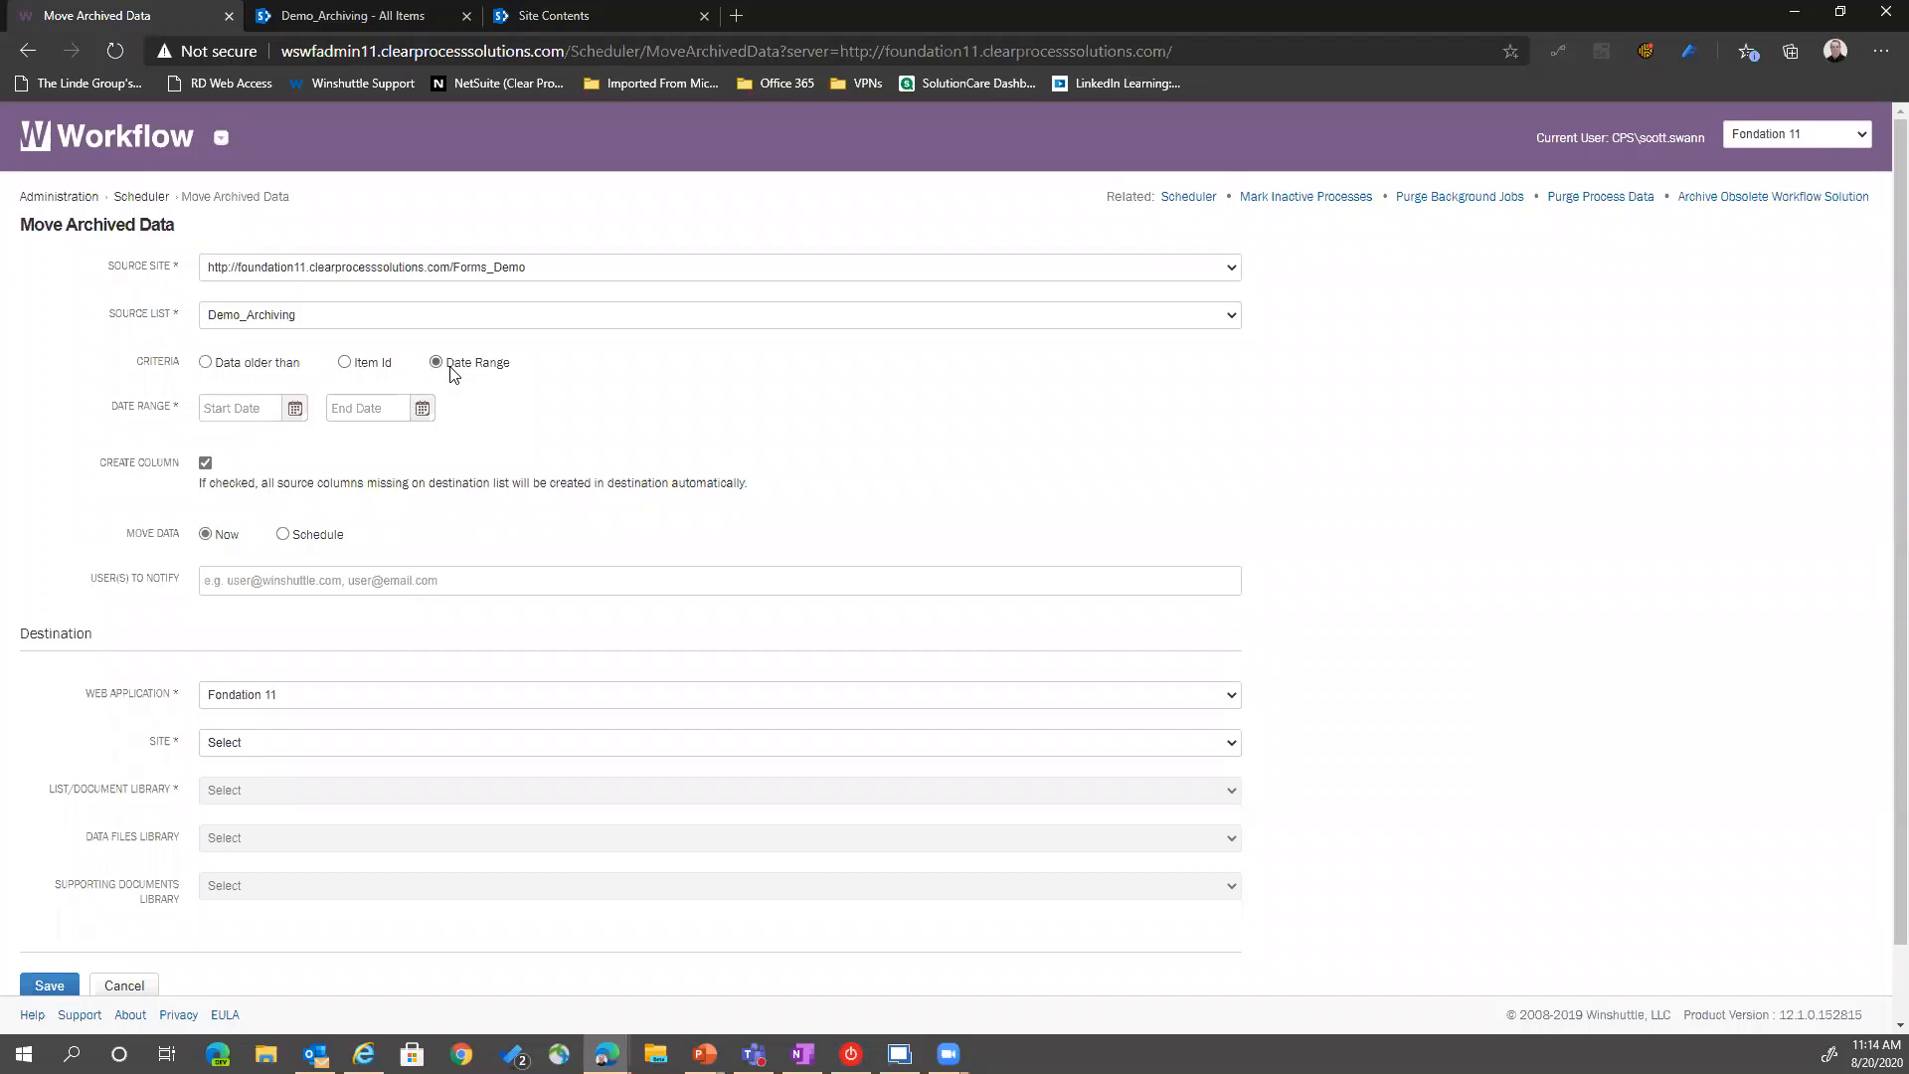
pyautogui.click(293, 410)
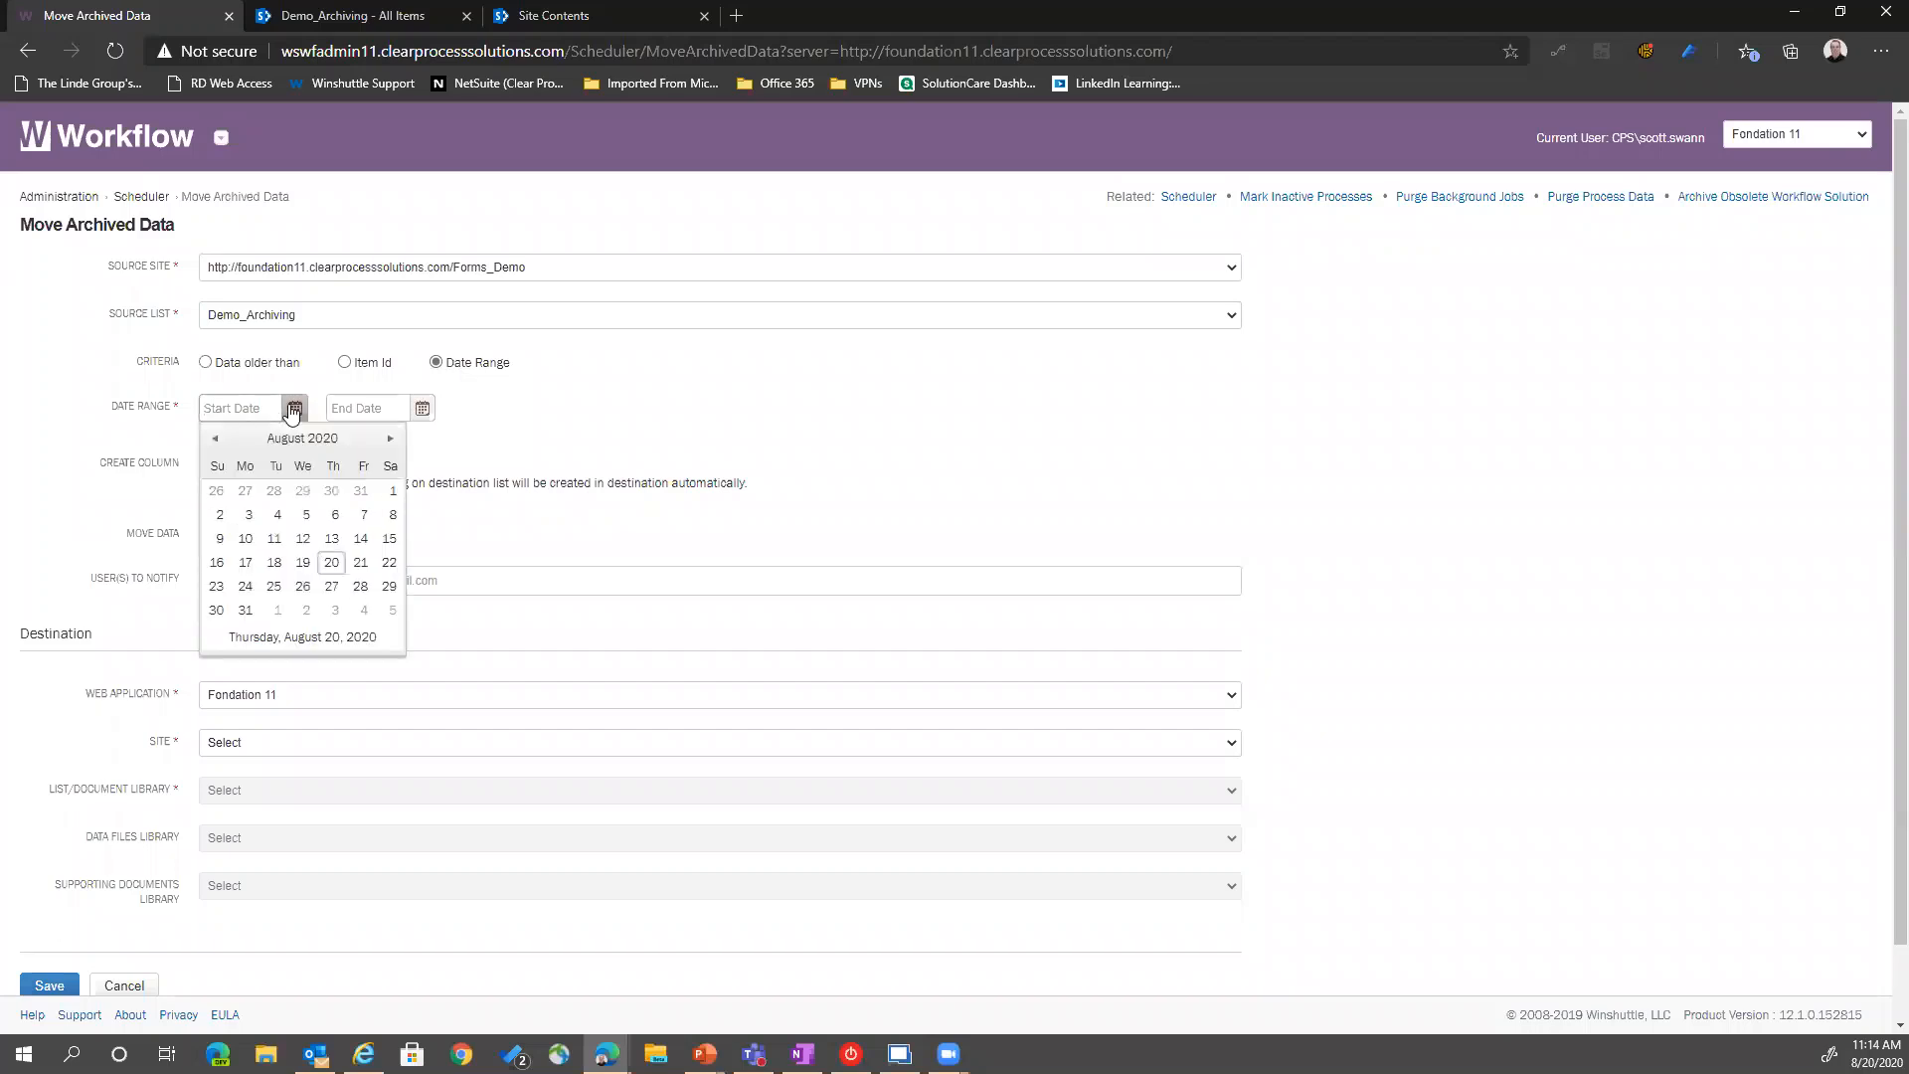
pyautogui.click(215, 439)
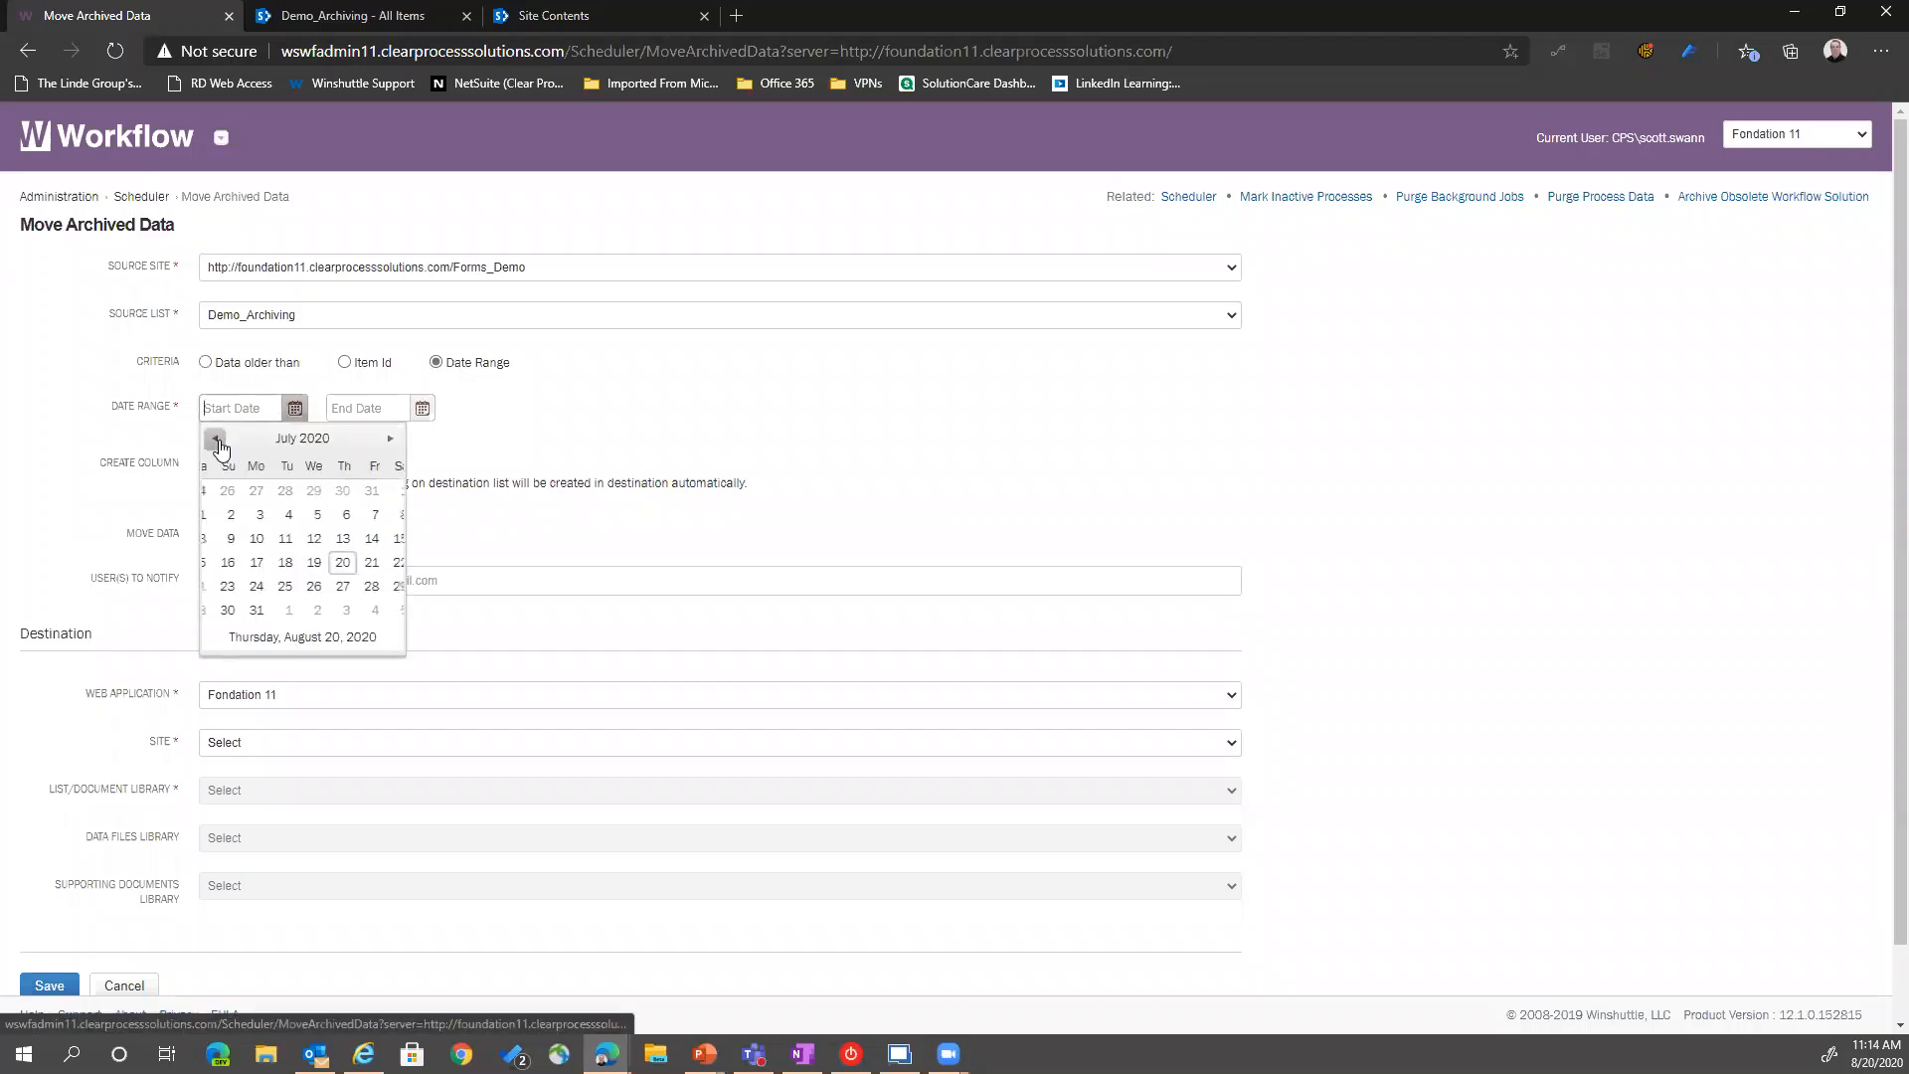
pyautogui.click(215, 438)
pyautogui.click(216, 438)
pyautogui.click(217, 441)
pyautogui.click(217, 441)
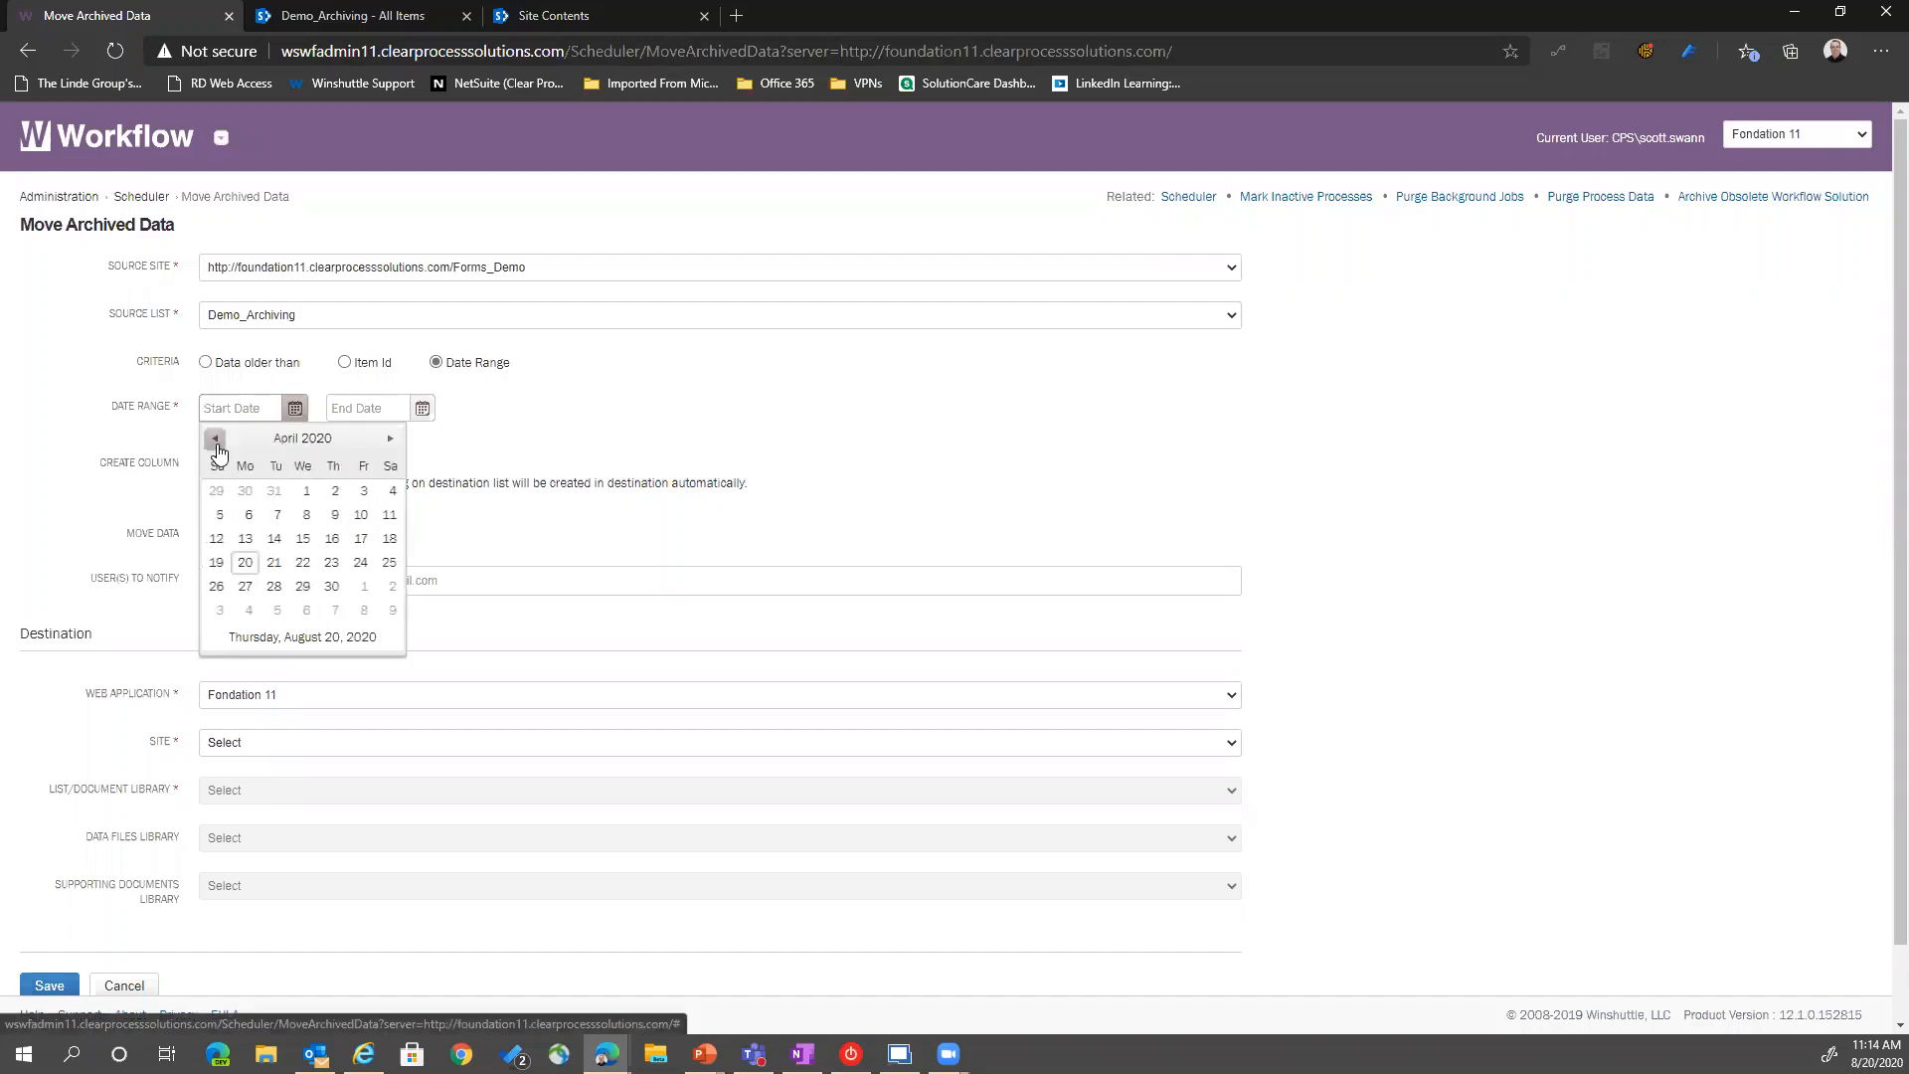
pyautogui.click(217, 440)
pyautogui.click(217, 440)
pyautogui.click(216, 440)
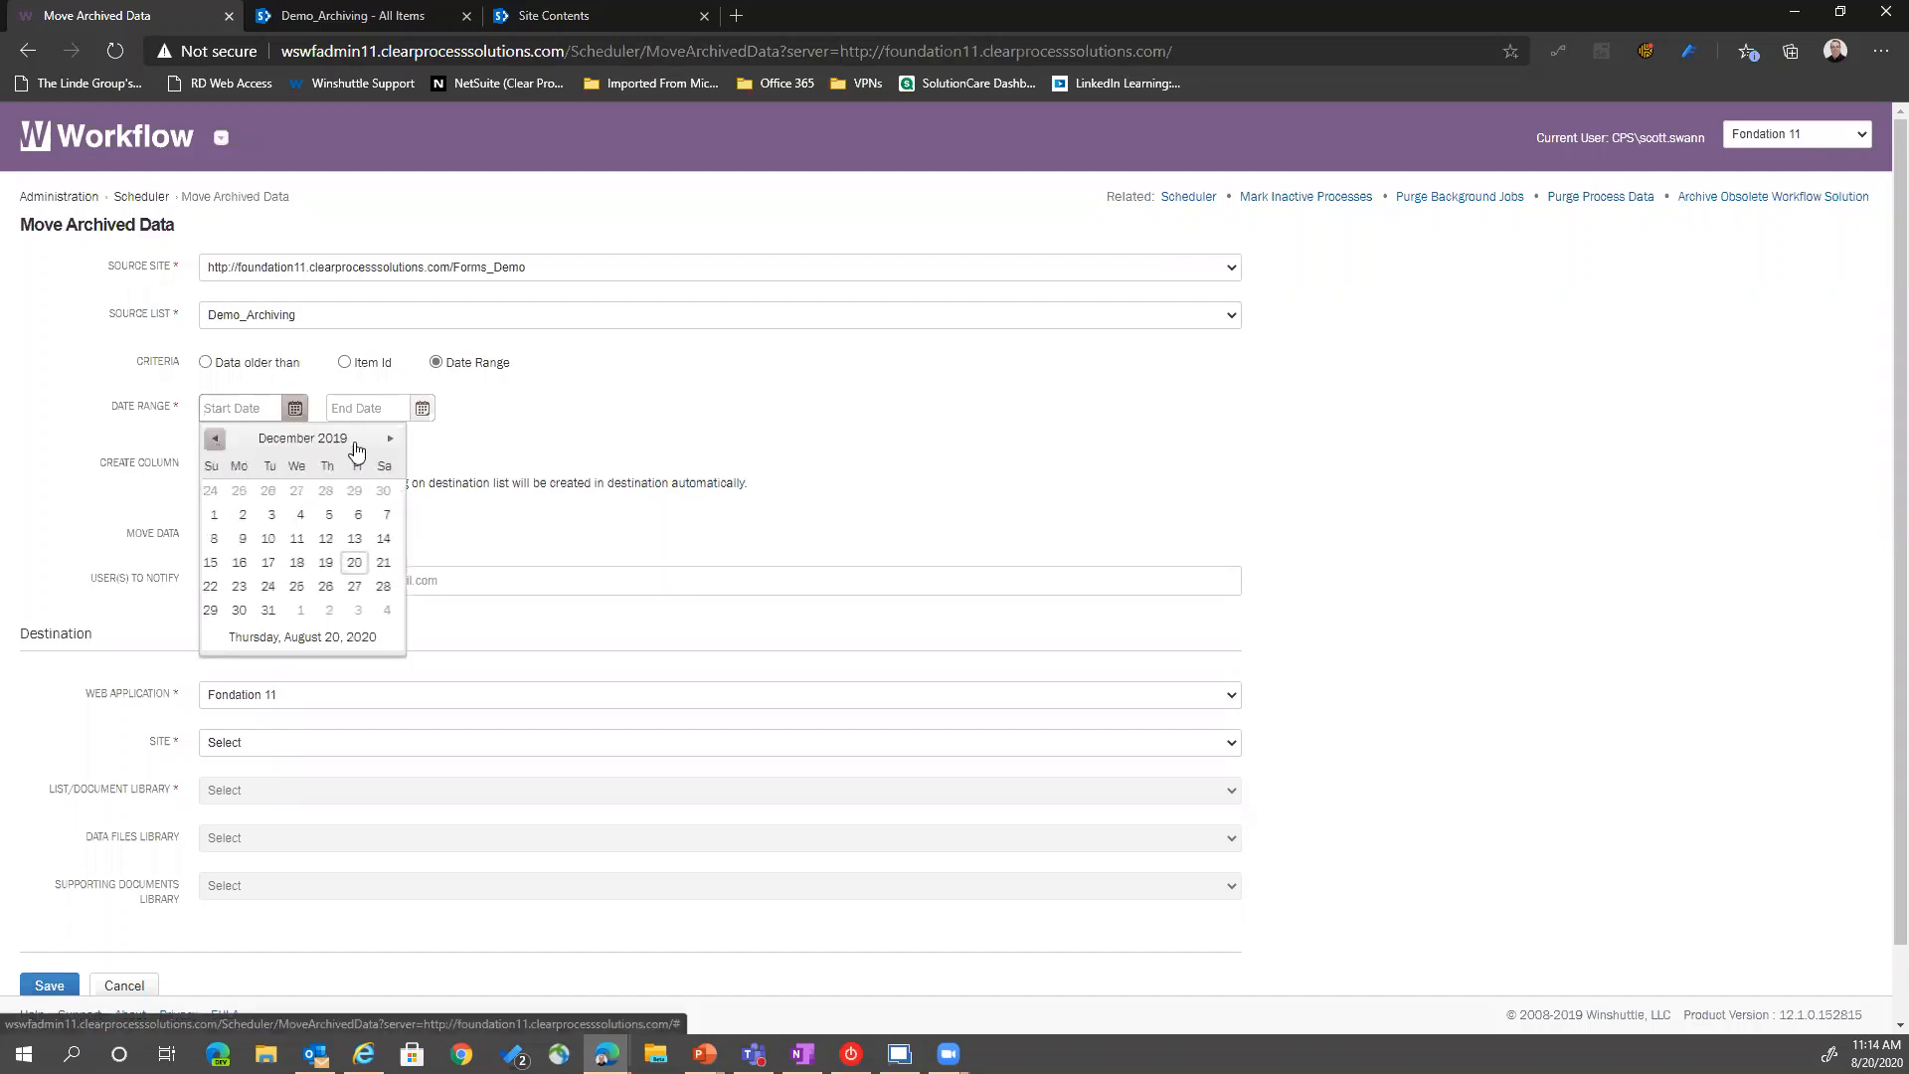
pyautogui.click(391, 439)
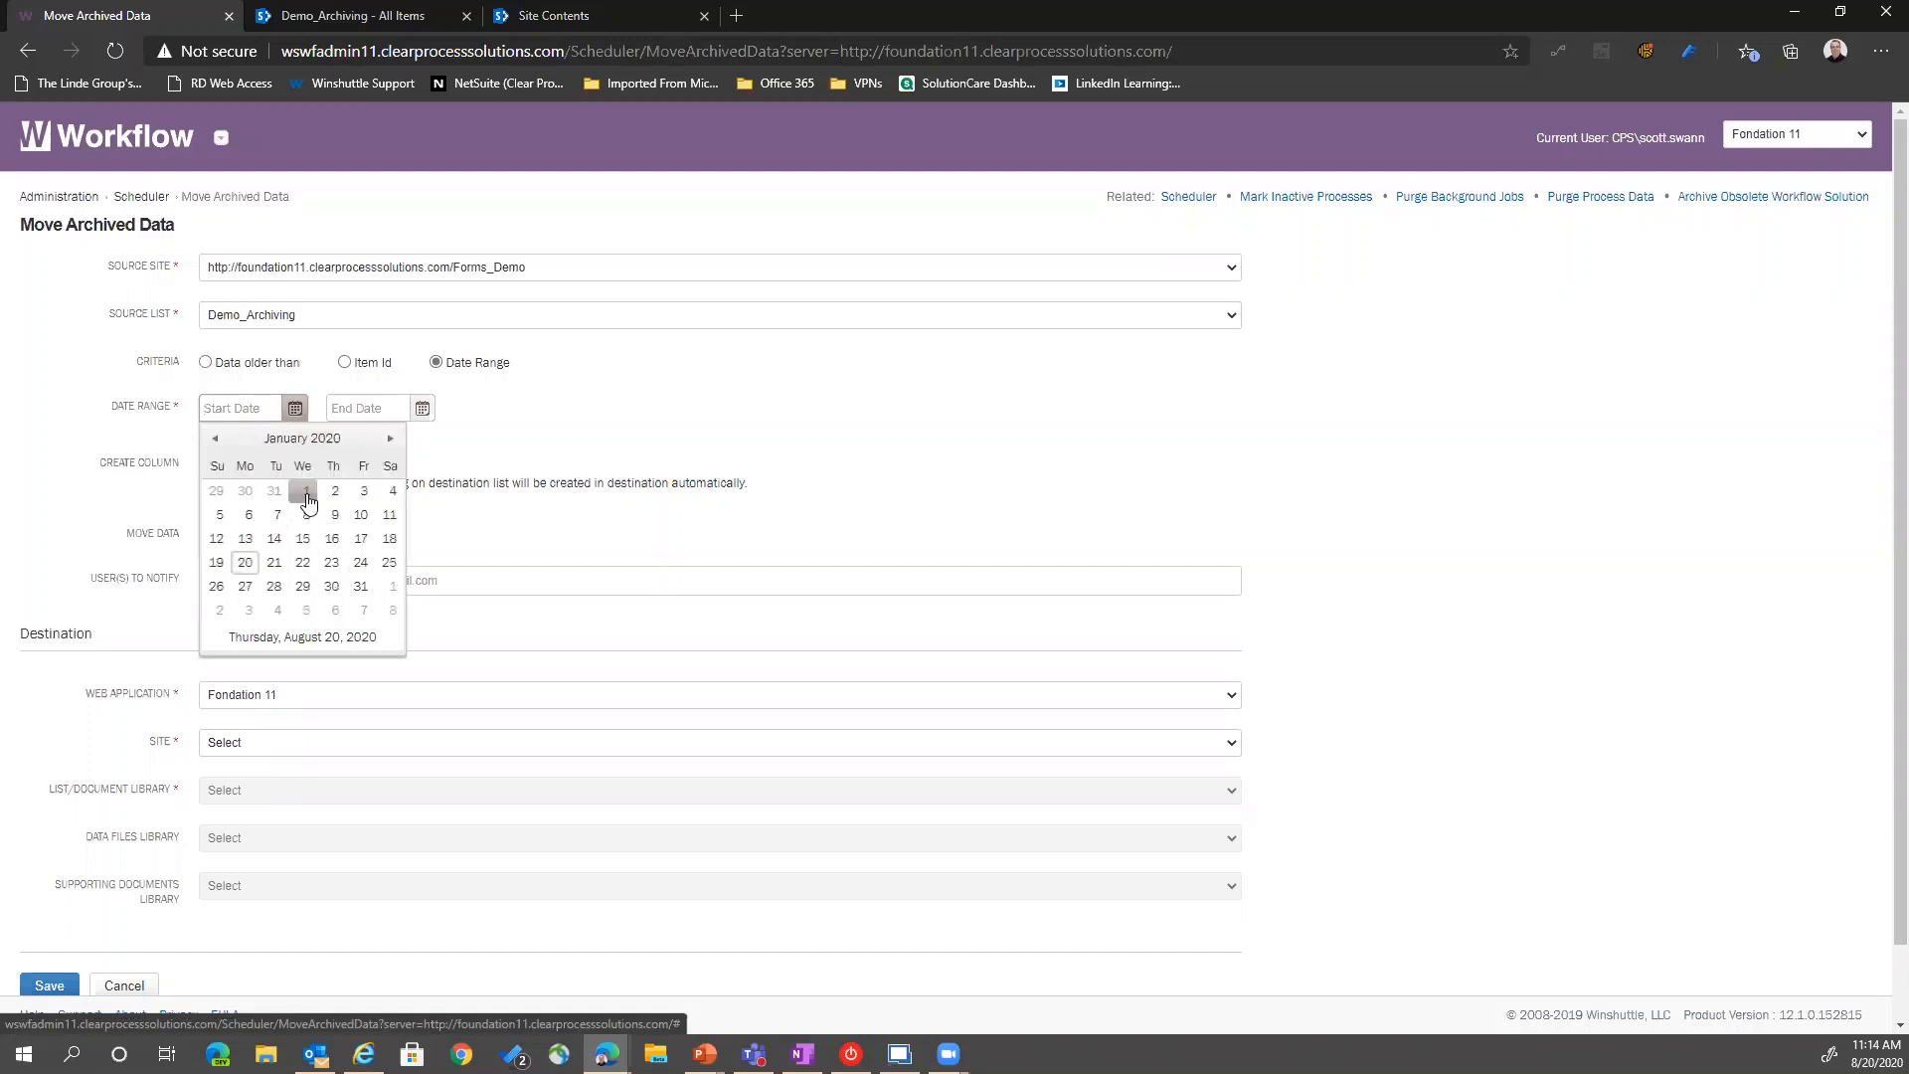
pyautogui.click(308, 493)
# Set the end date of the date range to 3/31/2020
pyautogui.click(422, 408)
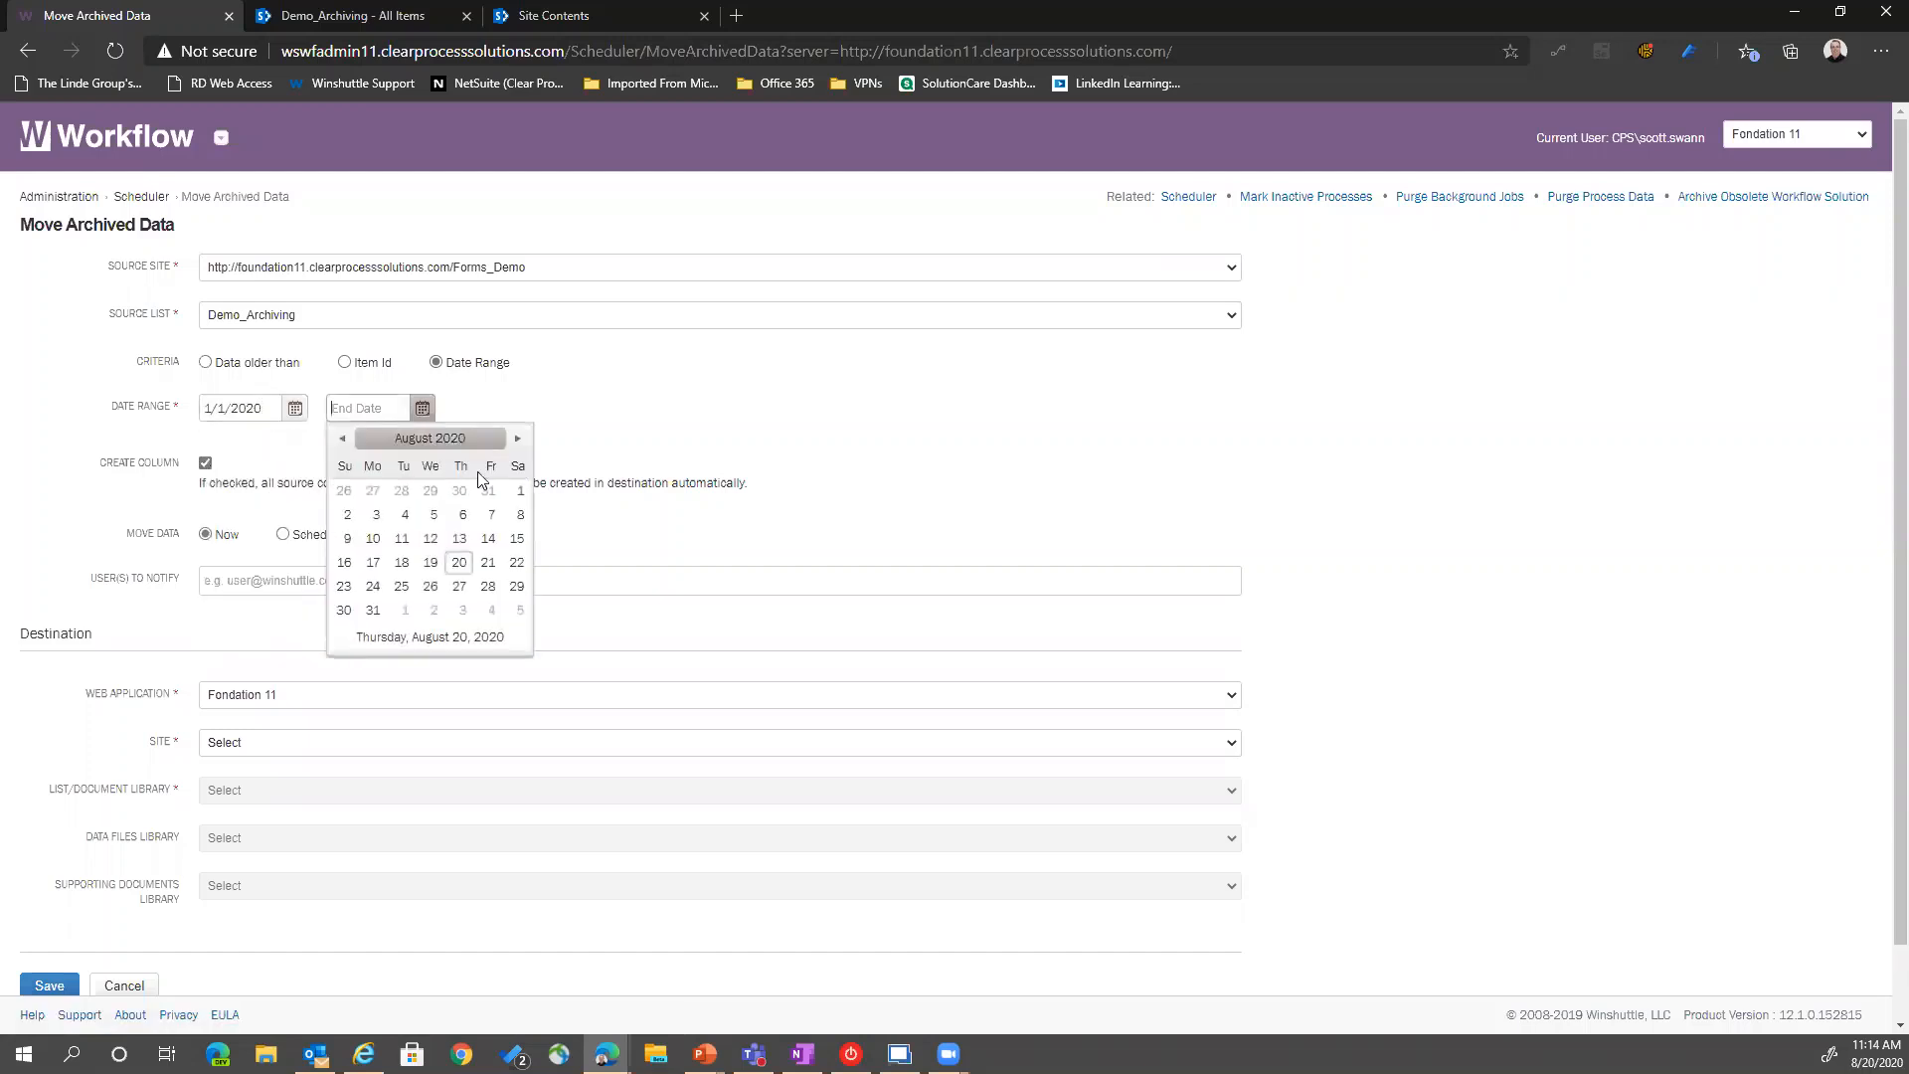
pyautogui.click(517, 439)
pyautogui.click(348, 441)
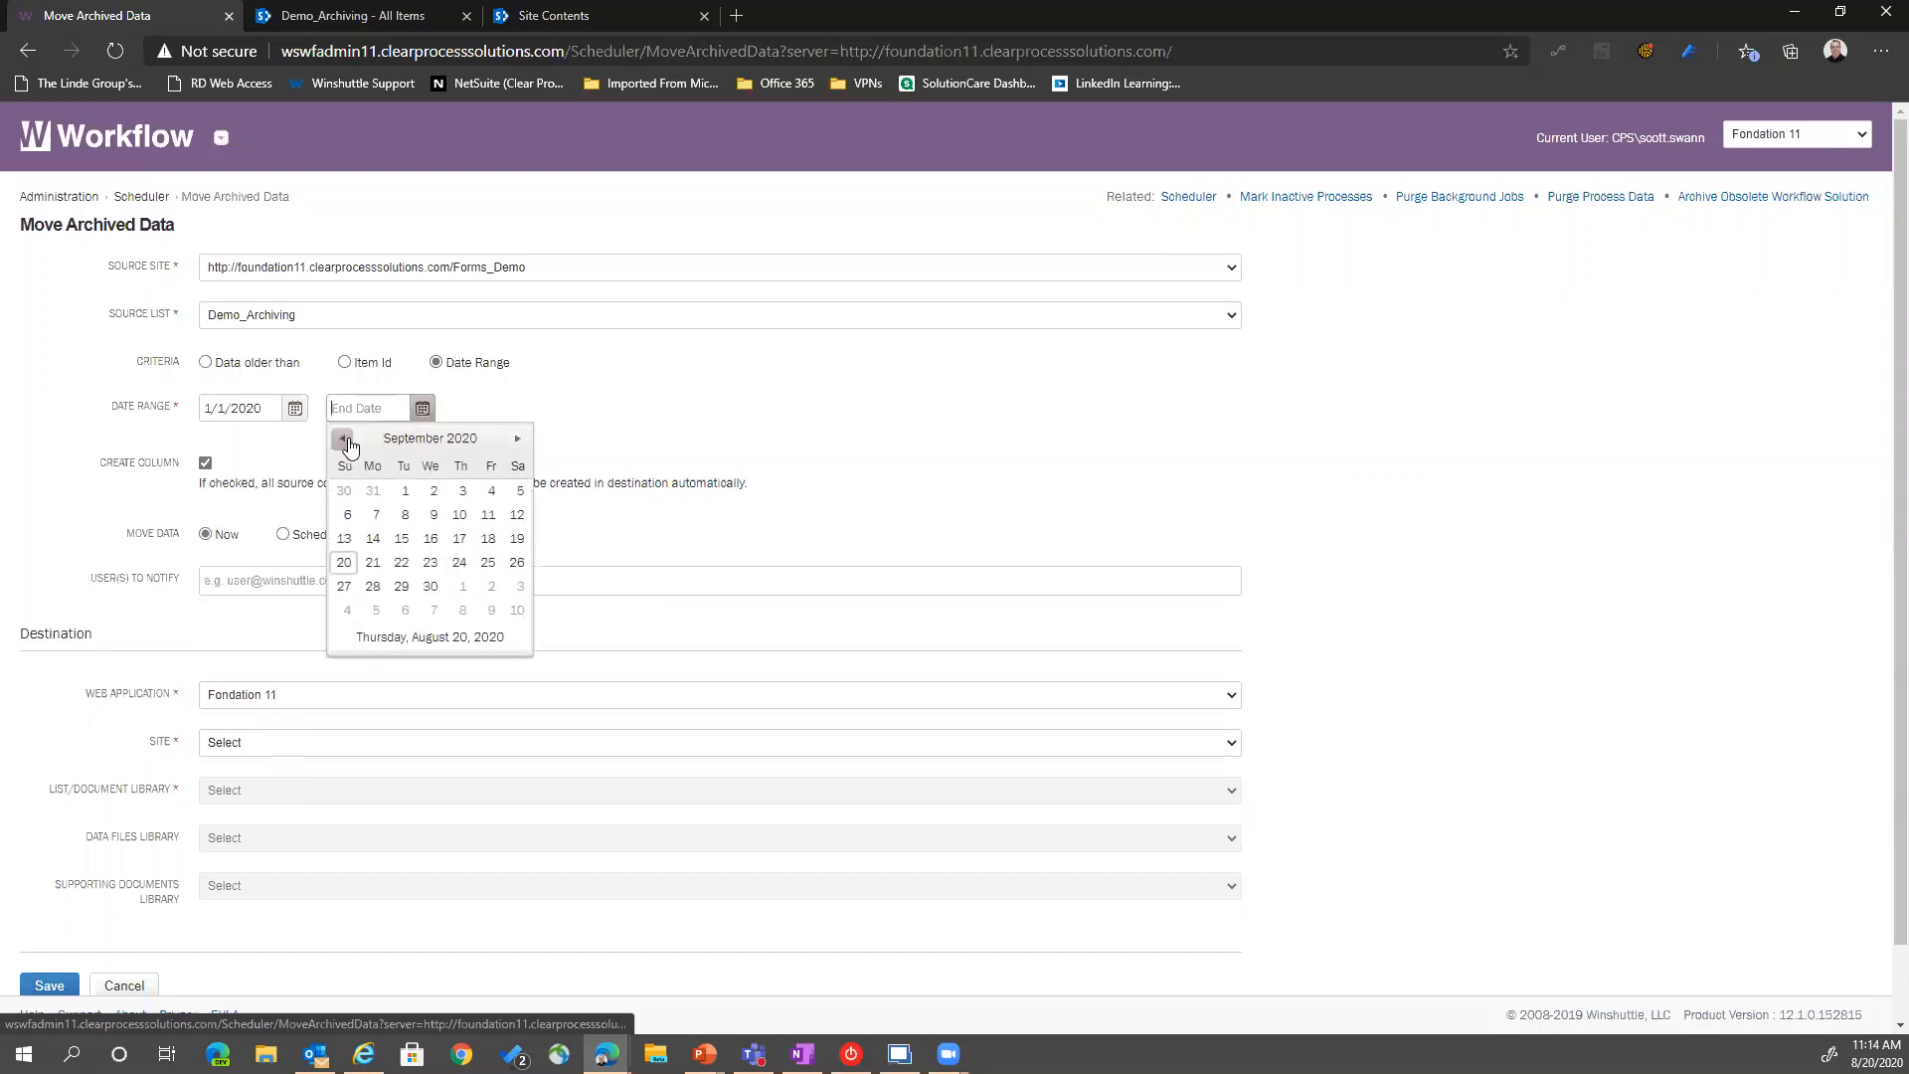
pyautogui.click(350, 443)
pyautogui.click(351, 443)
pyautogui.click(352, 445)
pyautogui.click(350, 442)
pyautogui.click(350, 442)
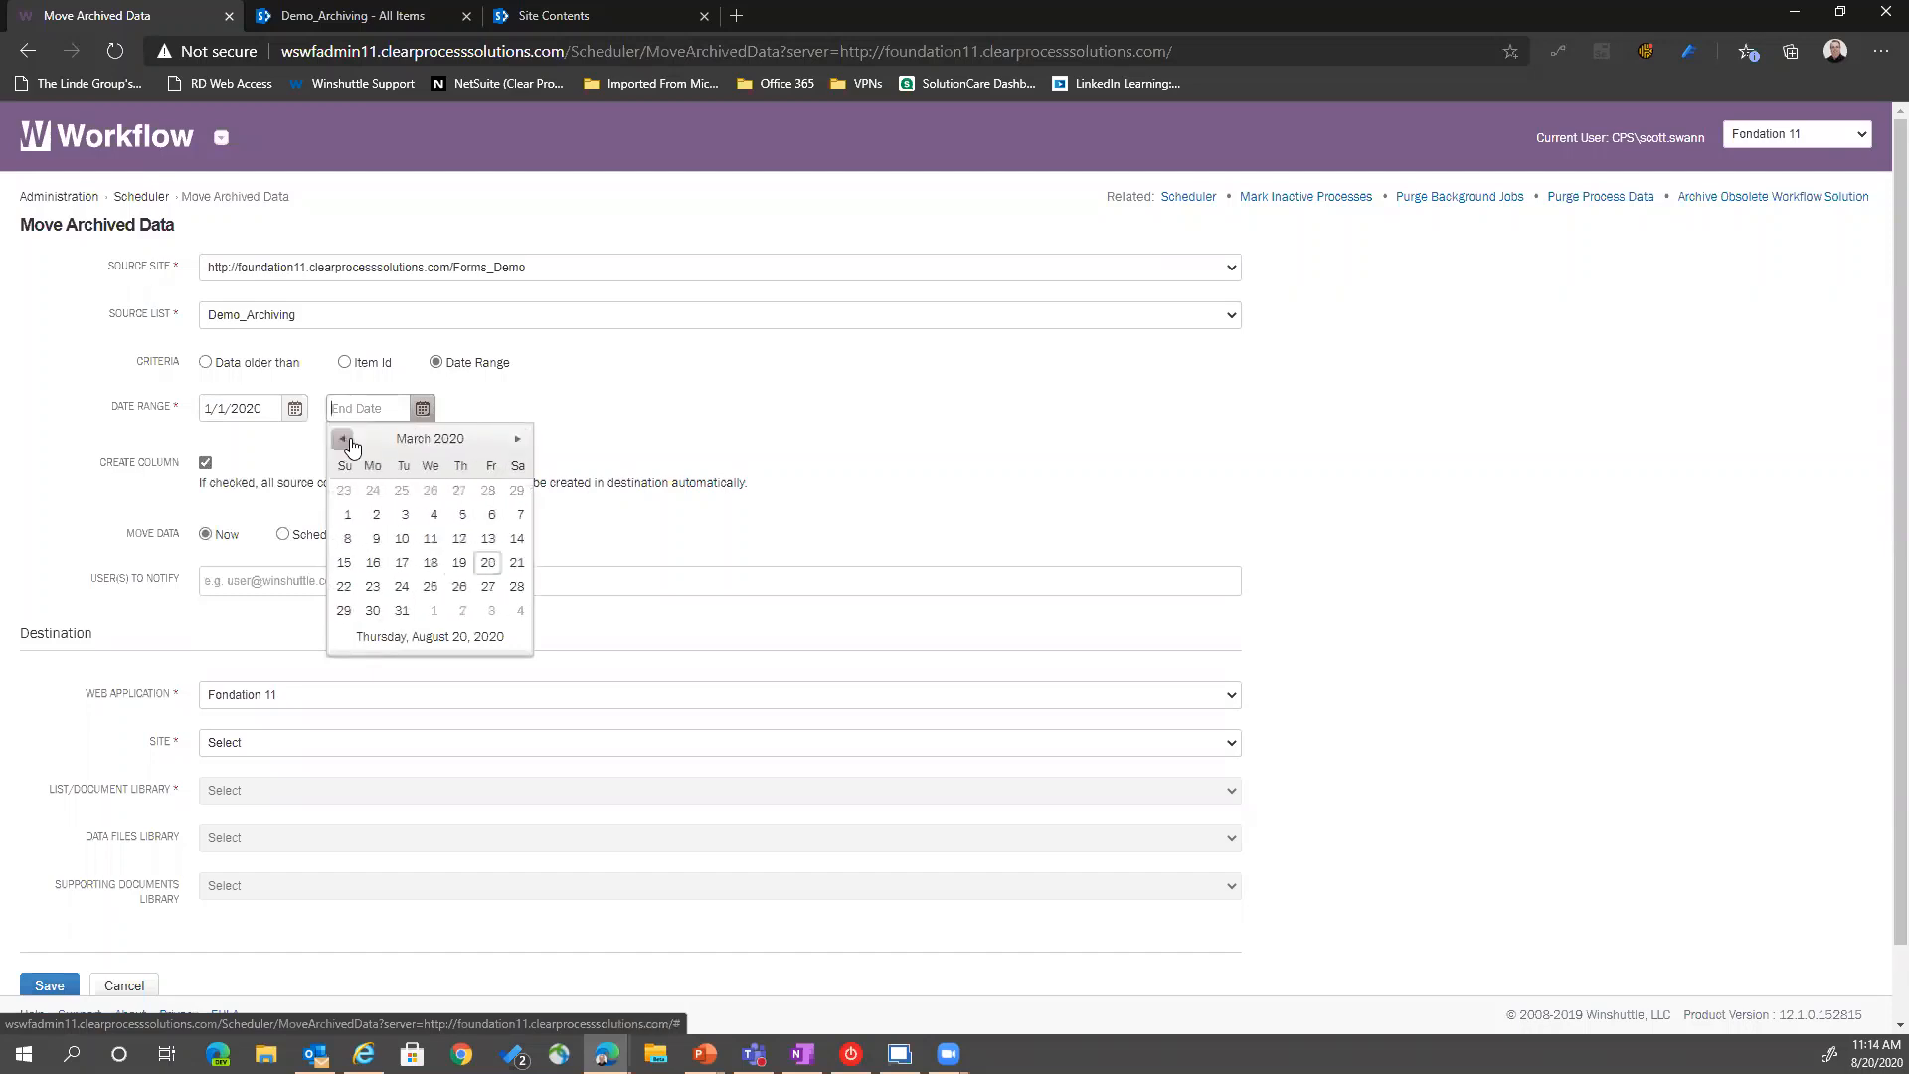
pyautogui.click(402, 610)
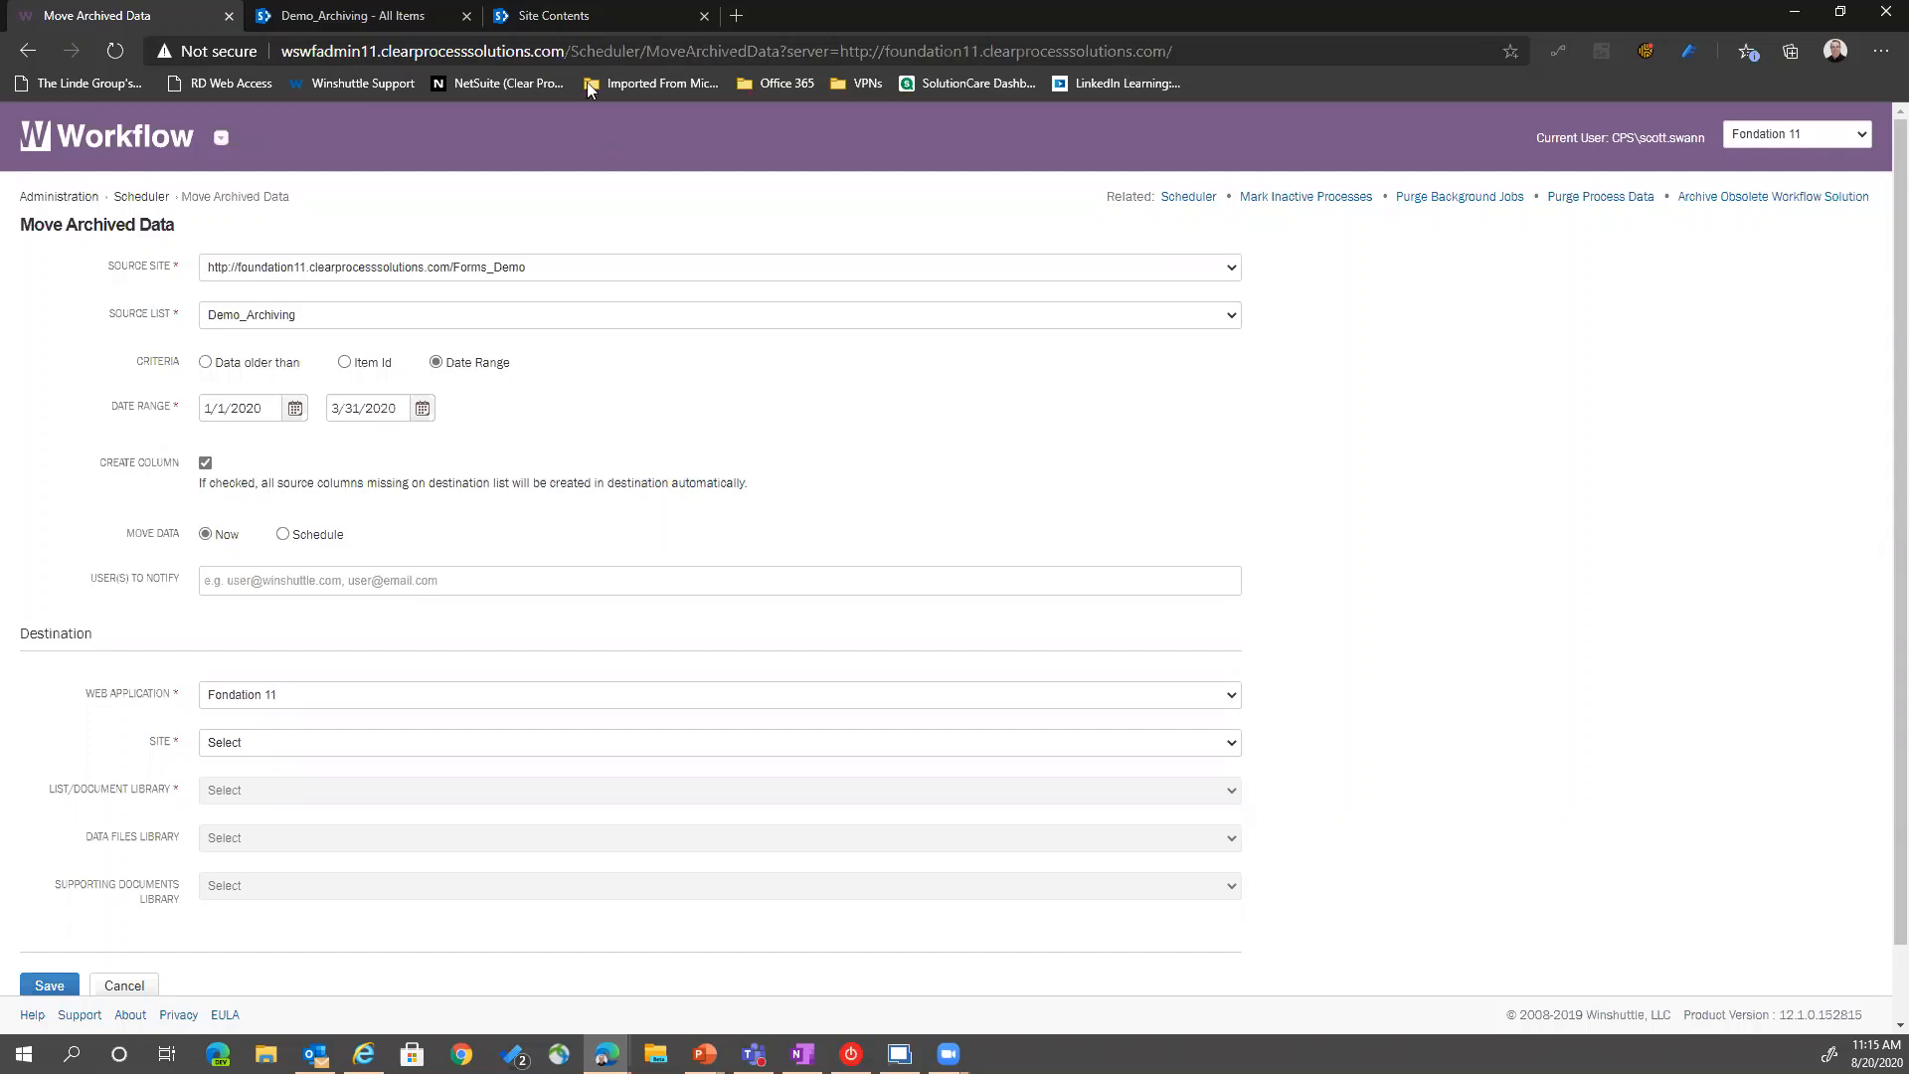
# Compare the source Demo_Archiving list with the Archive site's contents and the columns of its ScottTest list
pyautogui.click(574, 18)
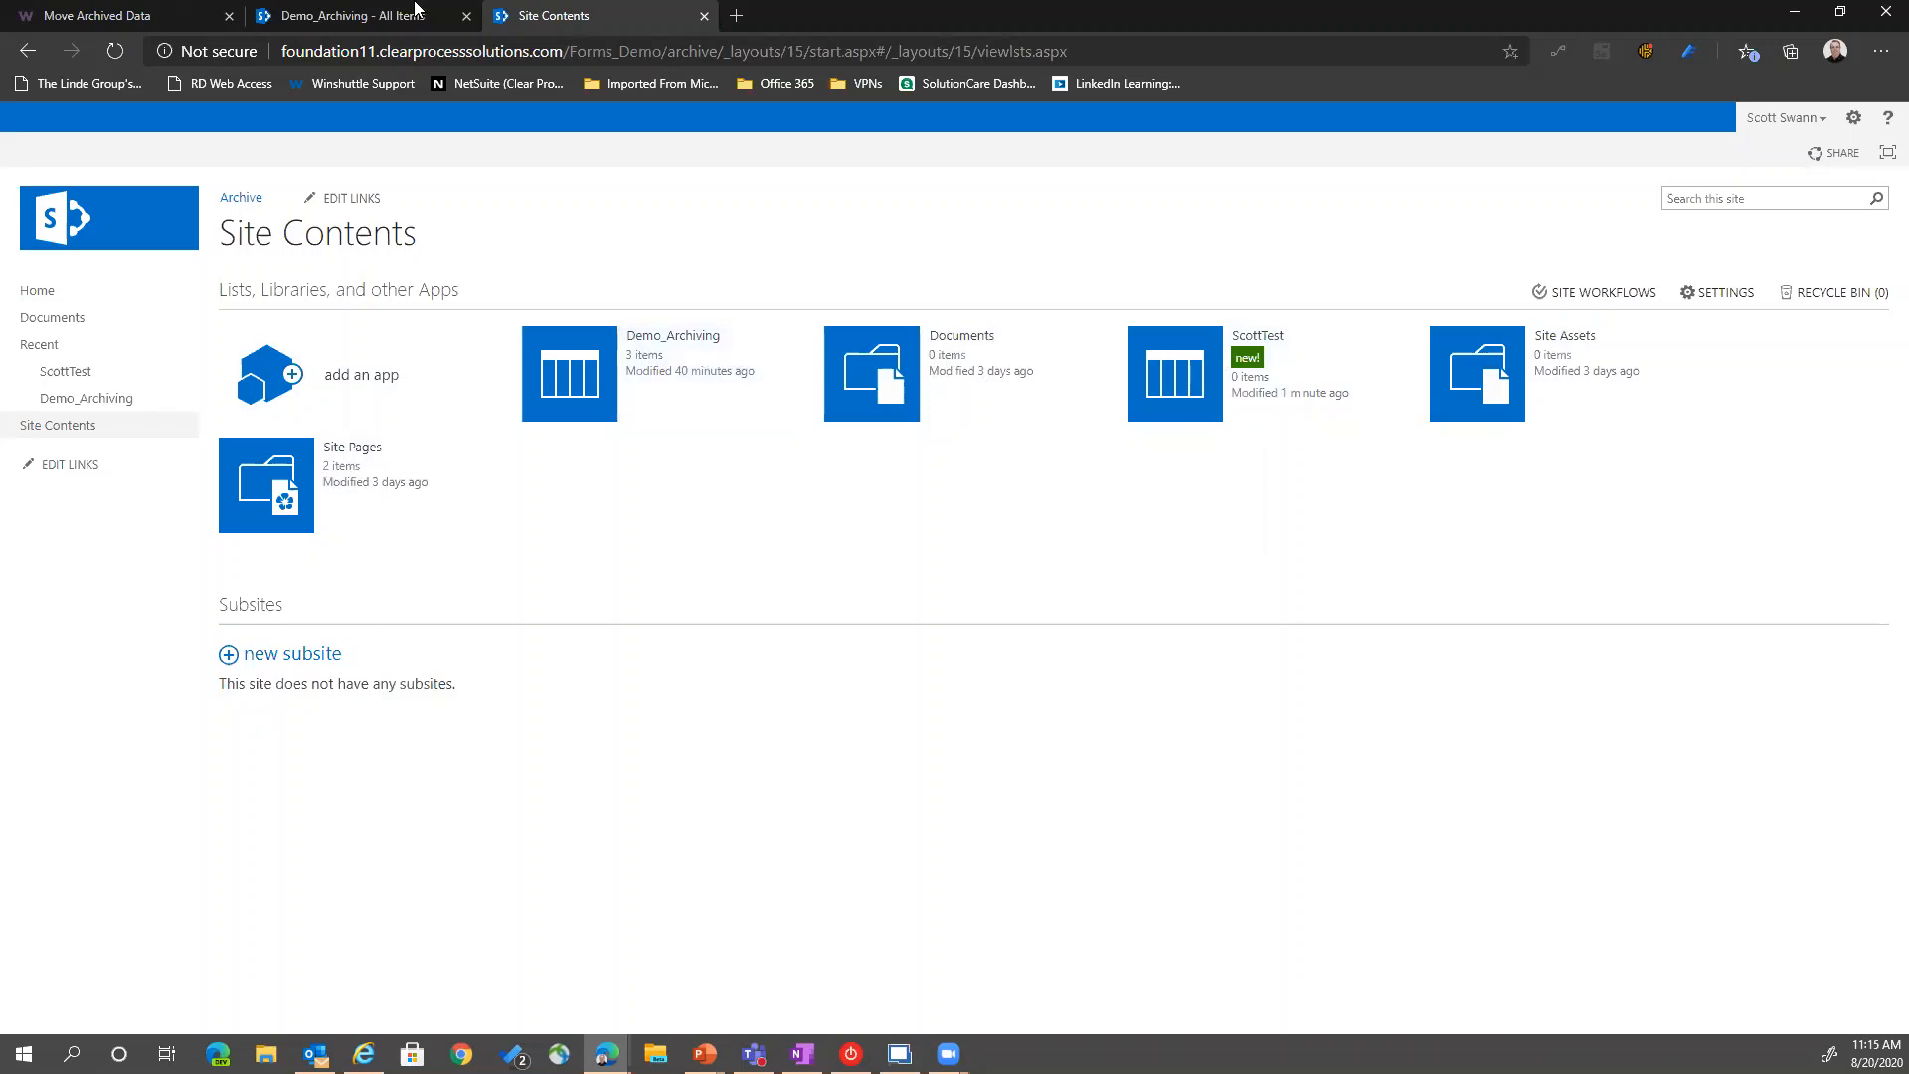
pyautogui.click(346, 20)
pyautogui.click(148, 18)
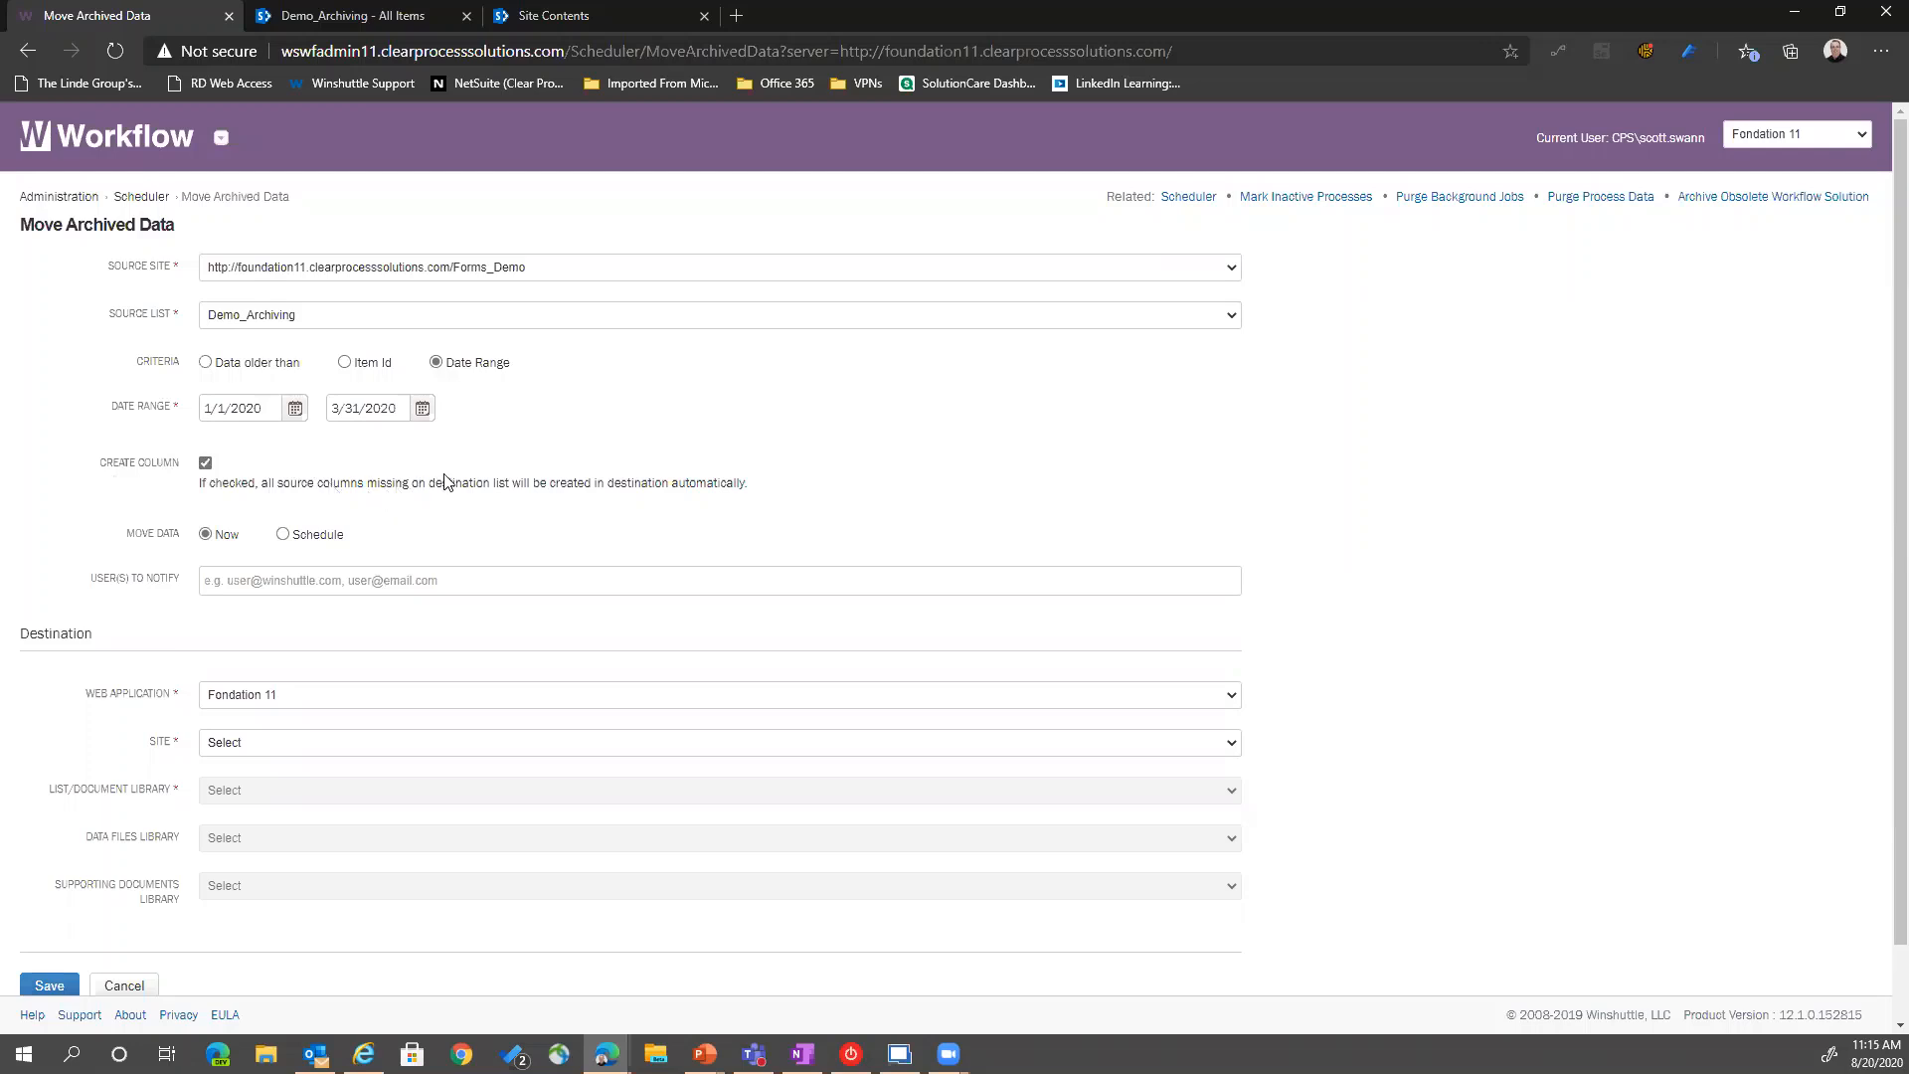
pyautogui.click(582, 18)
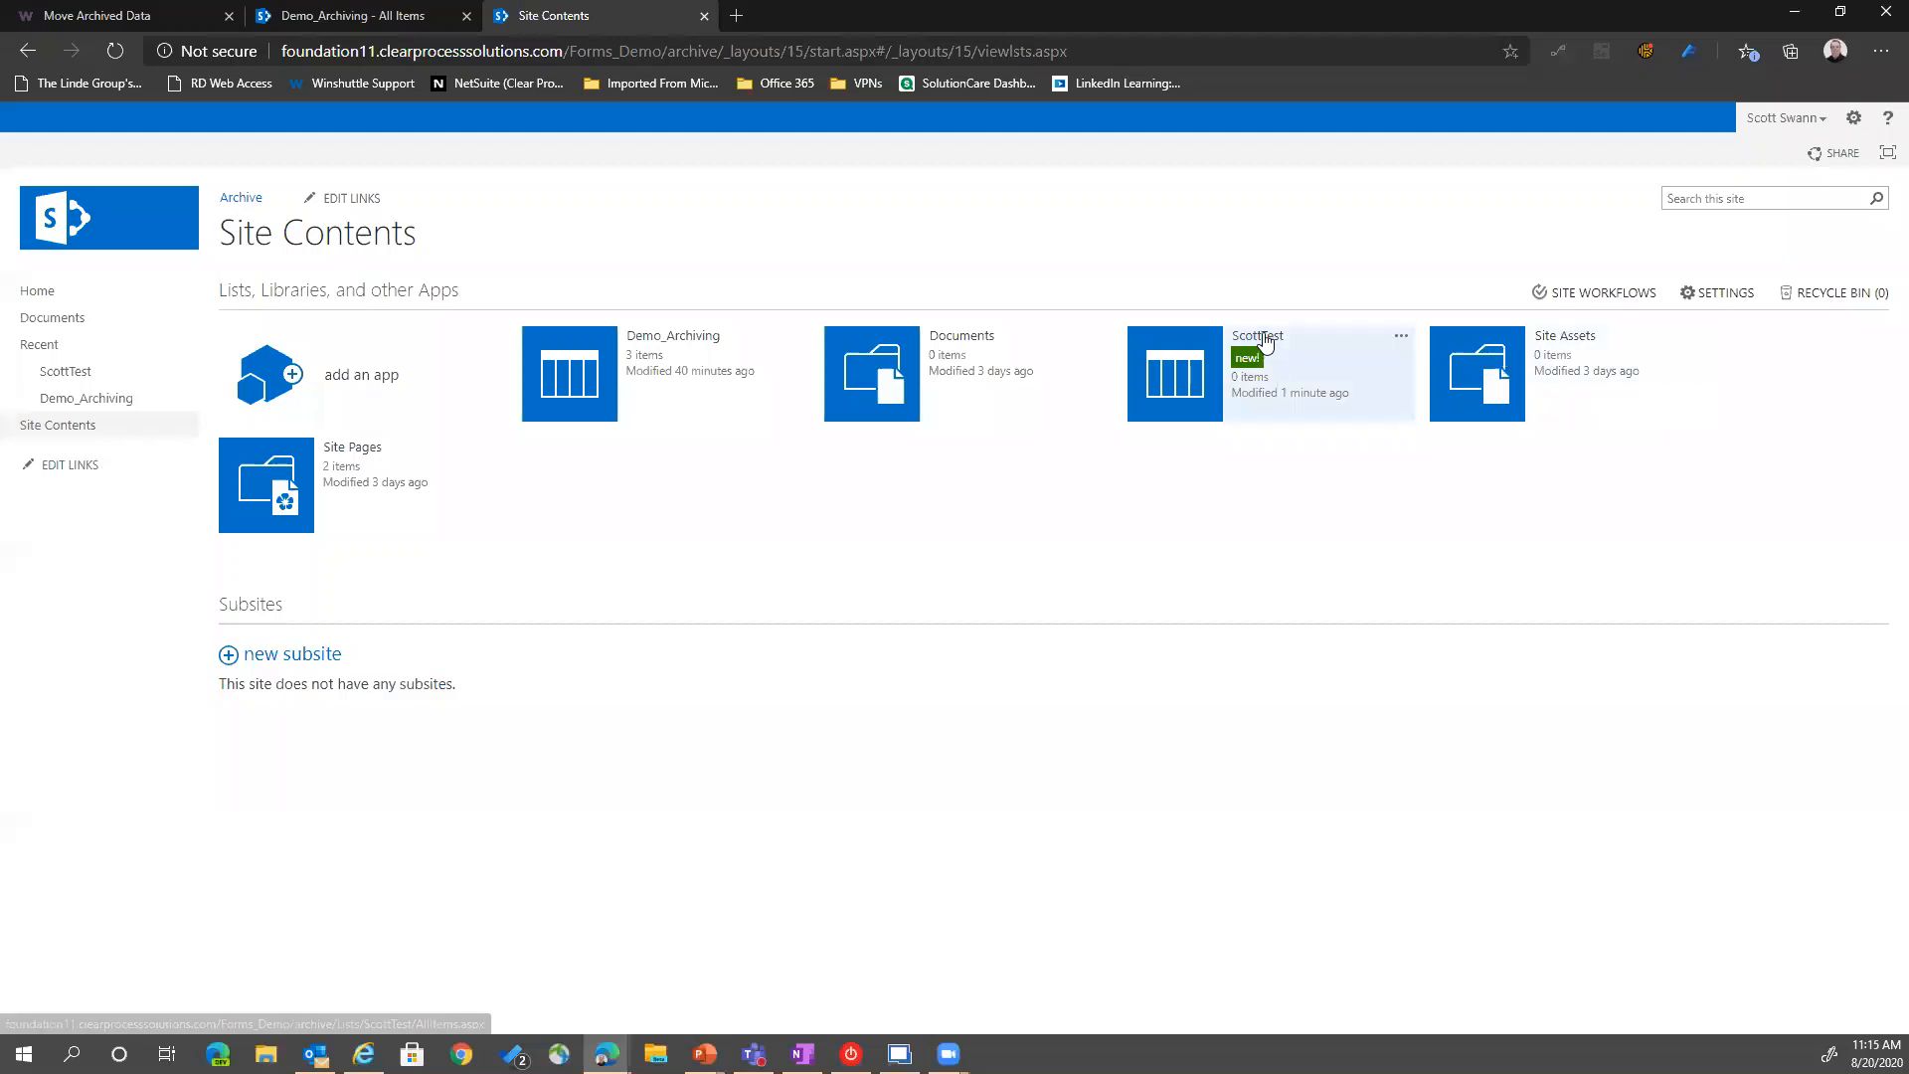
pyautogui.click(1263, 336)
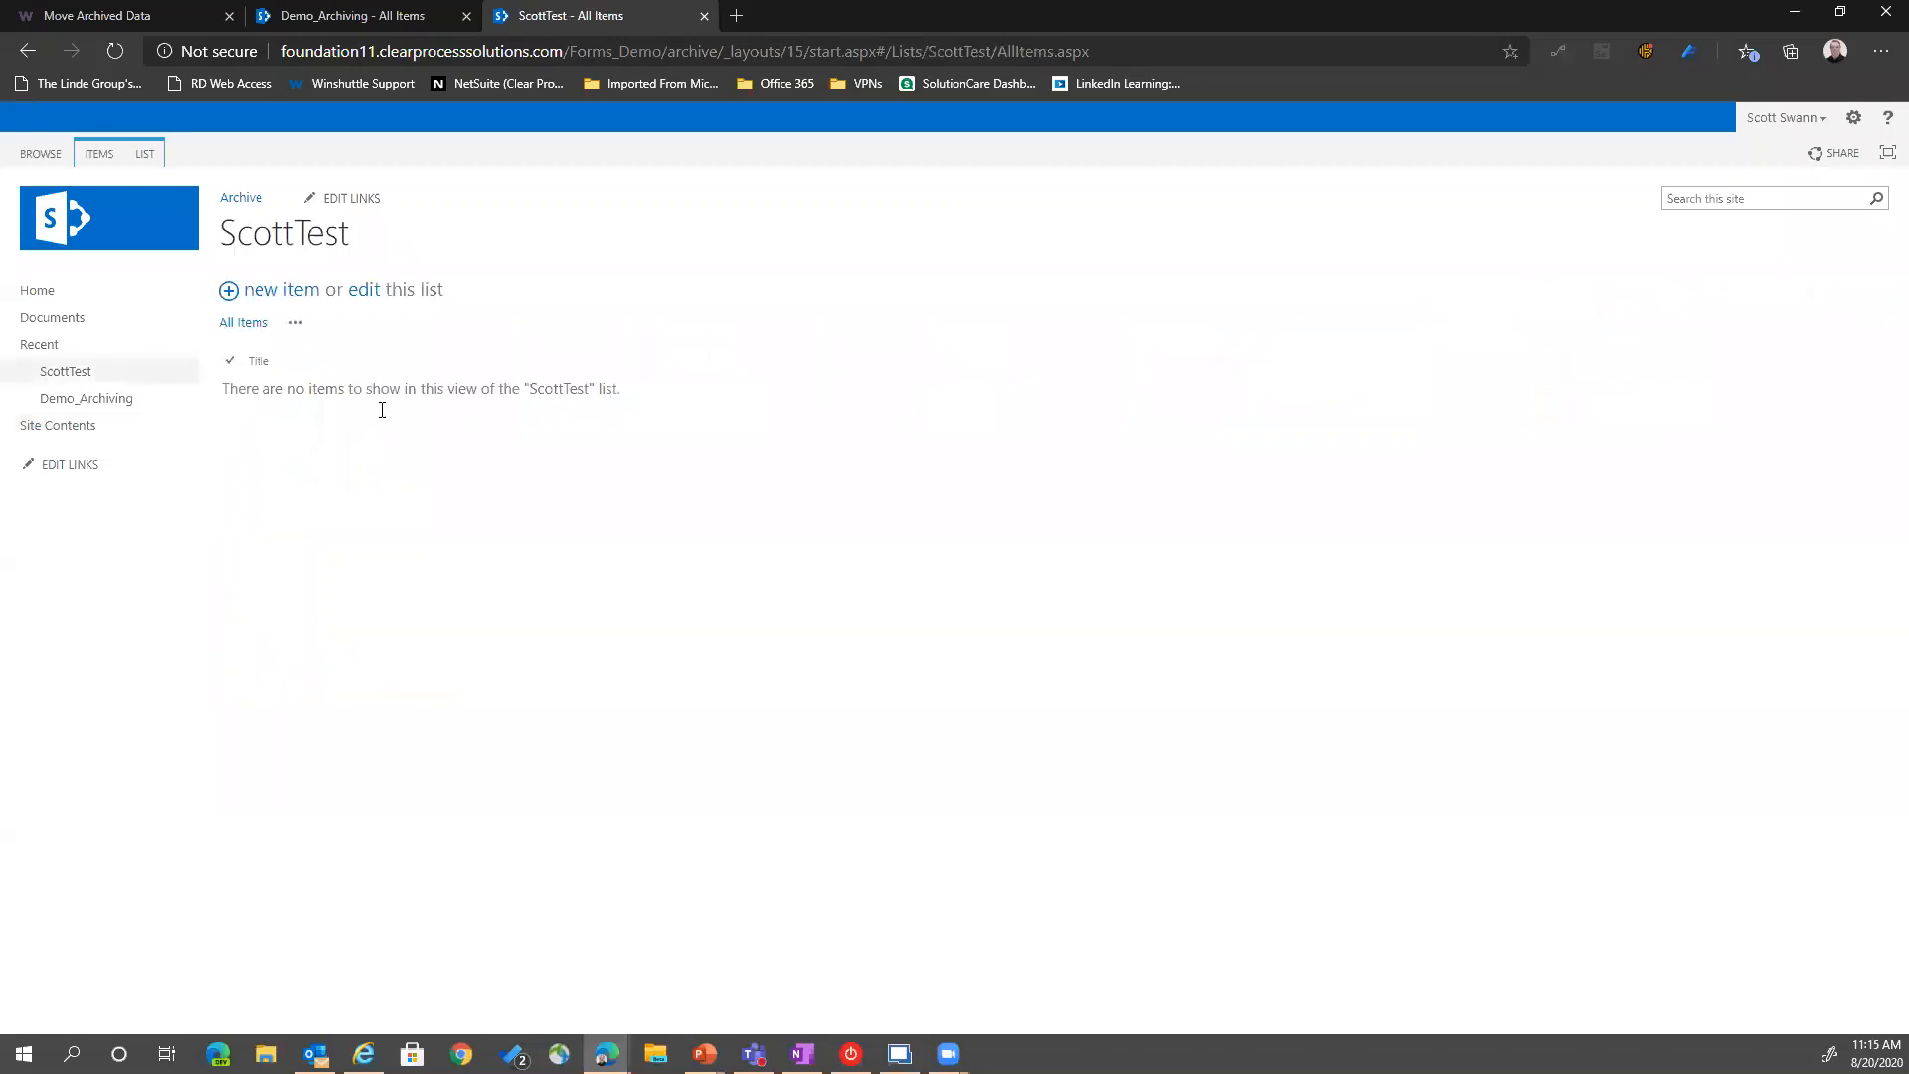
pyautogui.click(27, 50)
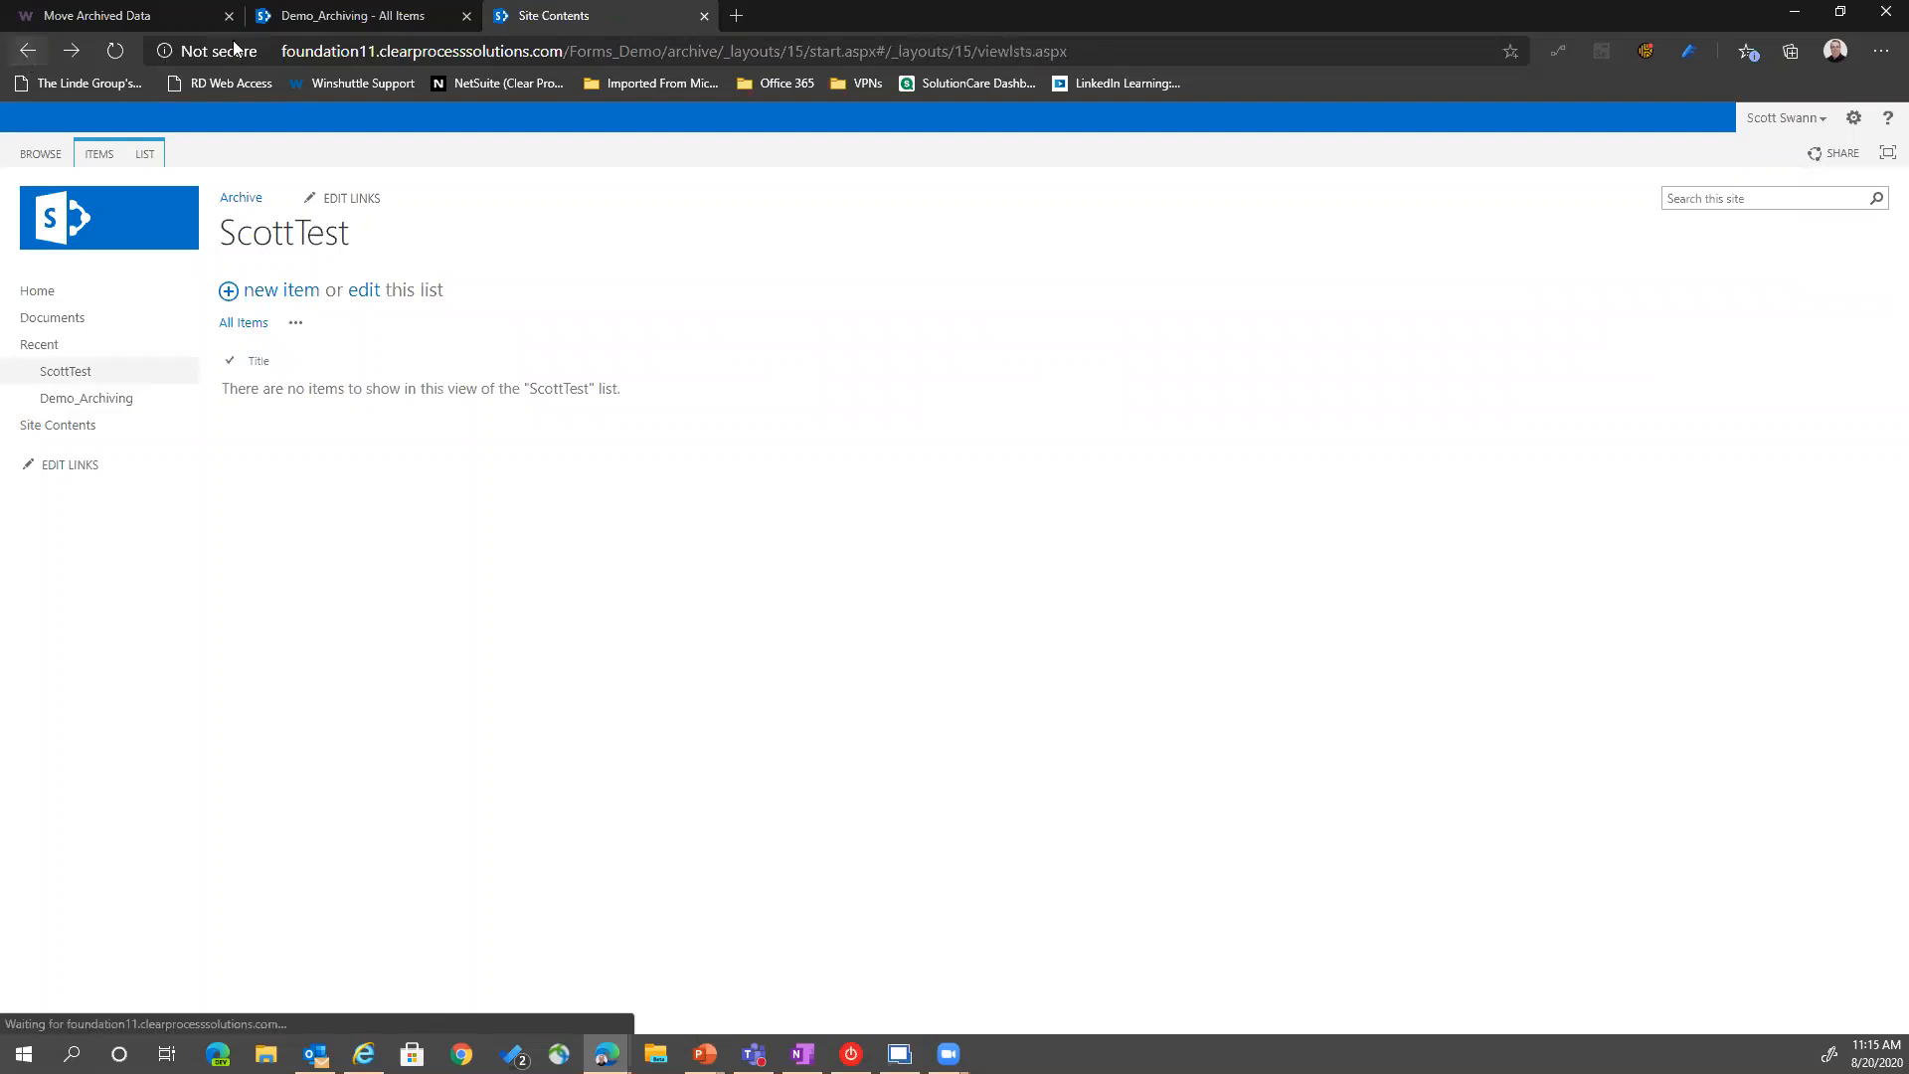
pyautogui.click(341, 20)
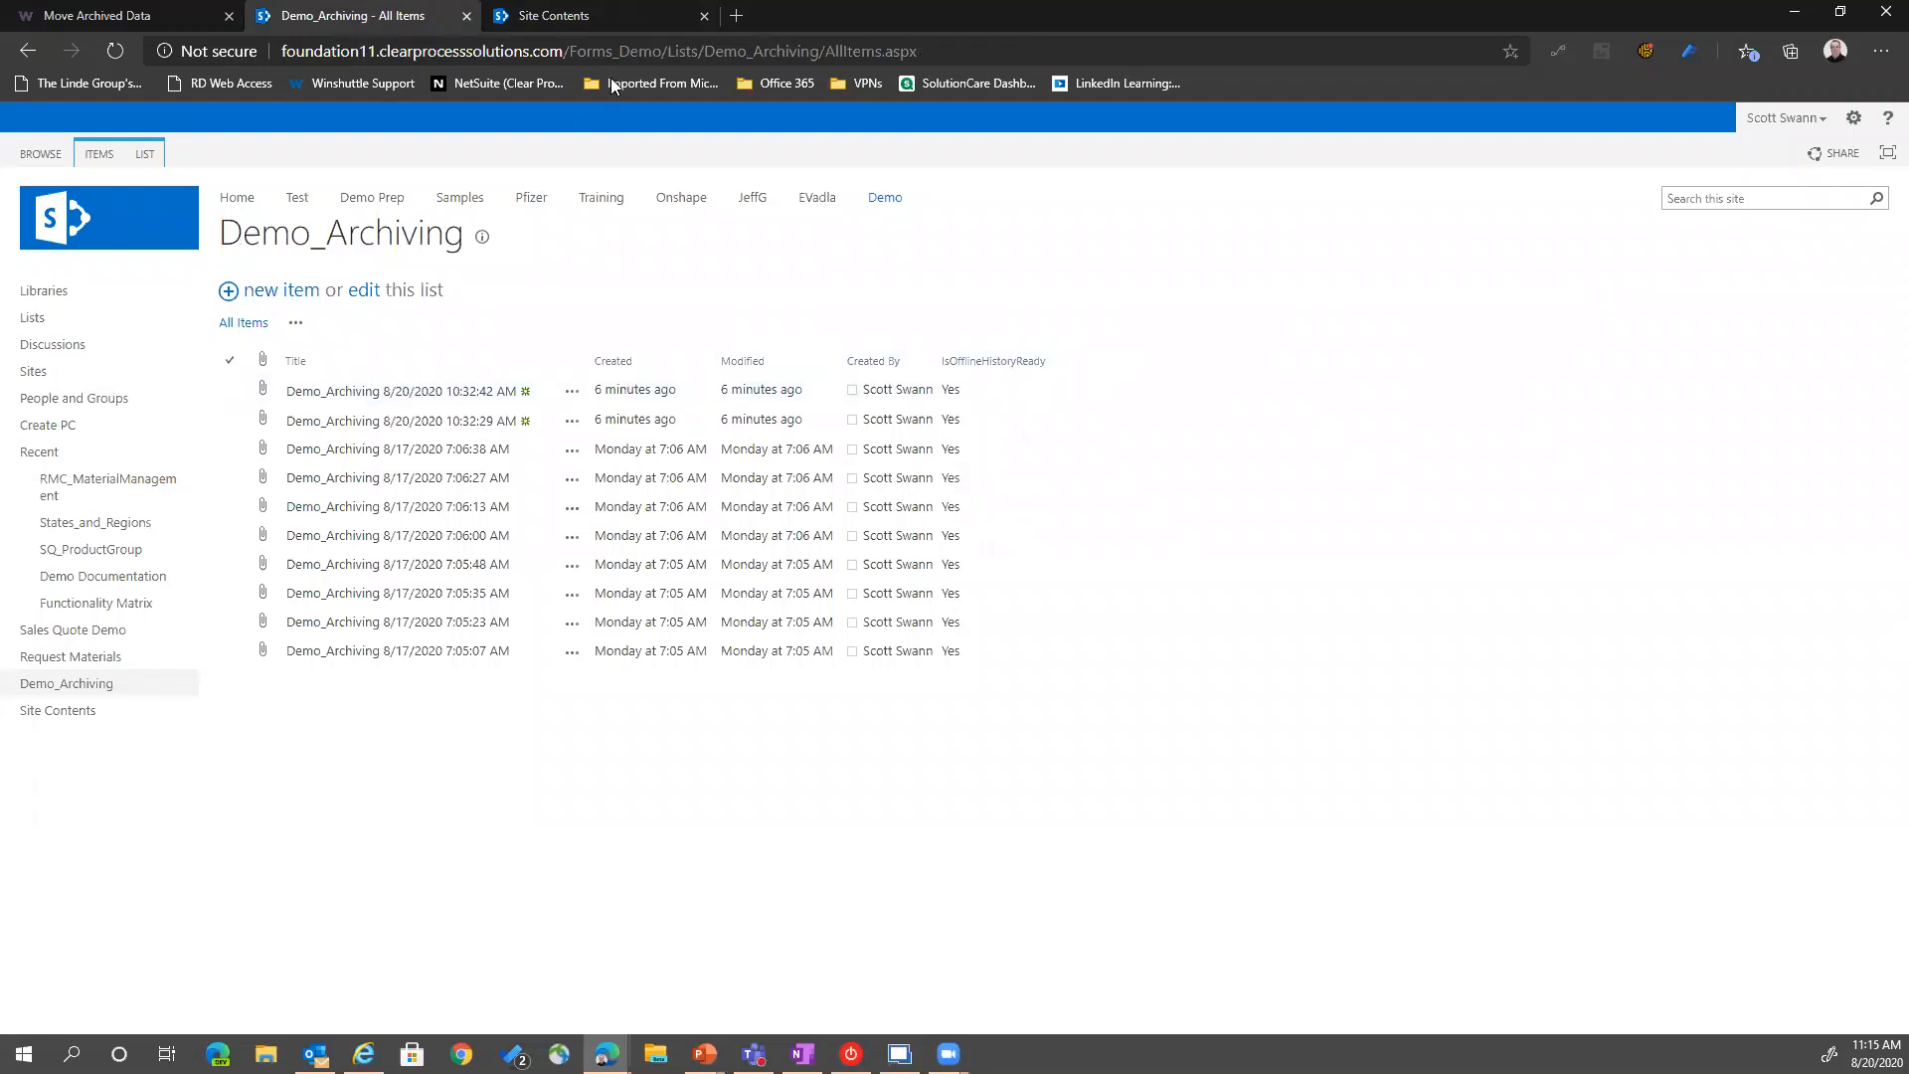
pyautogui.click(588, 16)
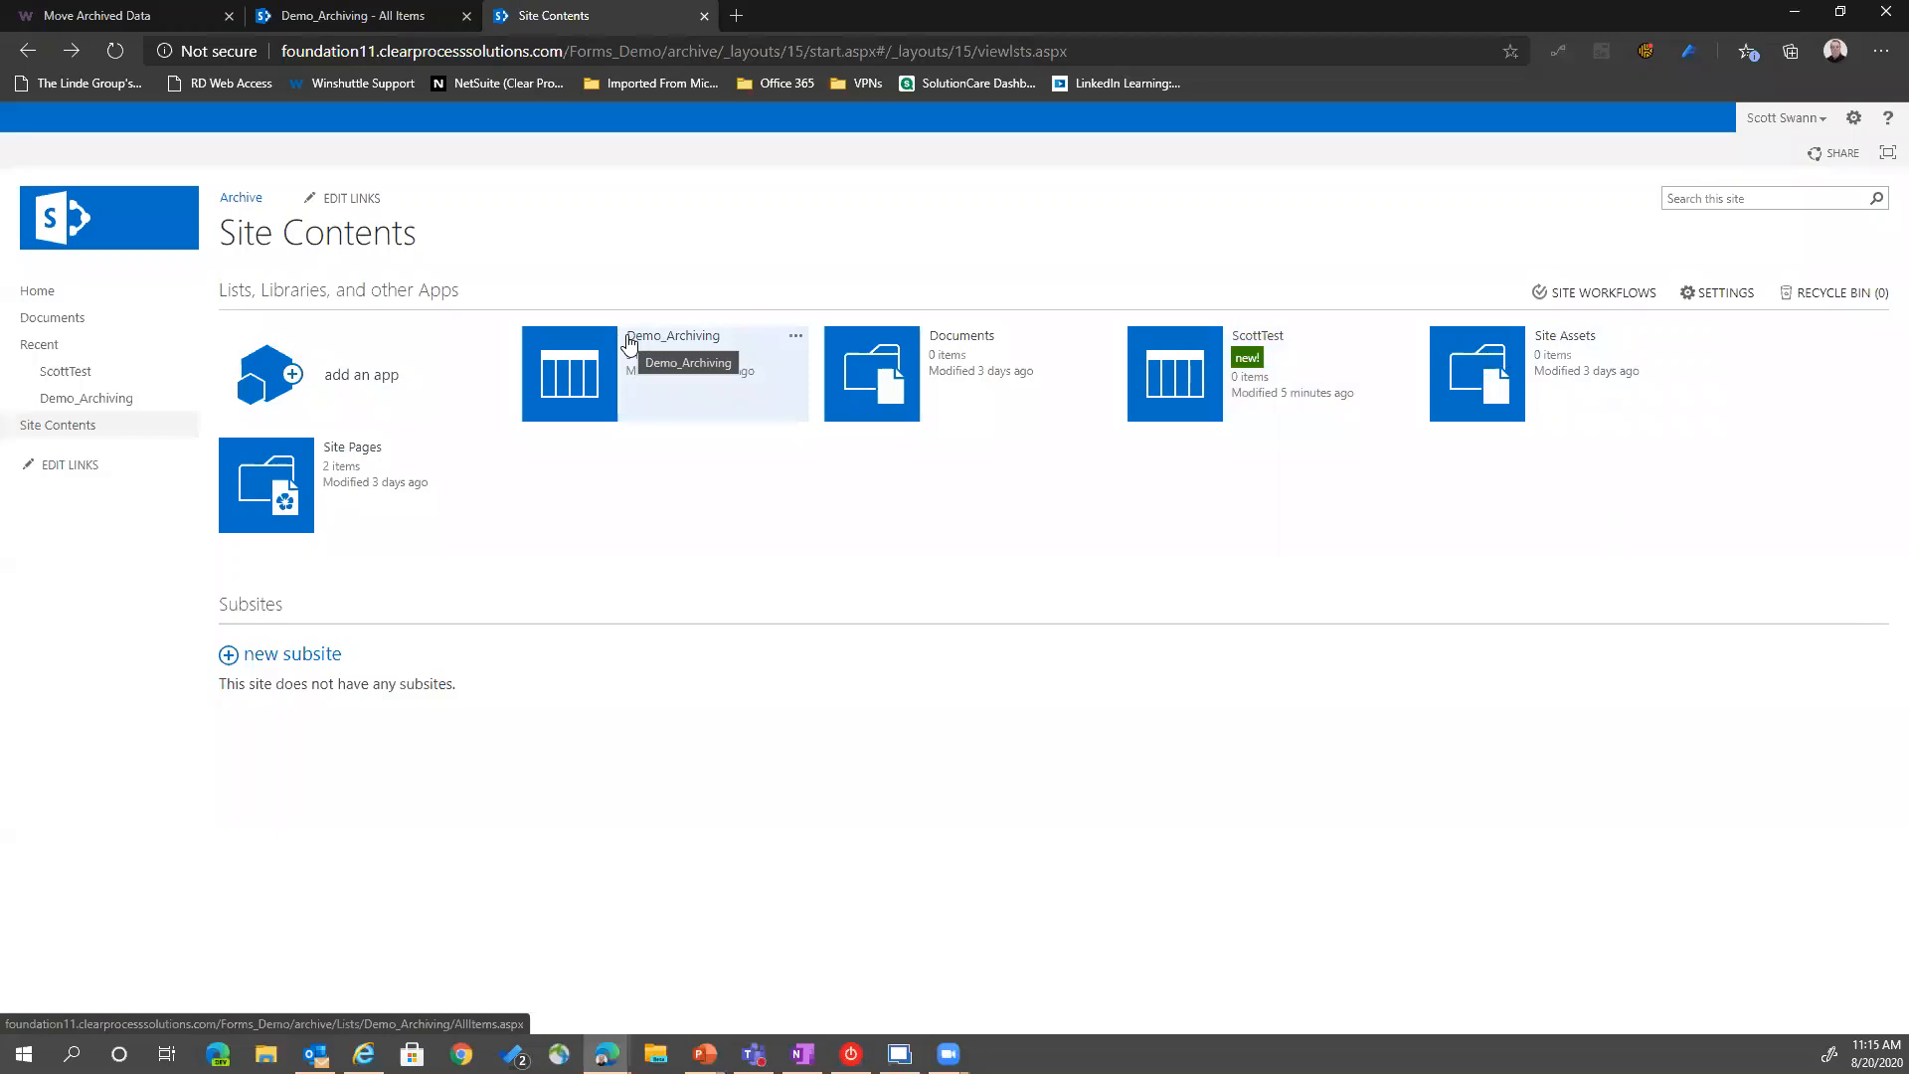
# Examine the fields of the first archived item in the Archive site's Demo_Archiving list, and return to the job form
pyautogui.click(629, 341)
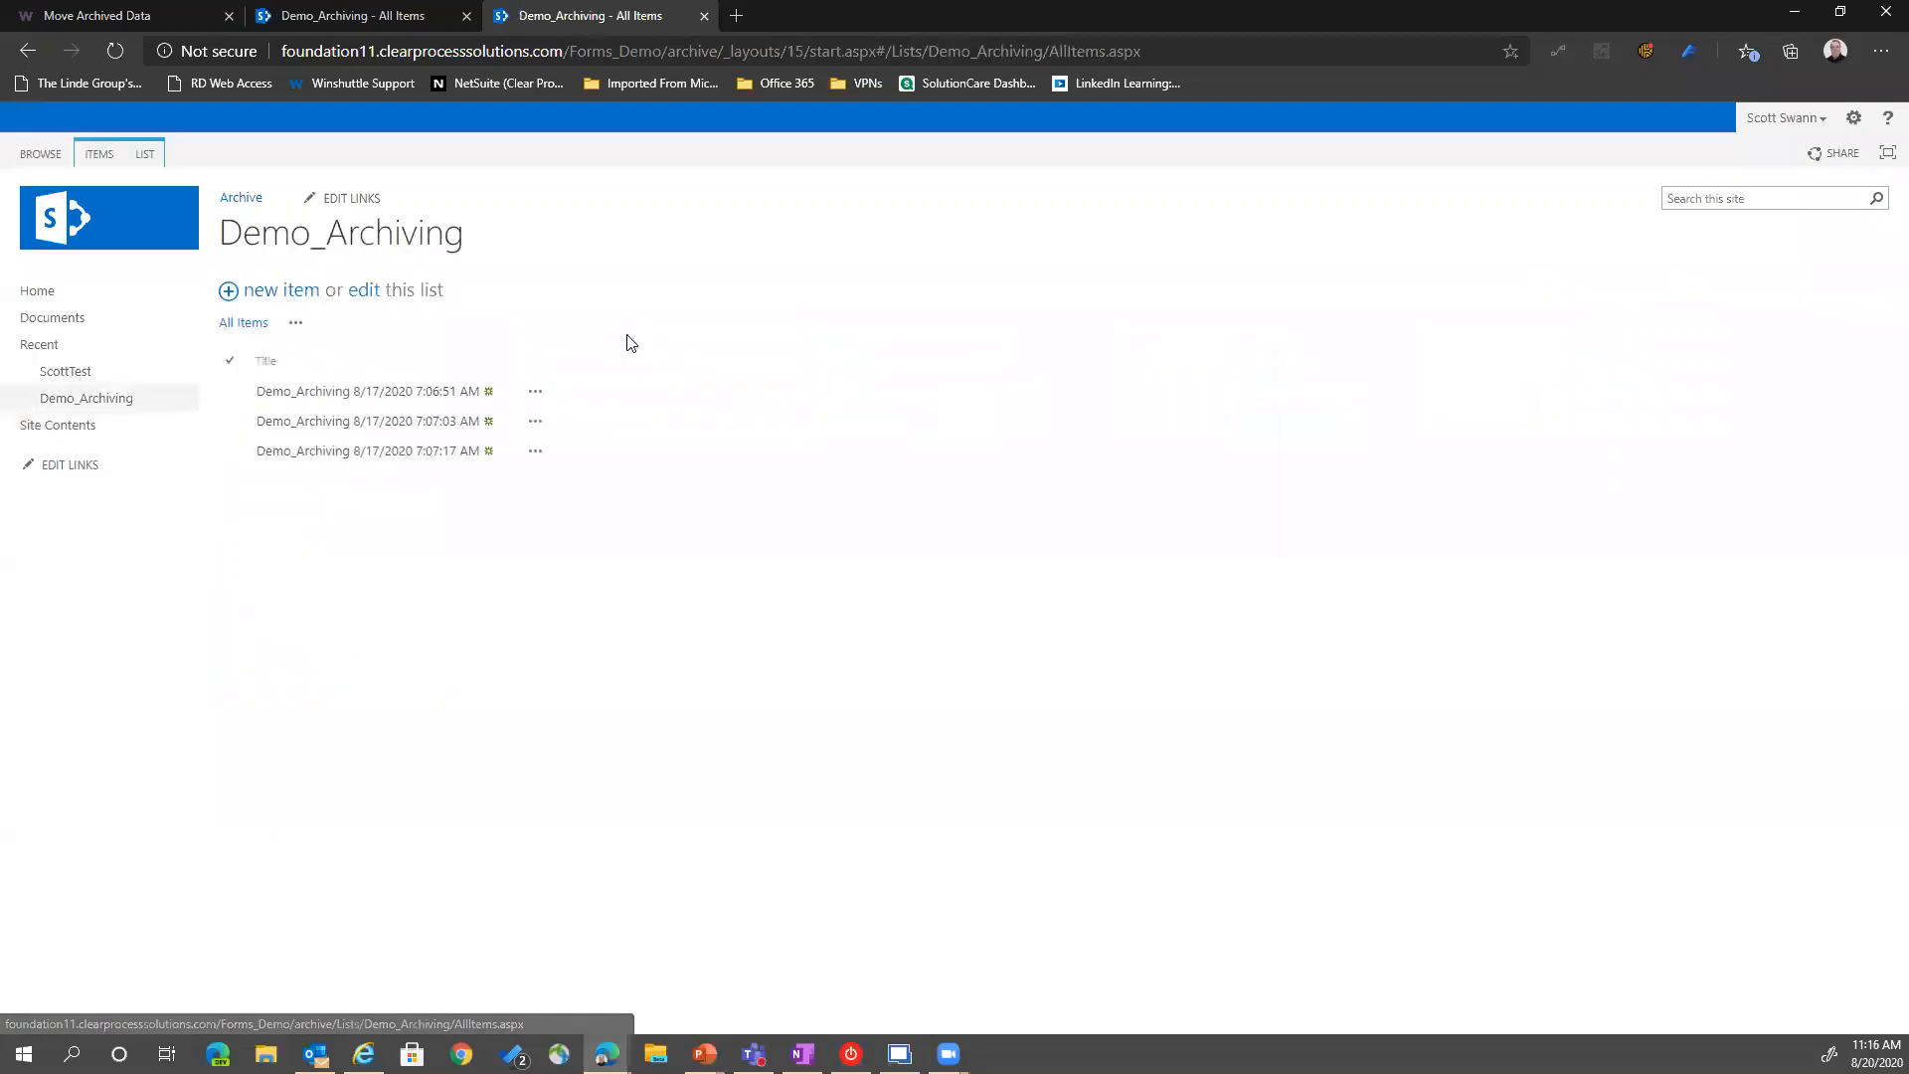
pyautogui.click(284, 392)
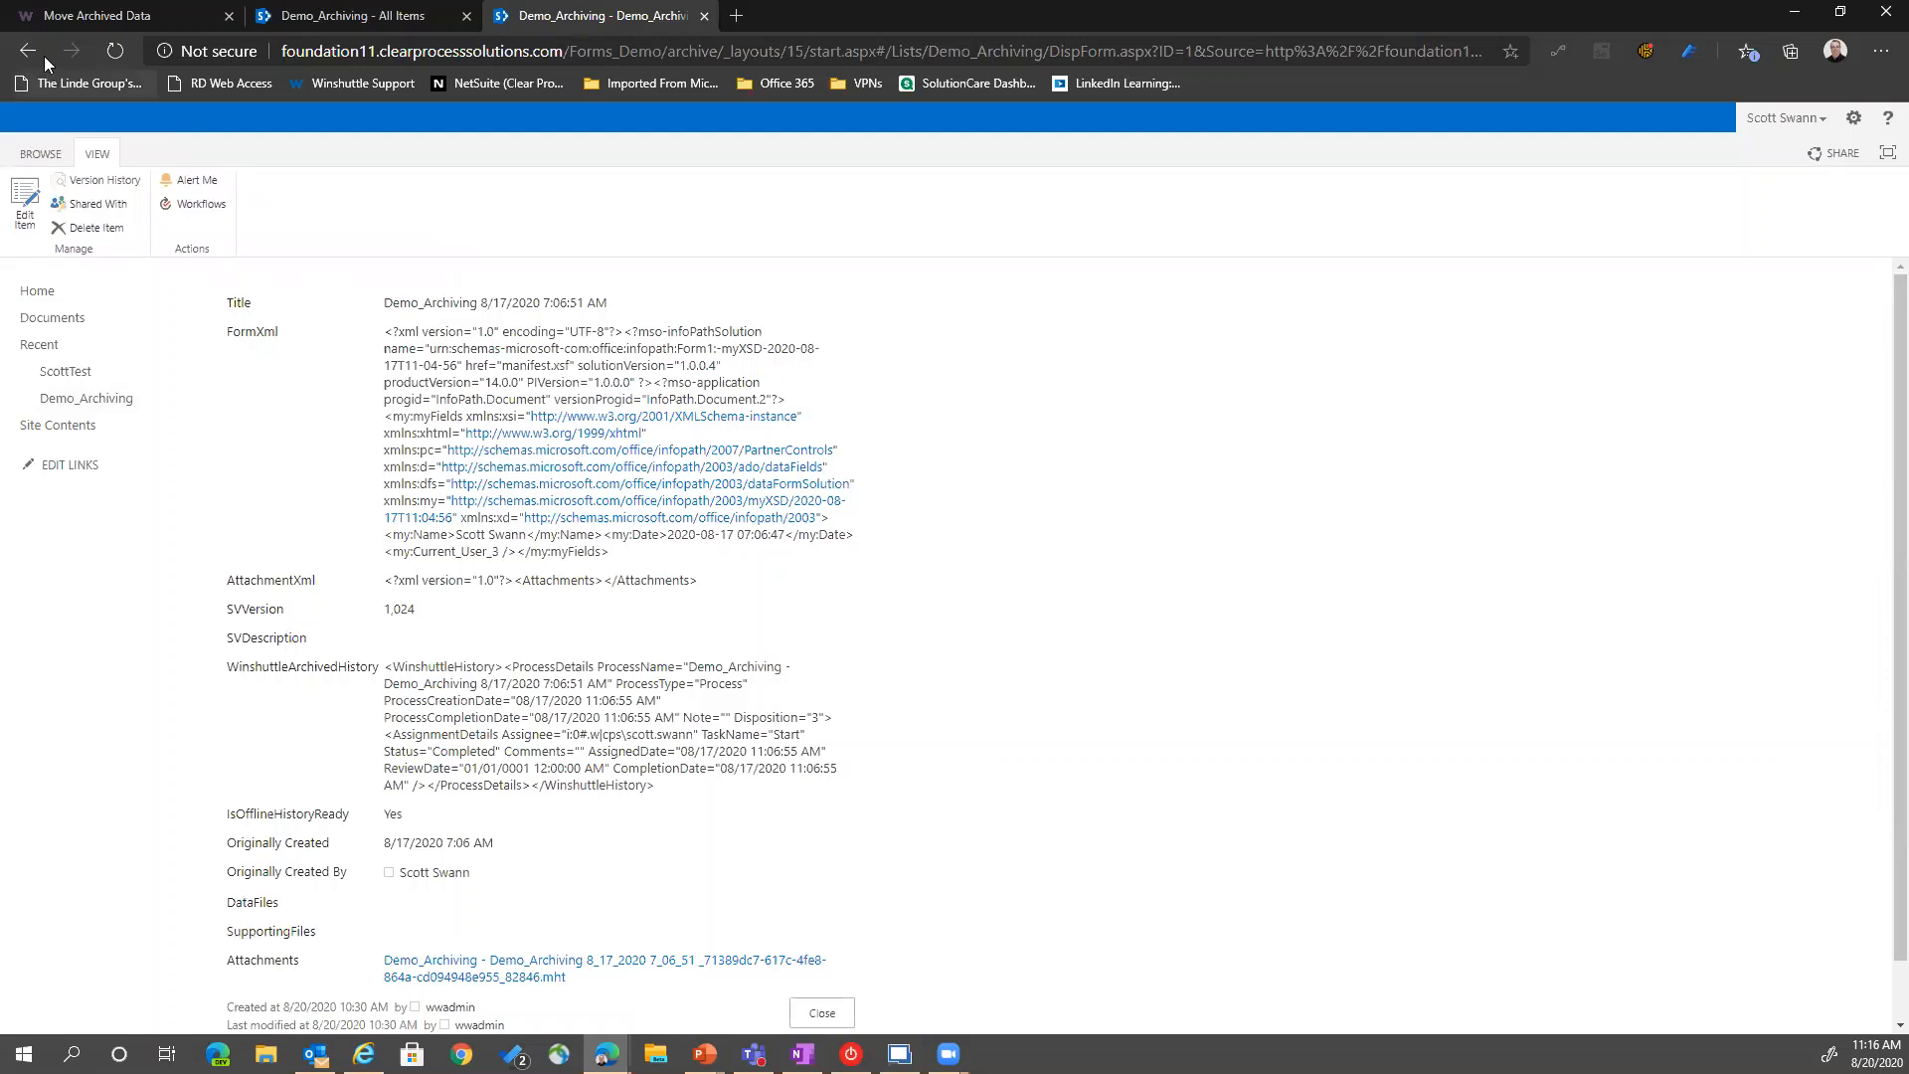
pyautogui.click(124, 15)
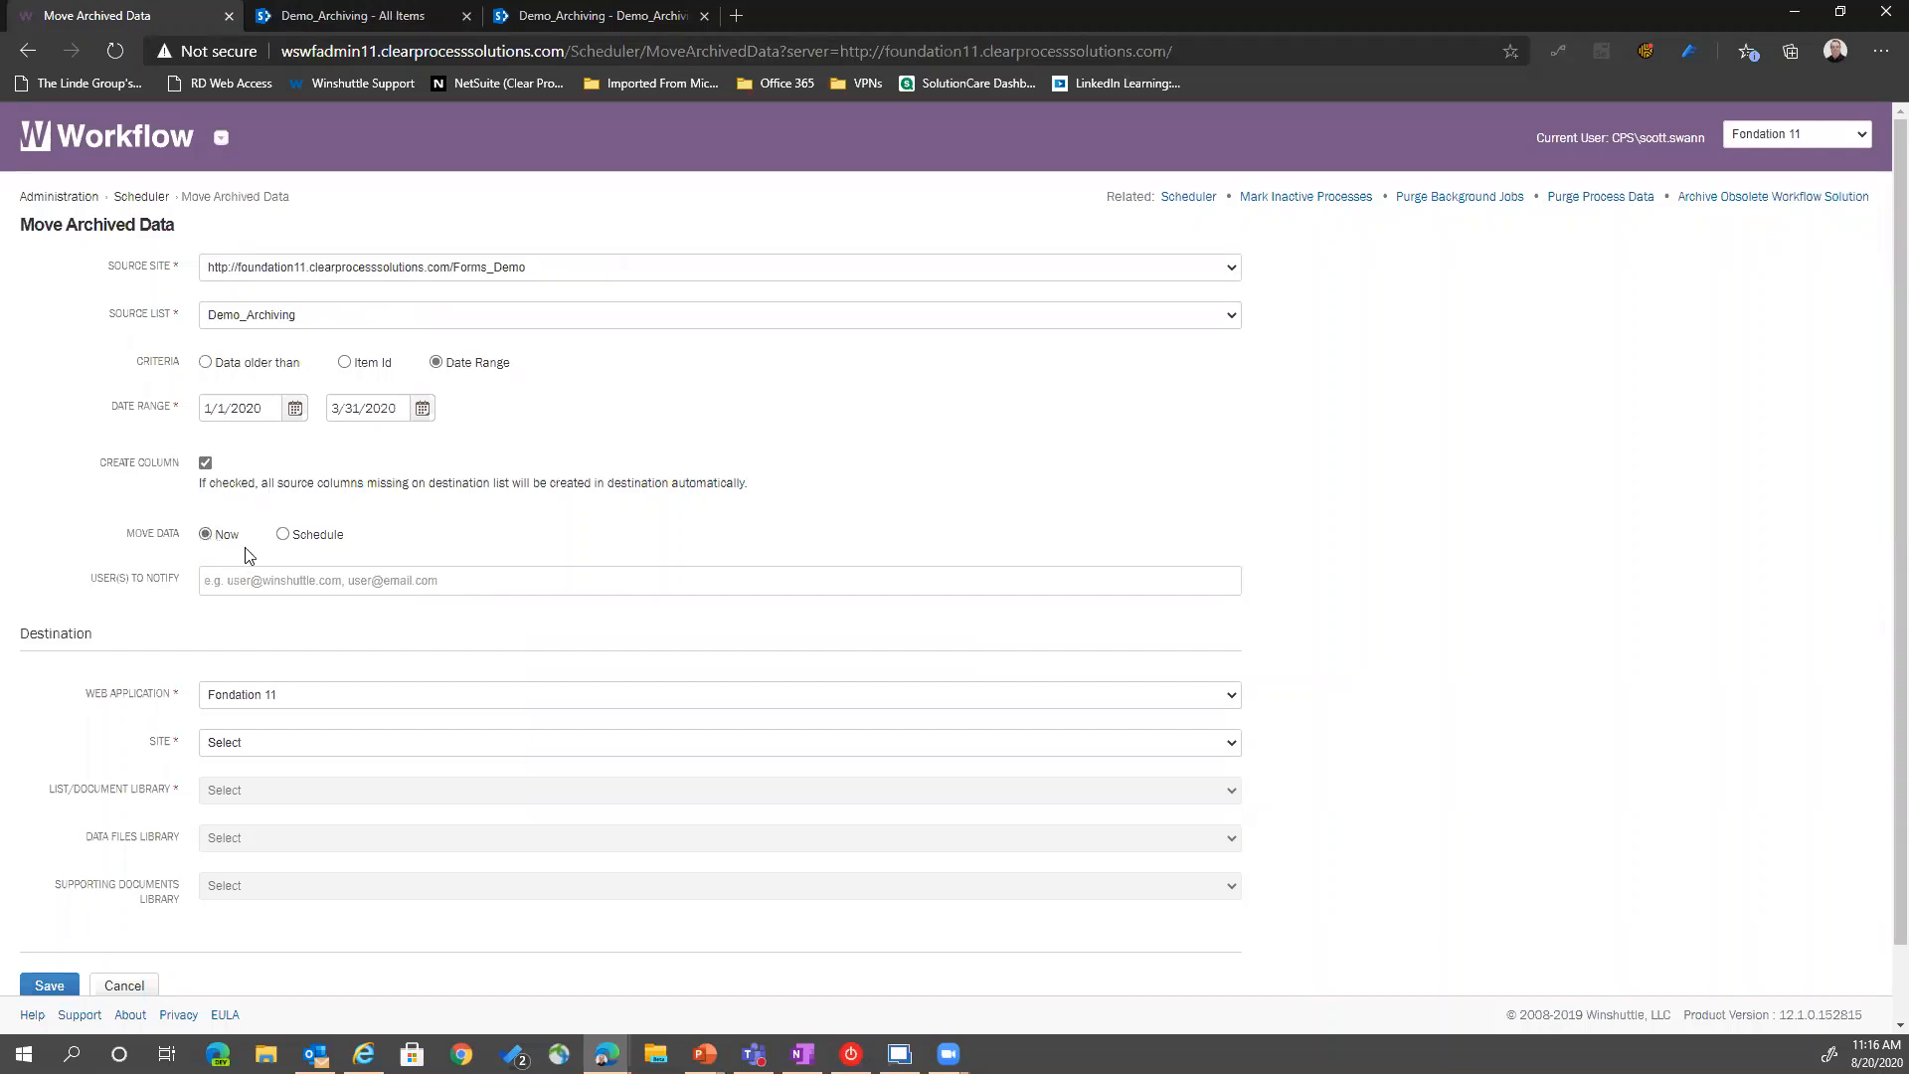
# Set the data move to run on a schedule and the criteria to data older than 60 days
pyautogui.click(284, 535)
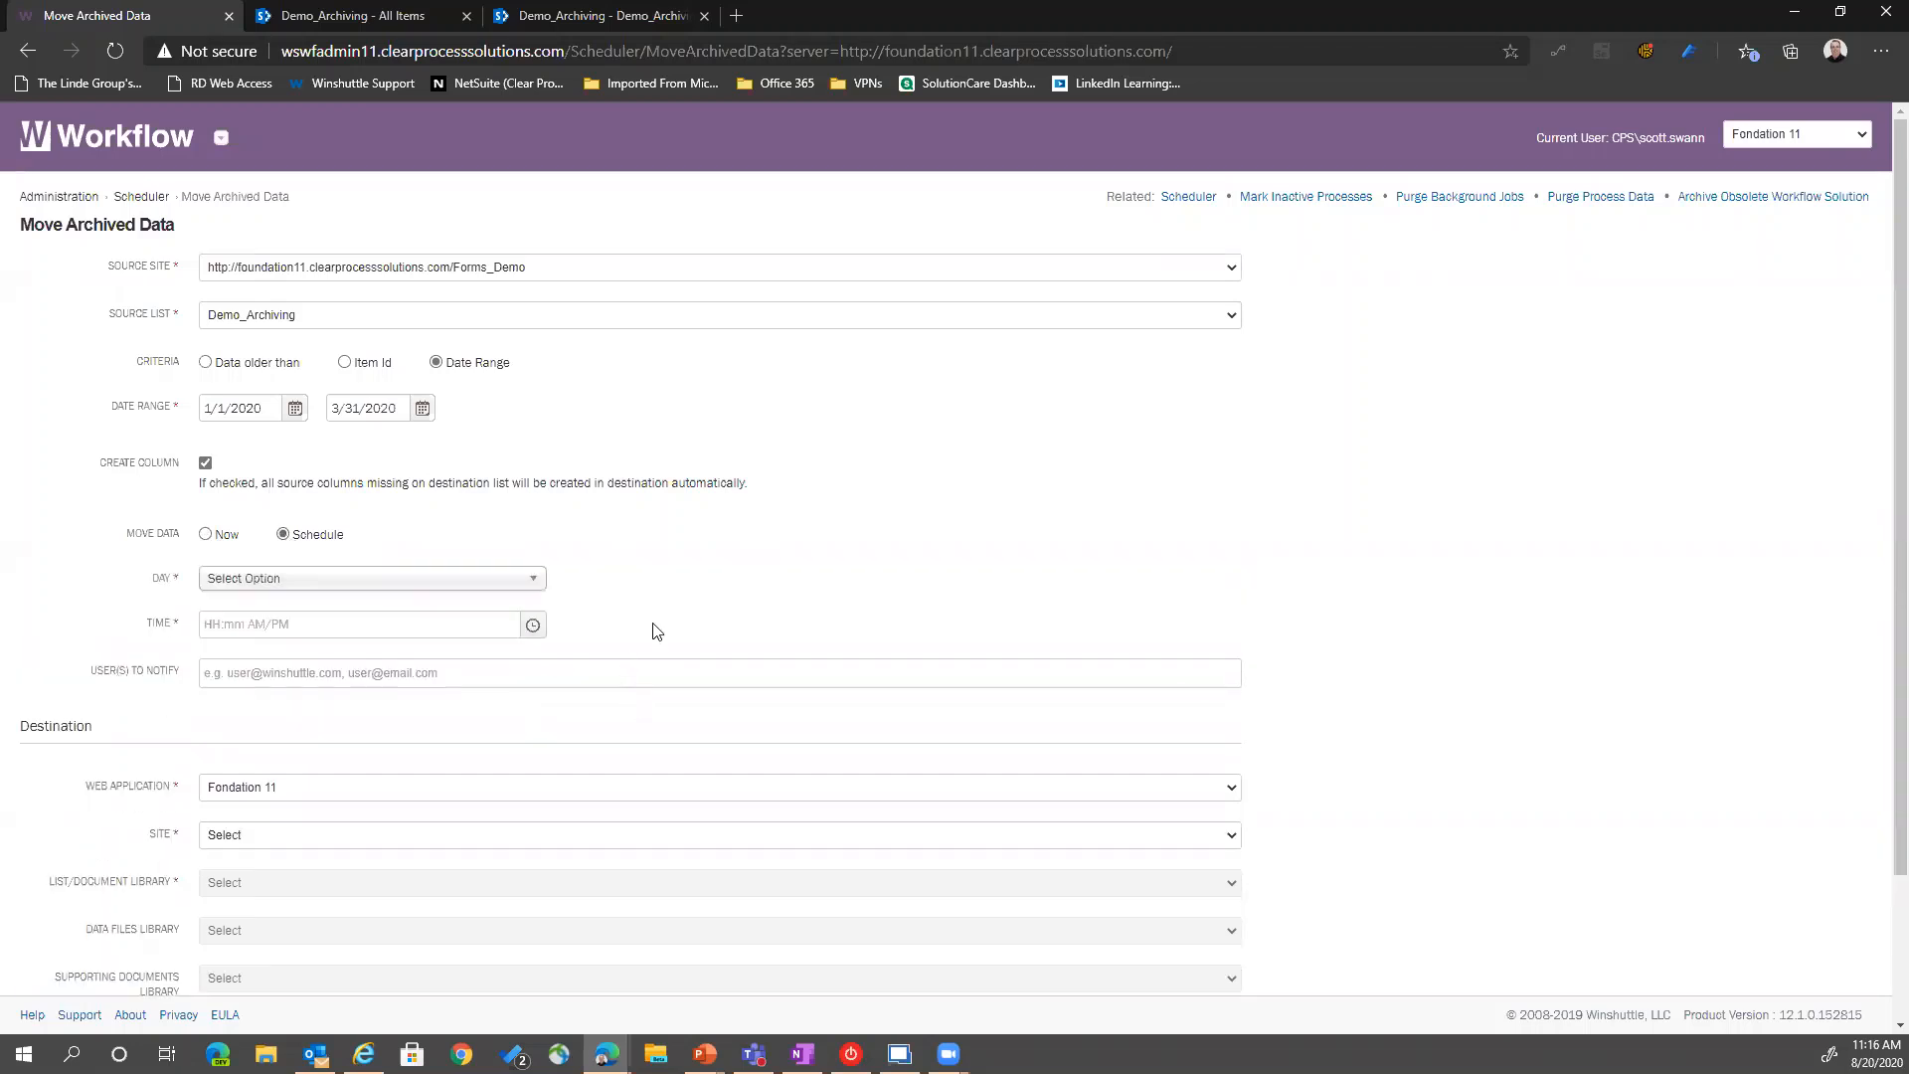
pyautogui.click(206, 366)
pyautogui.click(236, 416)
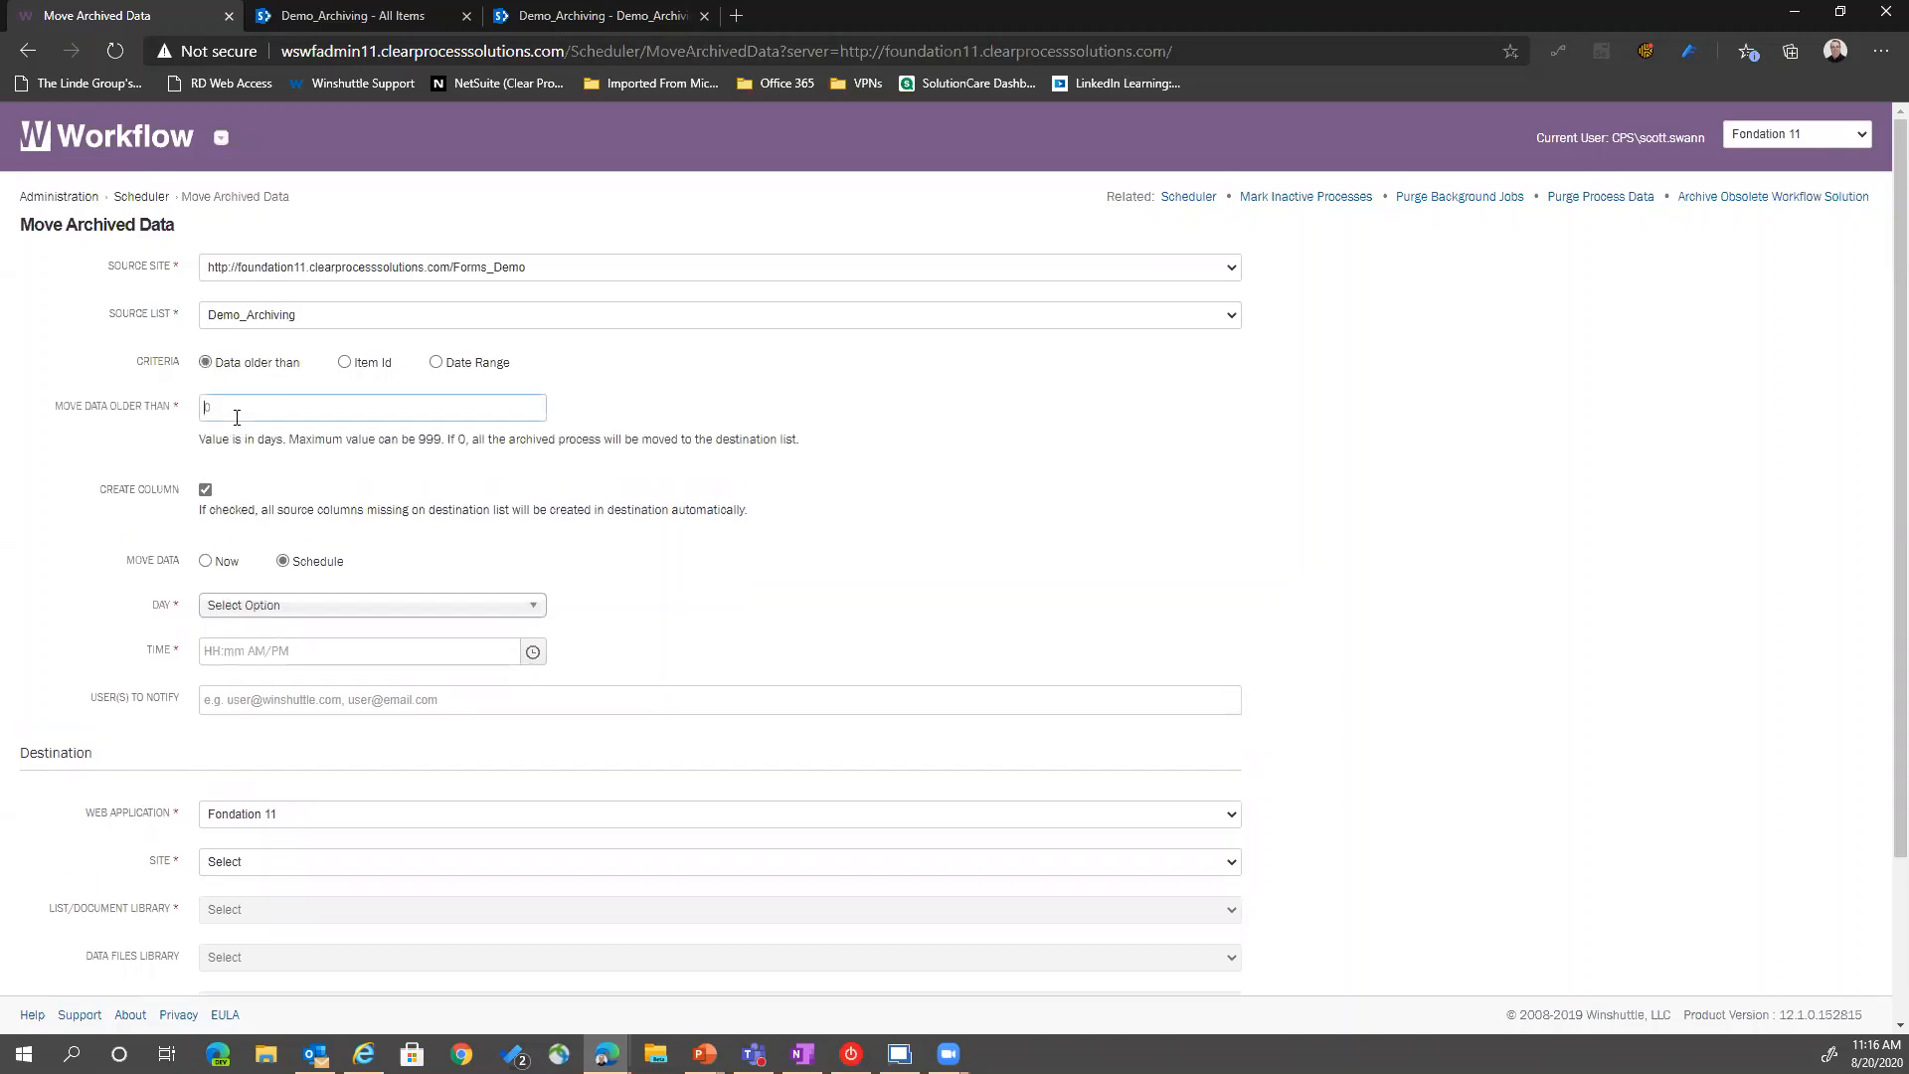
pyautogui.write('60')
# Schedule the move for the 20th of the month at 7:30 PM
pyautogui.click(320, 606)
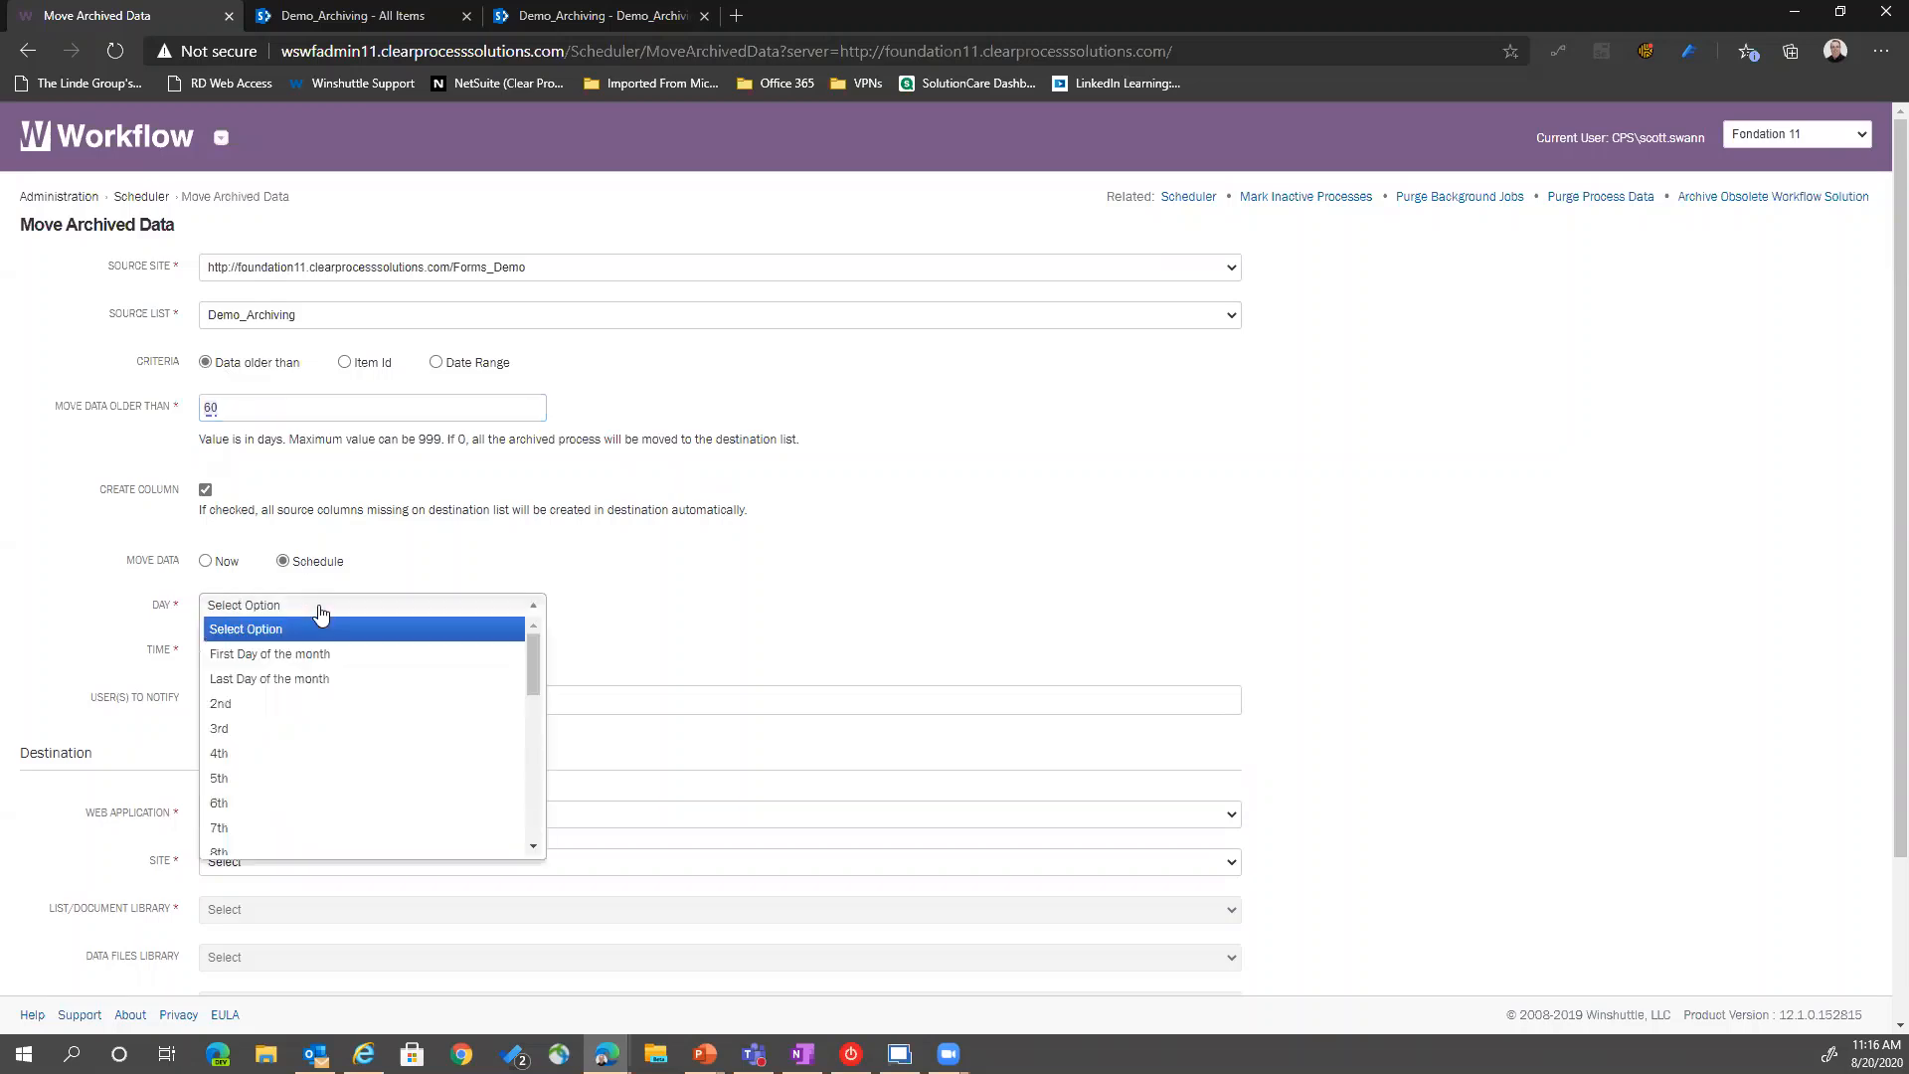
pyautogui.scroll(-7, 387, 745)
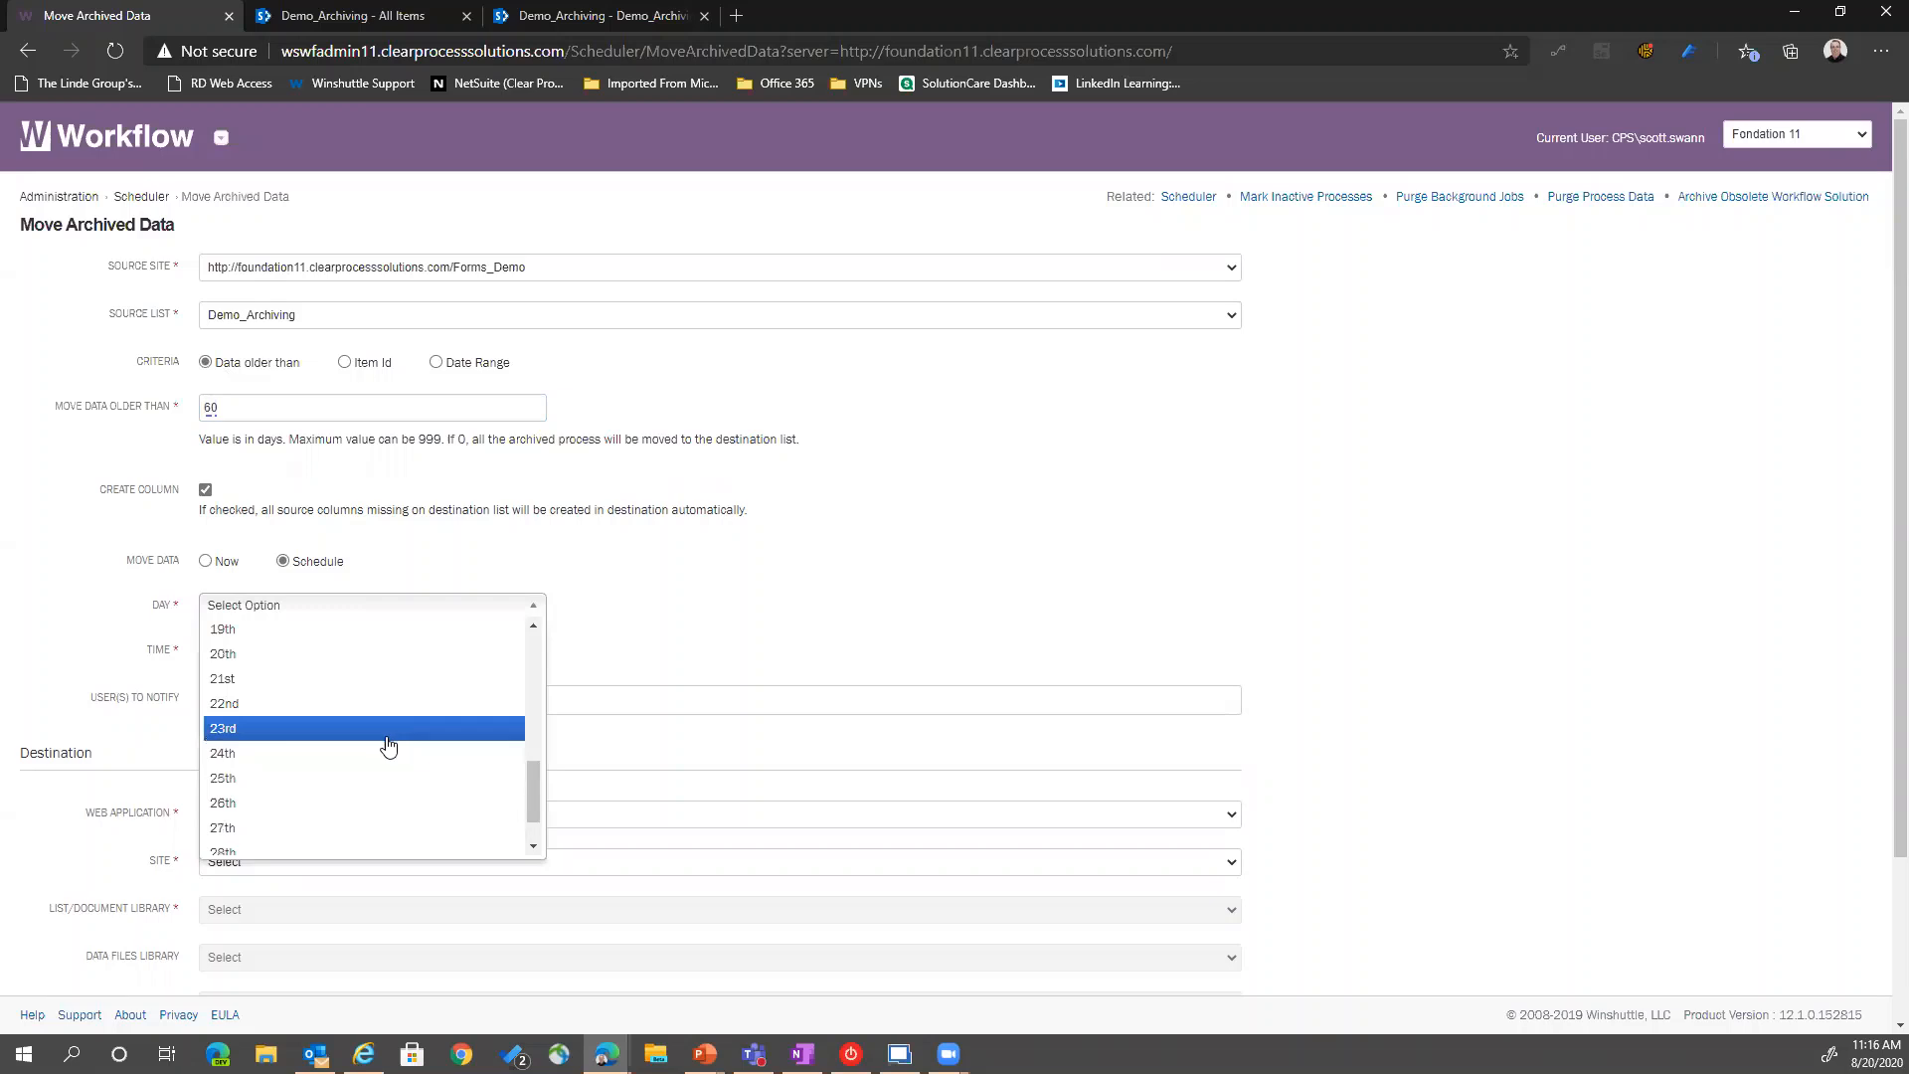
pyautogui.click(258, 655)
pyautogui.click(533, 651)
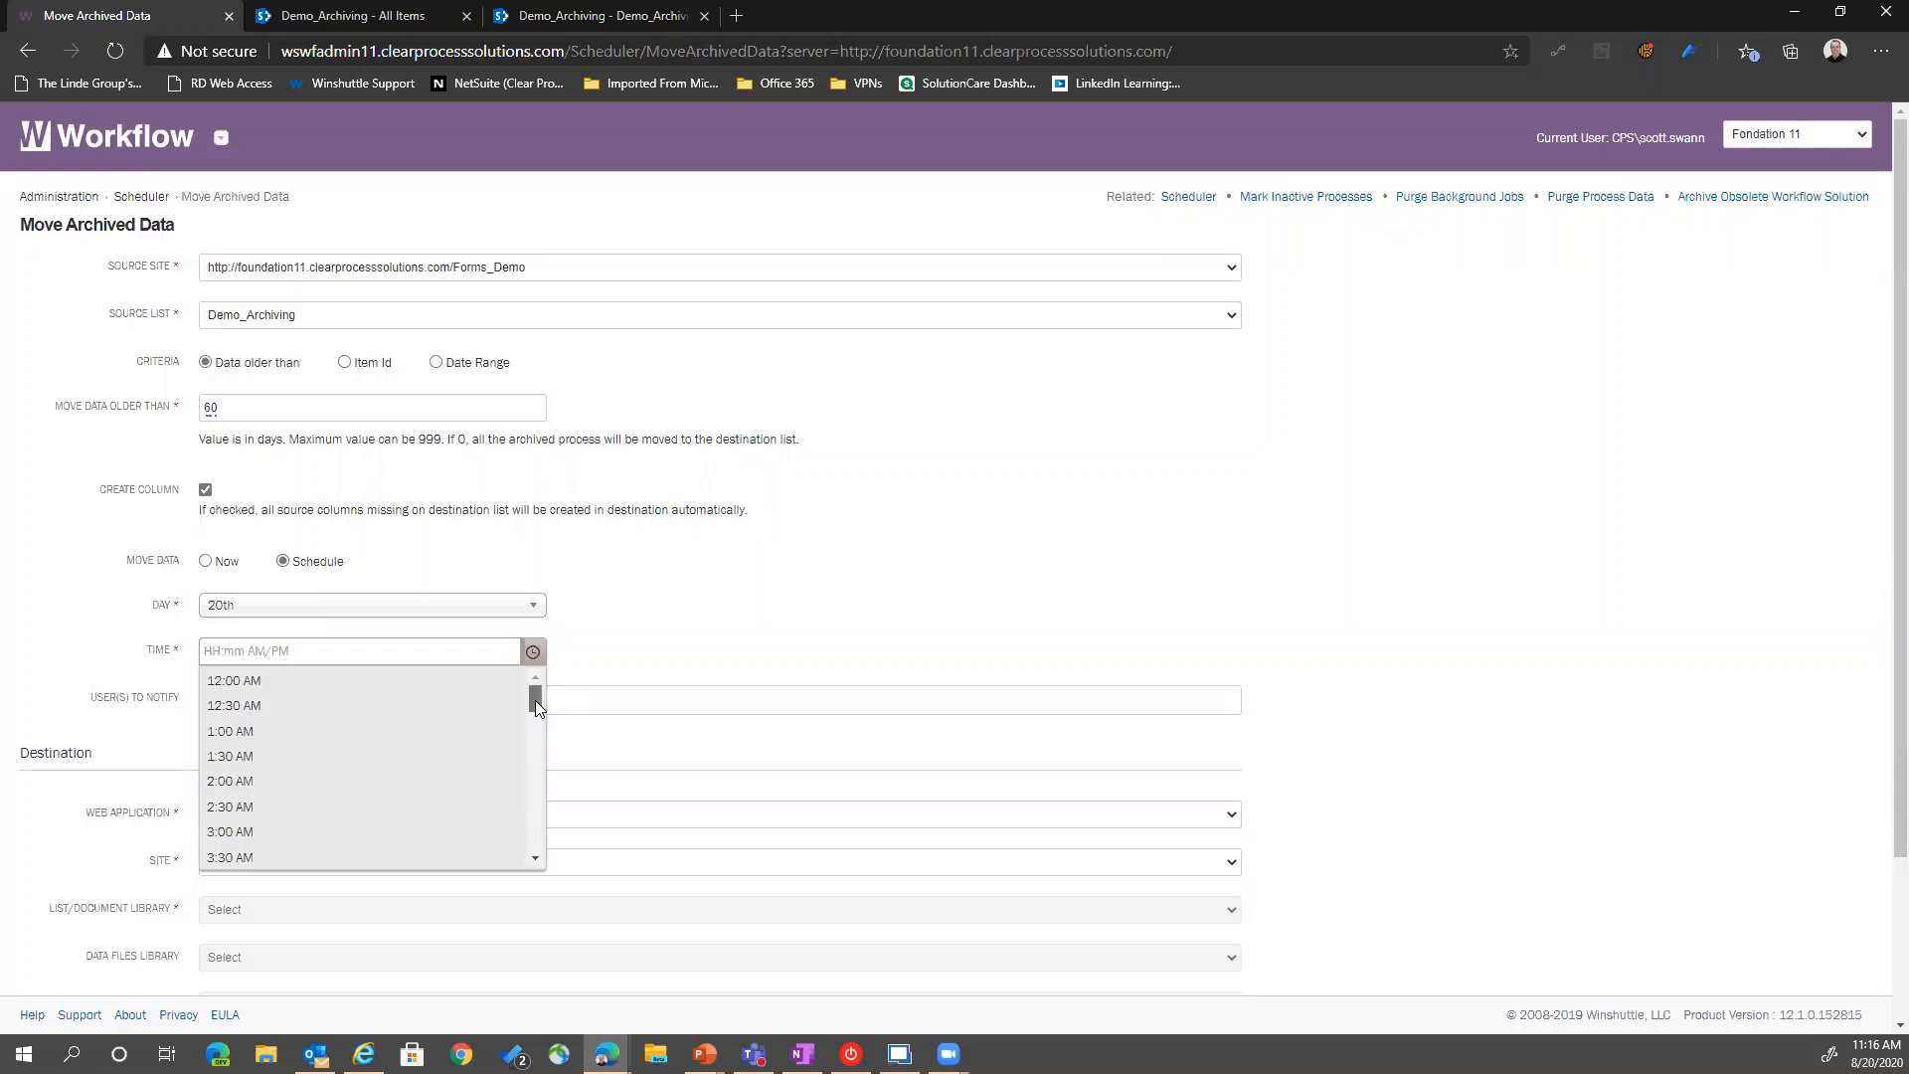
pyautogui.moveTo(535, 700); pyautogui.dragTo(537, 743)
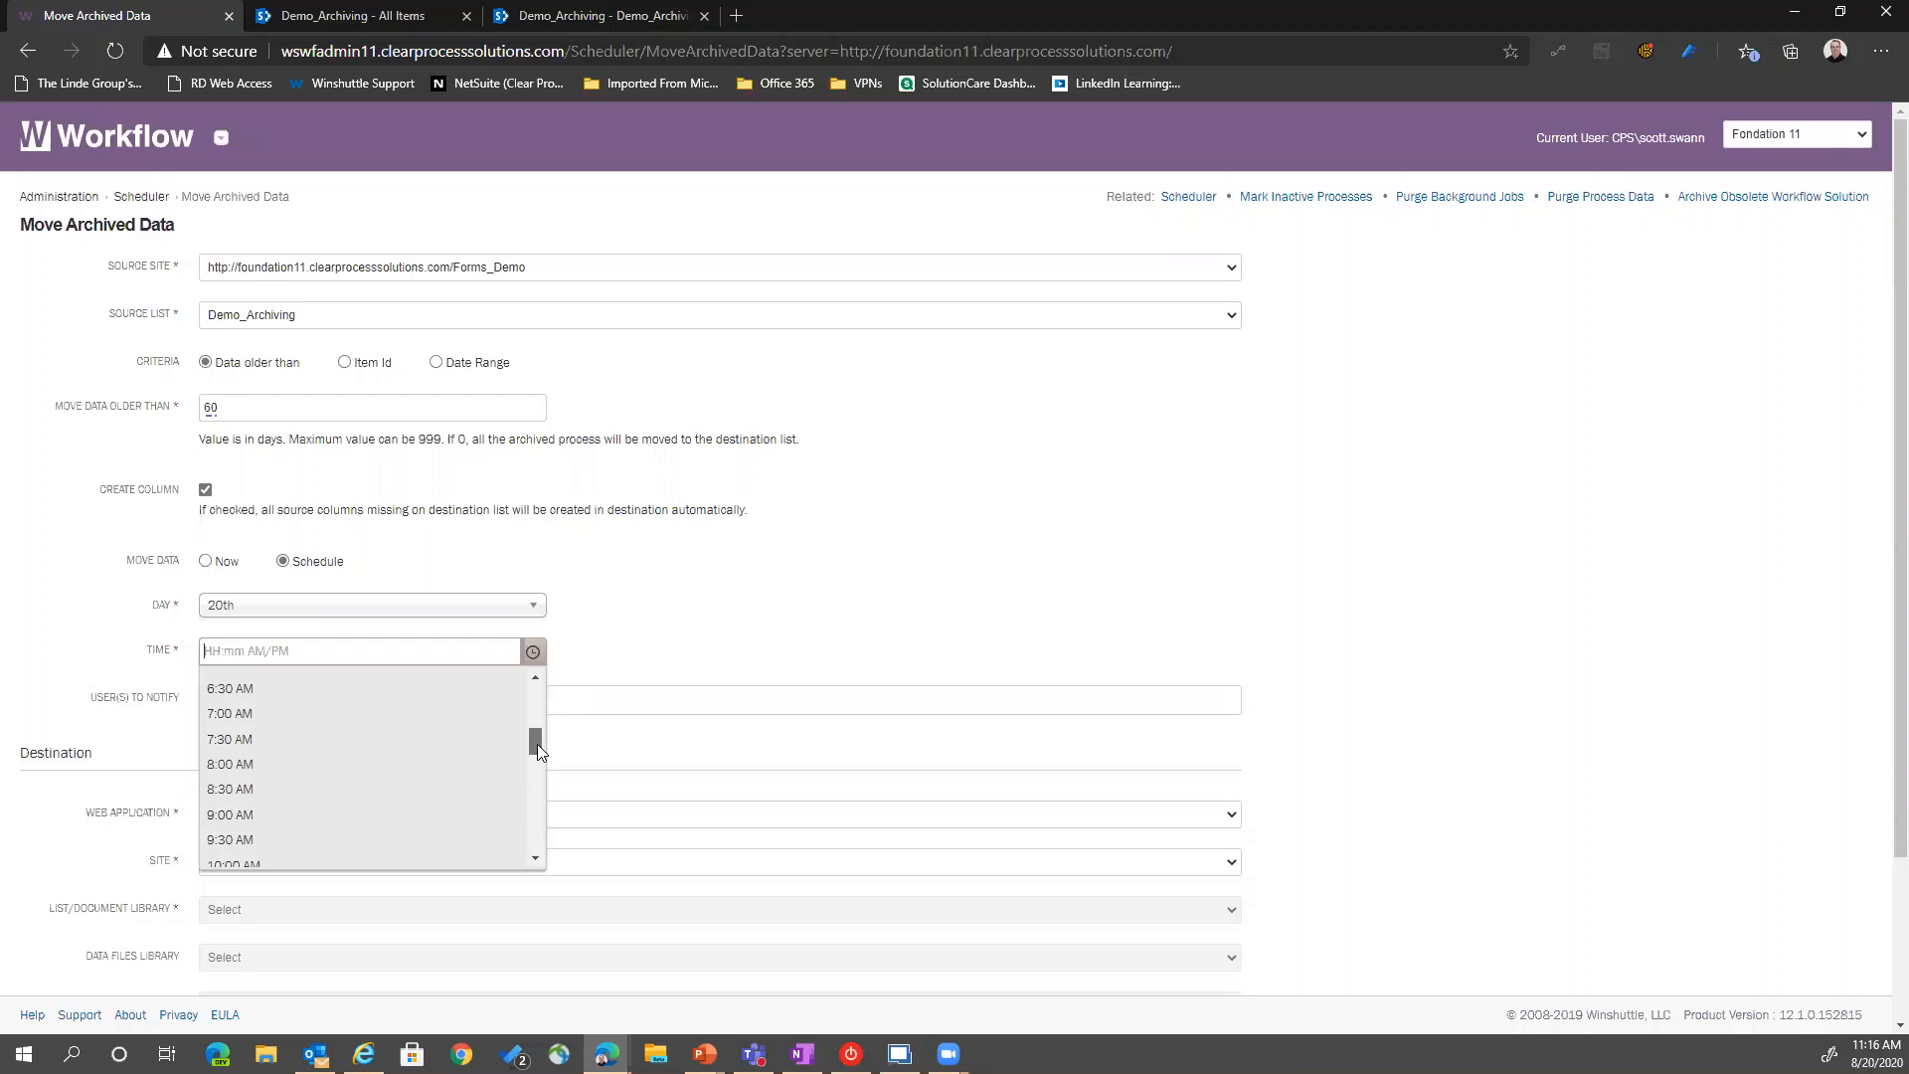
pyautogui.moveTo(537, 744); pyautogui.dragTo(529, 811)
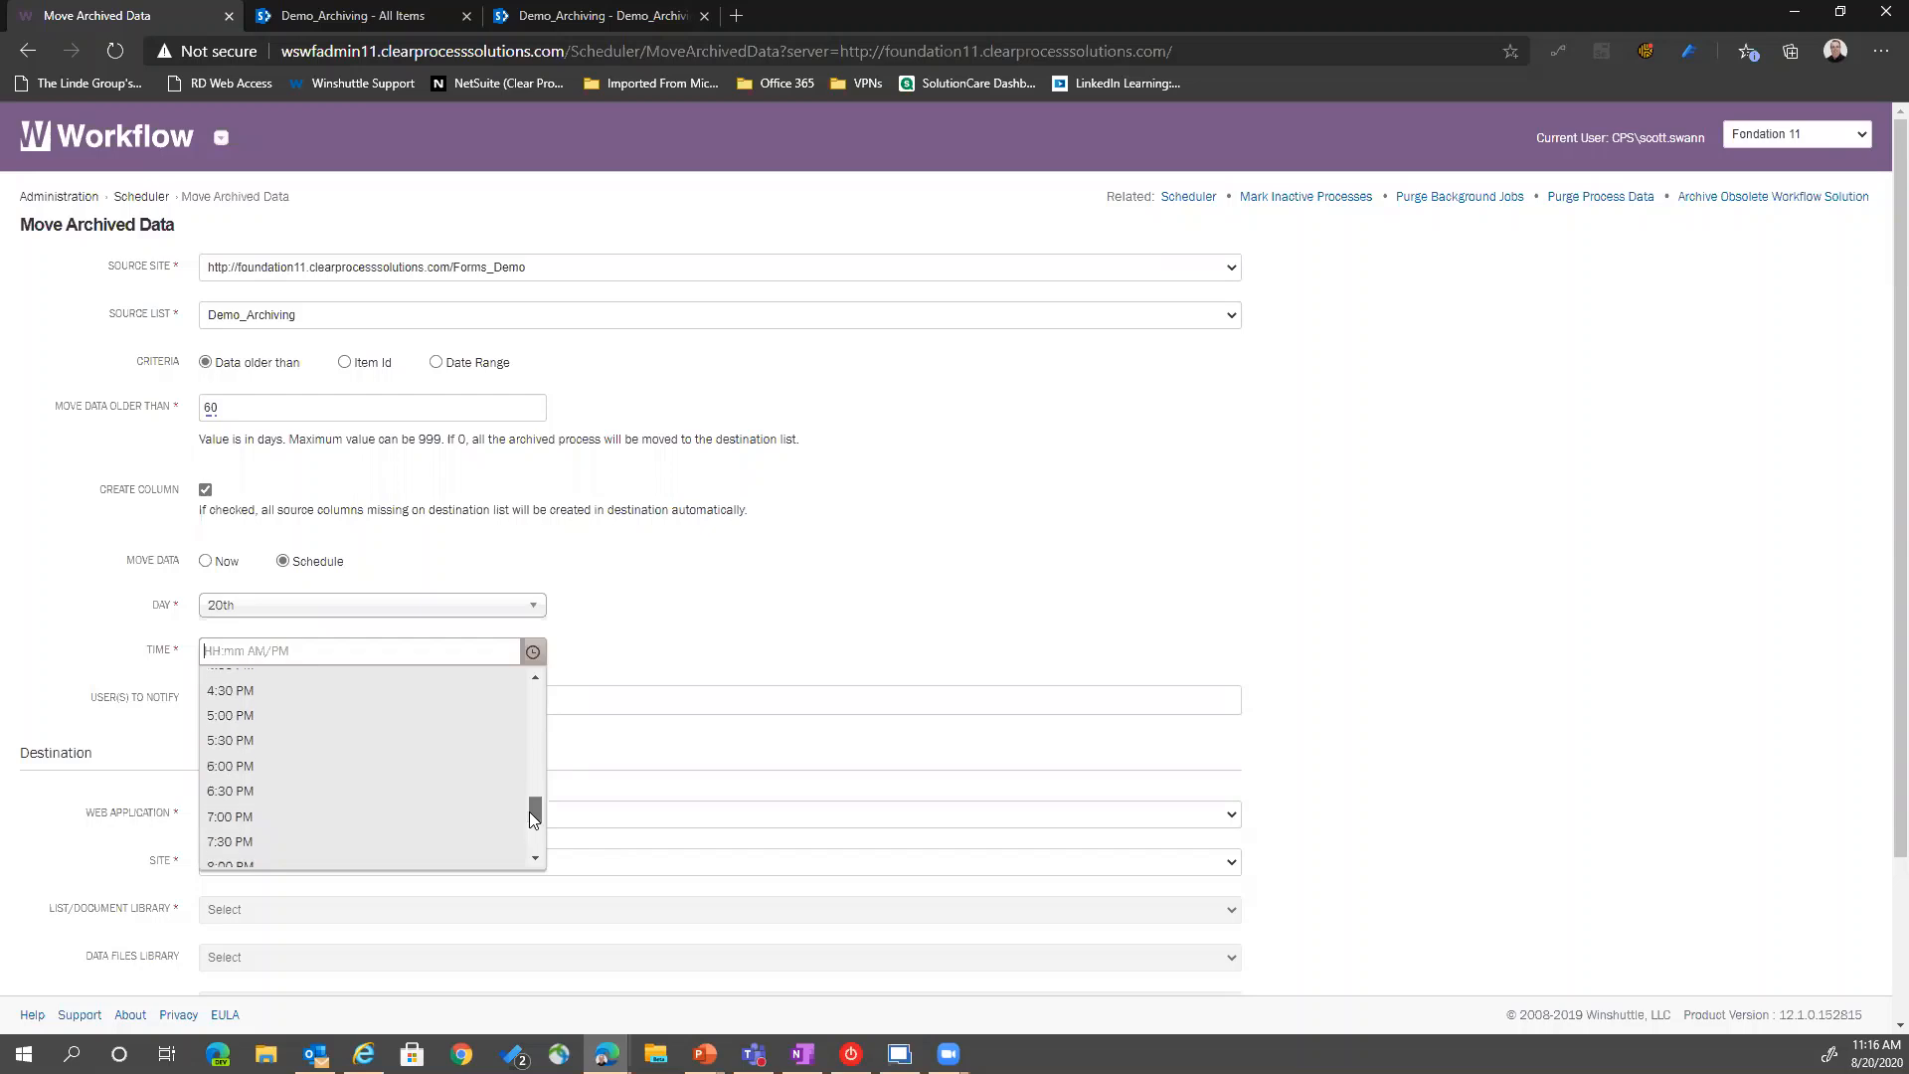
pyautogui.click(251, 836)
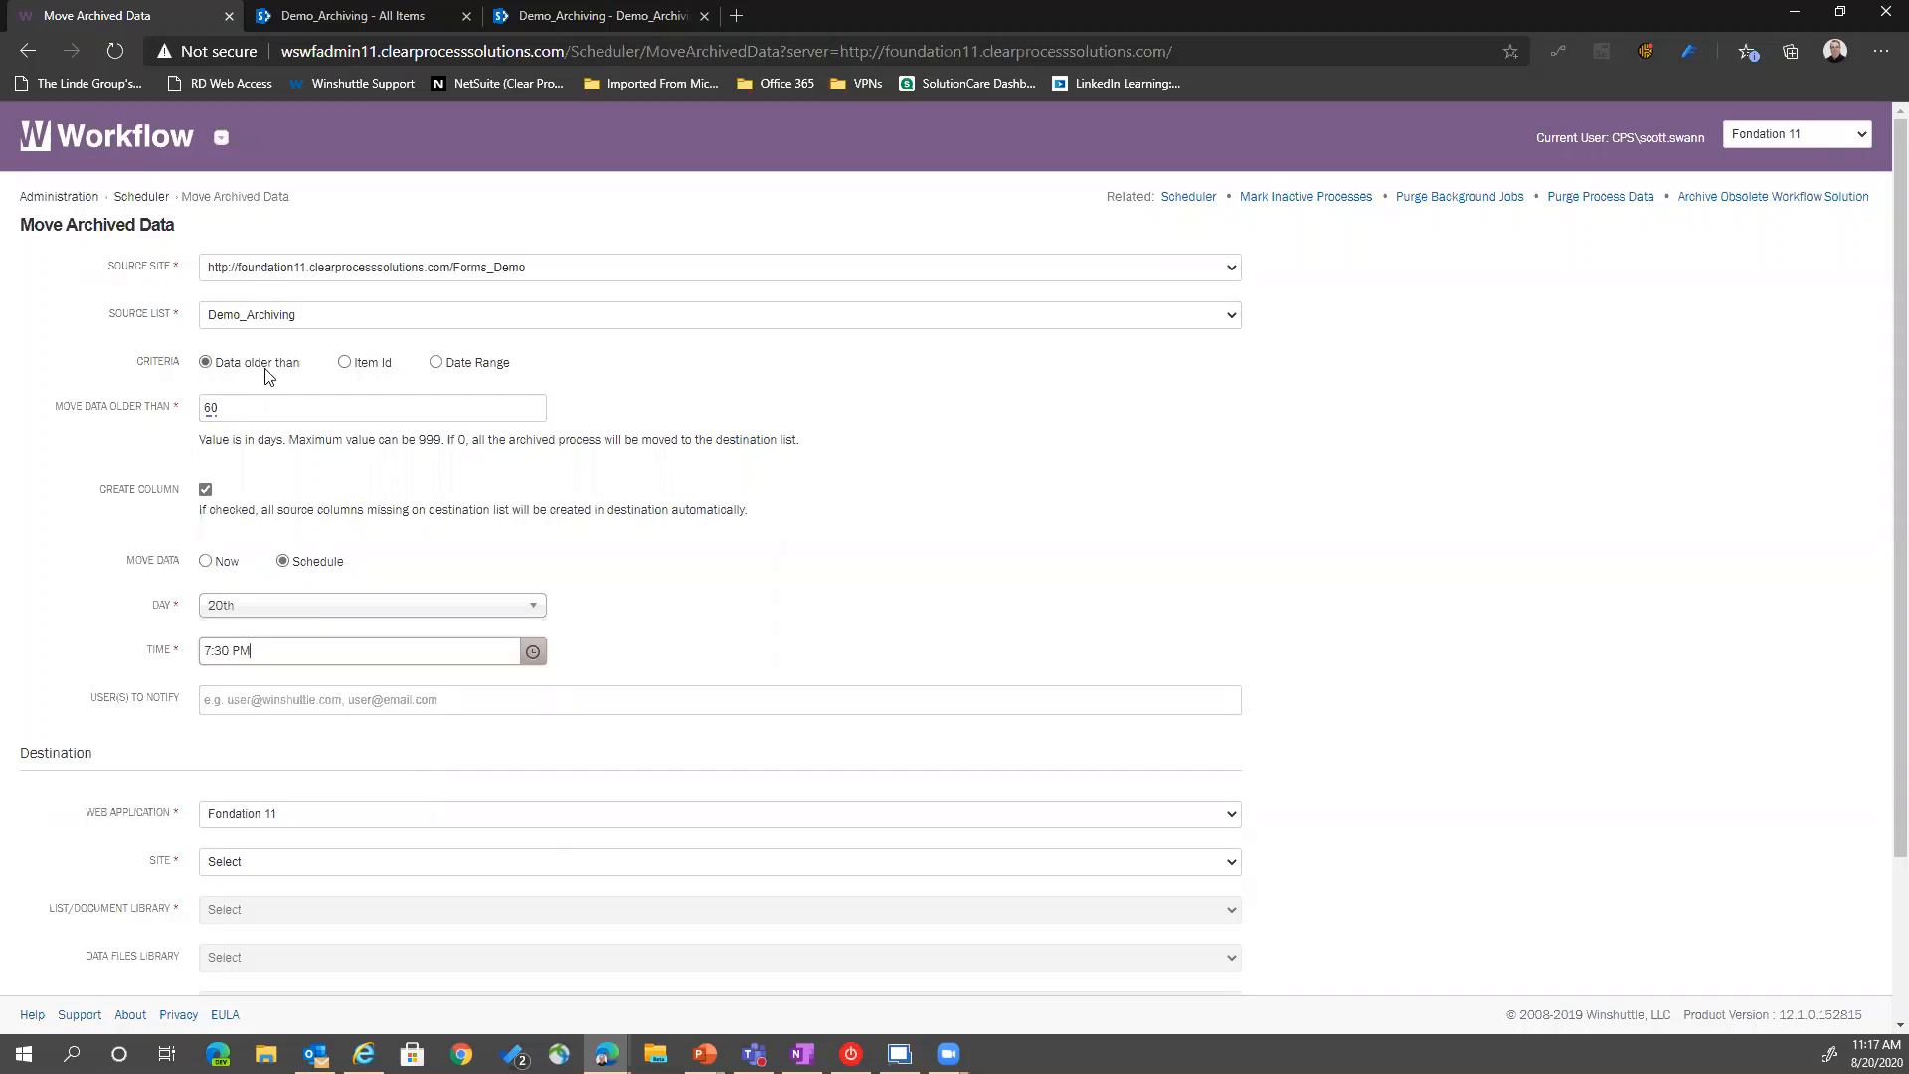
pyautogui.doubleClick(240, 407)
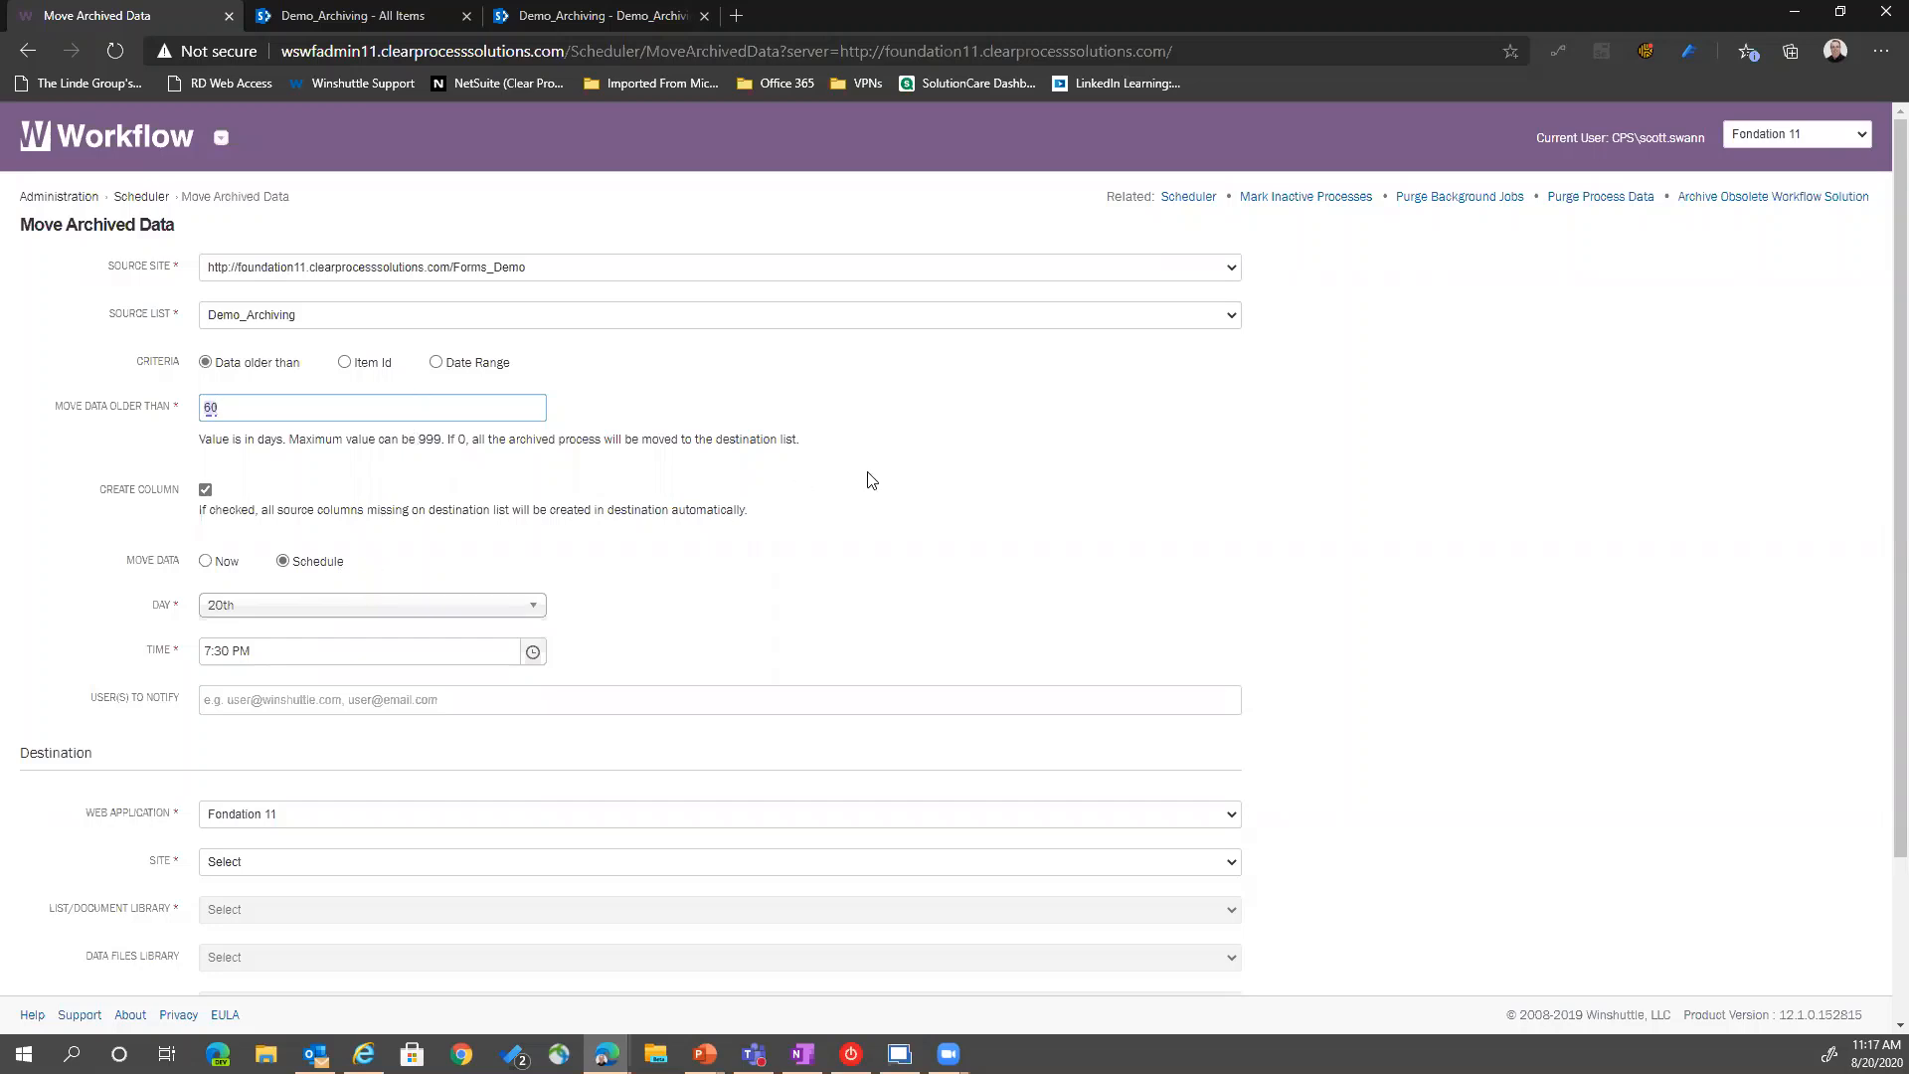
pyautogui.scroll(-2, 867, 478)
pyautogui.click(358, 562)
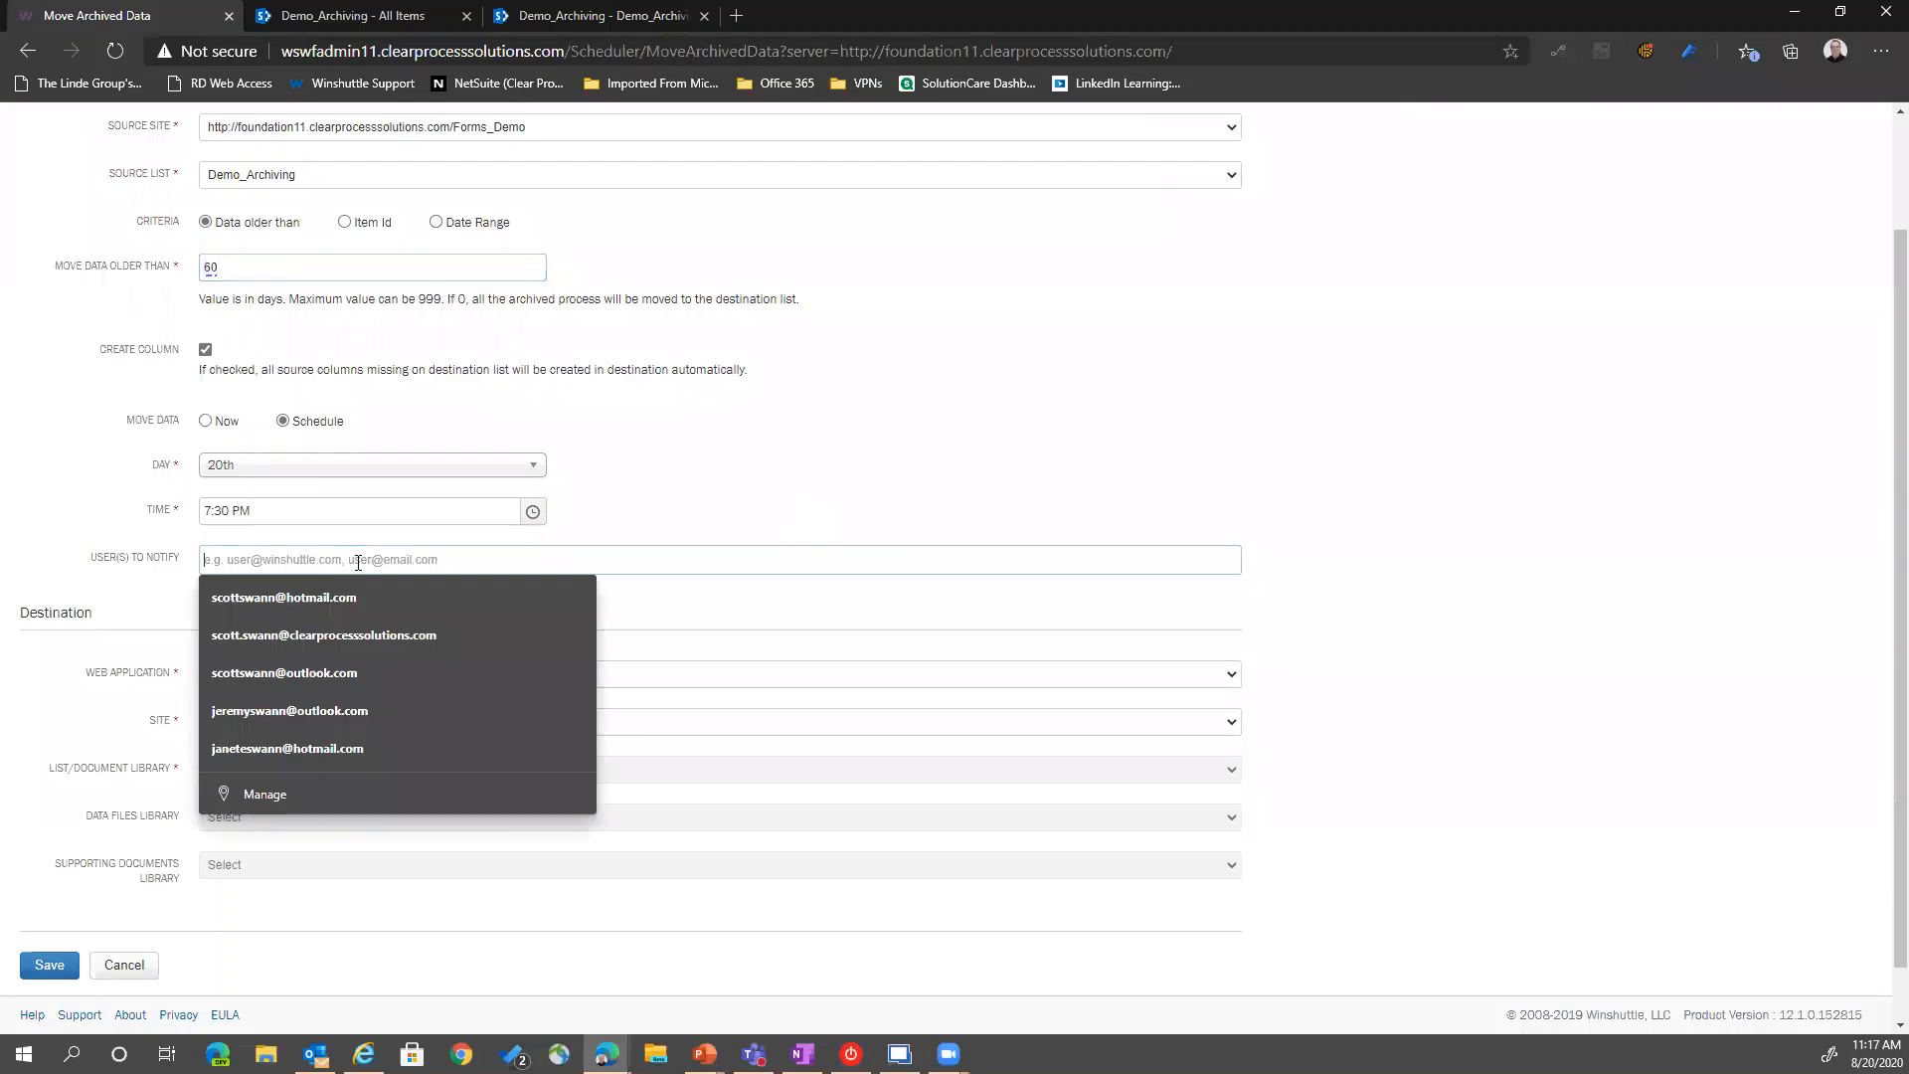
pyautogui.click(676, 522)
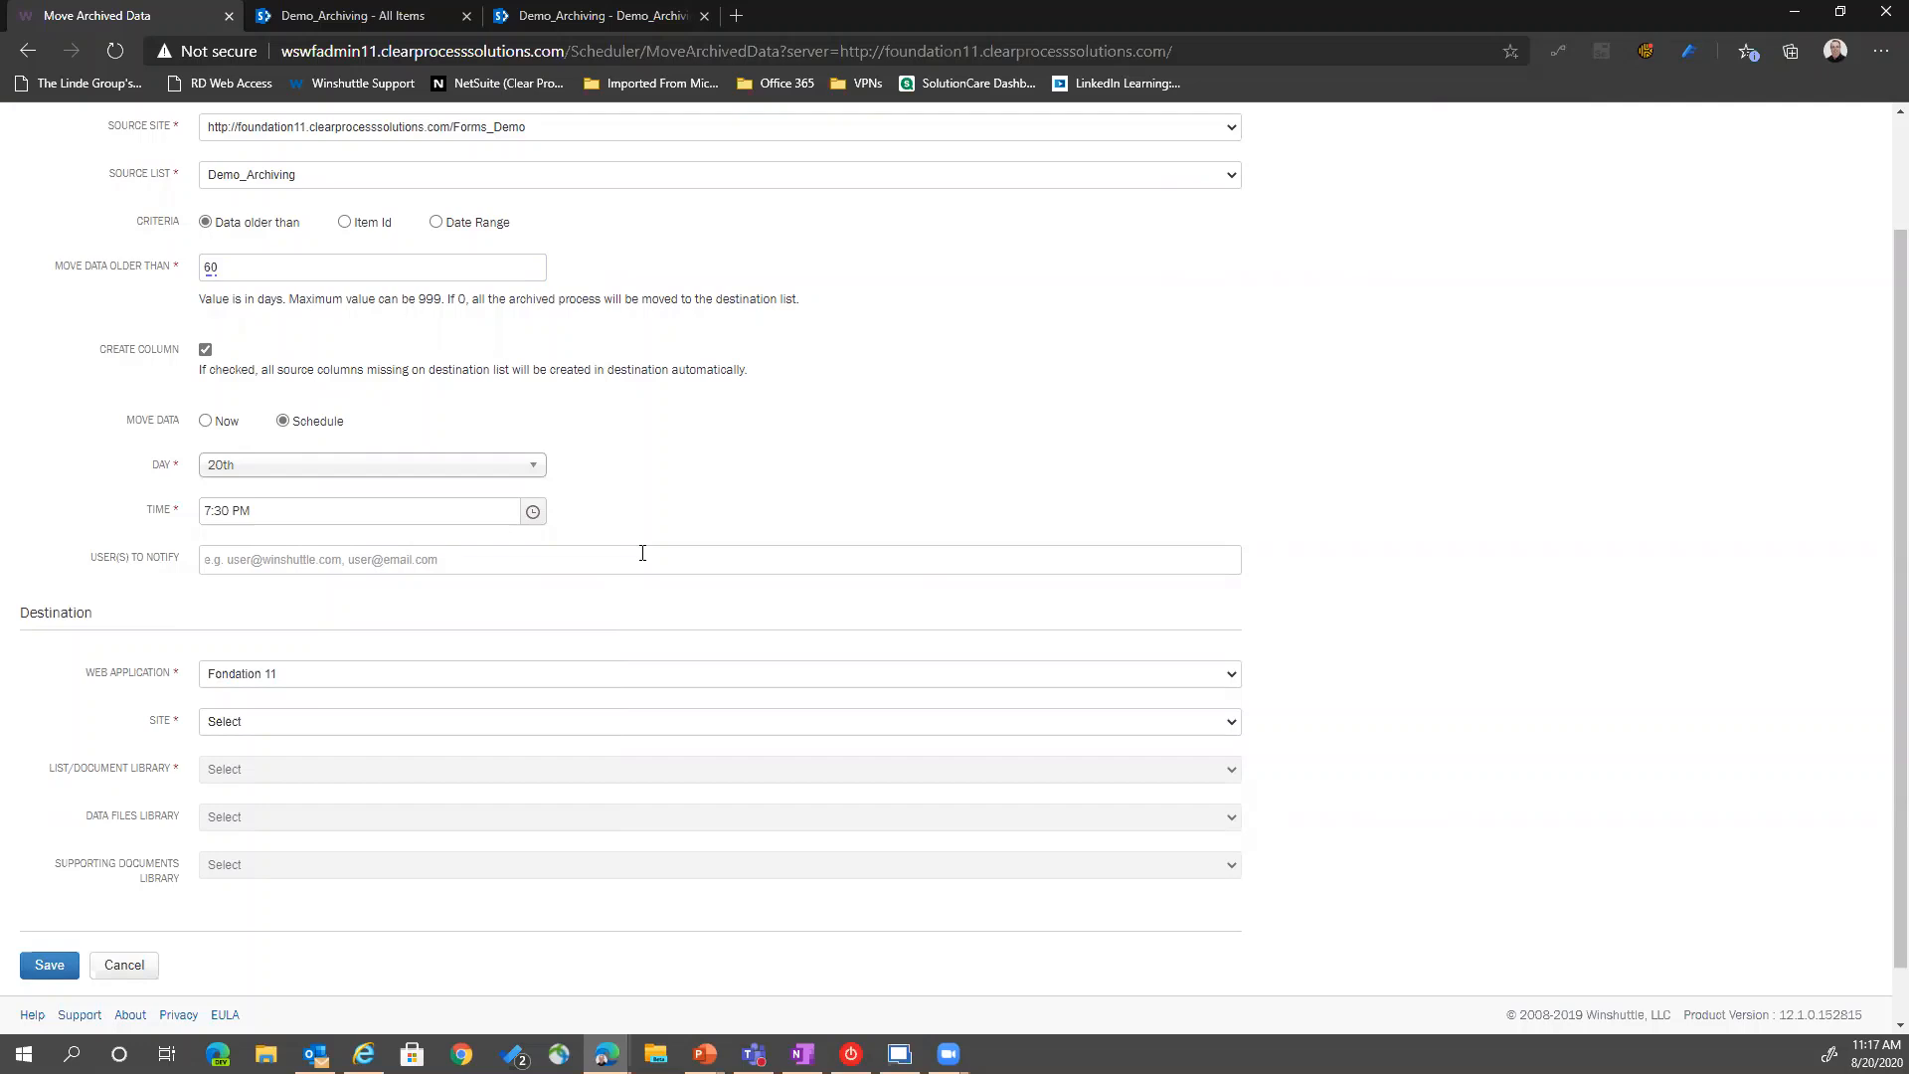
pyautogui.click(267, 724)
pyautogui.click(112, 741)
pyautogui.click(376, 680)
pyautogui.click(375, 677)
pyautogui.click(245, 725)
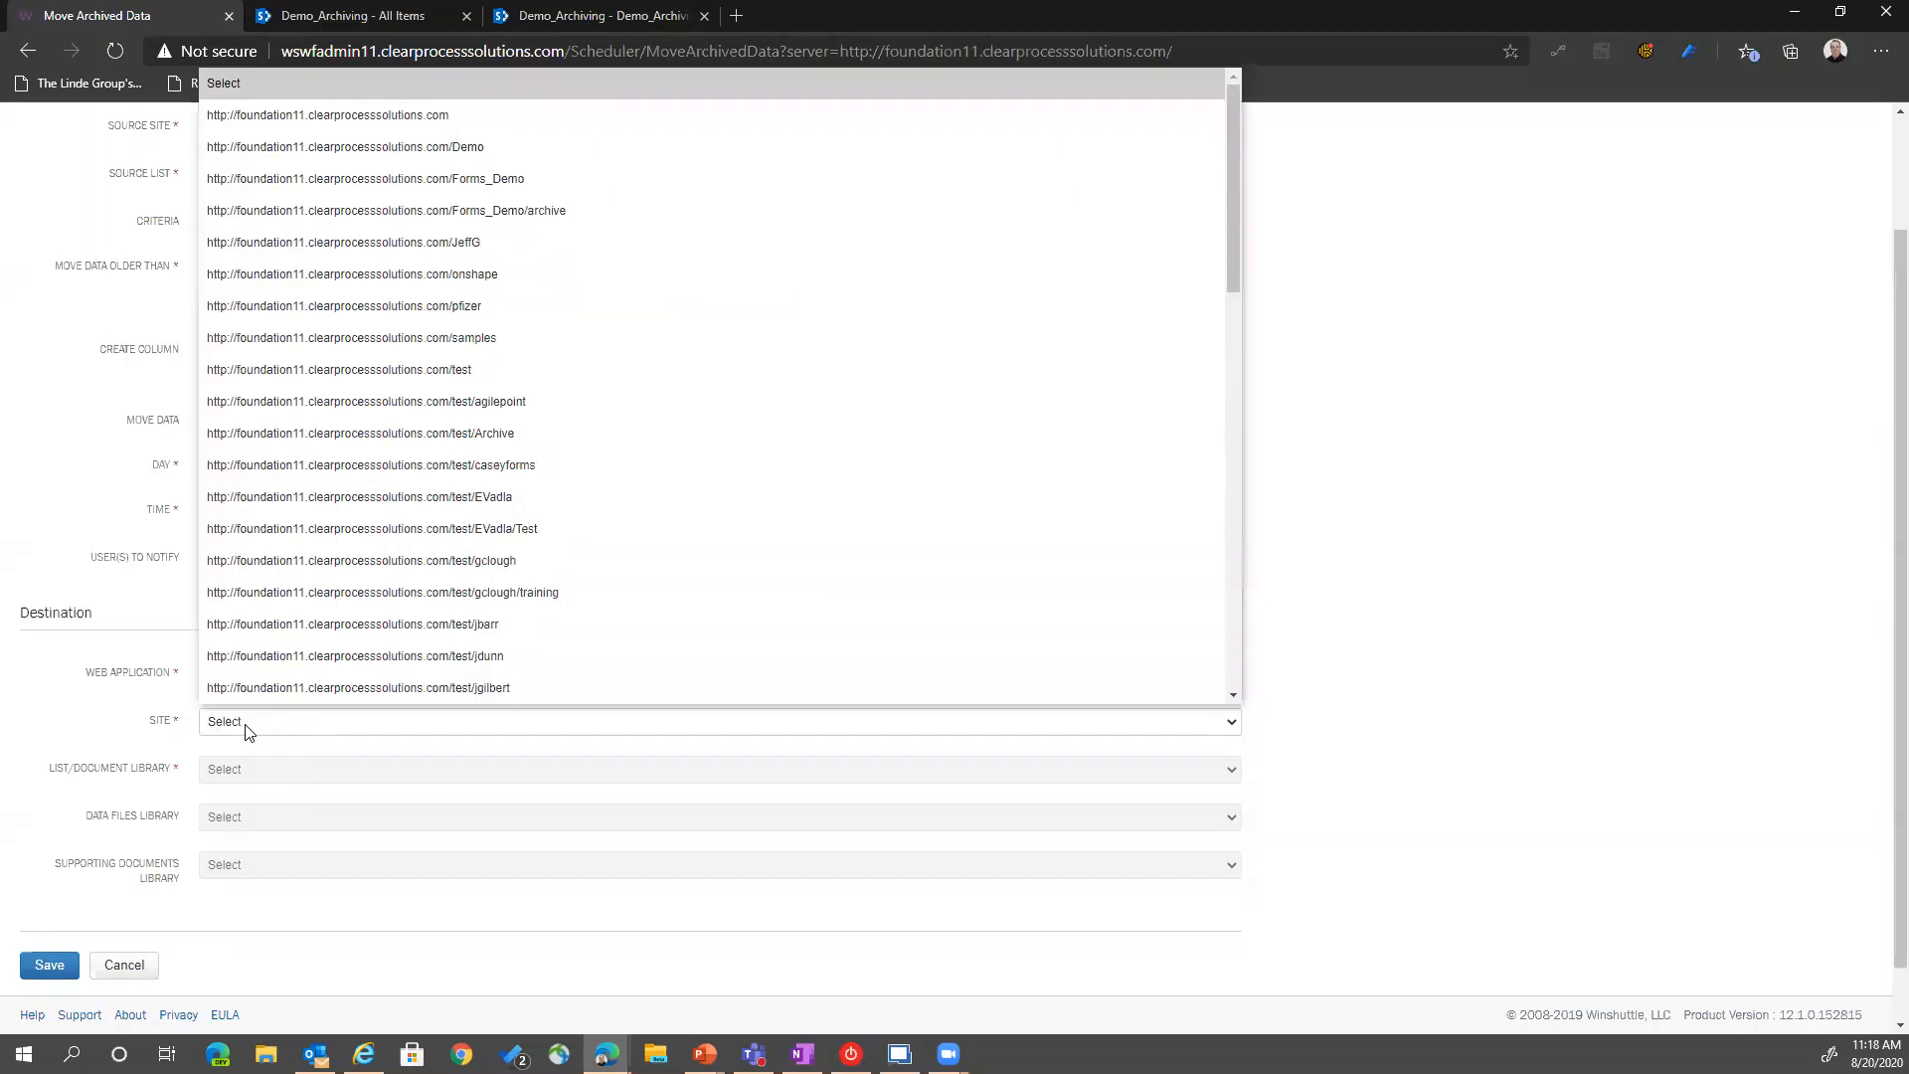
pyautogui.click(525, 212)
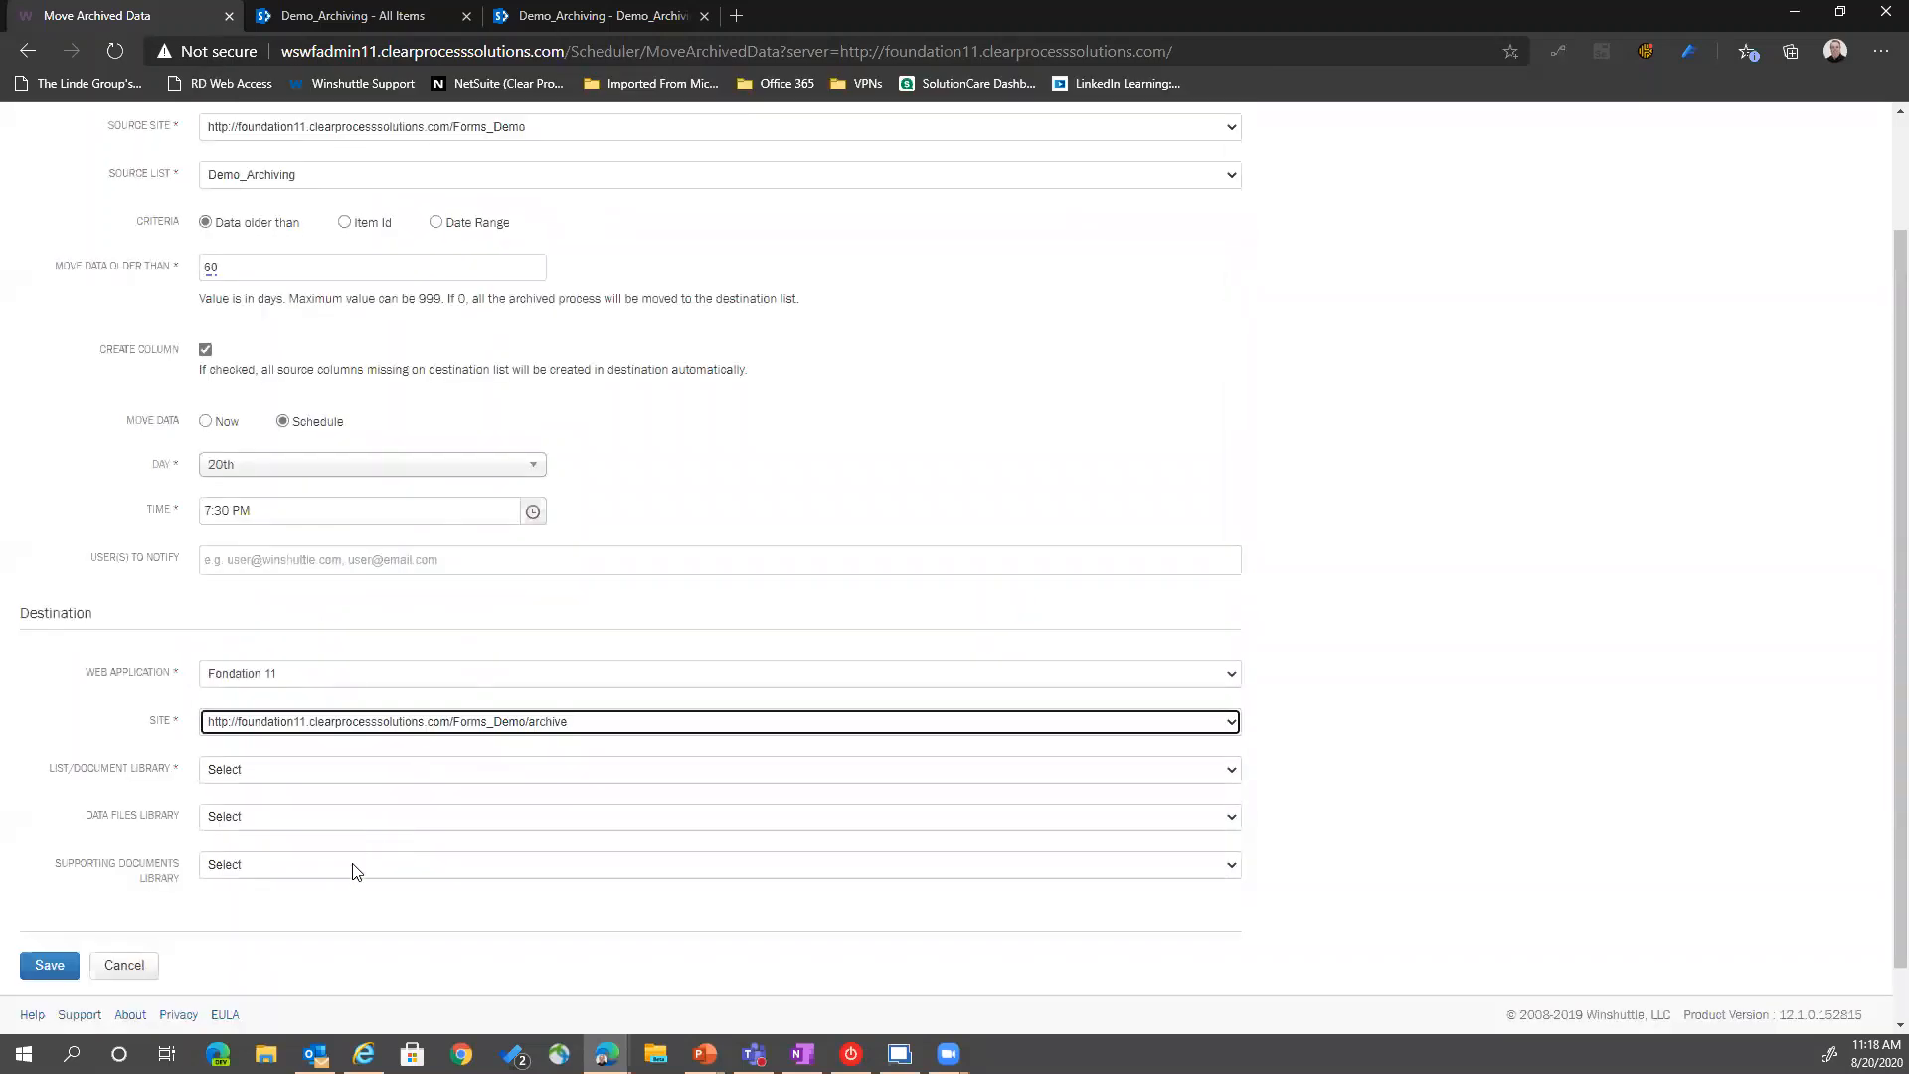
pyautogui.click(368, 771)
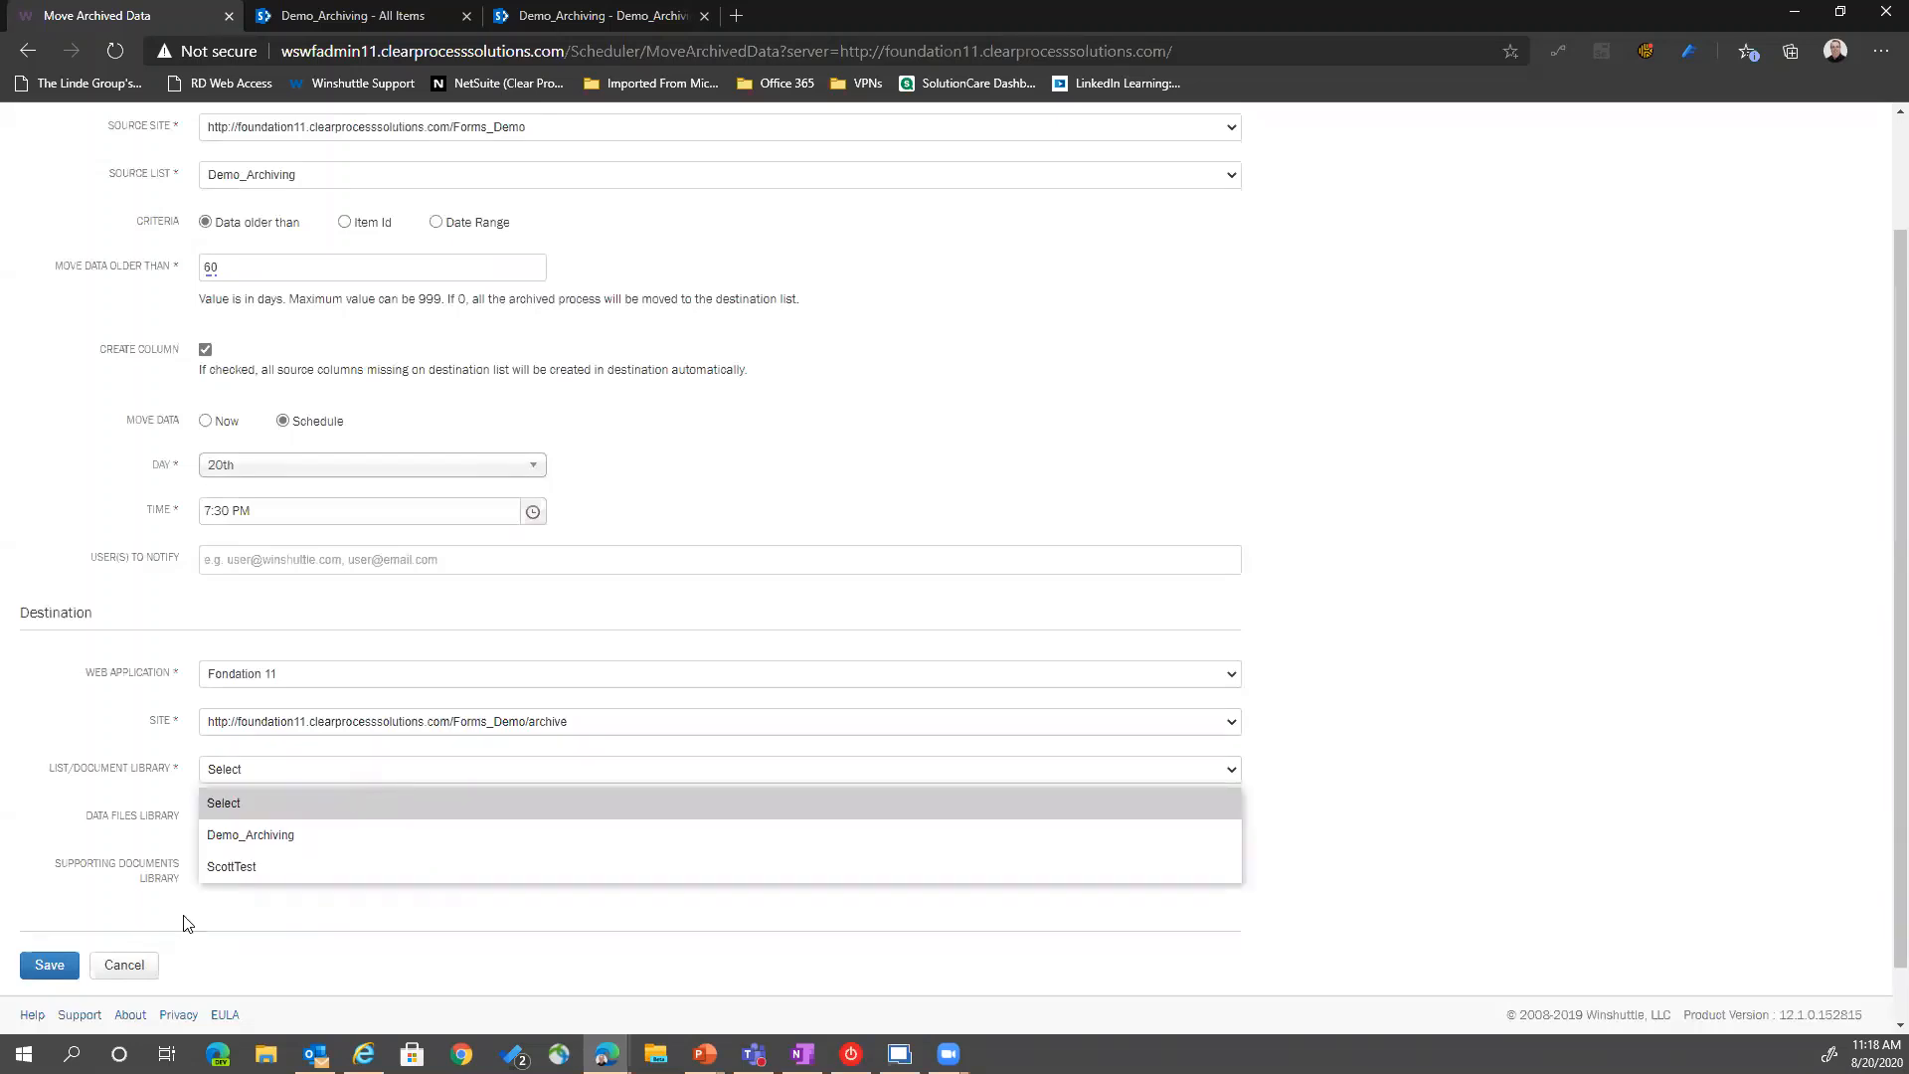
pyautogui.click(242, 843)
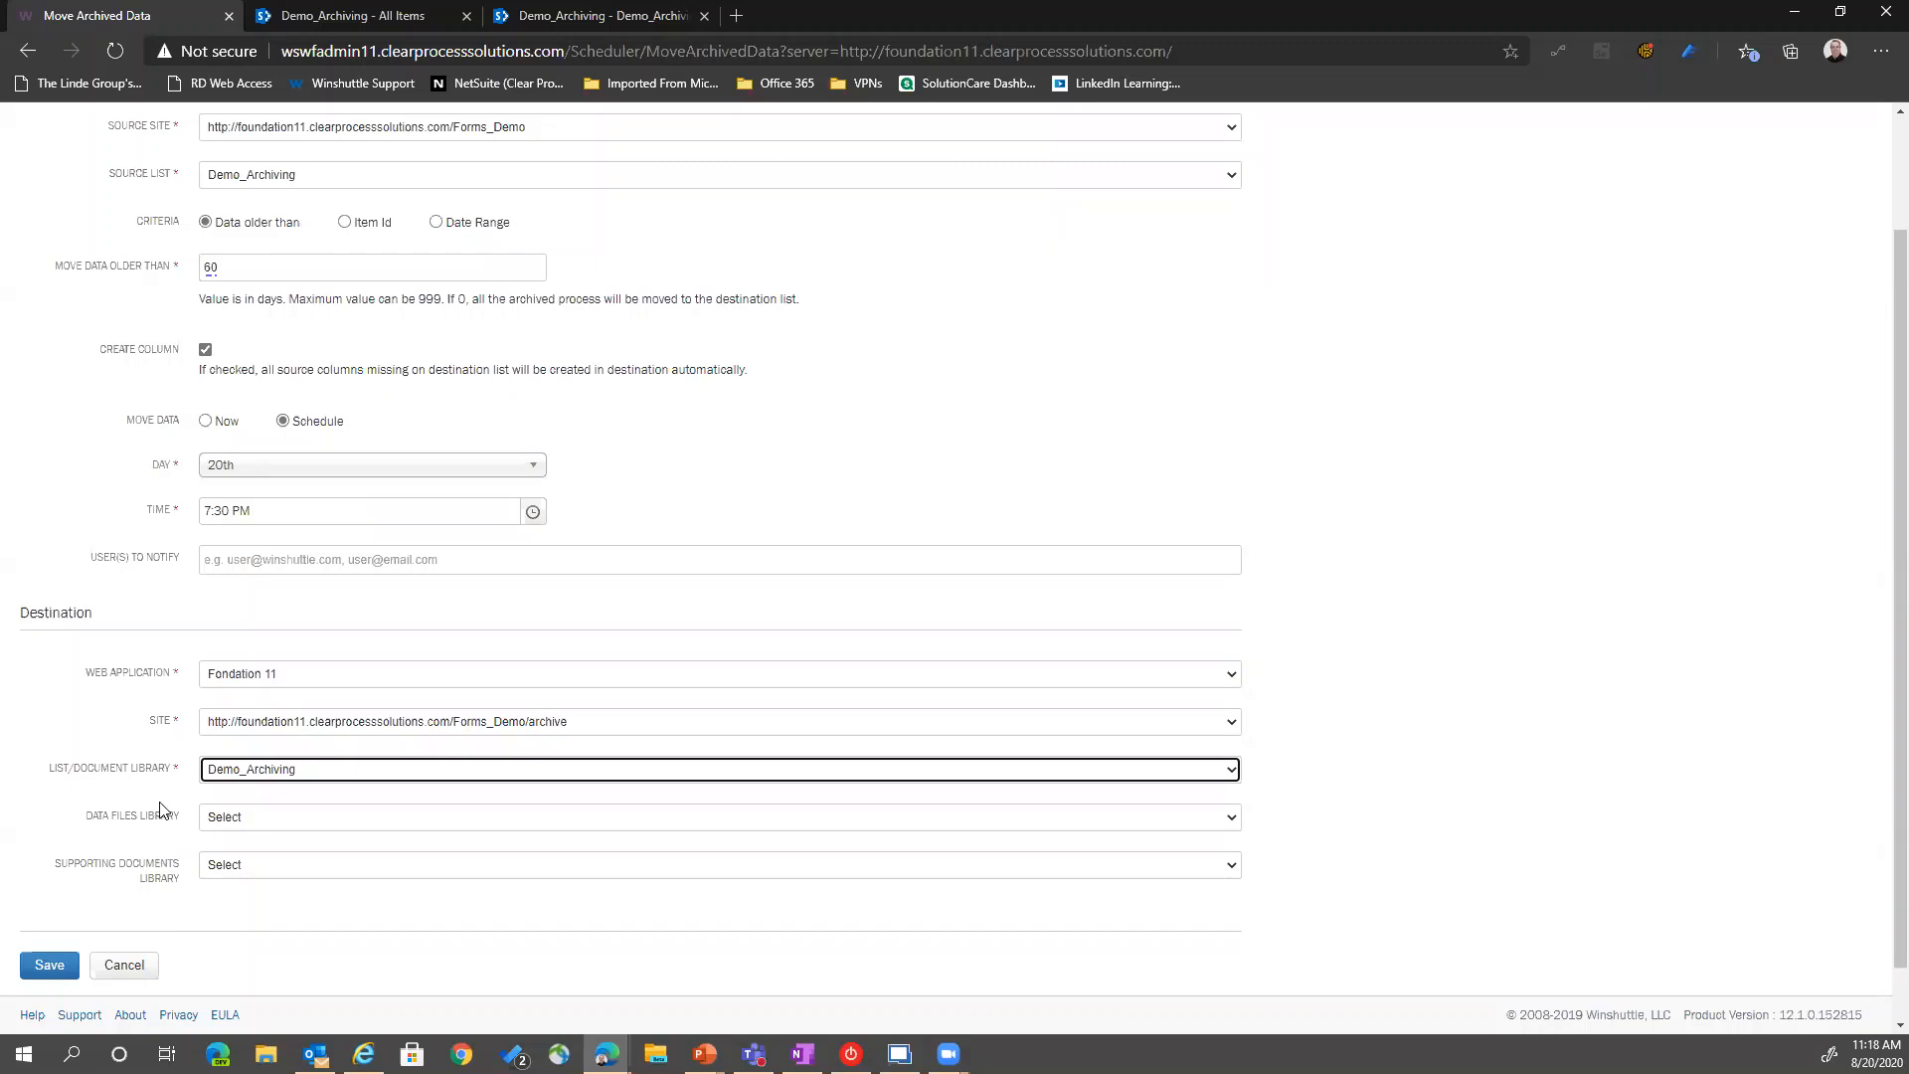
# Check the available data files libraries and how a new document library is added on the Archive site, leaving both unchanged
pyautogui.click(250, 829)
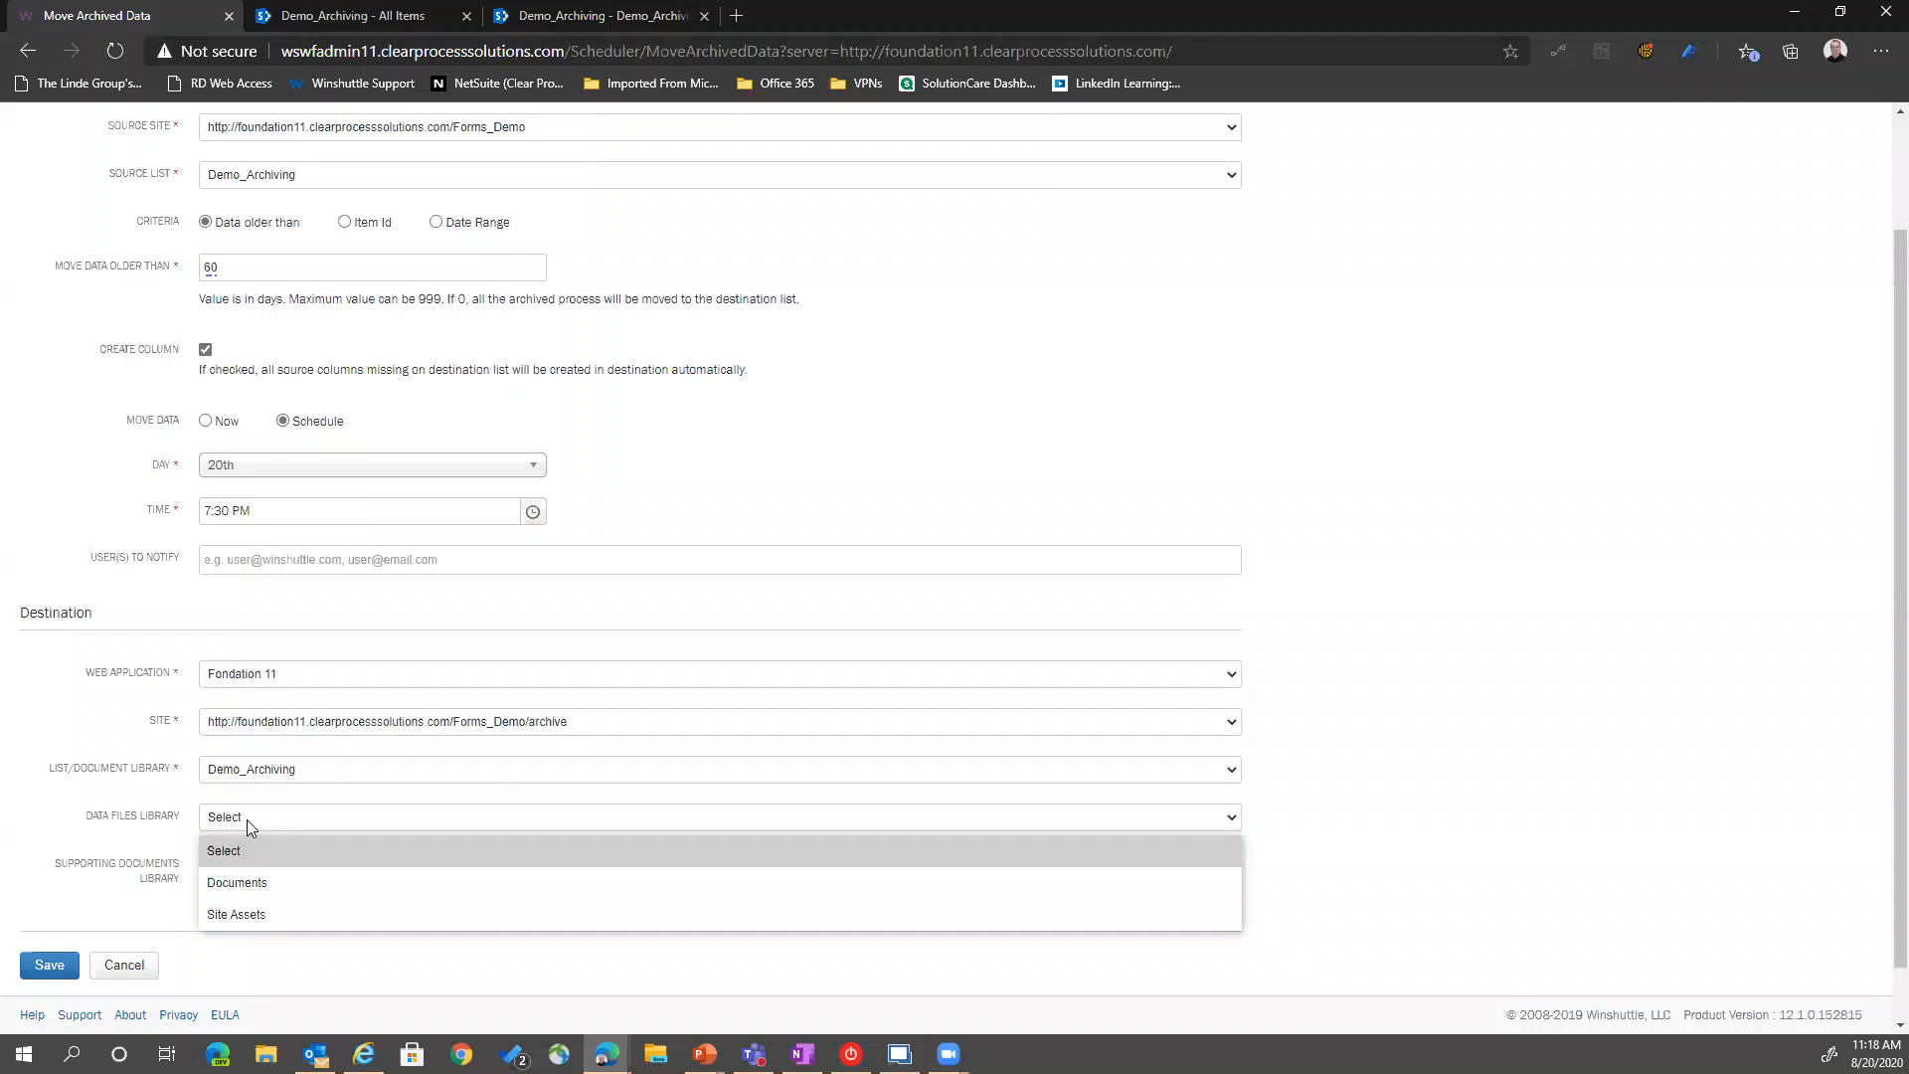
pyautogui.click(251, 818)
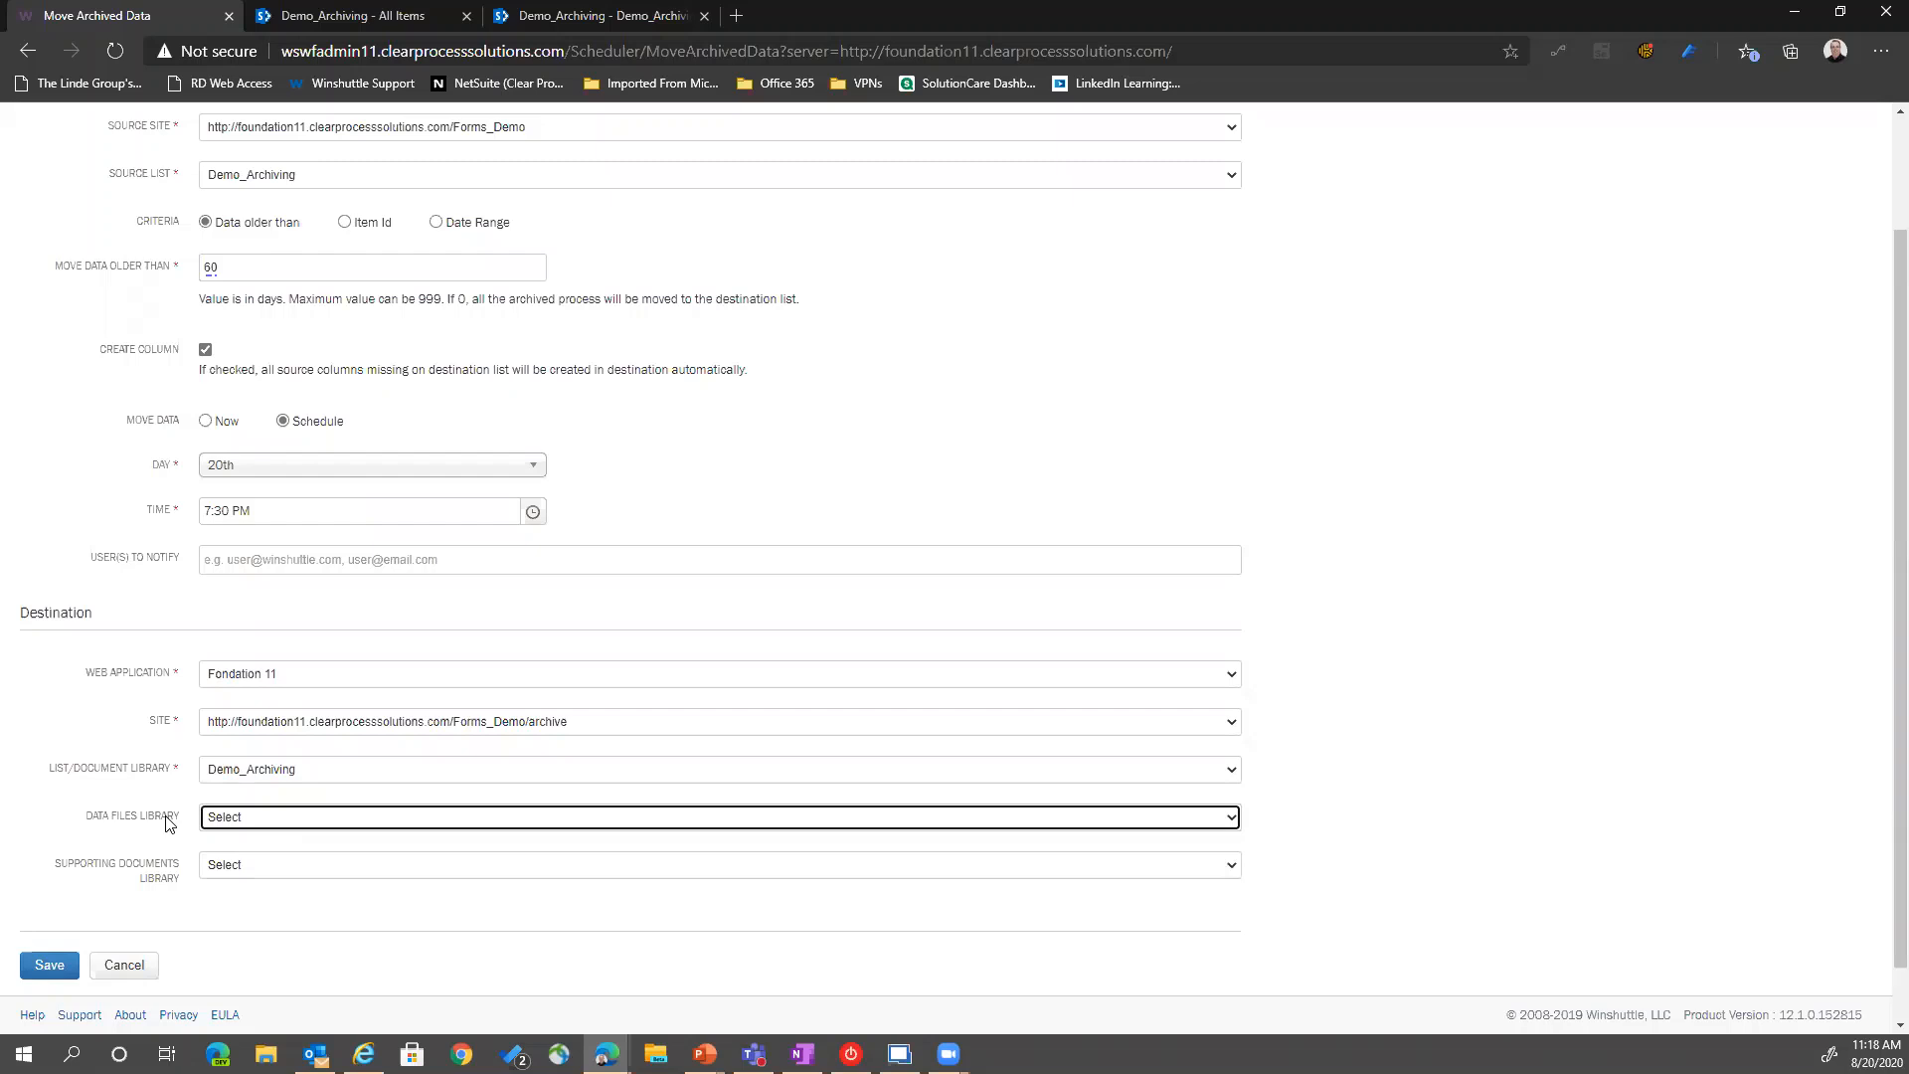
pyautogui.click(599, 14)
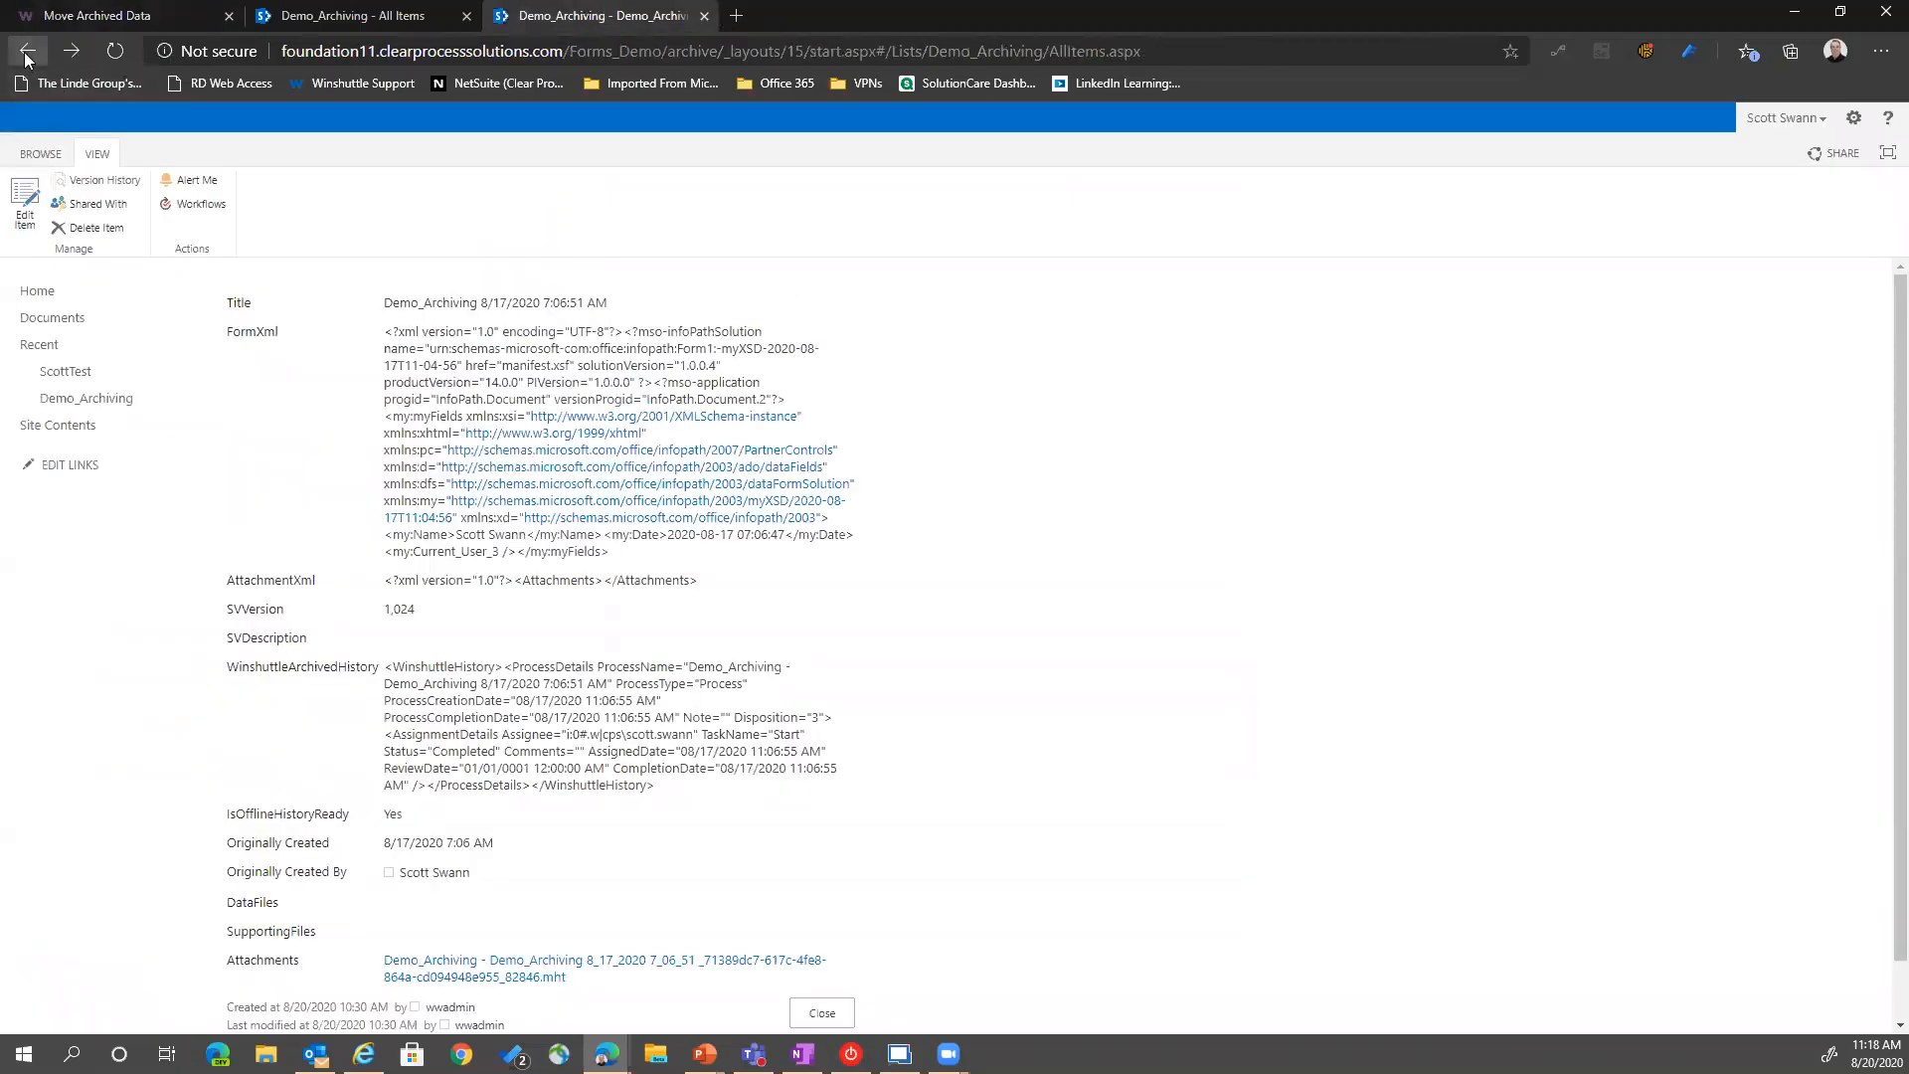
pyautogui.click(24, 52)
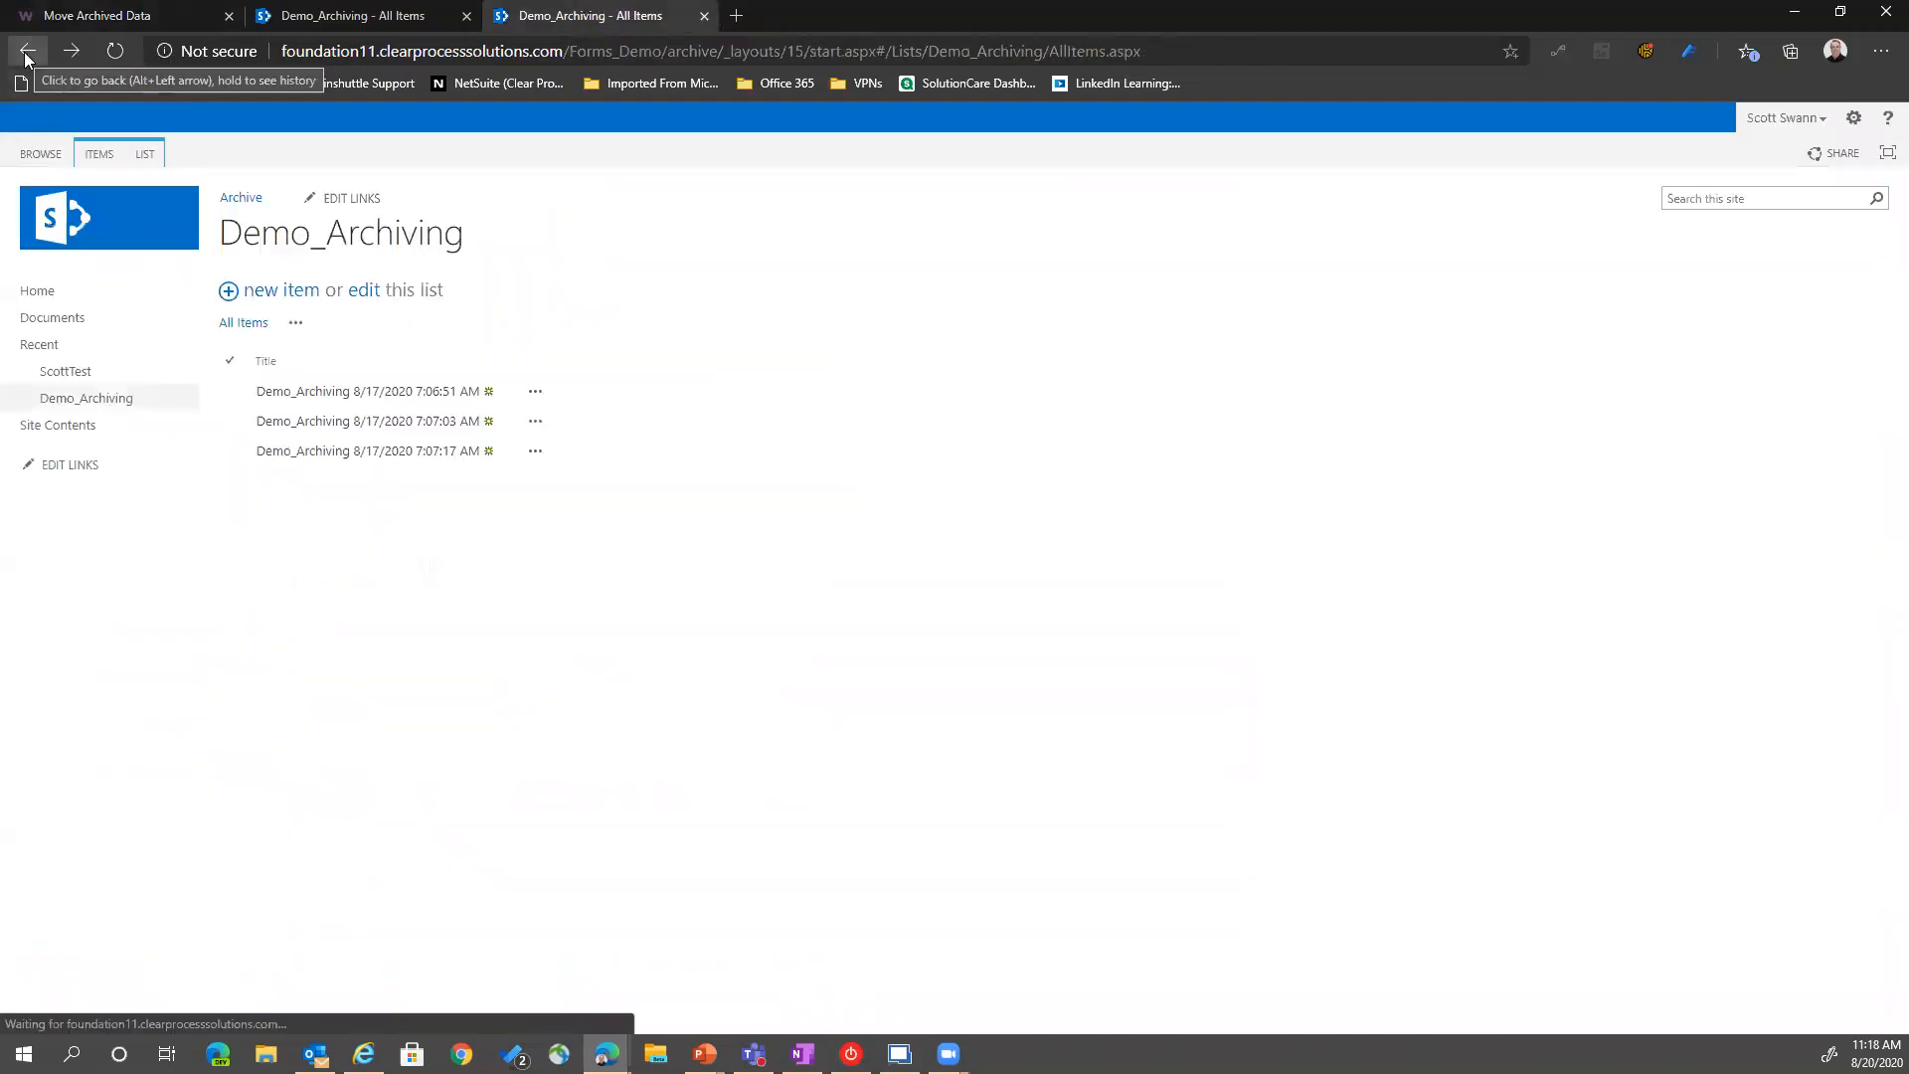
pyautogui.click(83, 433)
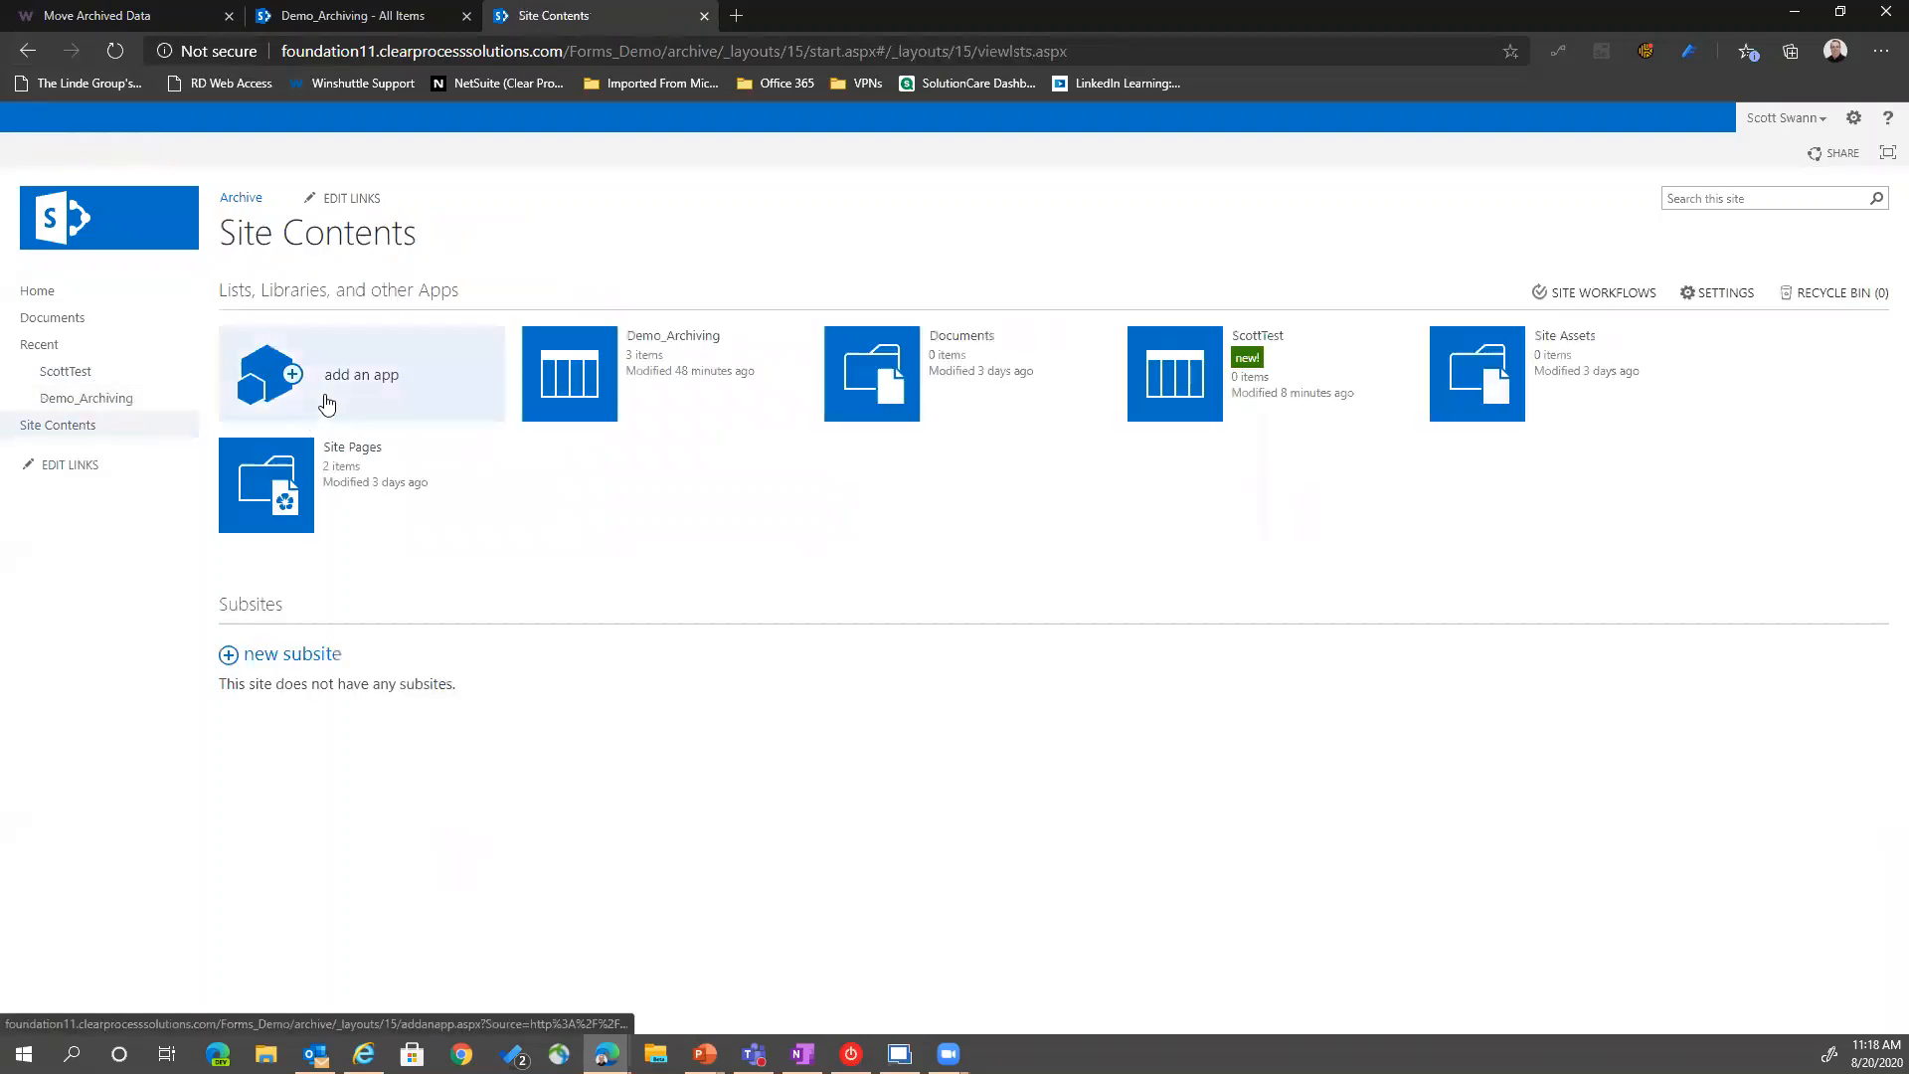
pyautogui.click(333, 384)
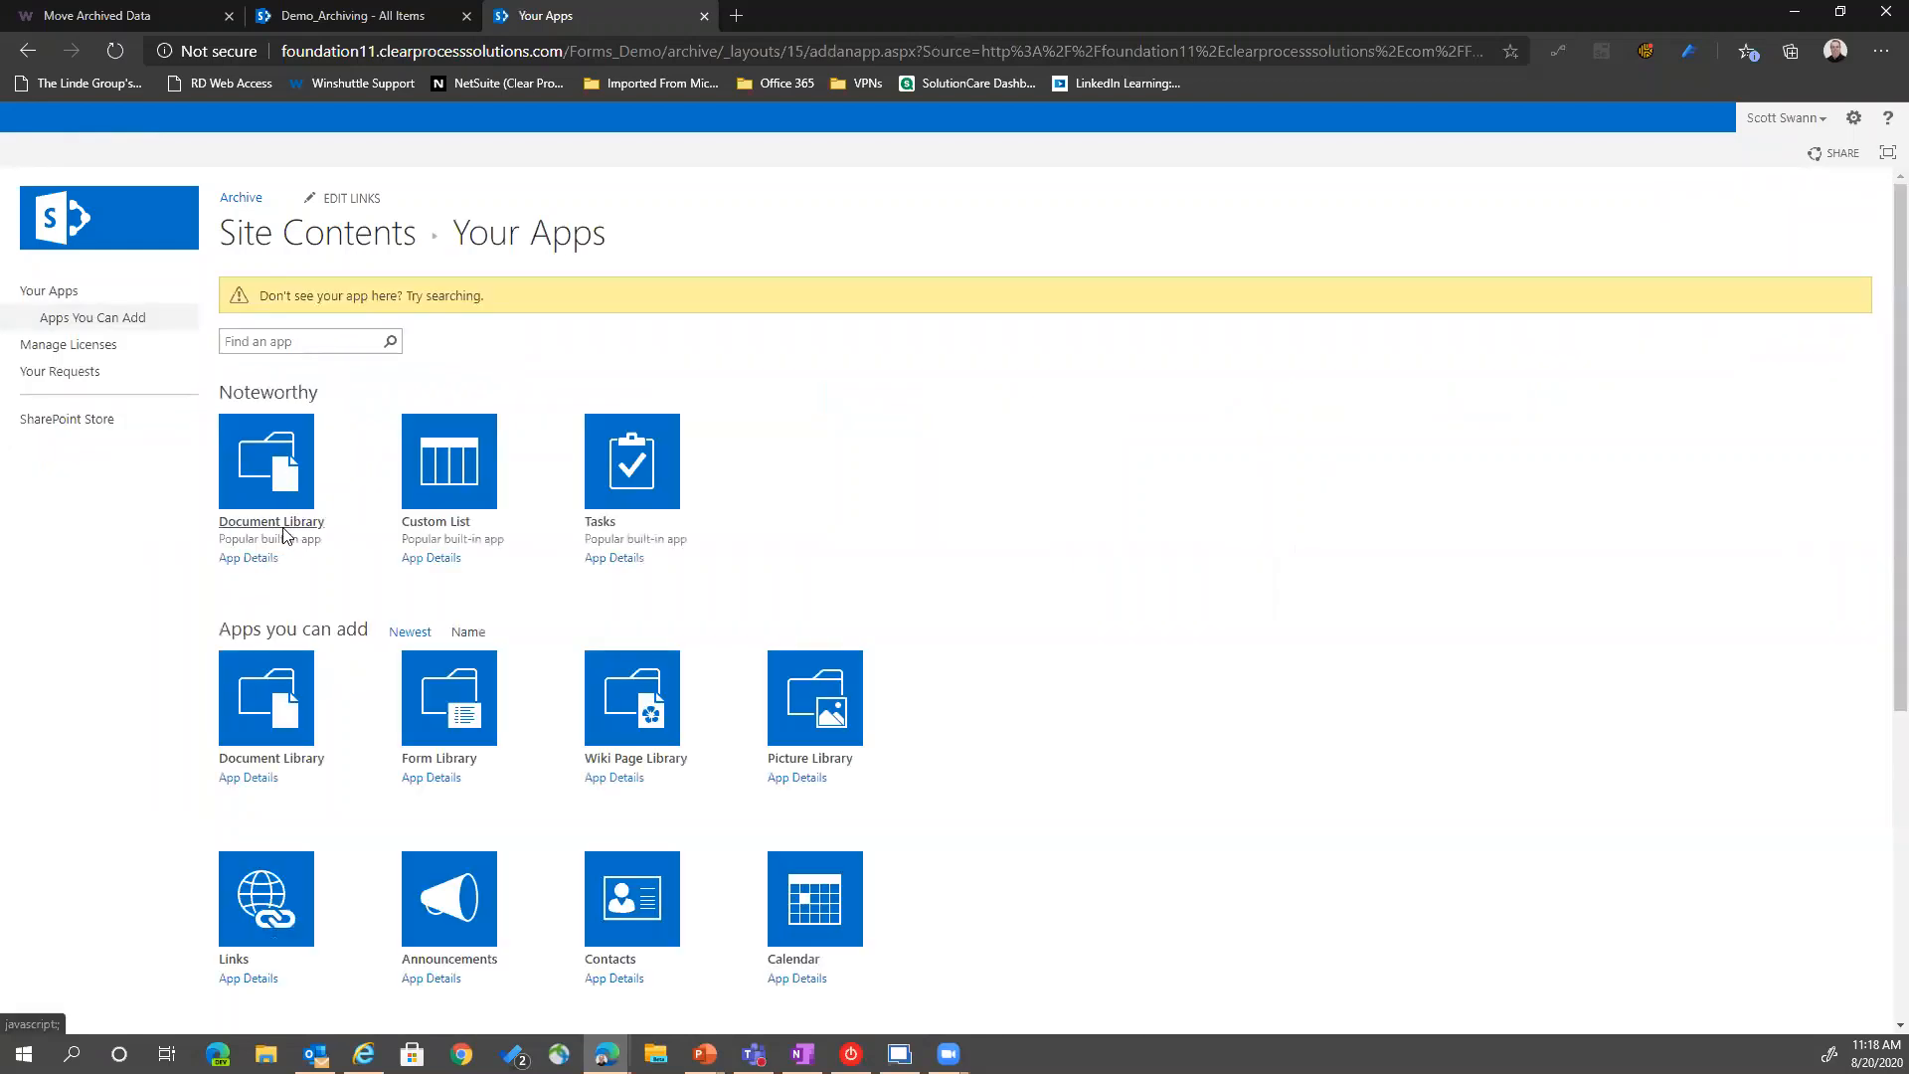
pyautogui.click(283, 527)
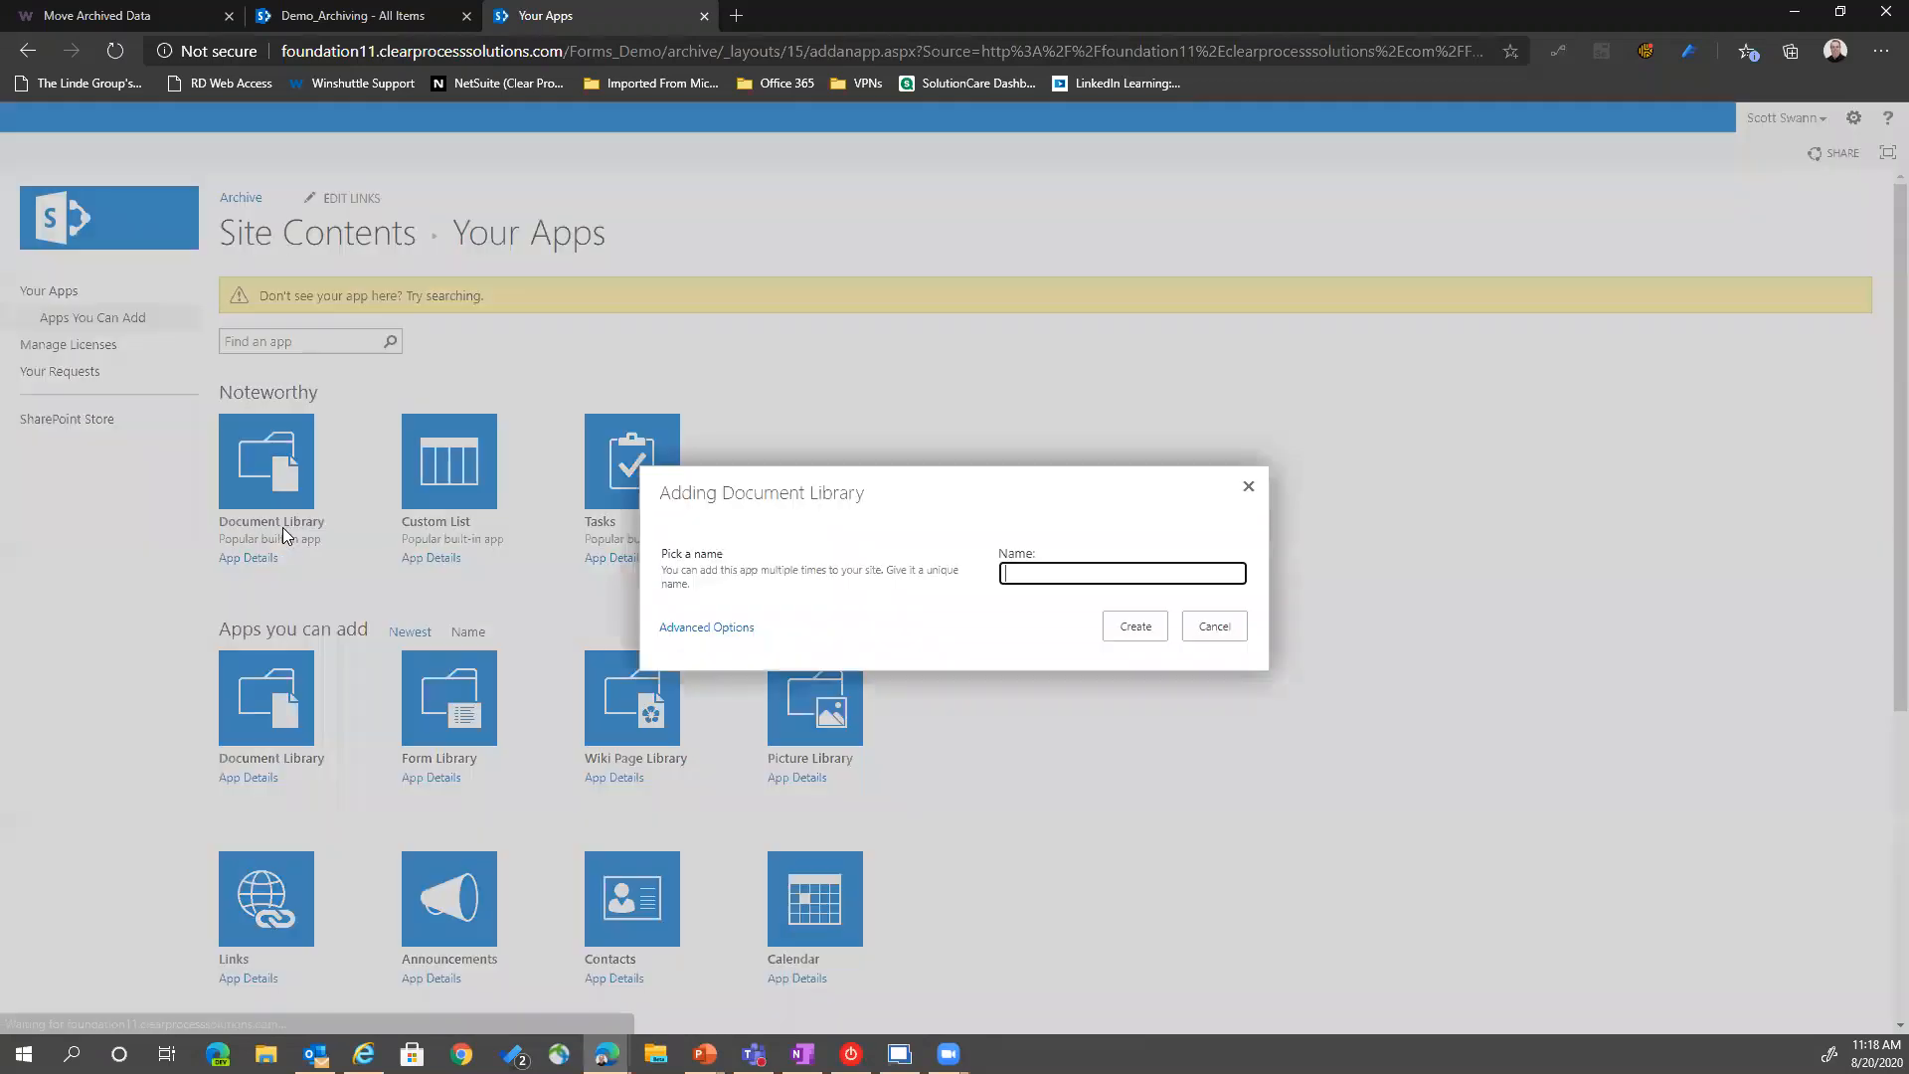
pyautogui.click(1032, 572)
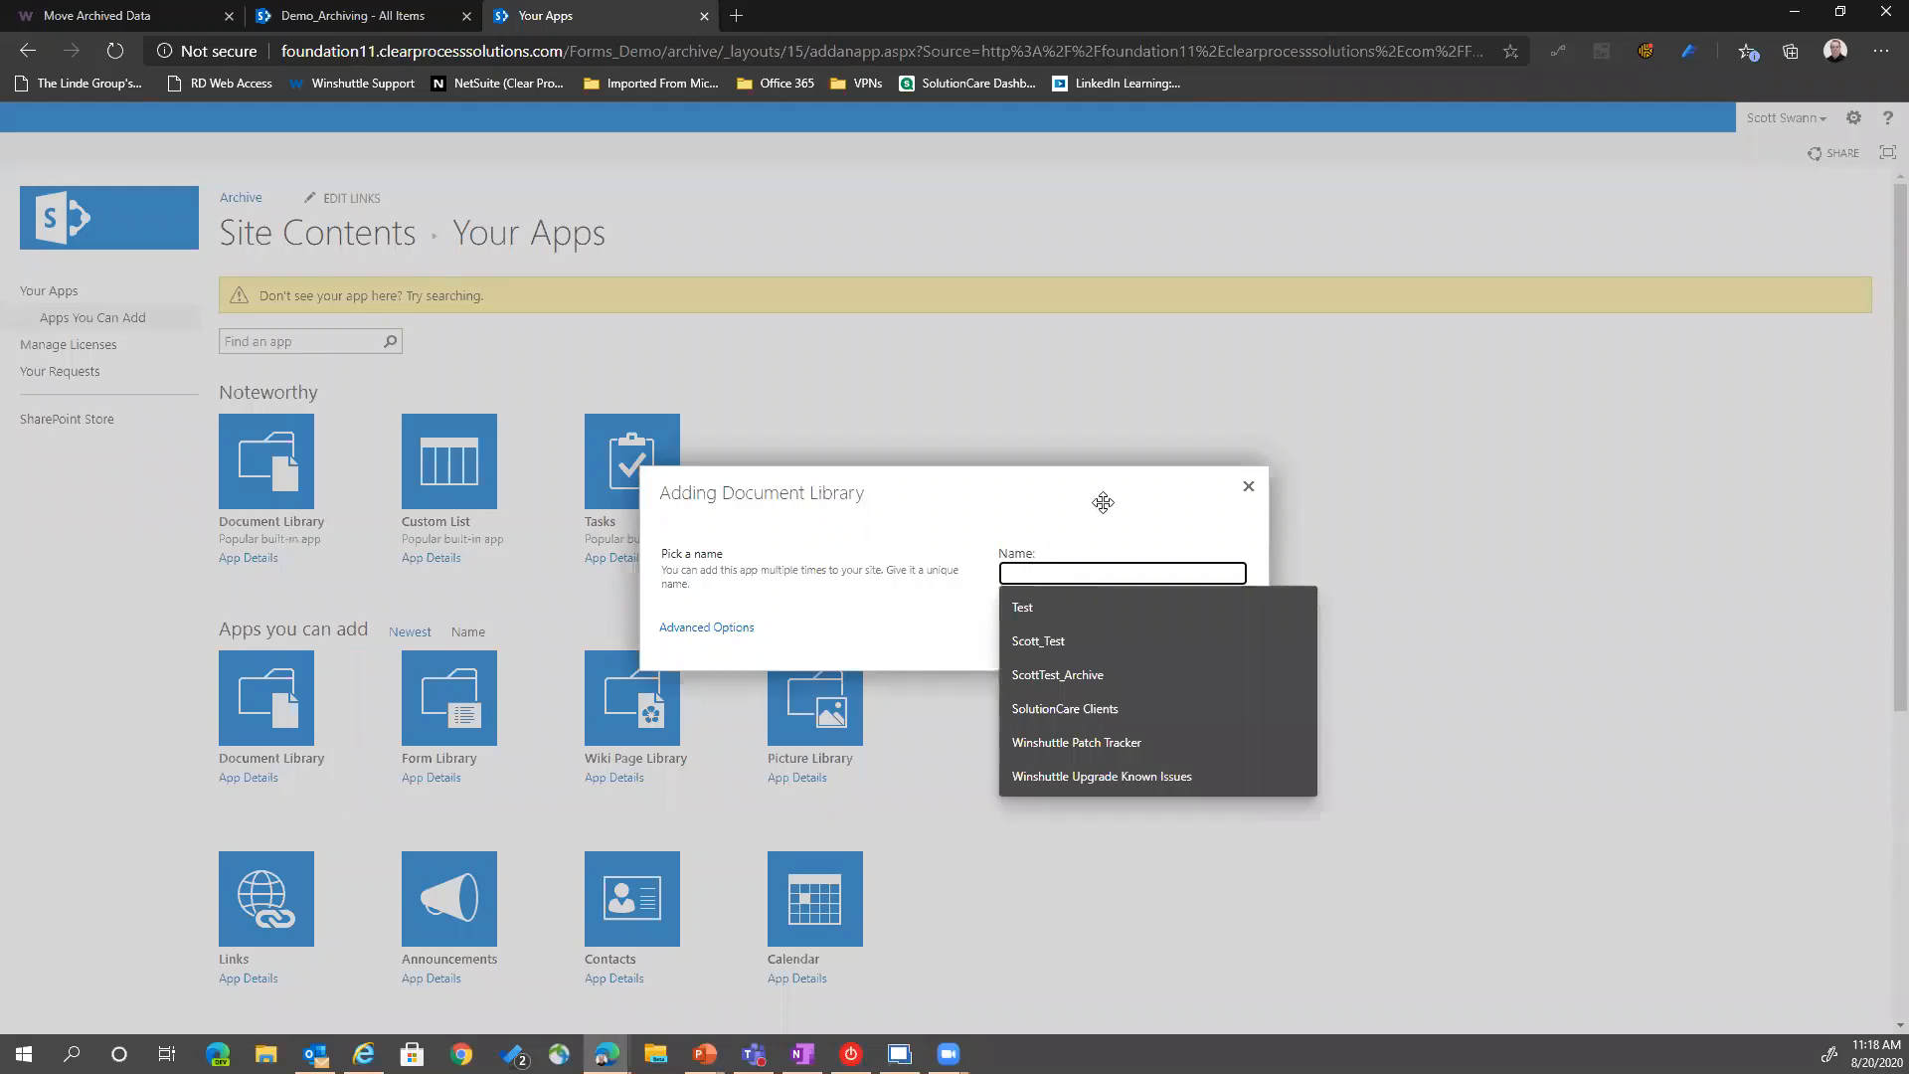
pyautogui.click(1249, 487)
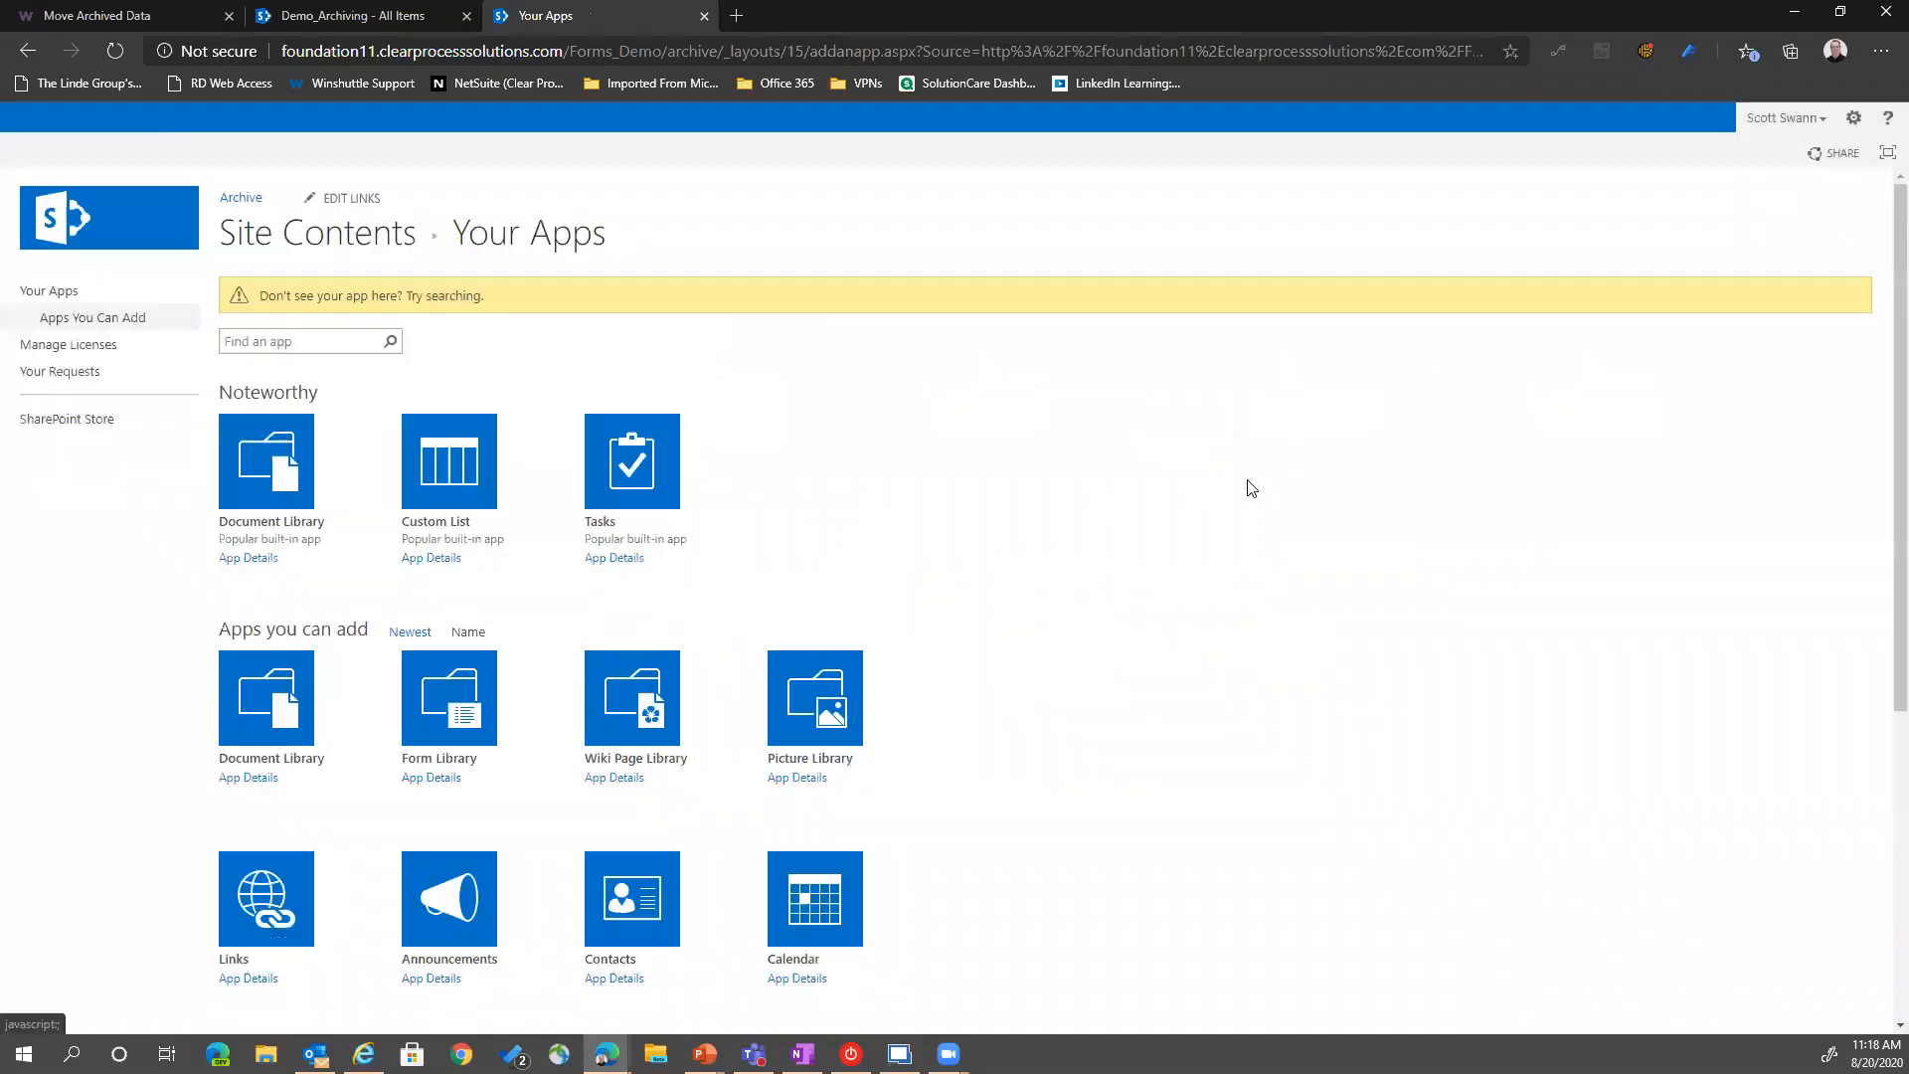
pyautogui.click(389, 24)
pyautogui.click(153, 14)
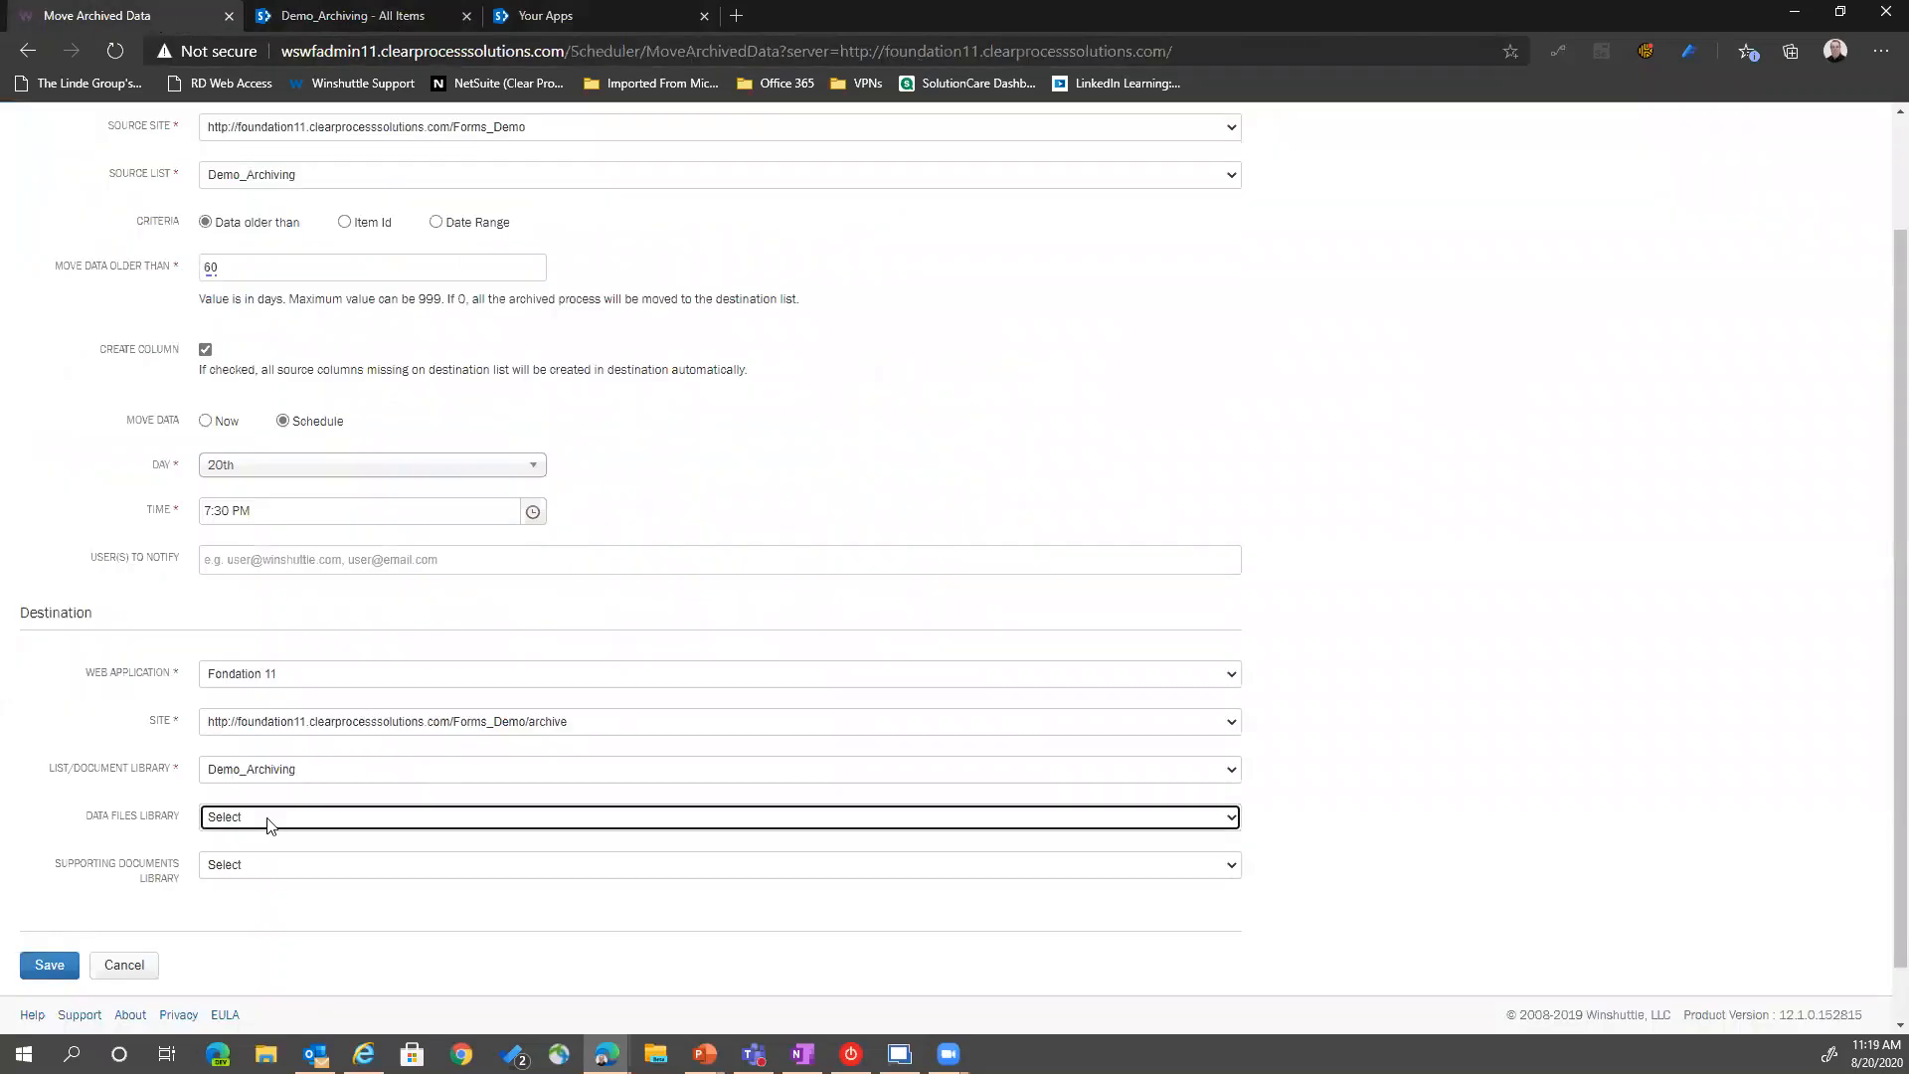
# Save the scheduled Move Archived Data job and view the actions available for it in the Scheduler
pyautogui.click(1455, 600)
pyautogui.scroll(2, 1435, 620)
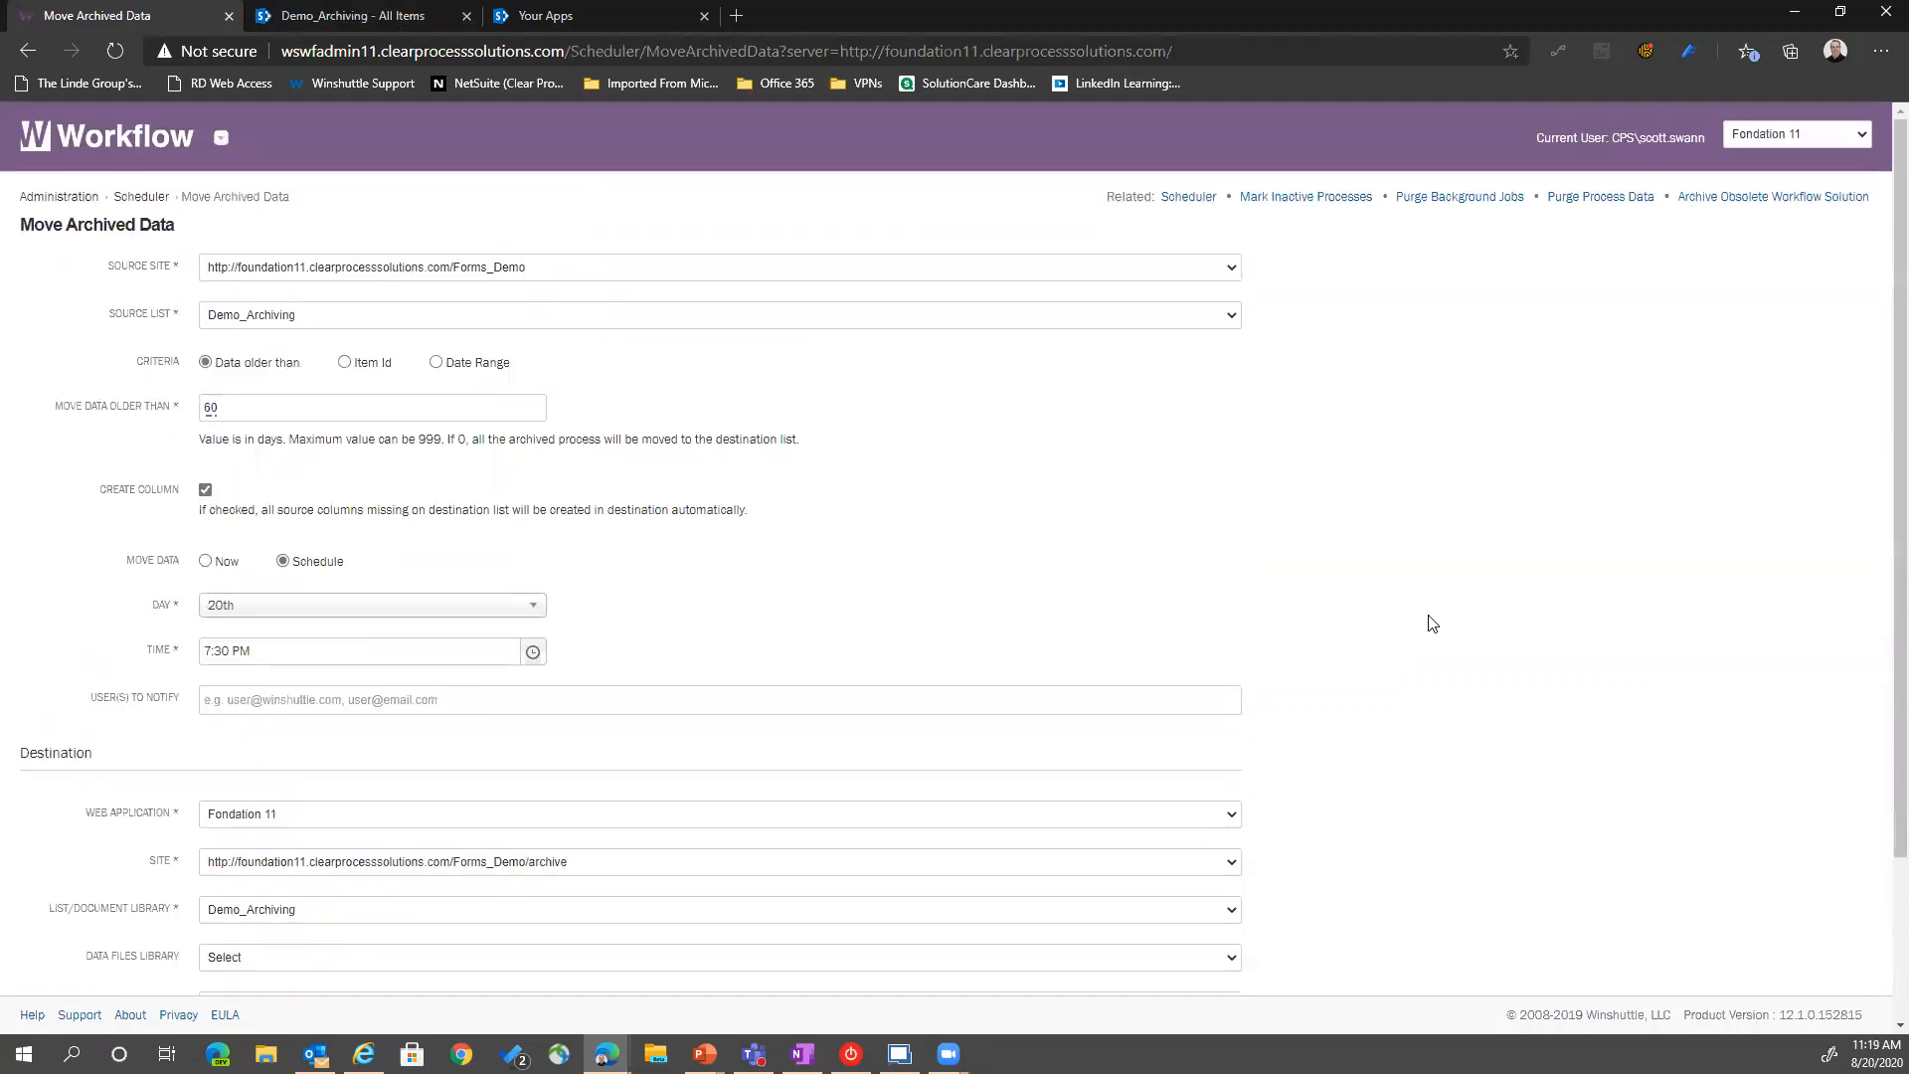
pyautogui.scroll(-2, 1432, 624)
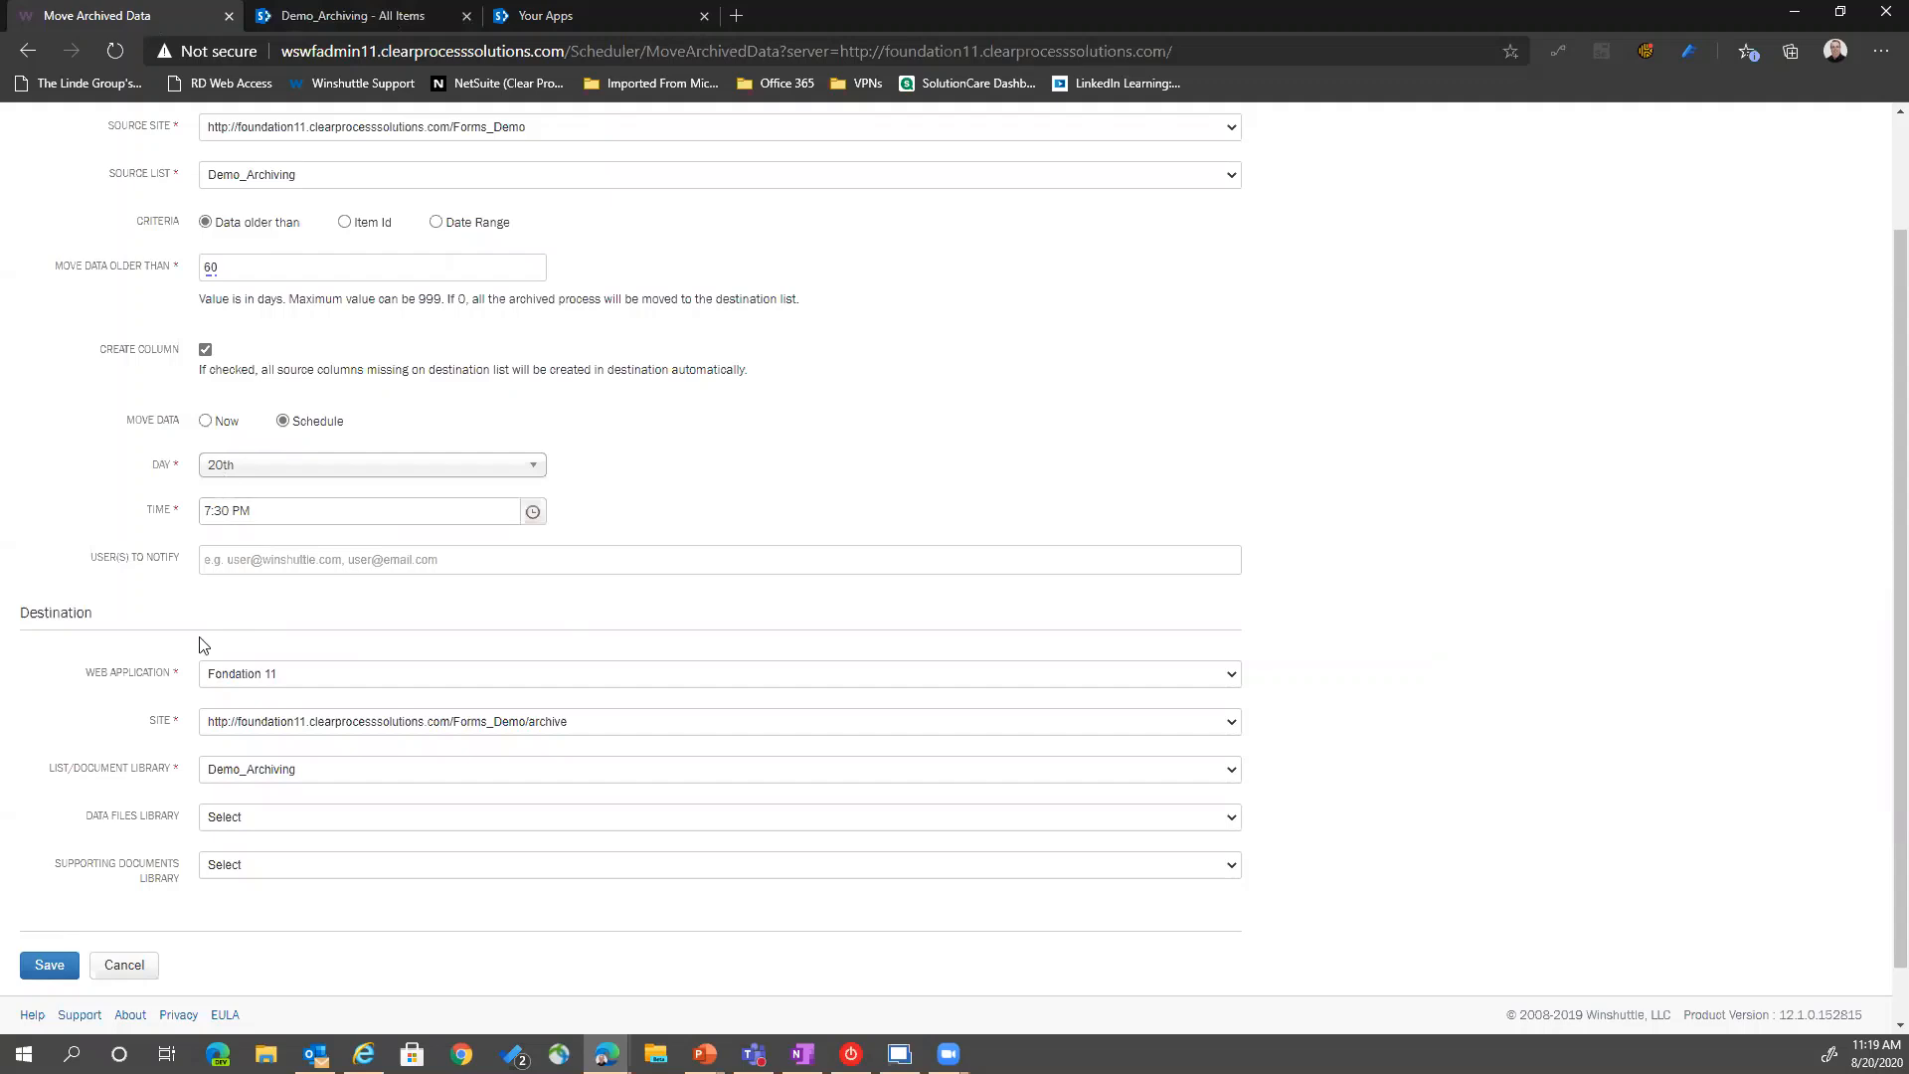
pyautogui.click(69, 956)
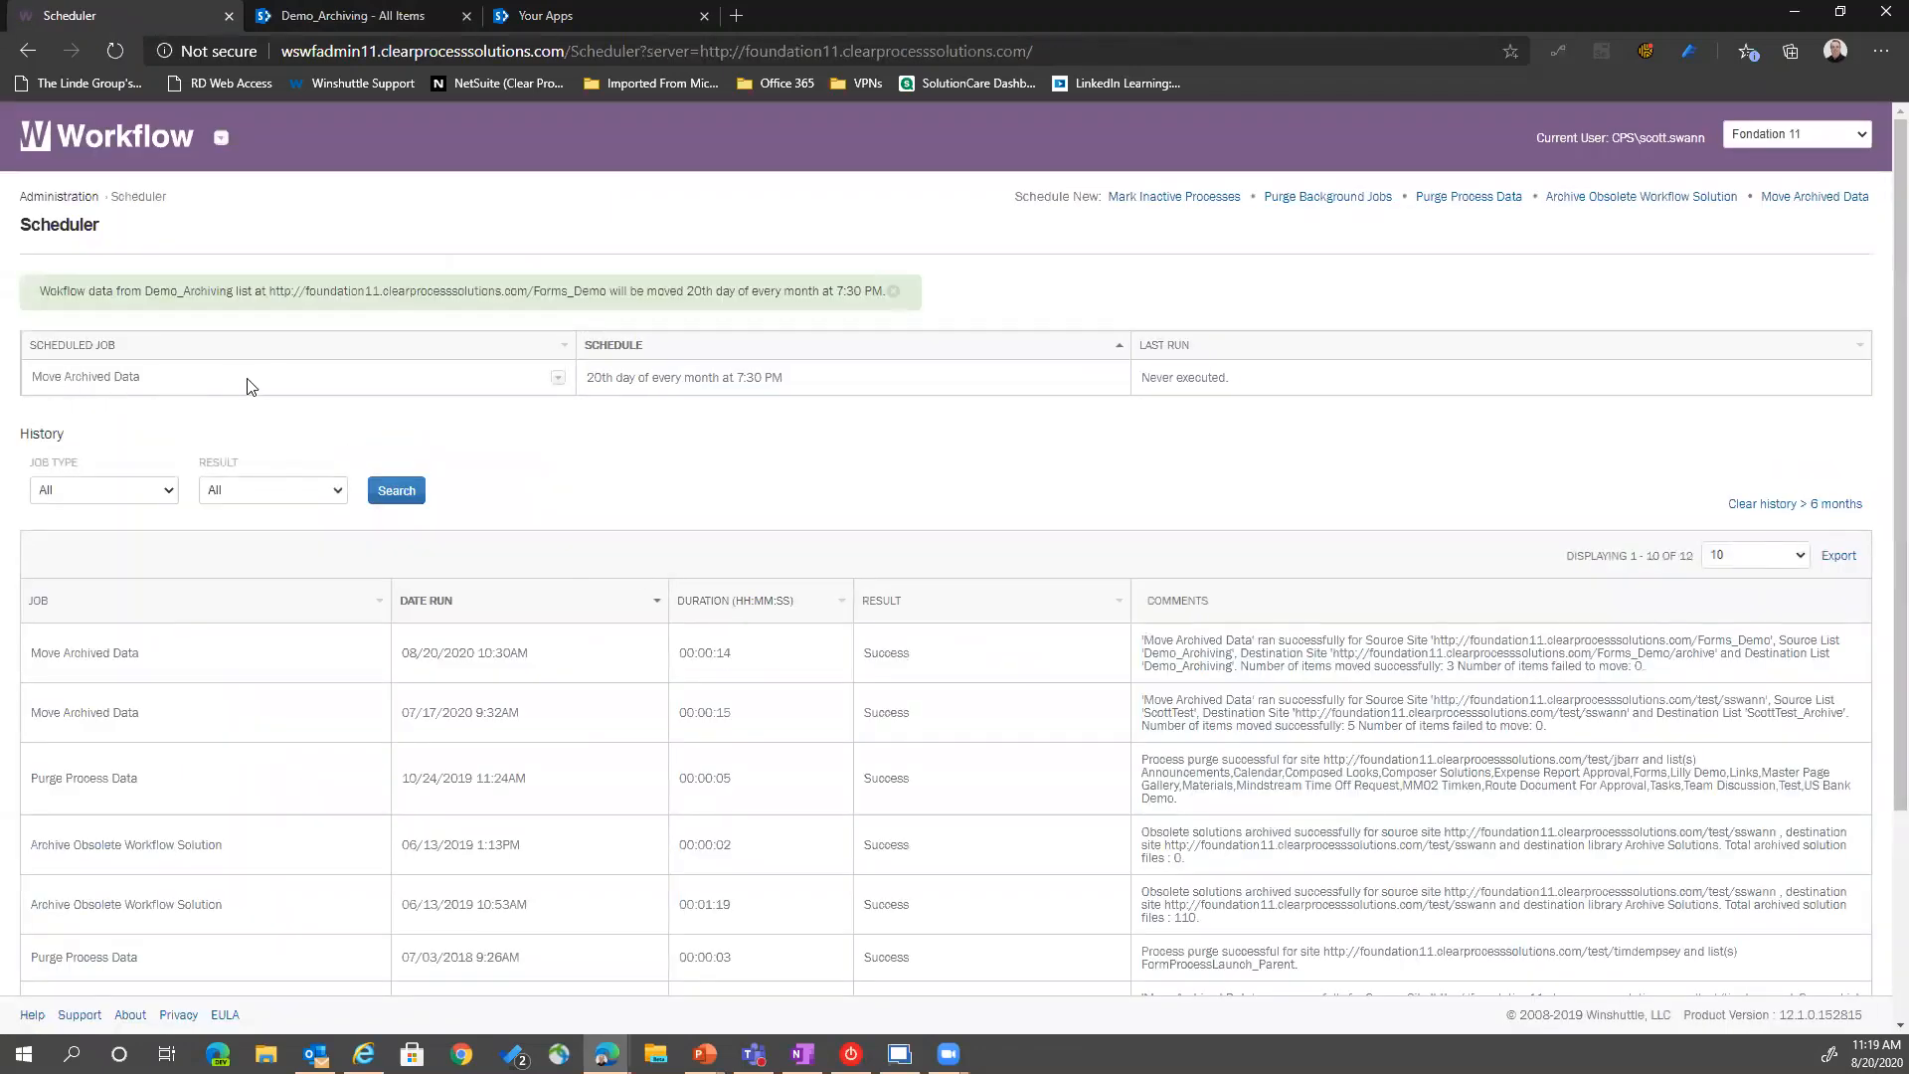
pyautogui.click(557, 380)
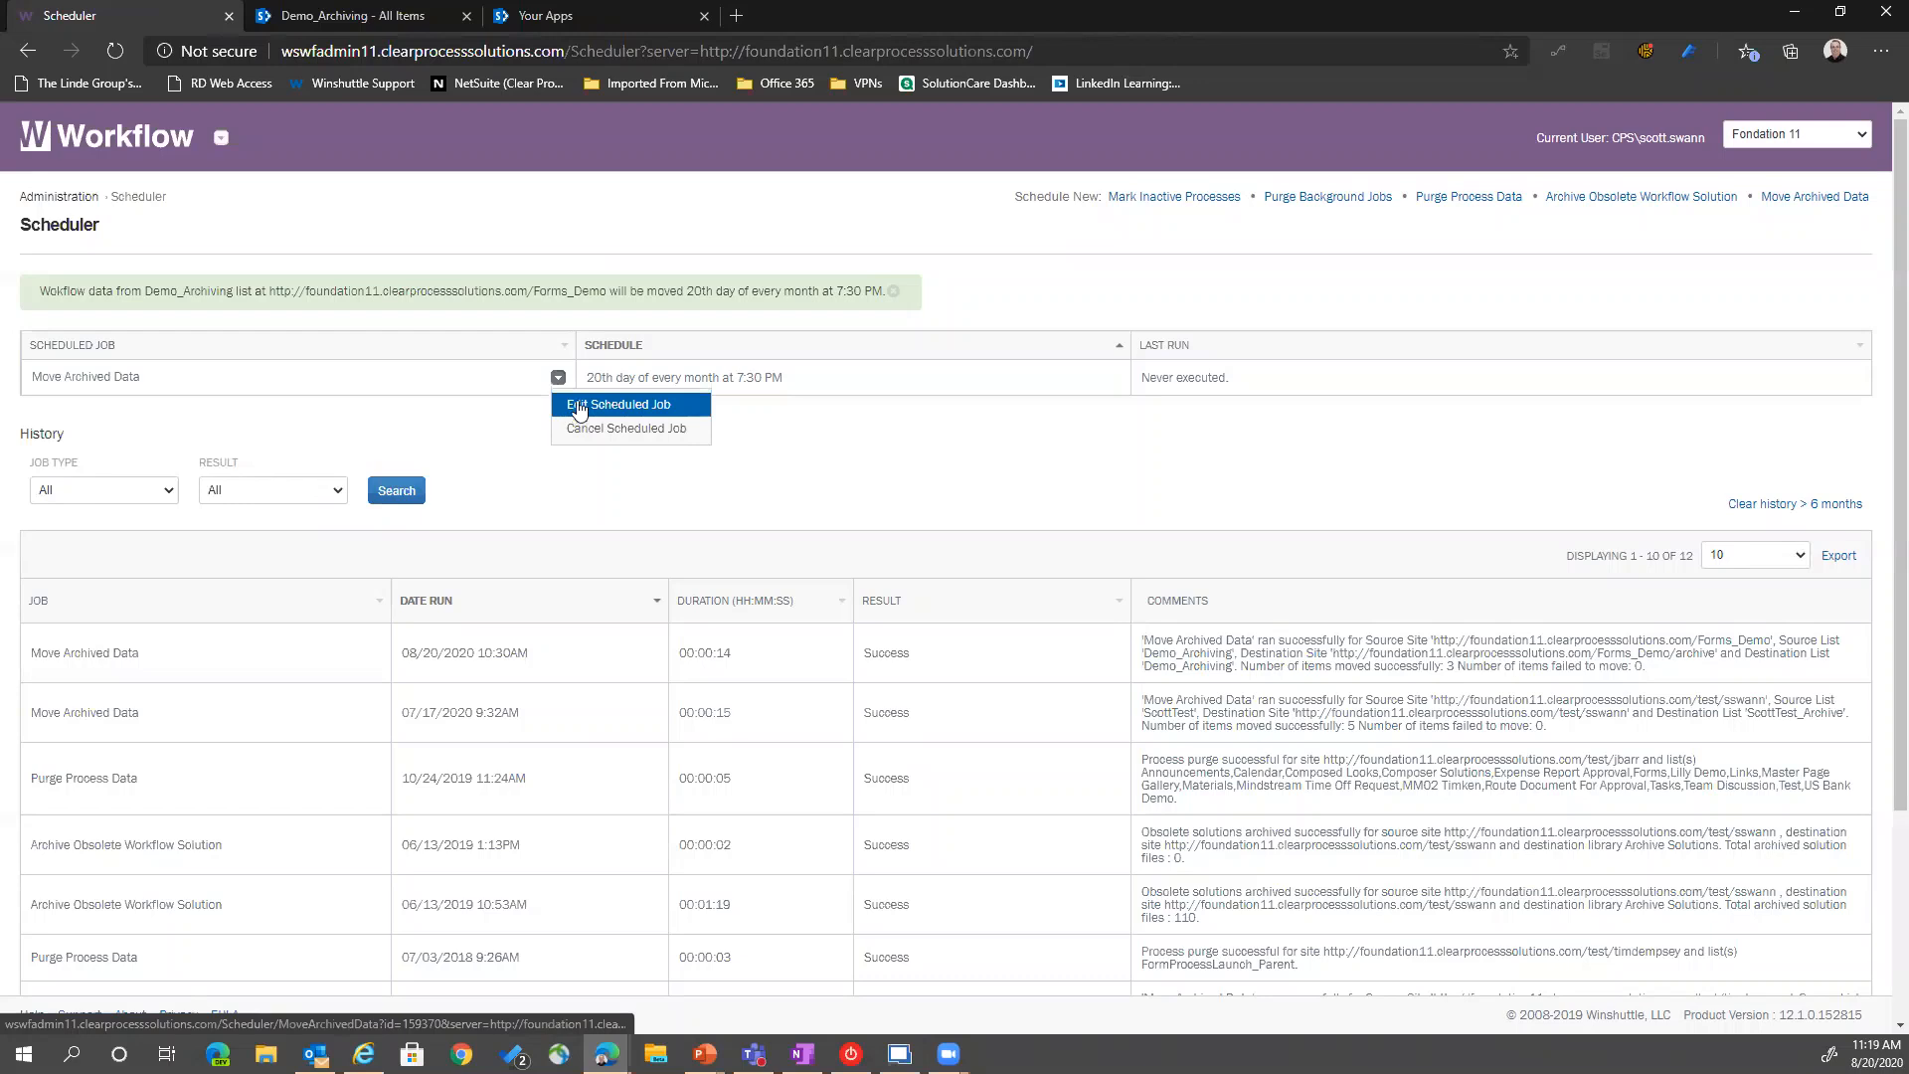
pyautogui.click(488, 248)
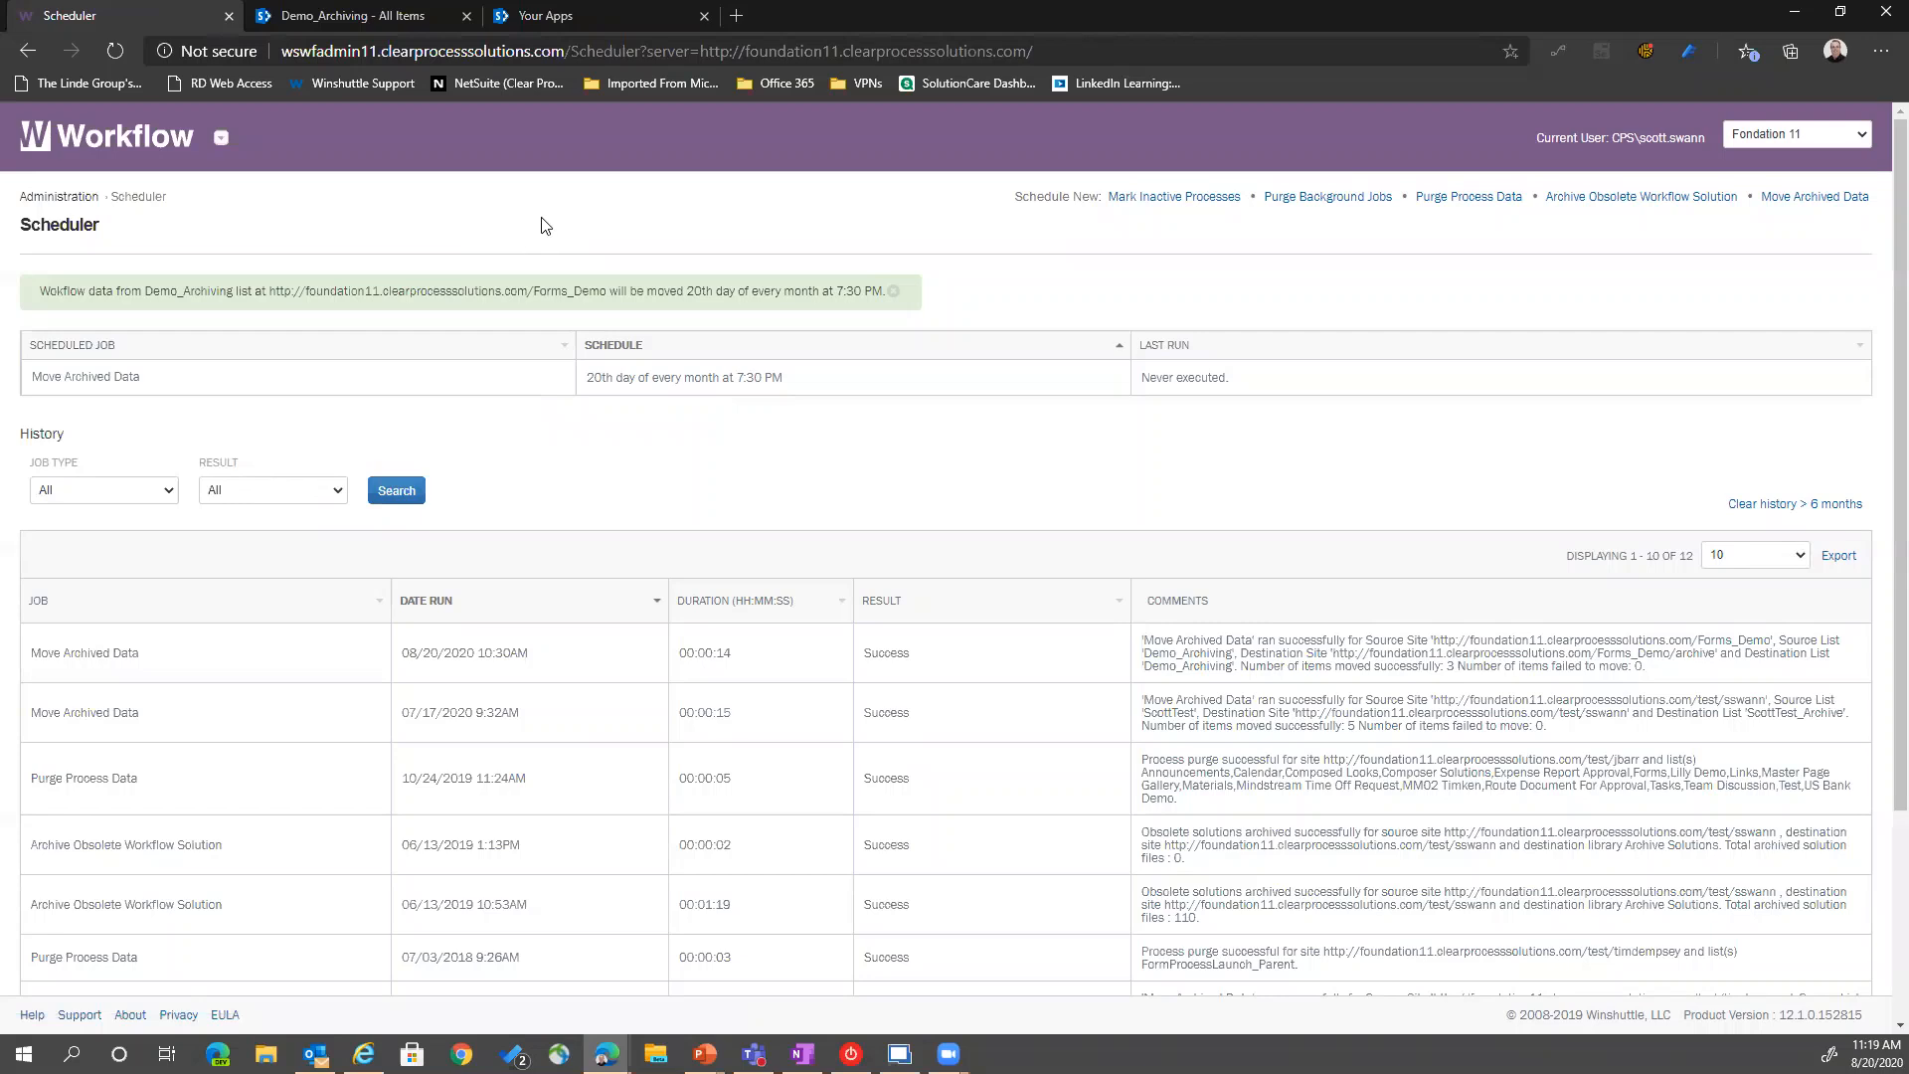
# Open the Demo_Archiving list on the Archive site
pyautogui.click(361, 24)
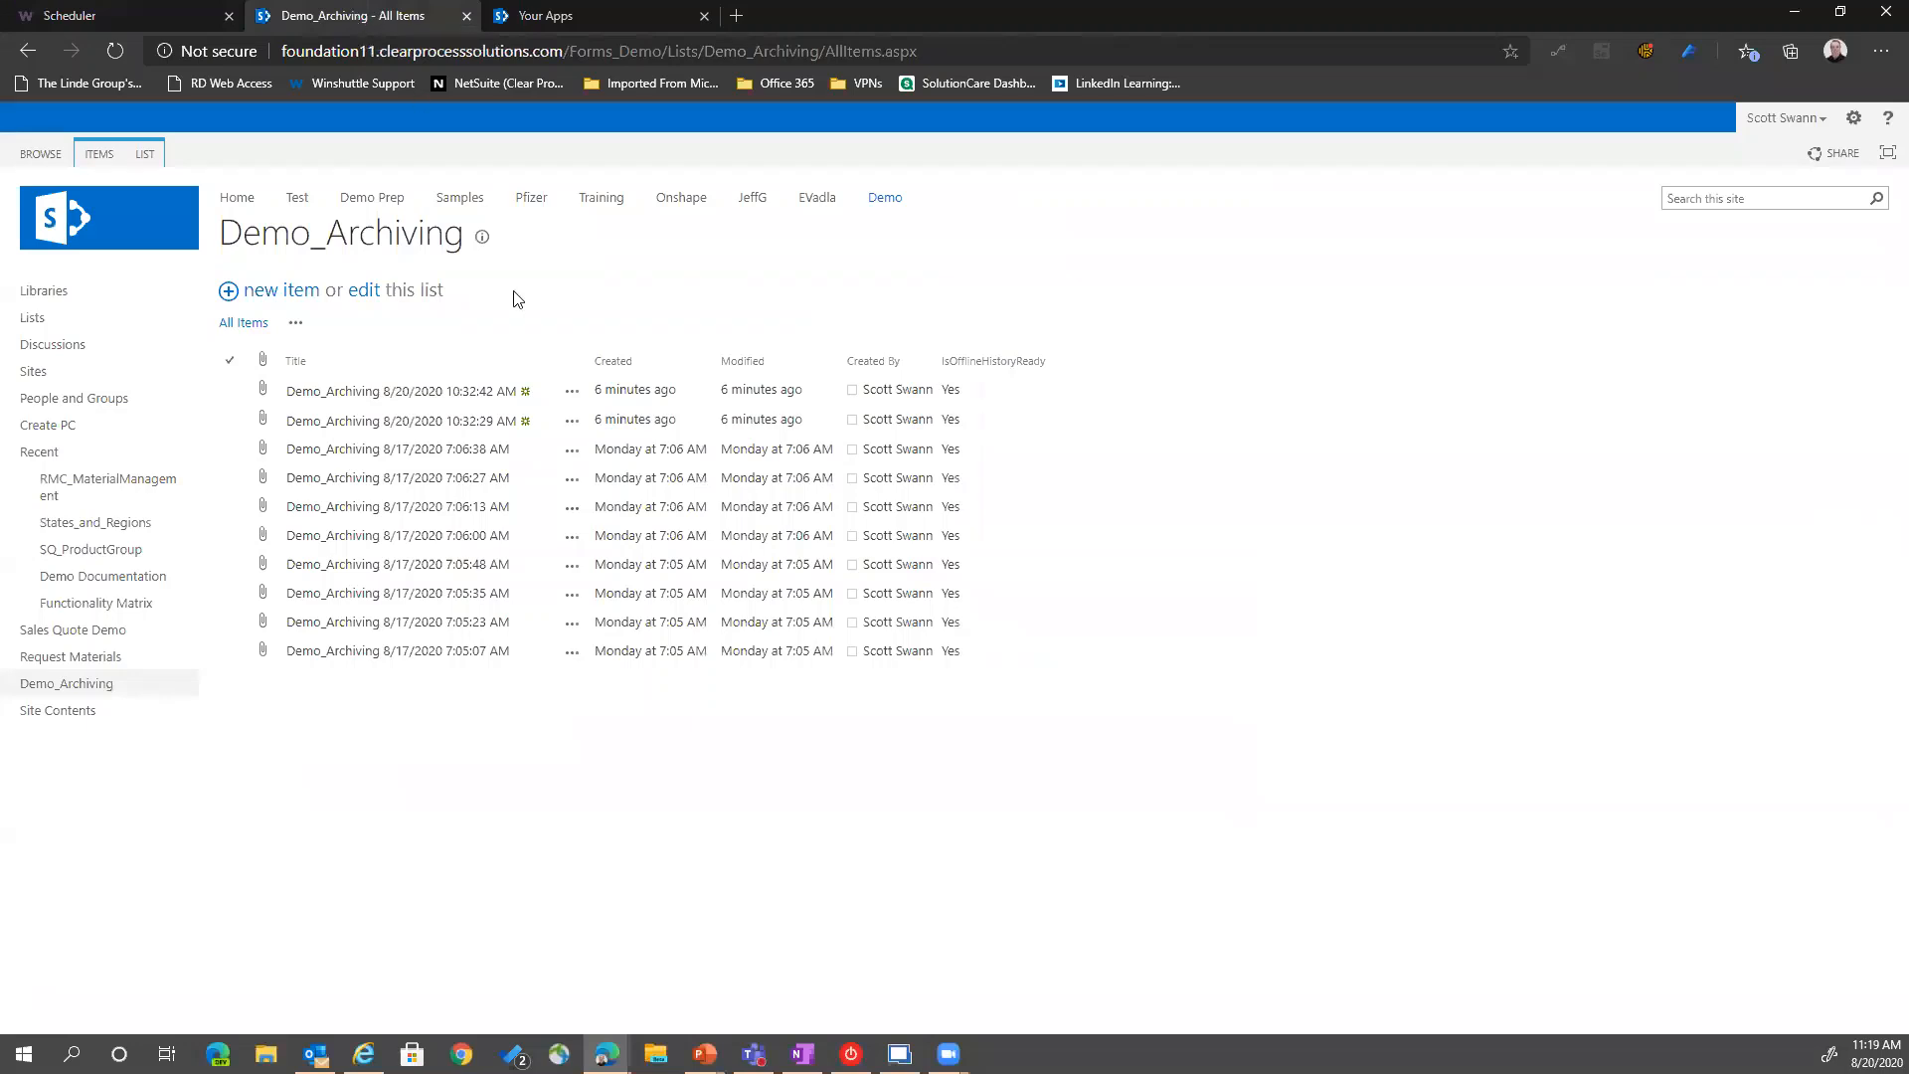
pyautogui.click(596, 16)
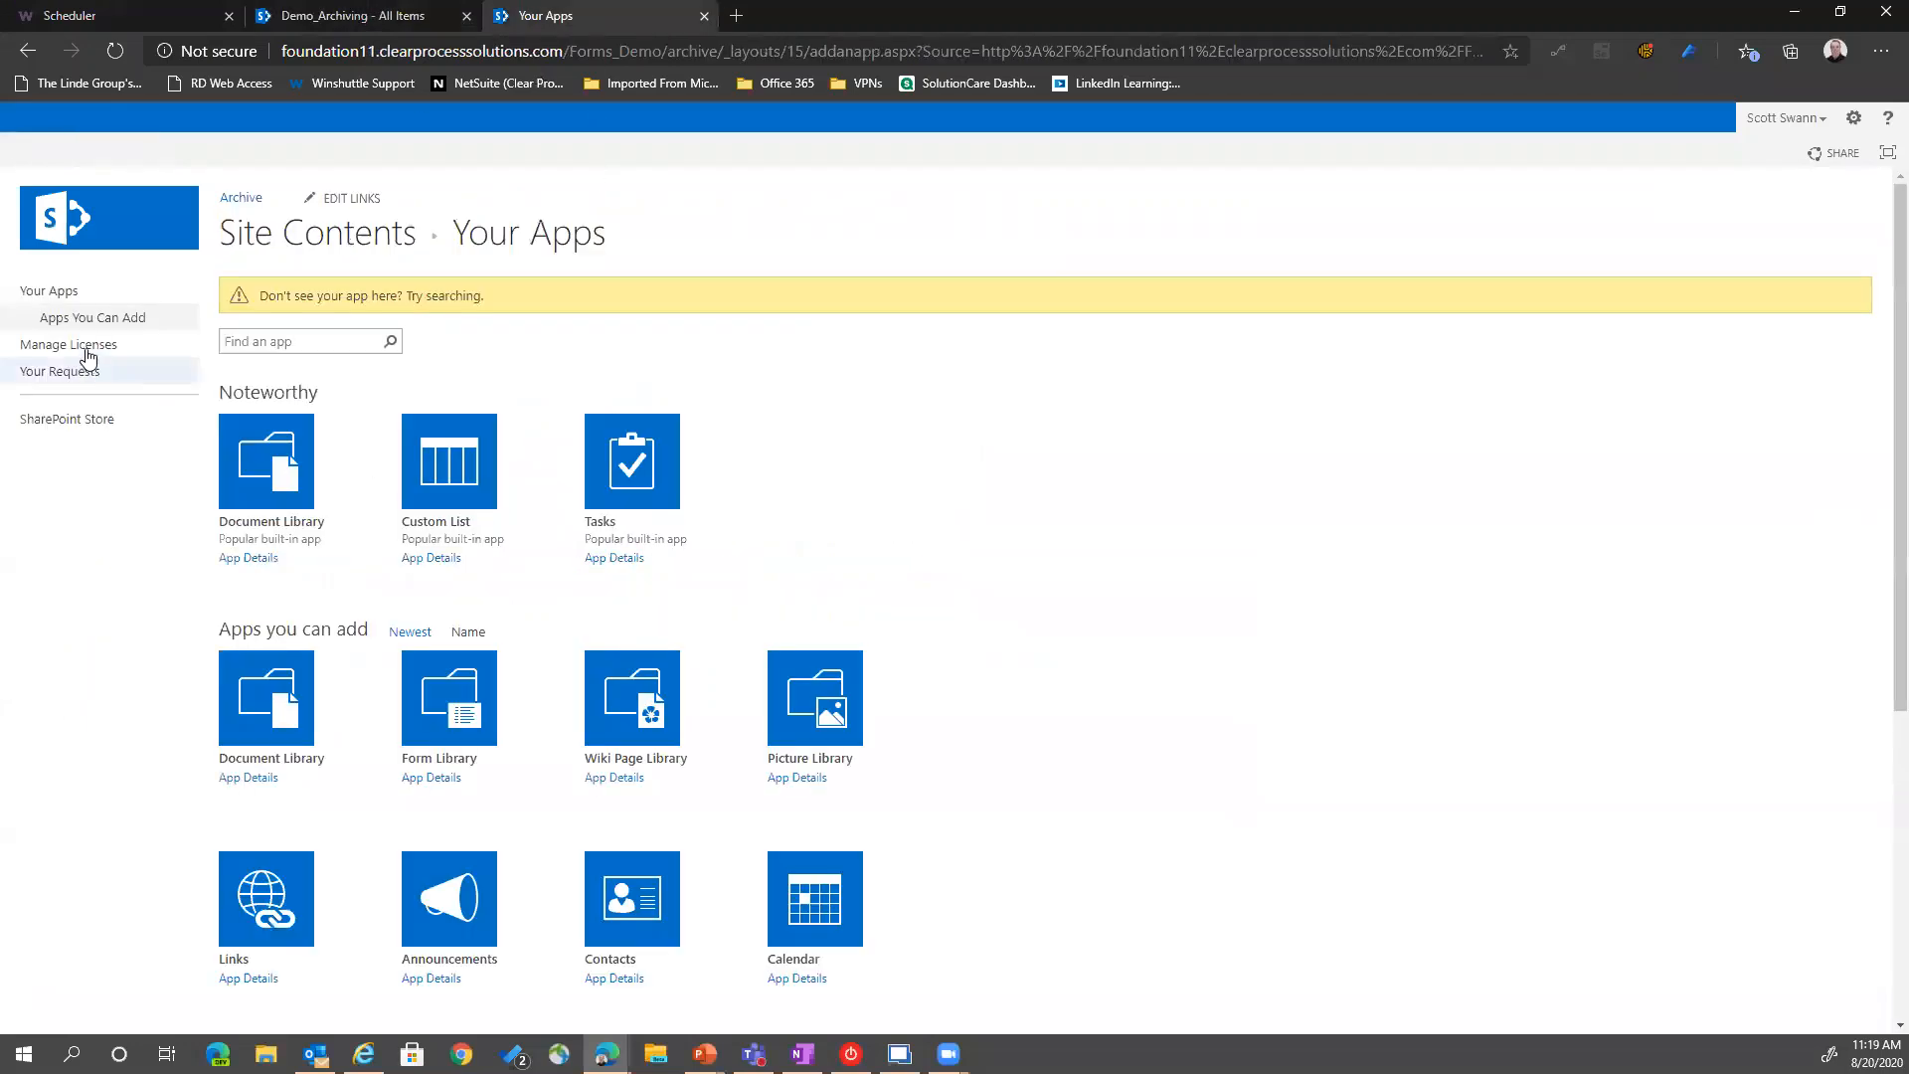
pyautogui.click(241, 197)
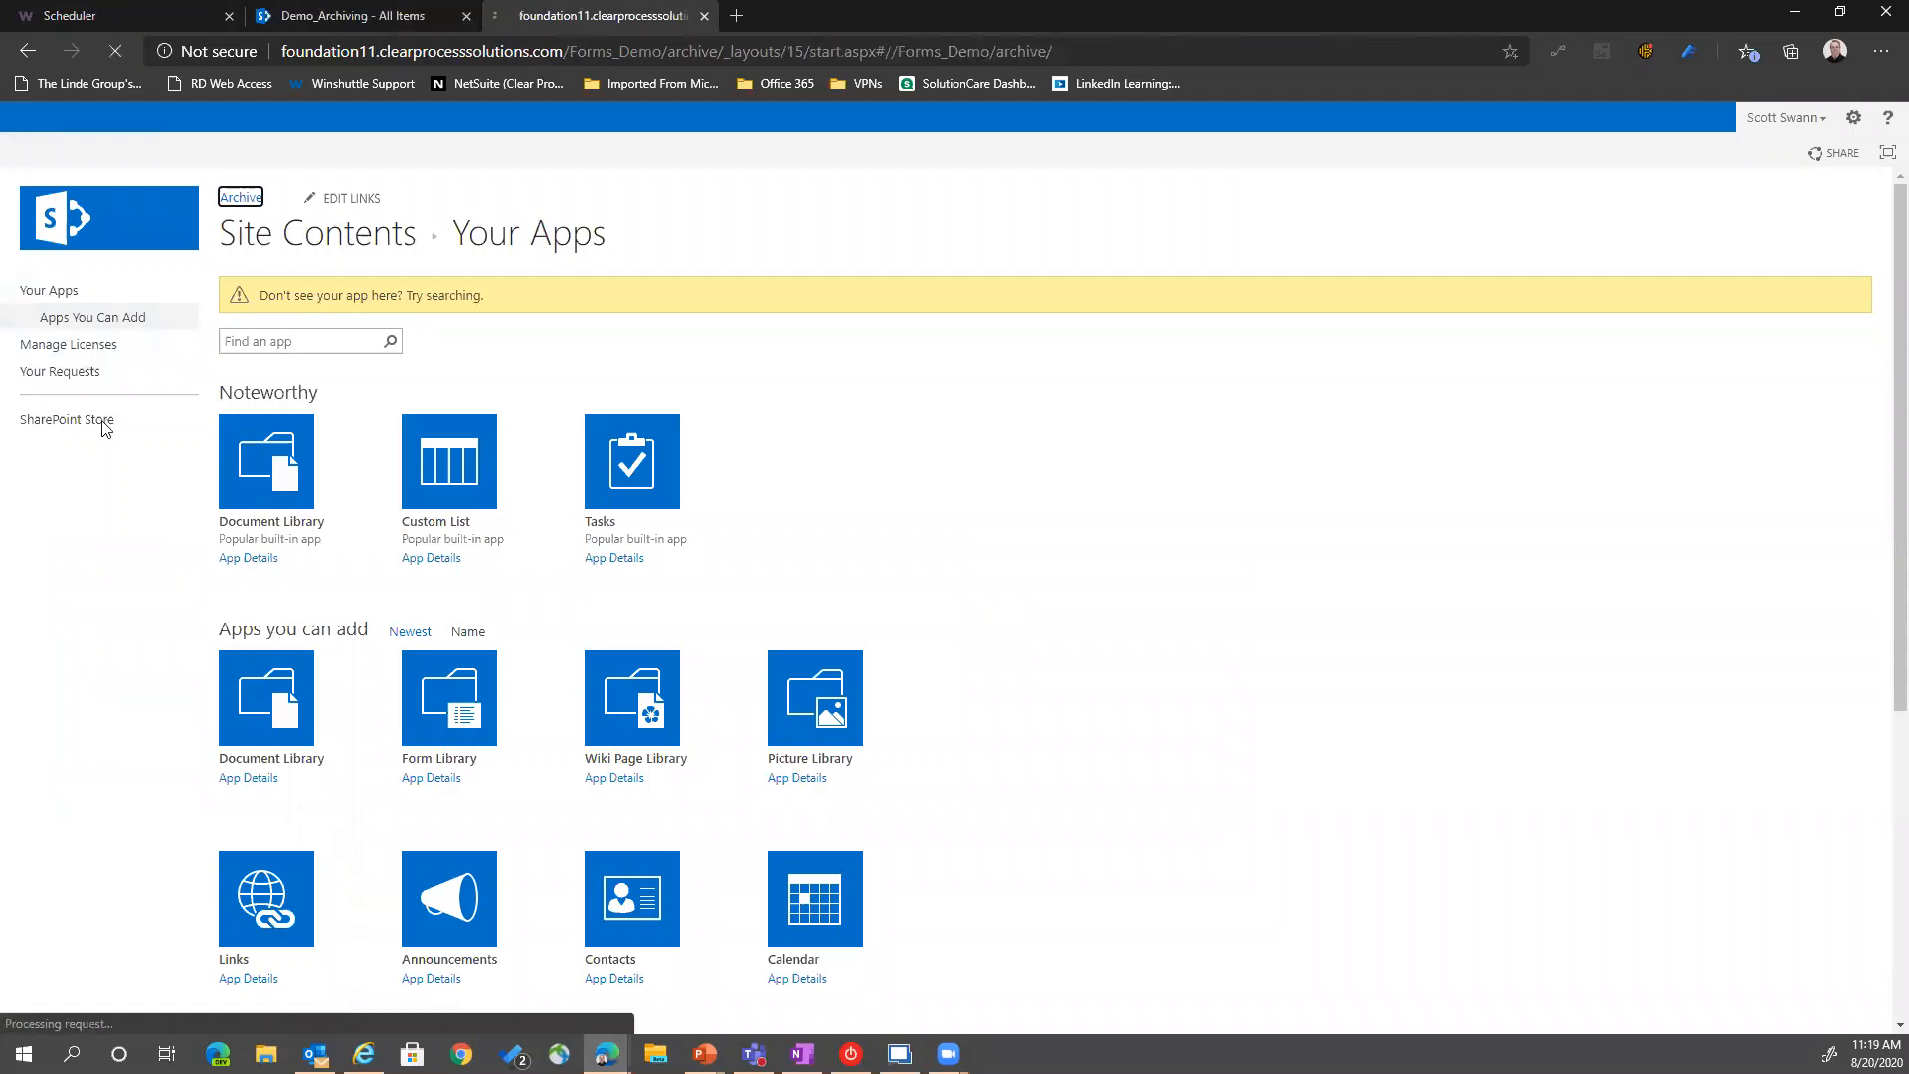
pyautogui.click(70, 397)
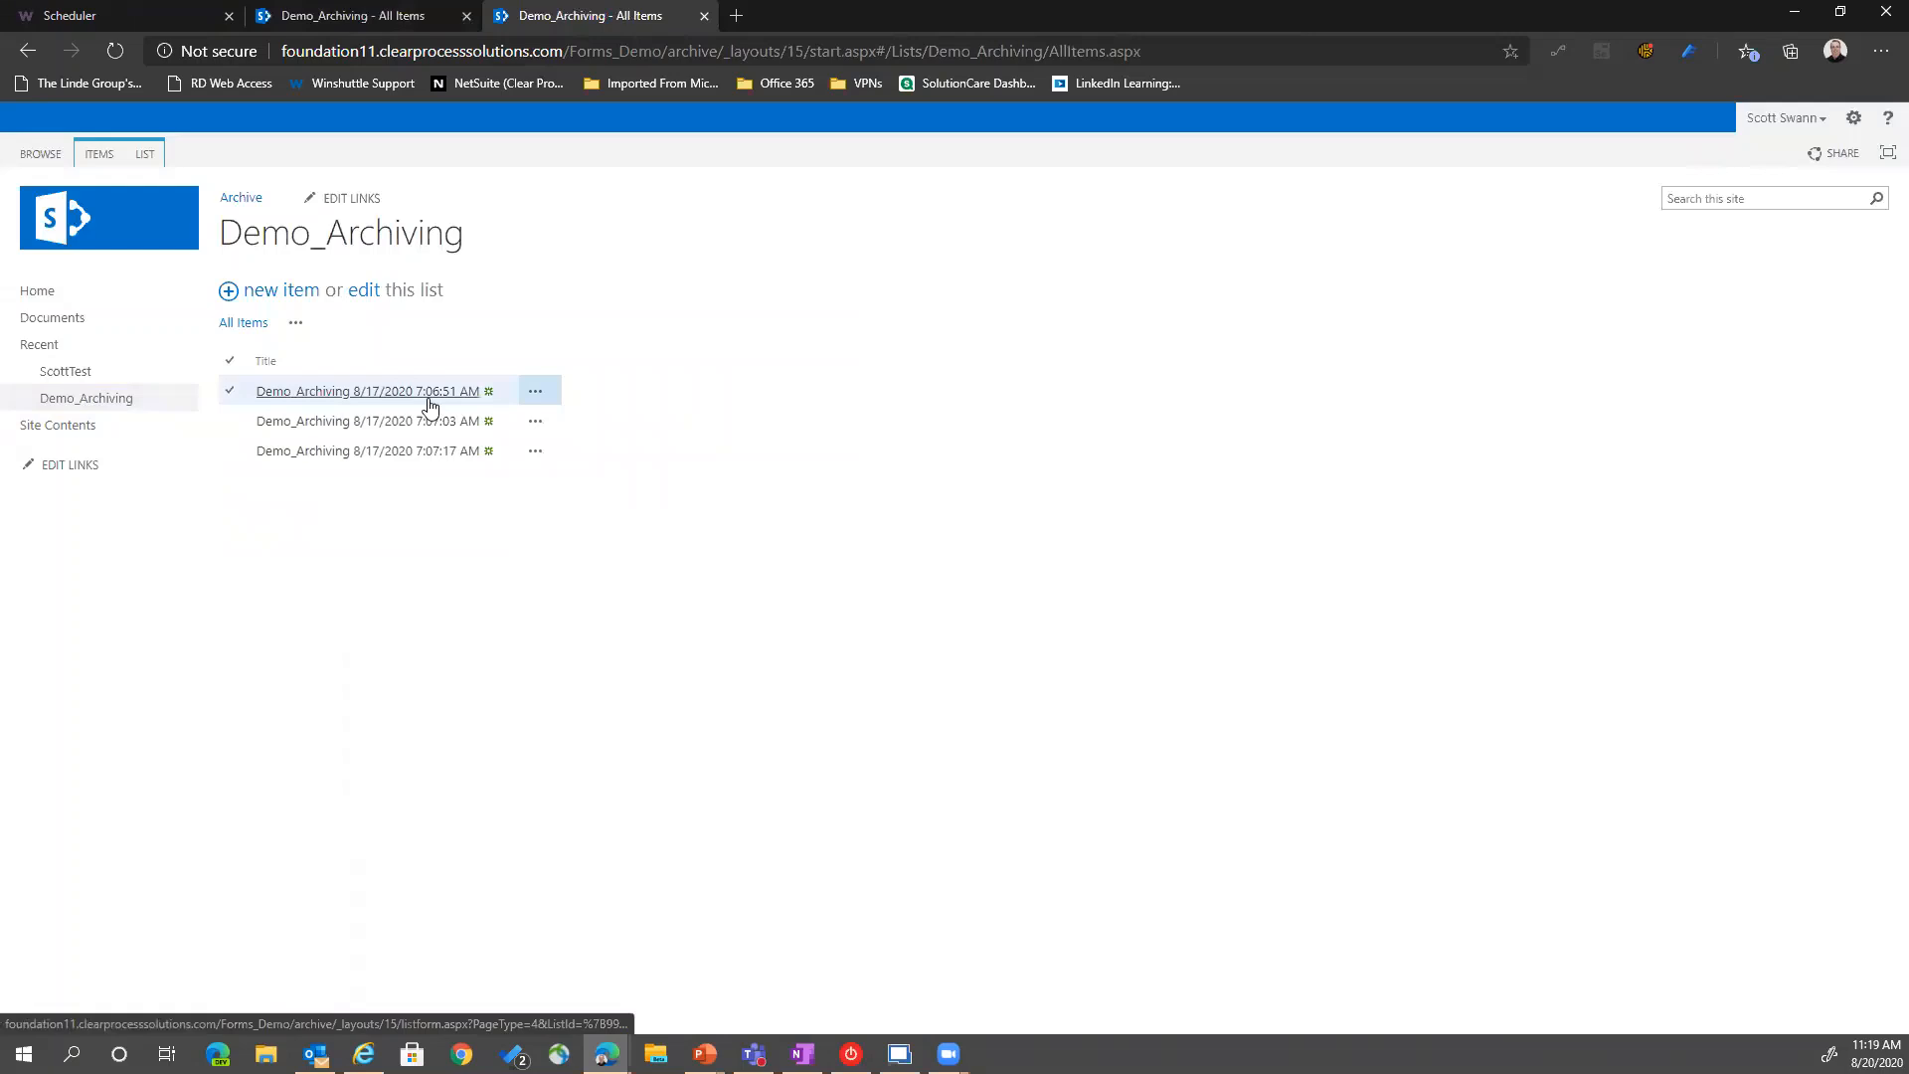
# Open the archived item Demo_Archiving 8/17/2020 7:06:51 AM and examine its WinshuttleArchivedHistory and IsOfflineHistoryReady fields
pyautogui.click(346, 400)
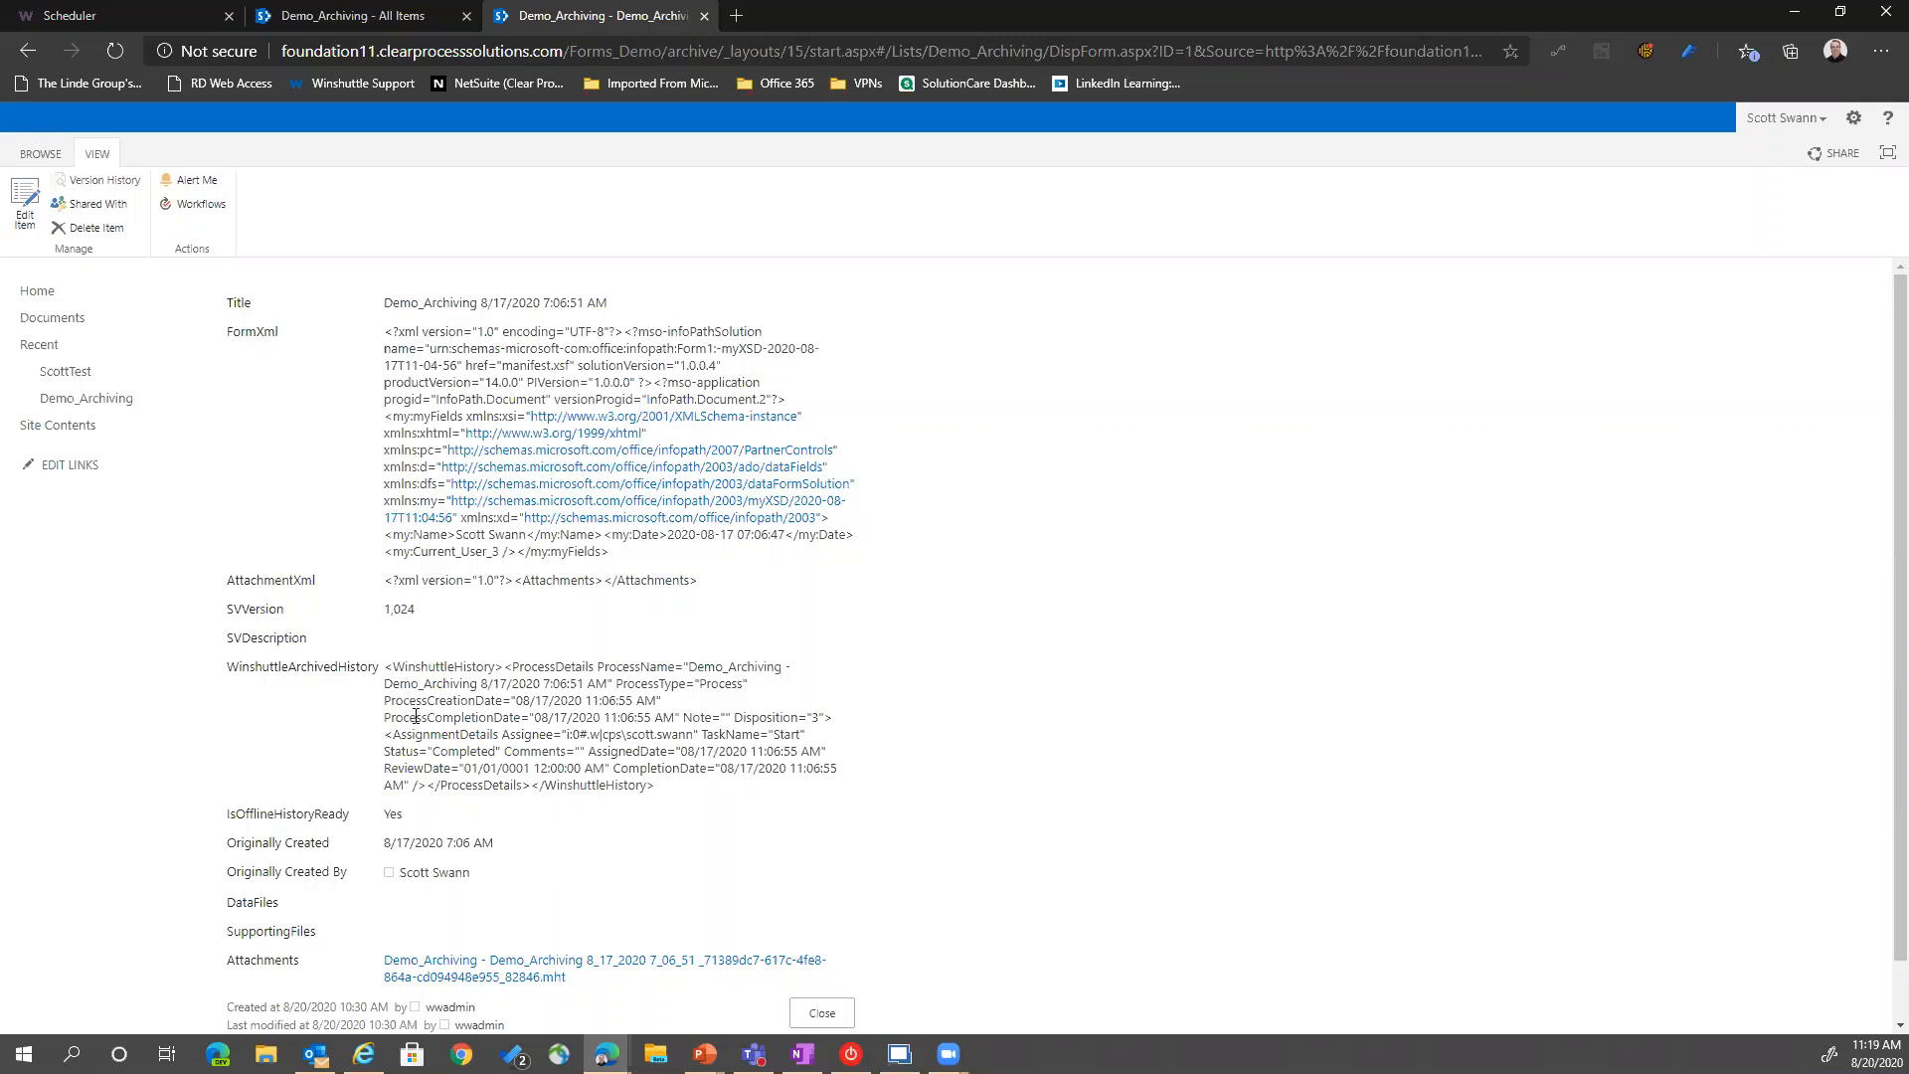
pyautogui.scroll(-1, 416, 716)
pyautogui.moveTo(388, 603); pyautogui.dragTo(694, 731)
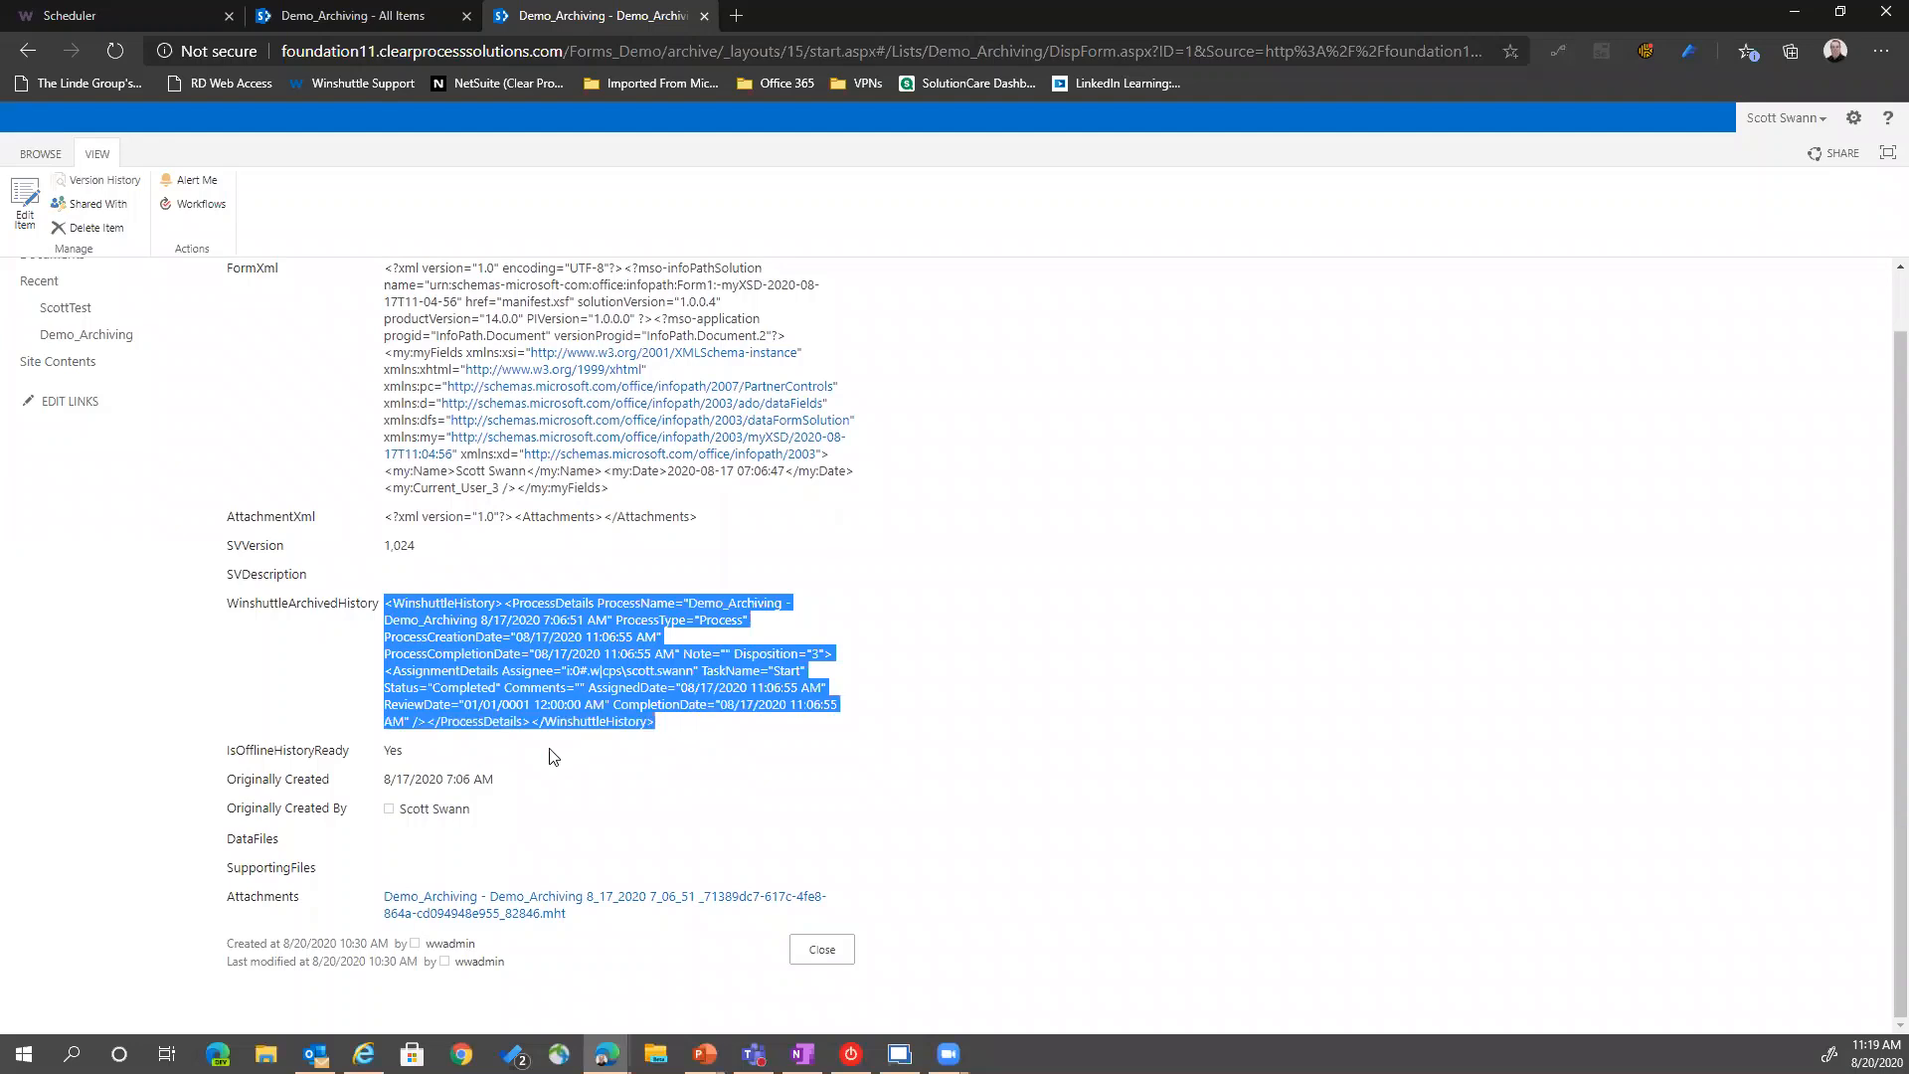
pyautogui.doubleClick(392, 748)
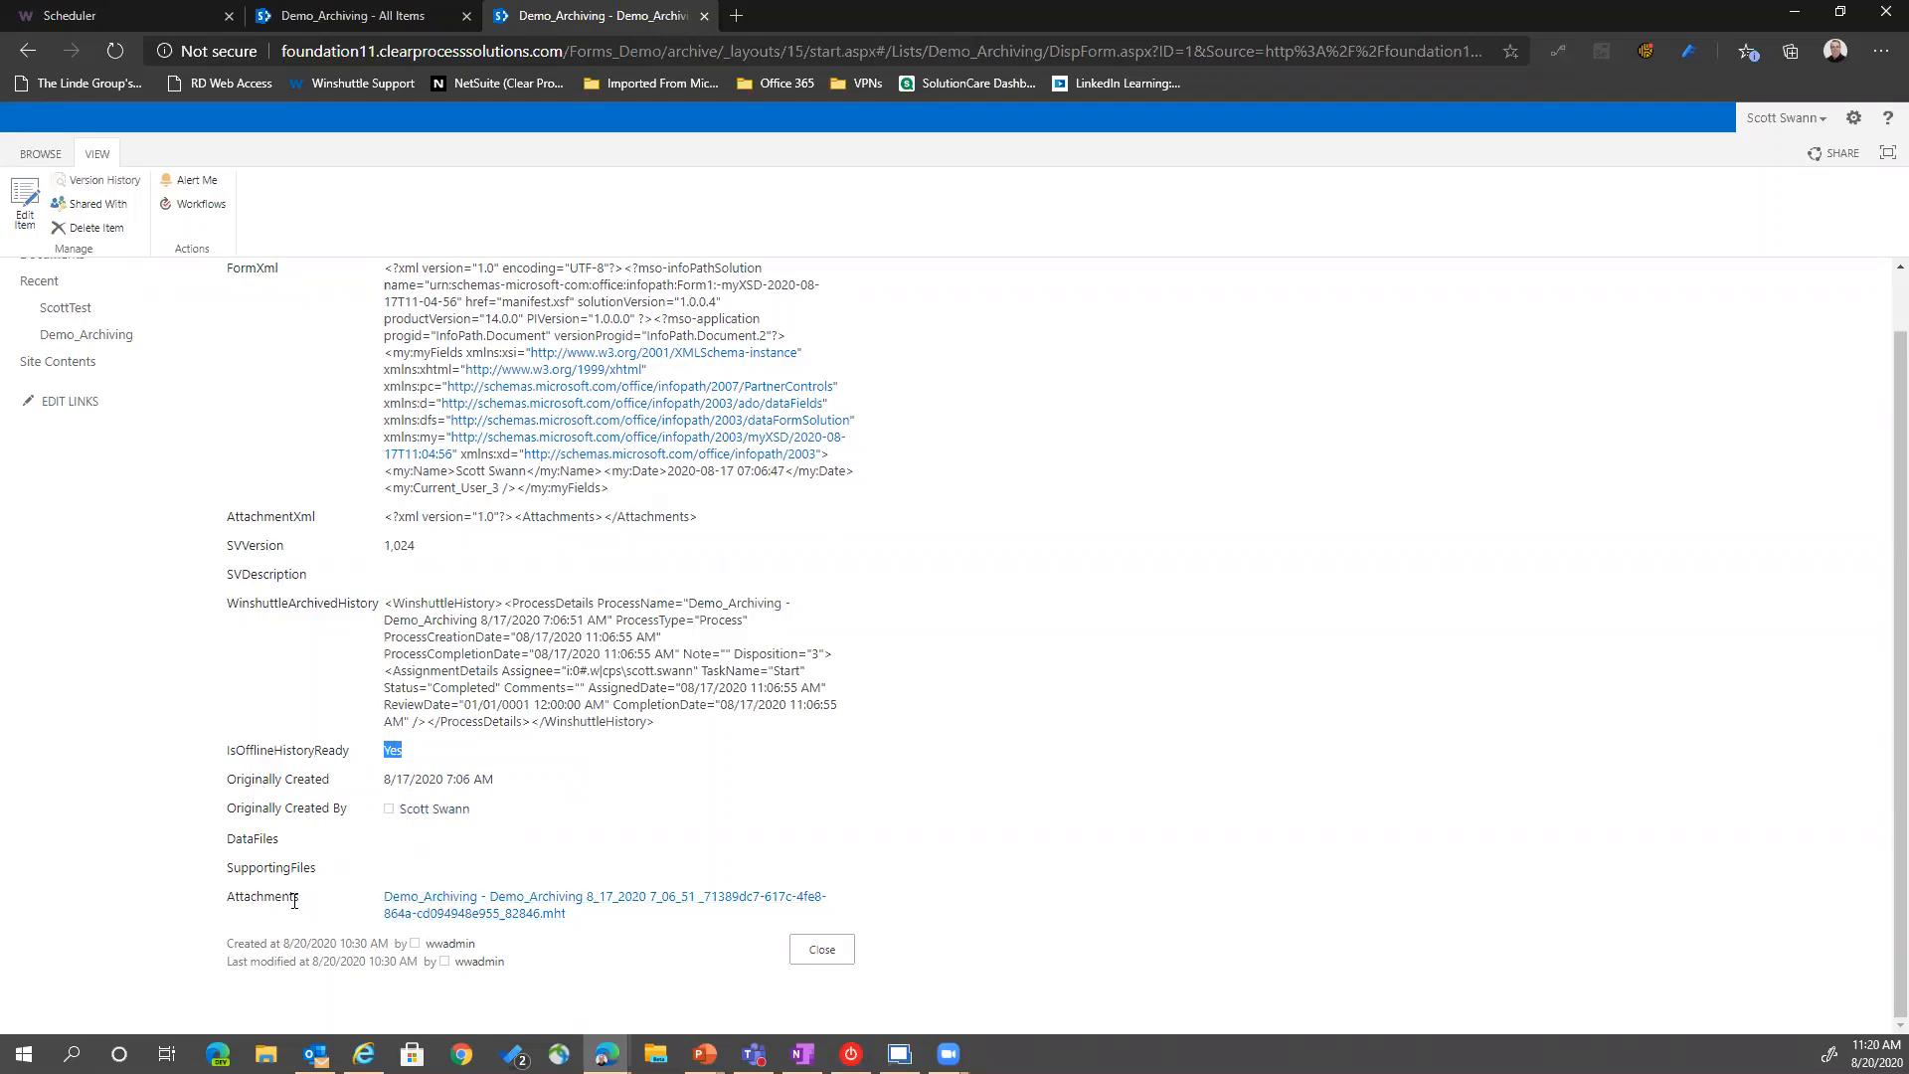
# Download the archived item's attached .mht file and open it to view the saved form
pyautogui.click(557, 921)
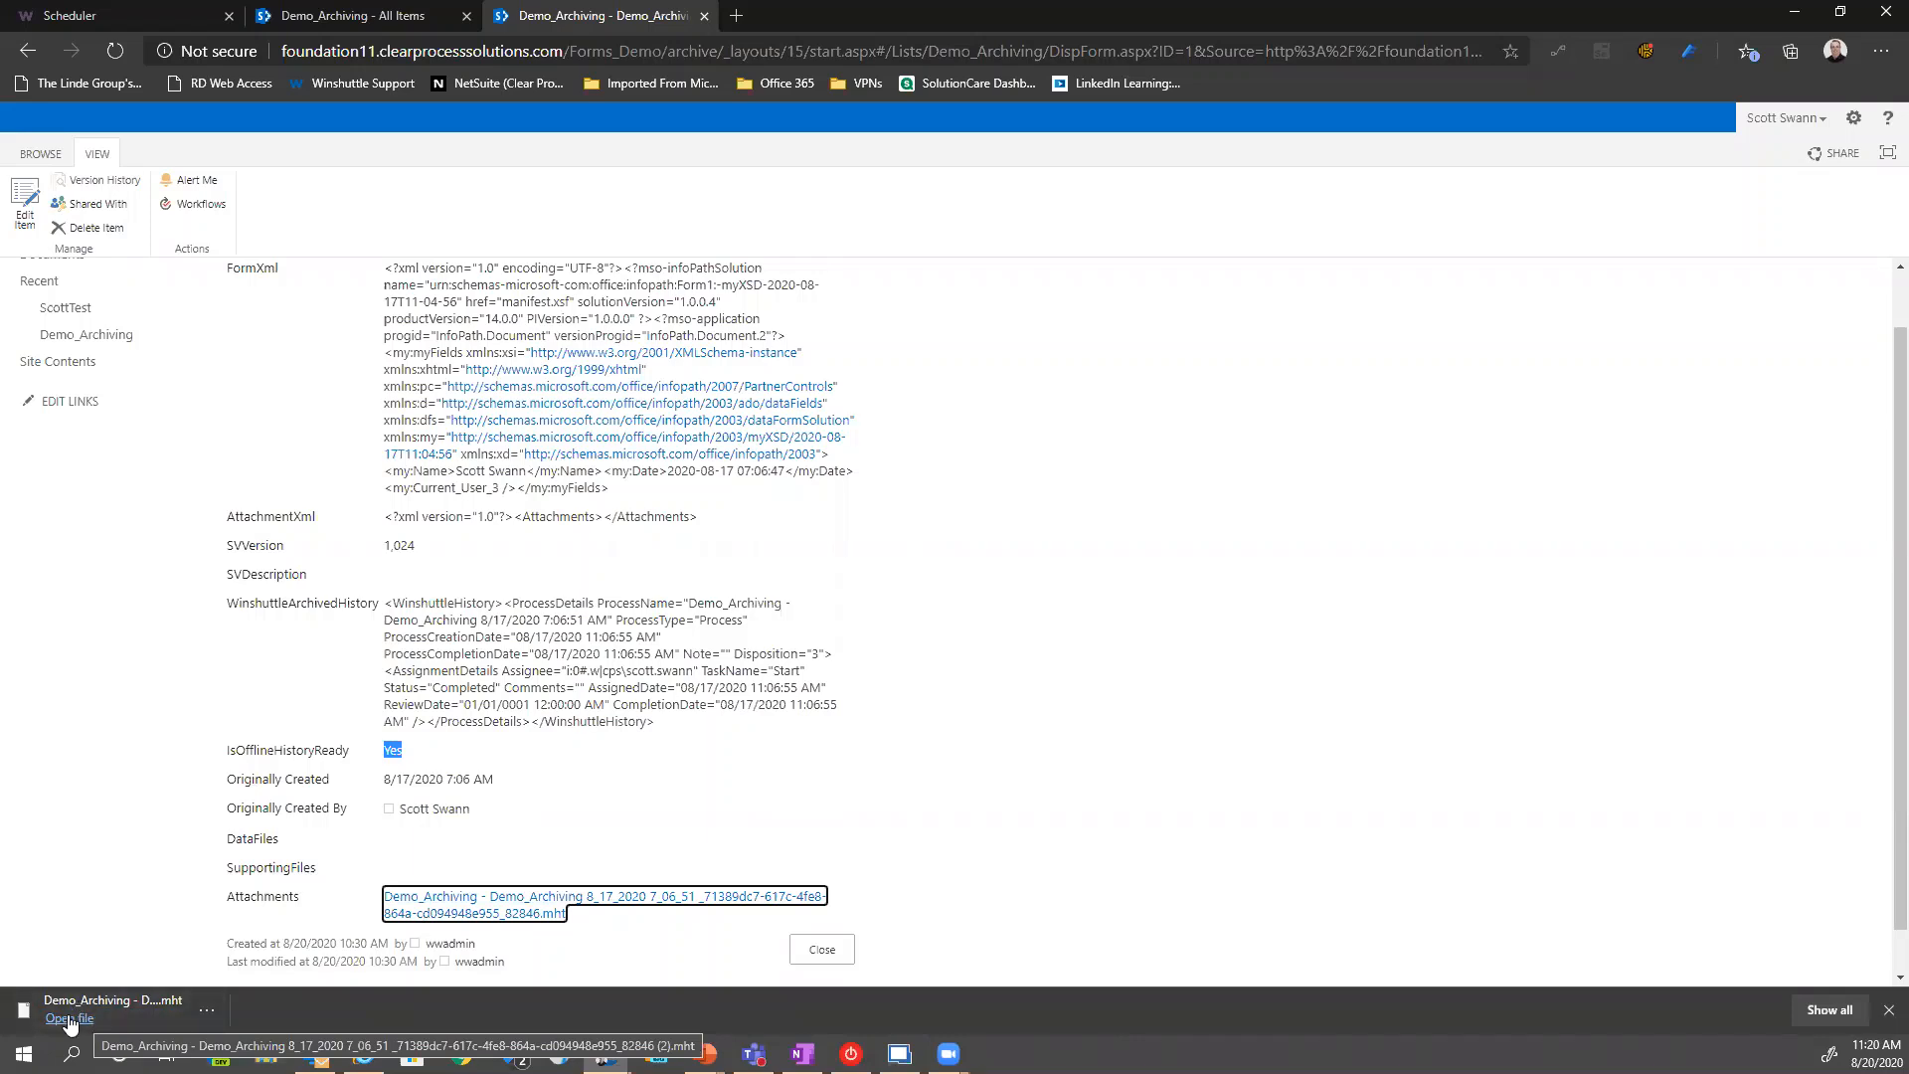
pyautogui.click(69, 1021)
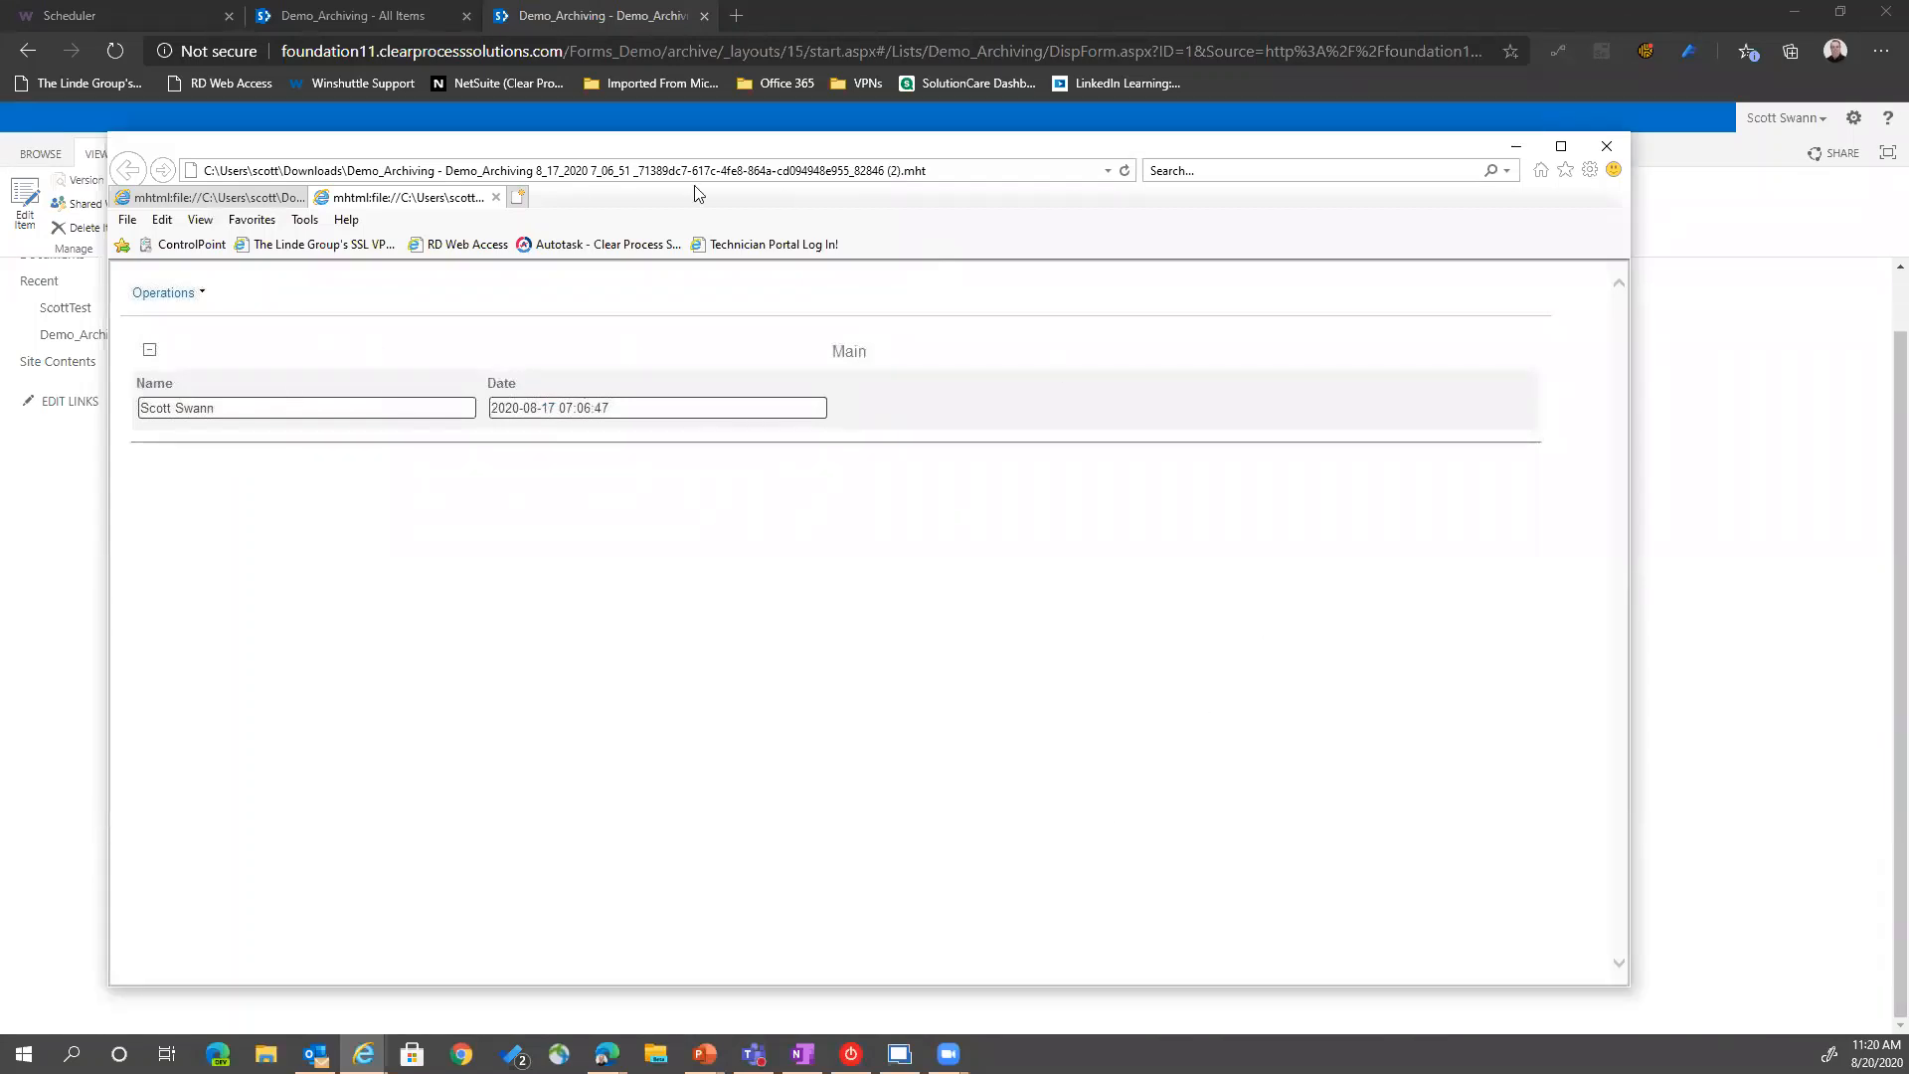
pyautogui.click(1517, 153)
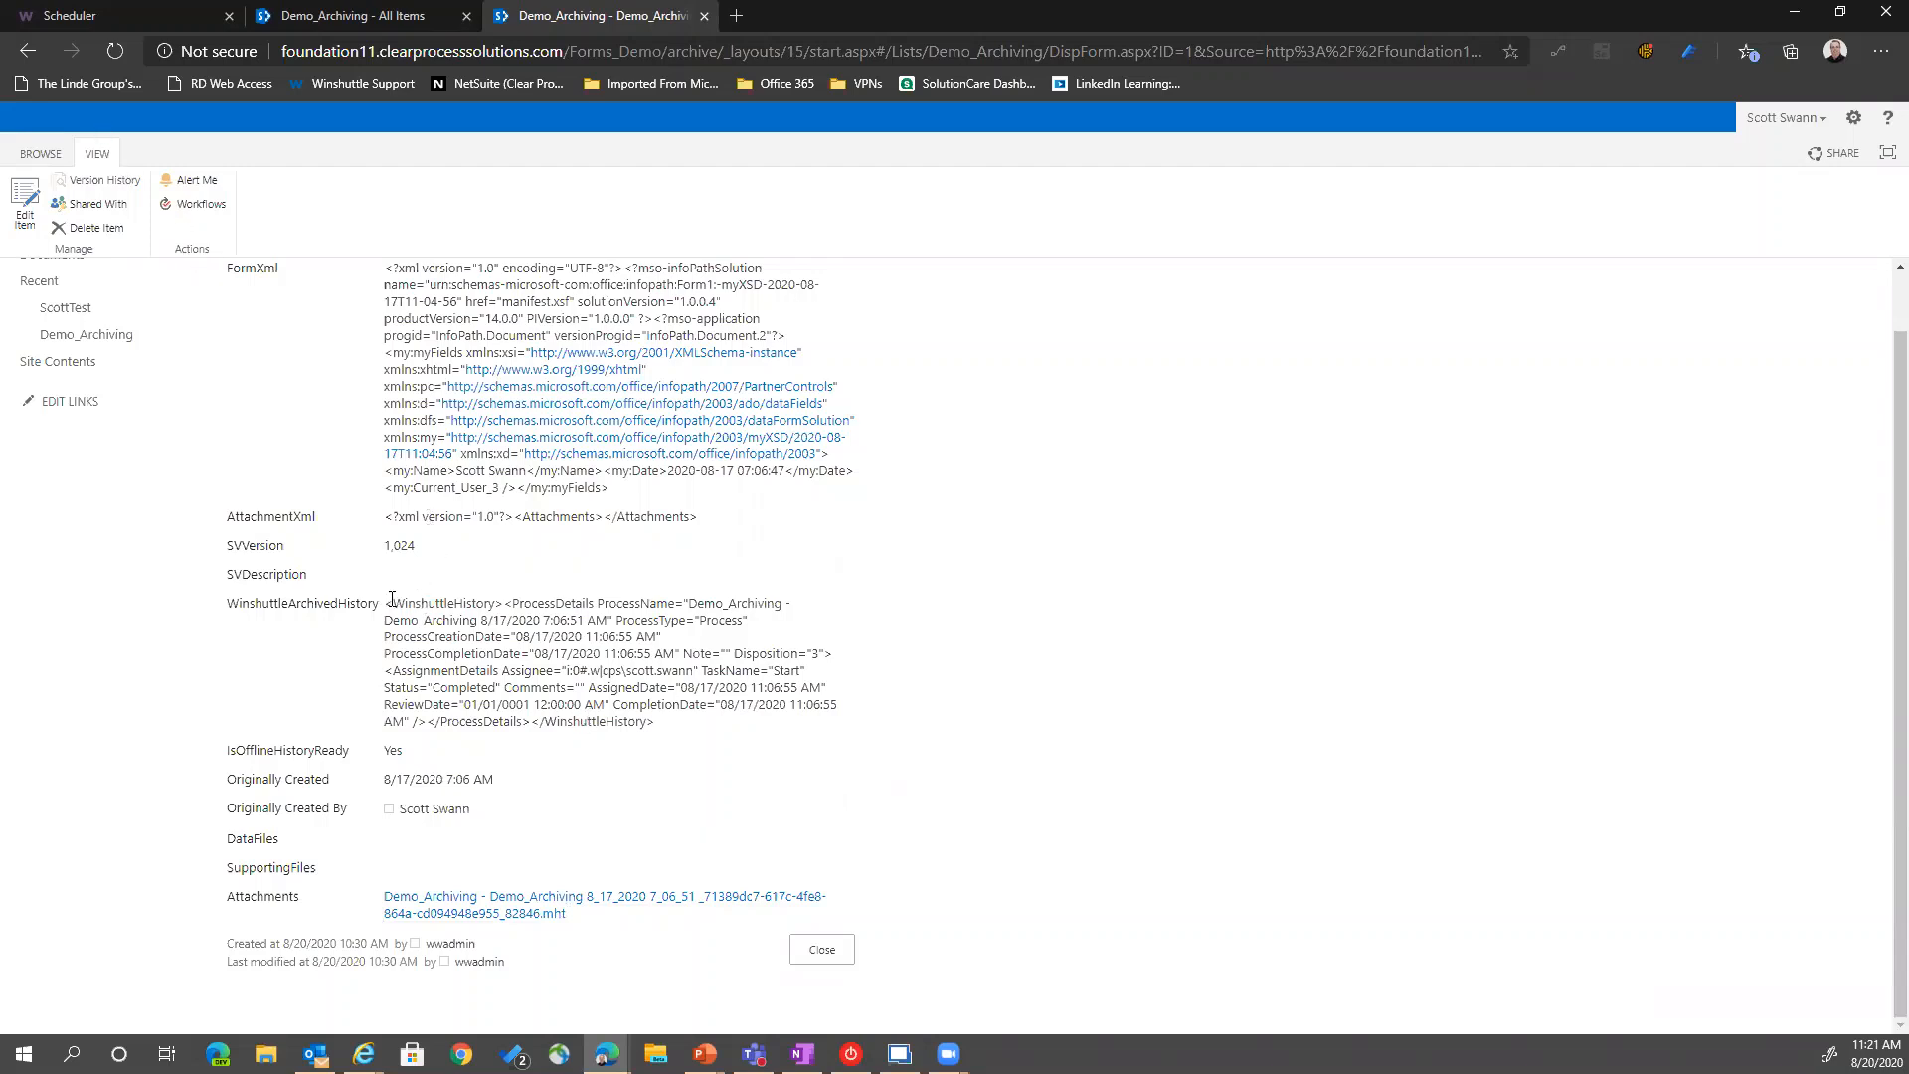
# Review the item's raw archived history, and view its Winshuttle History (Archived) from the list with the assignment details expanded
pyautogui.moveTo(392, 602); pyautogui.dragTo(656, 722)
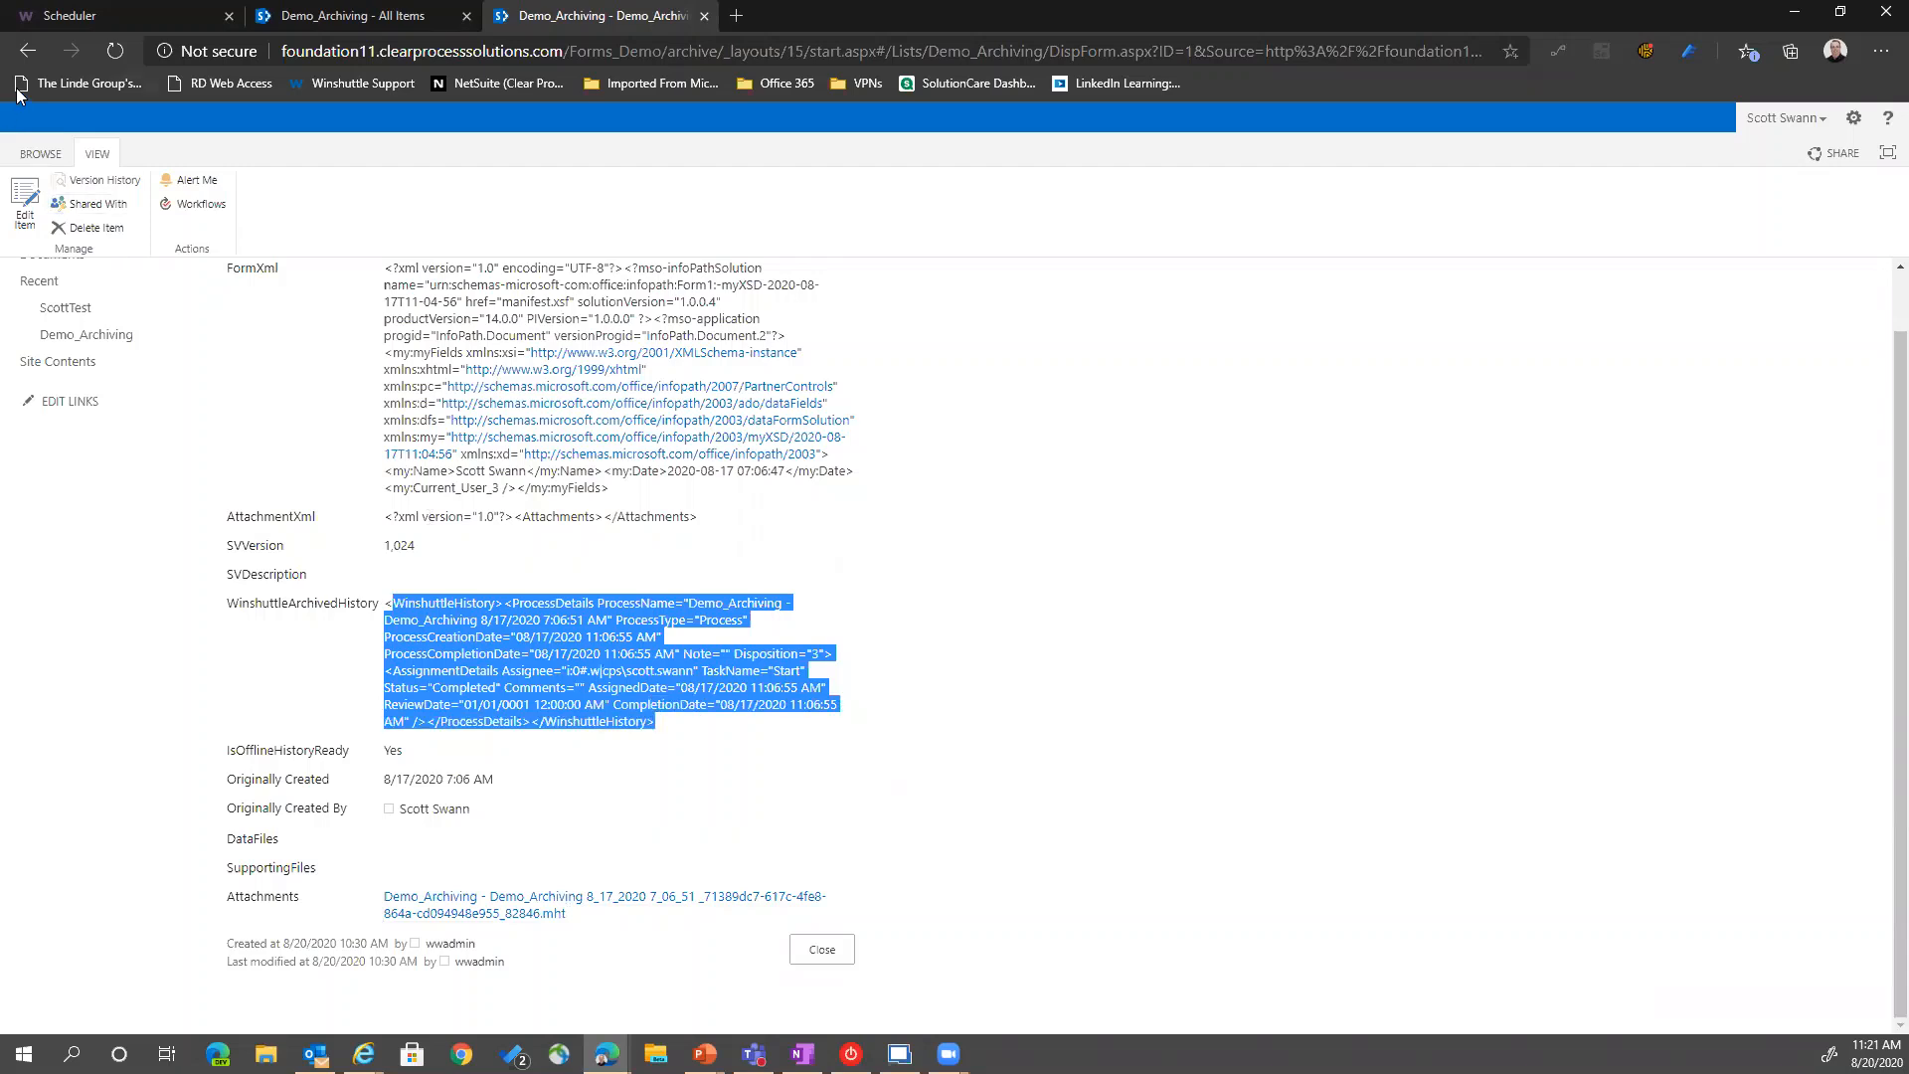
pyautogui.click(29, 55)
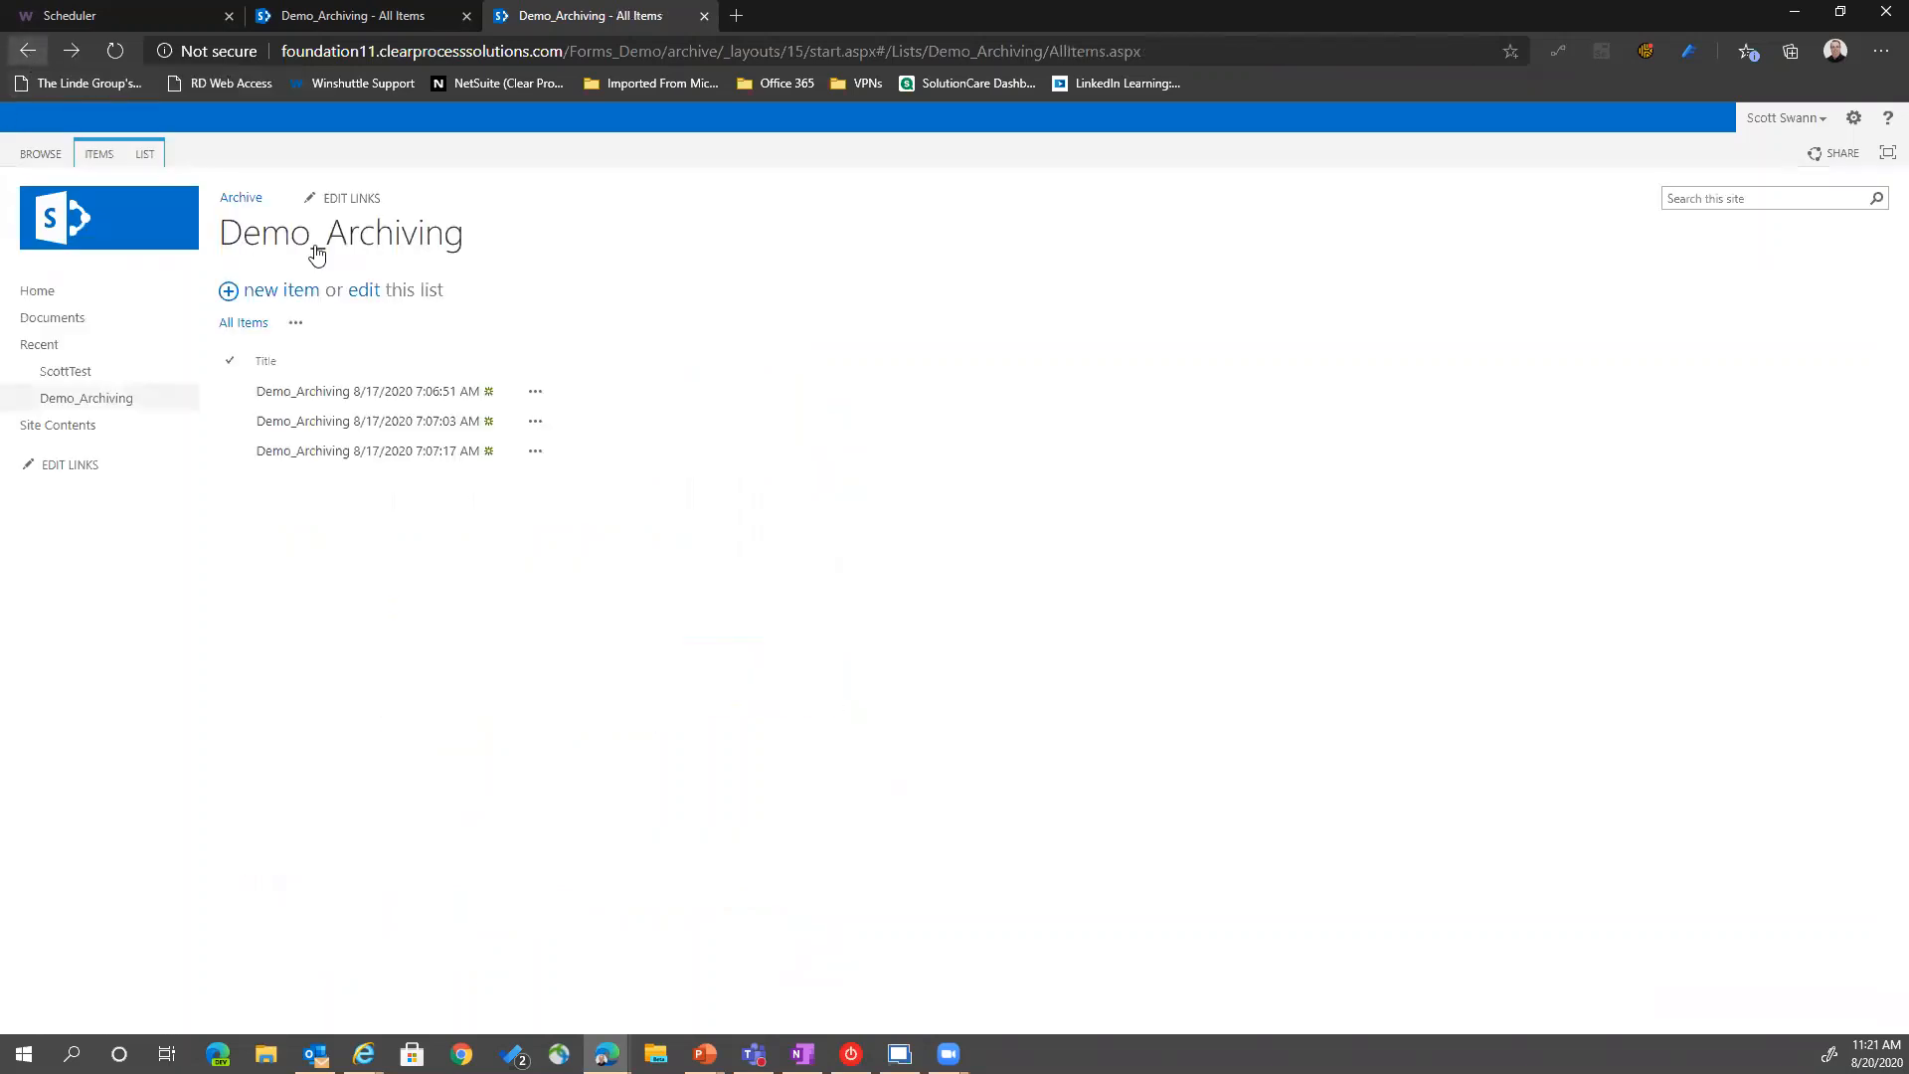
pyautogui.click(536, 397)
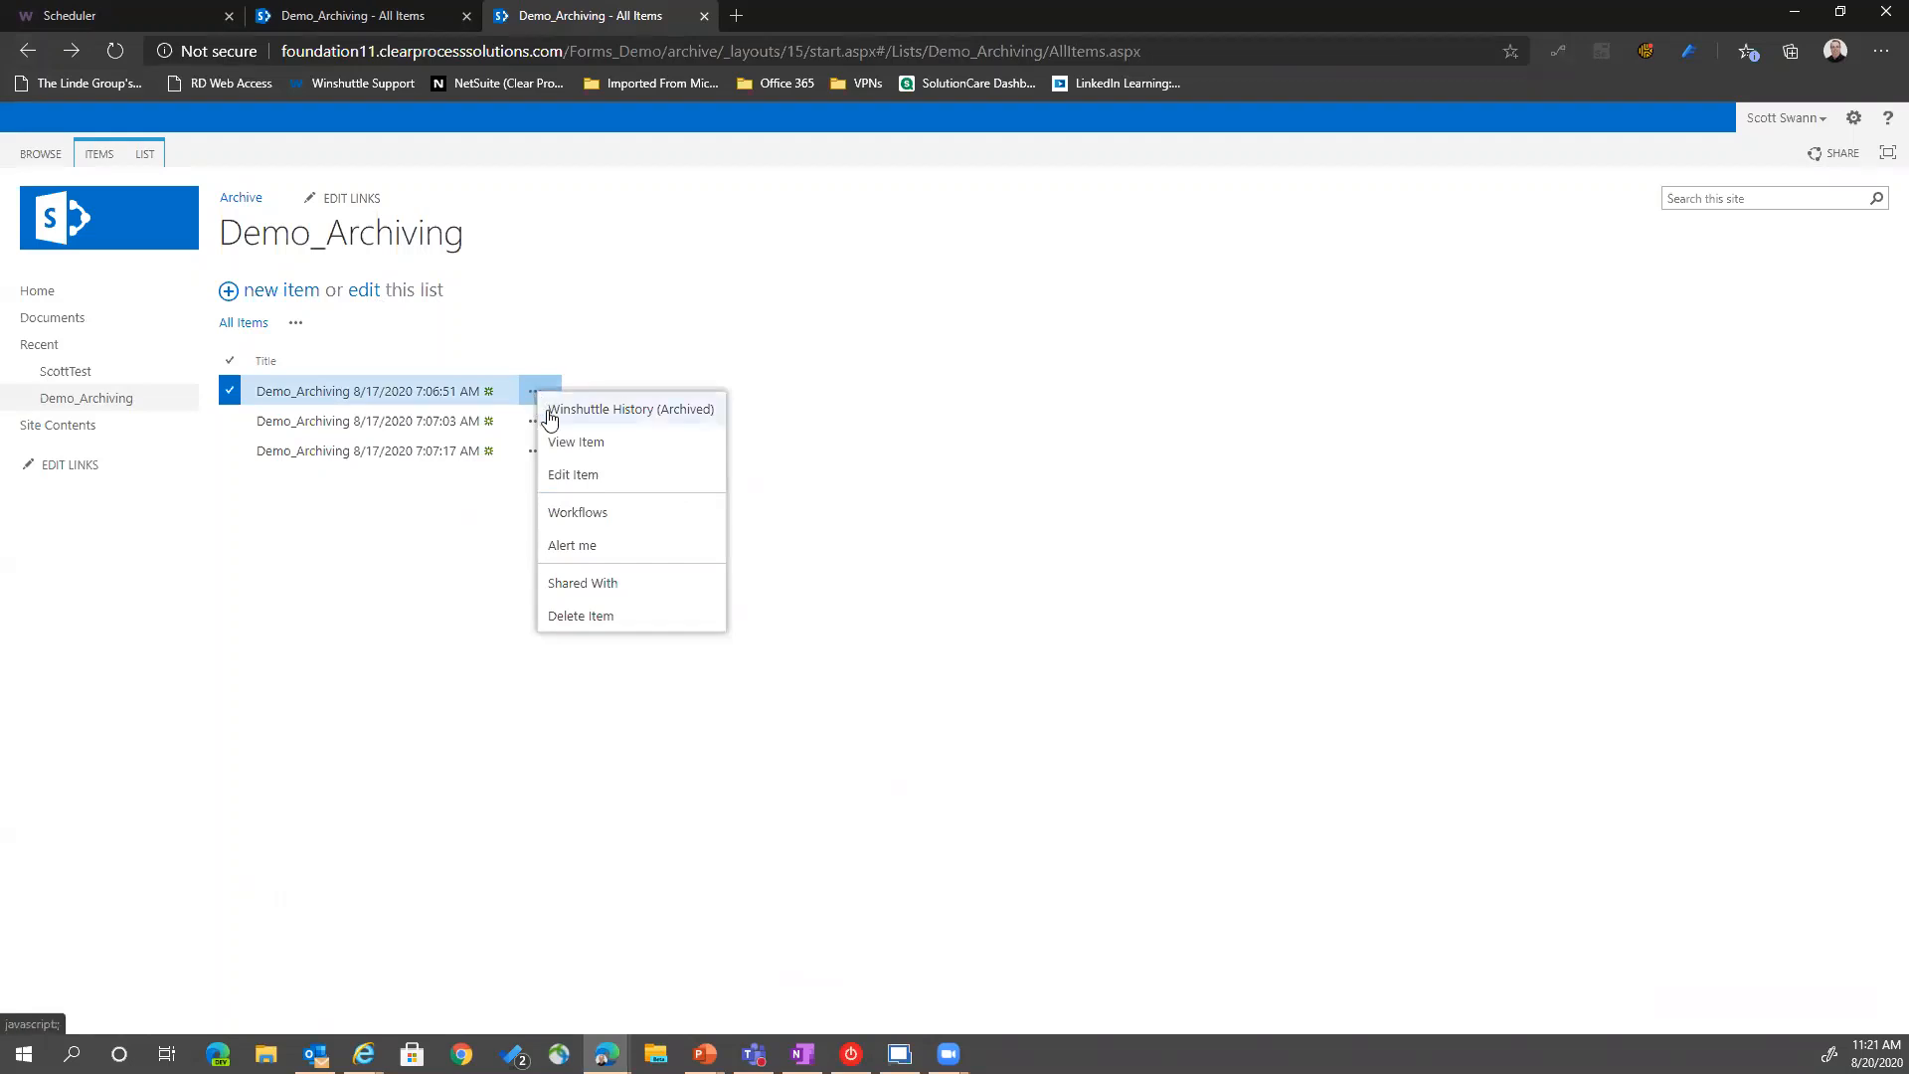
pyautogui.click(605, 417)
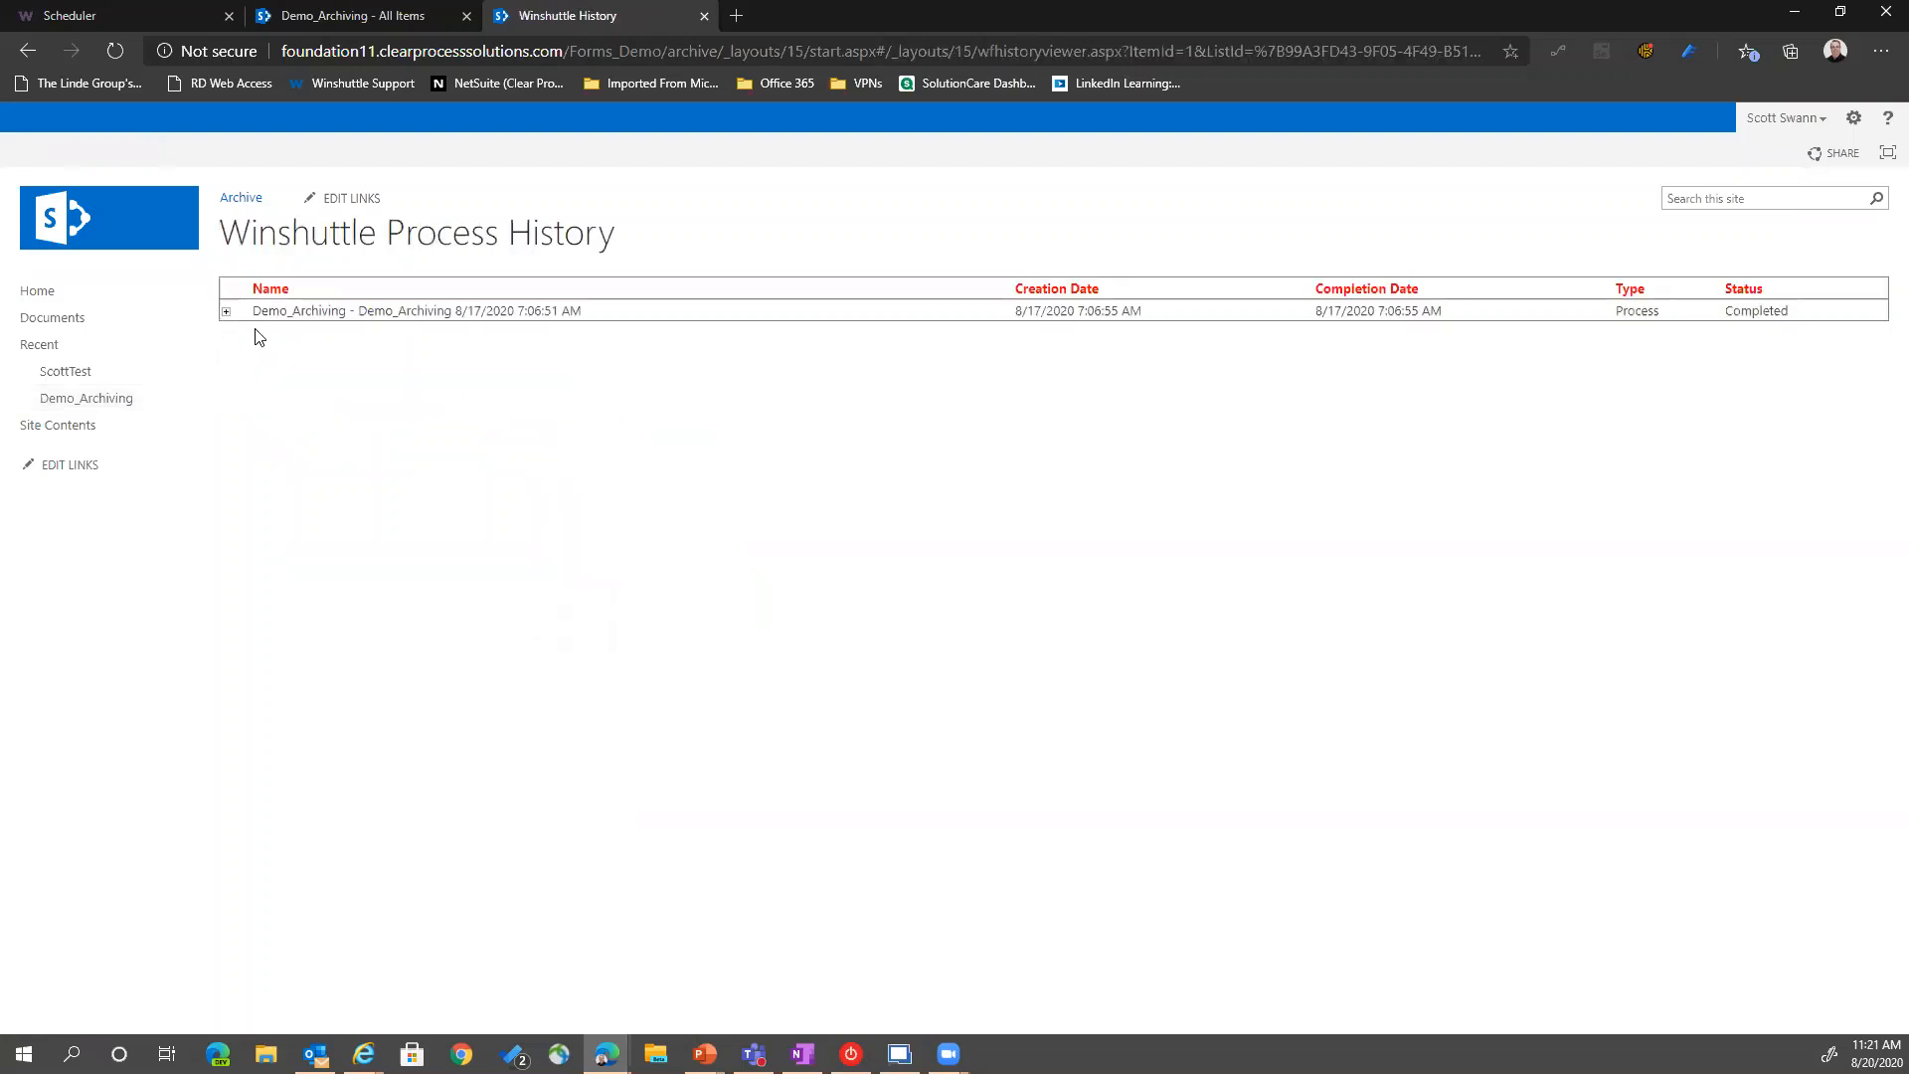
pyautogui.click(227, 312)
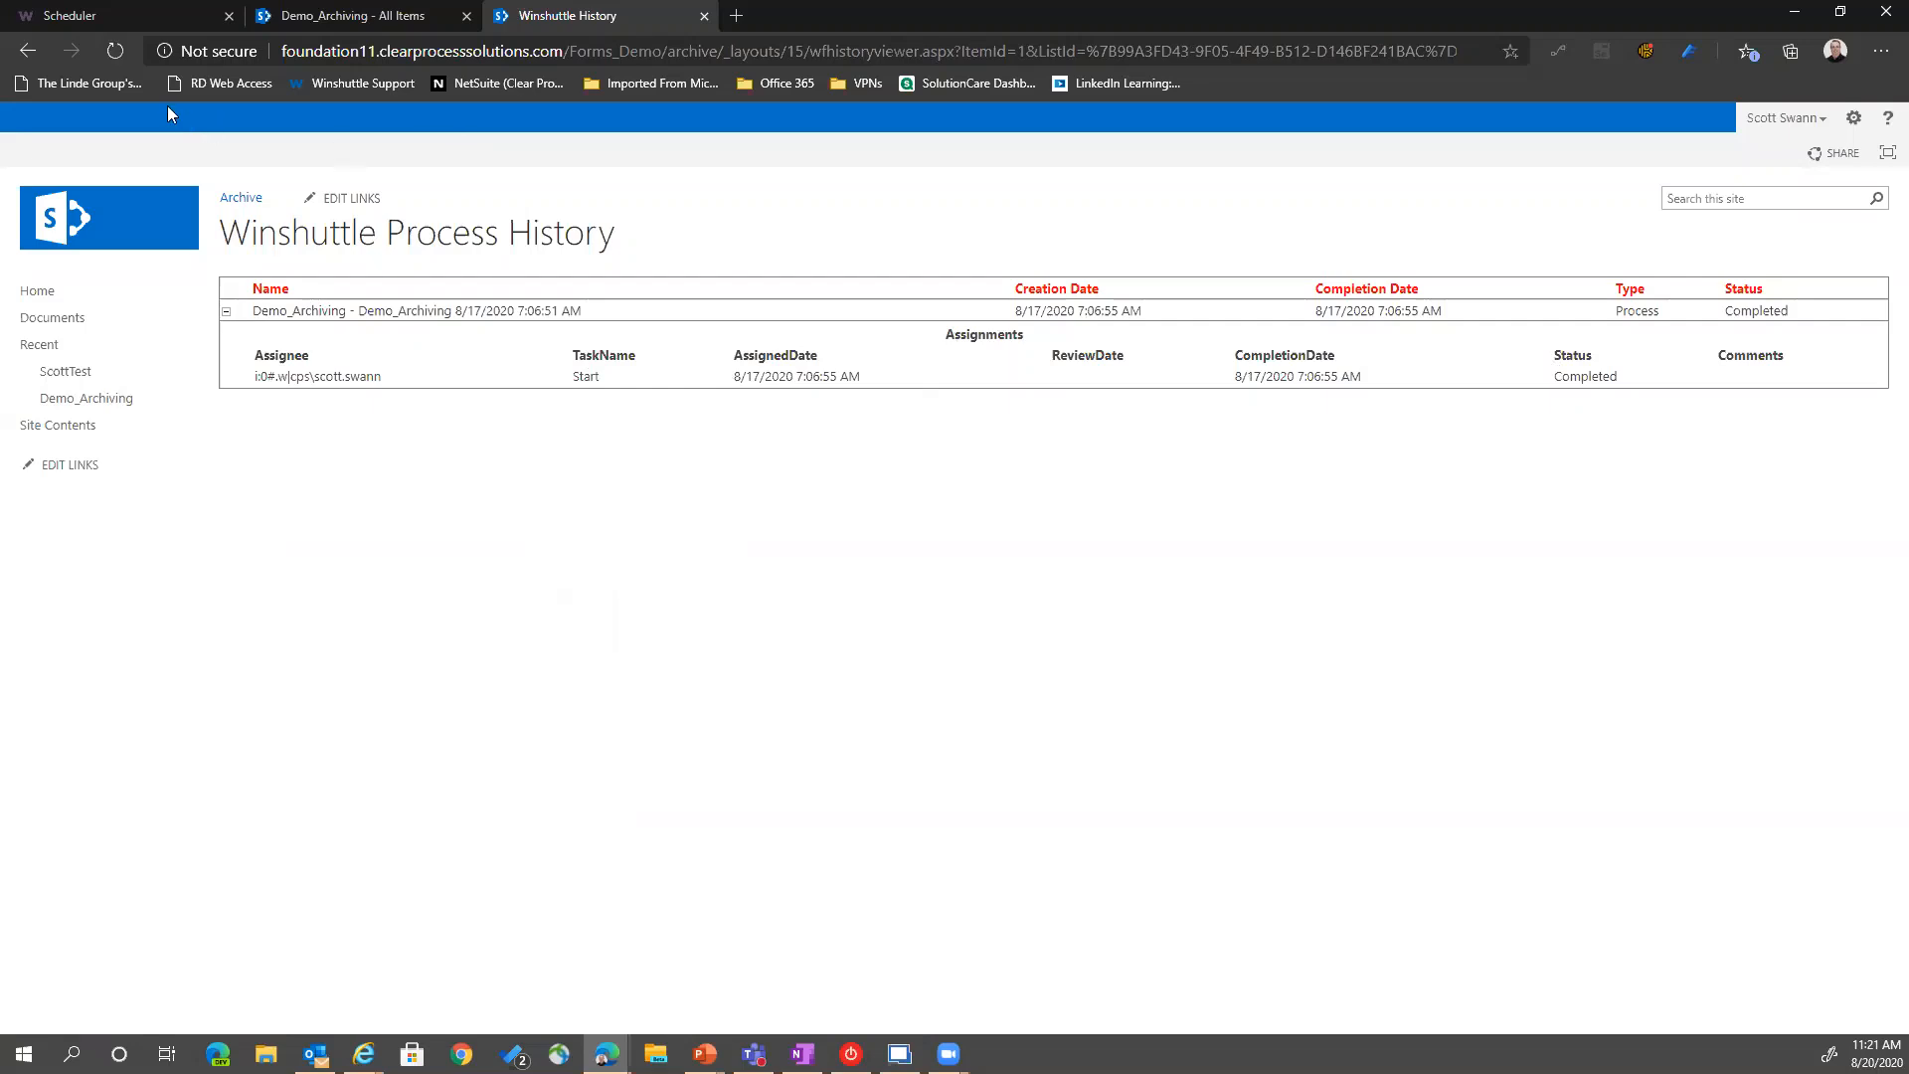
pyautogui.click(27, 58)
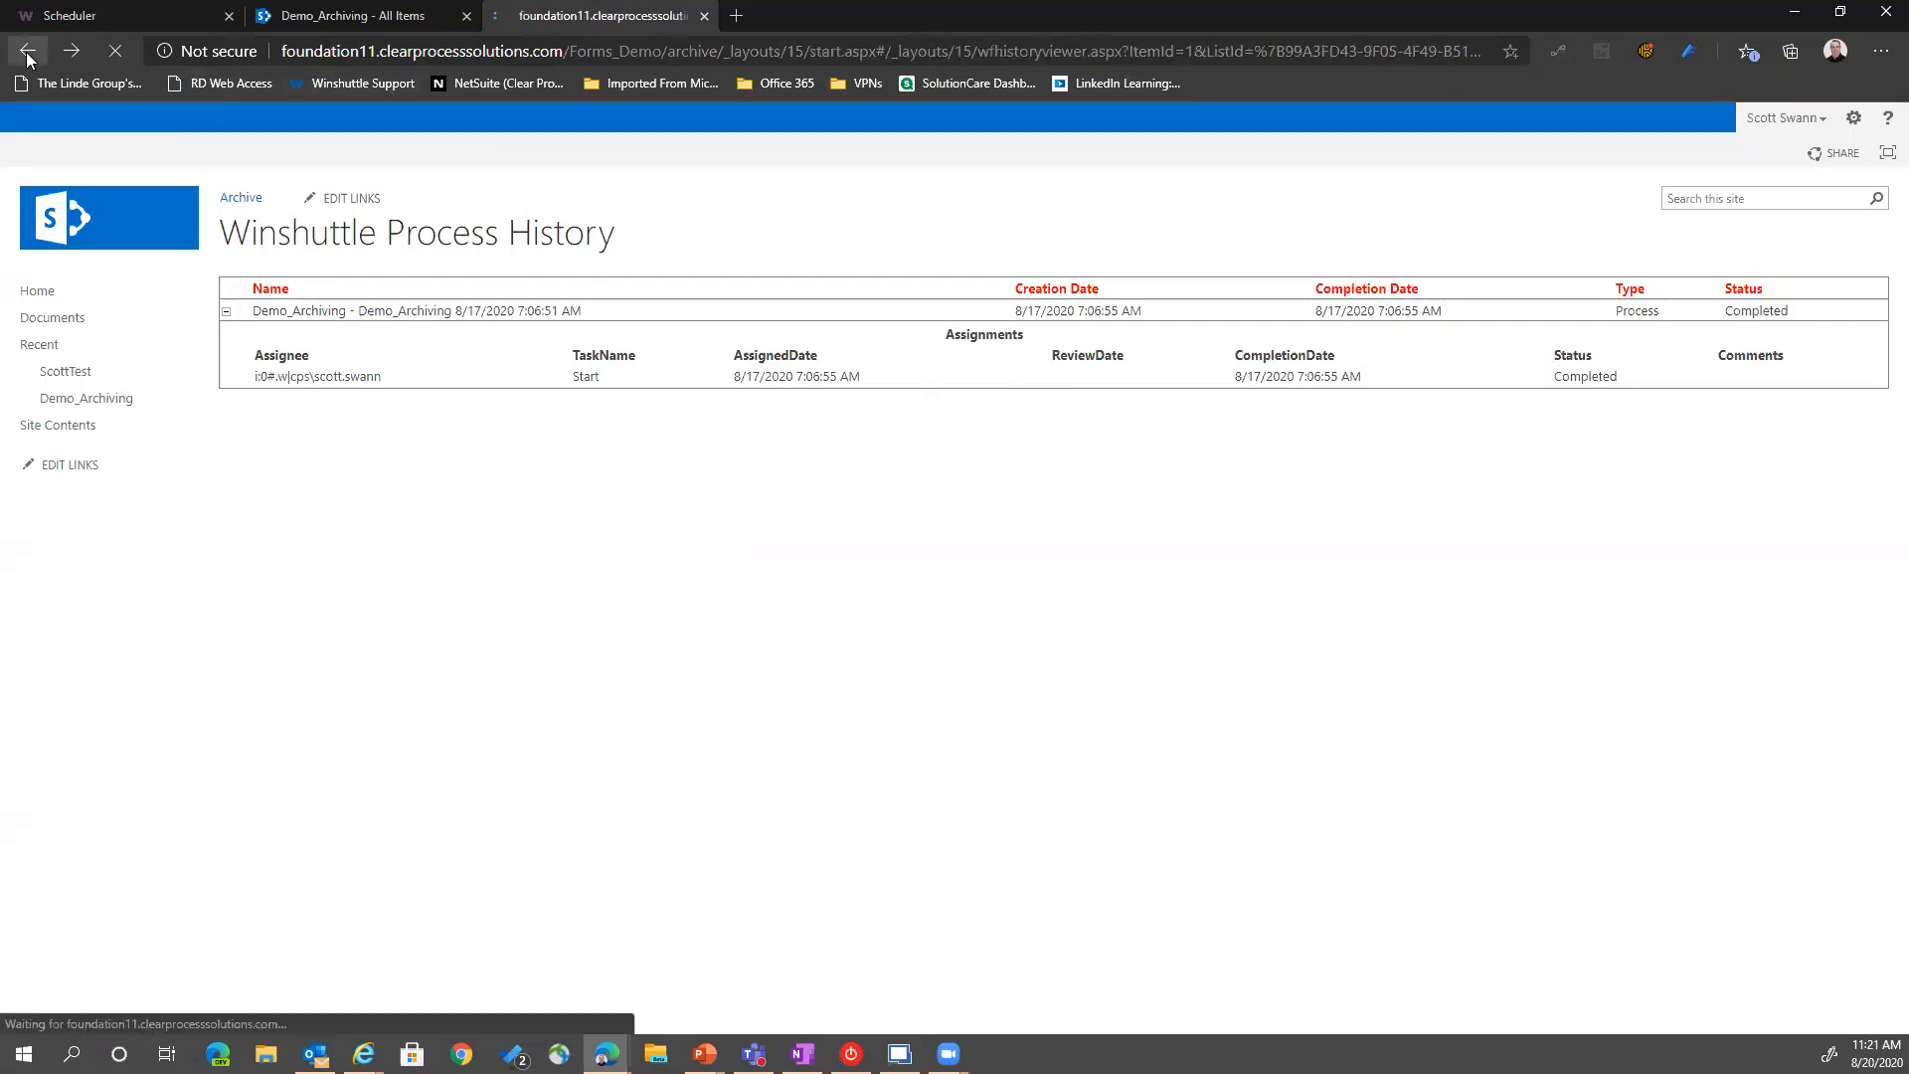
pyautogui.click(27, 54)
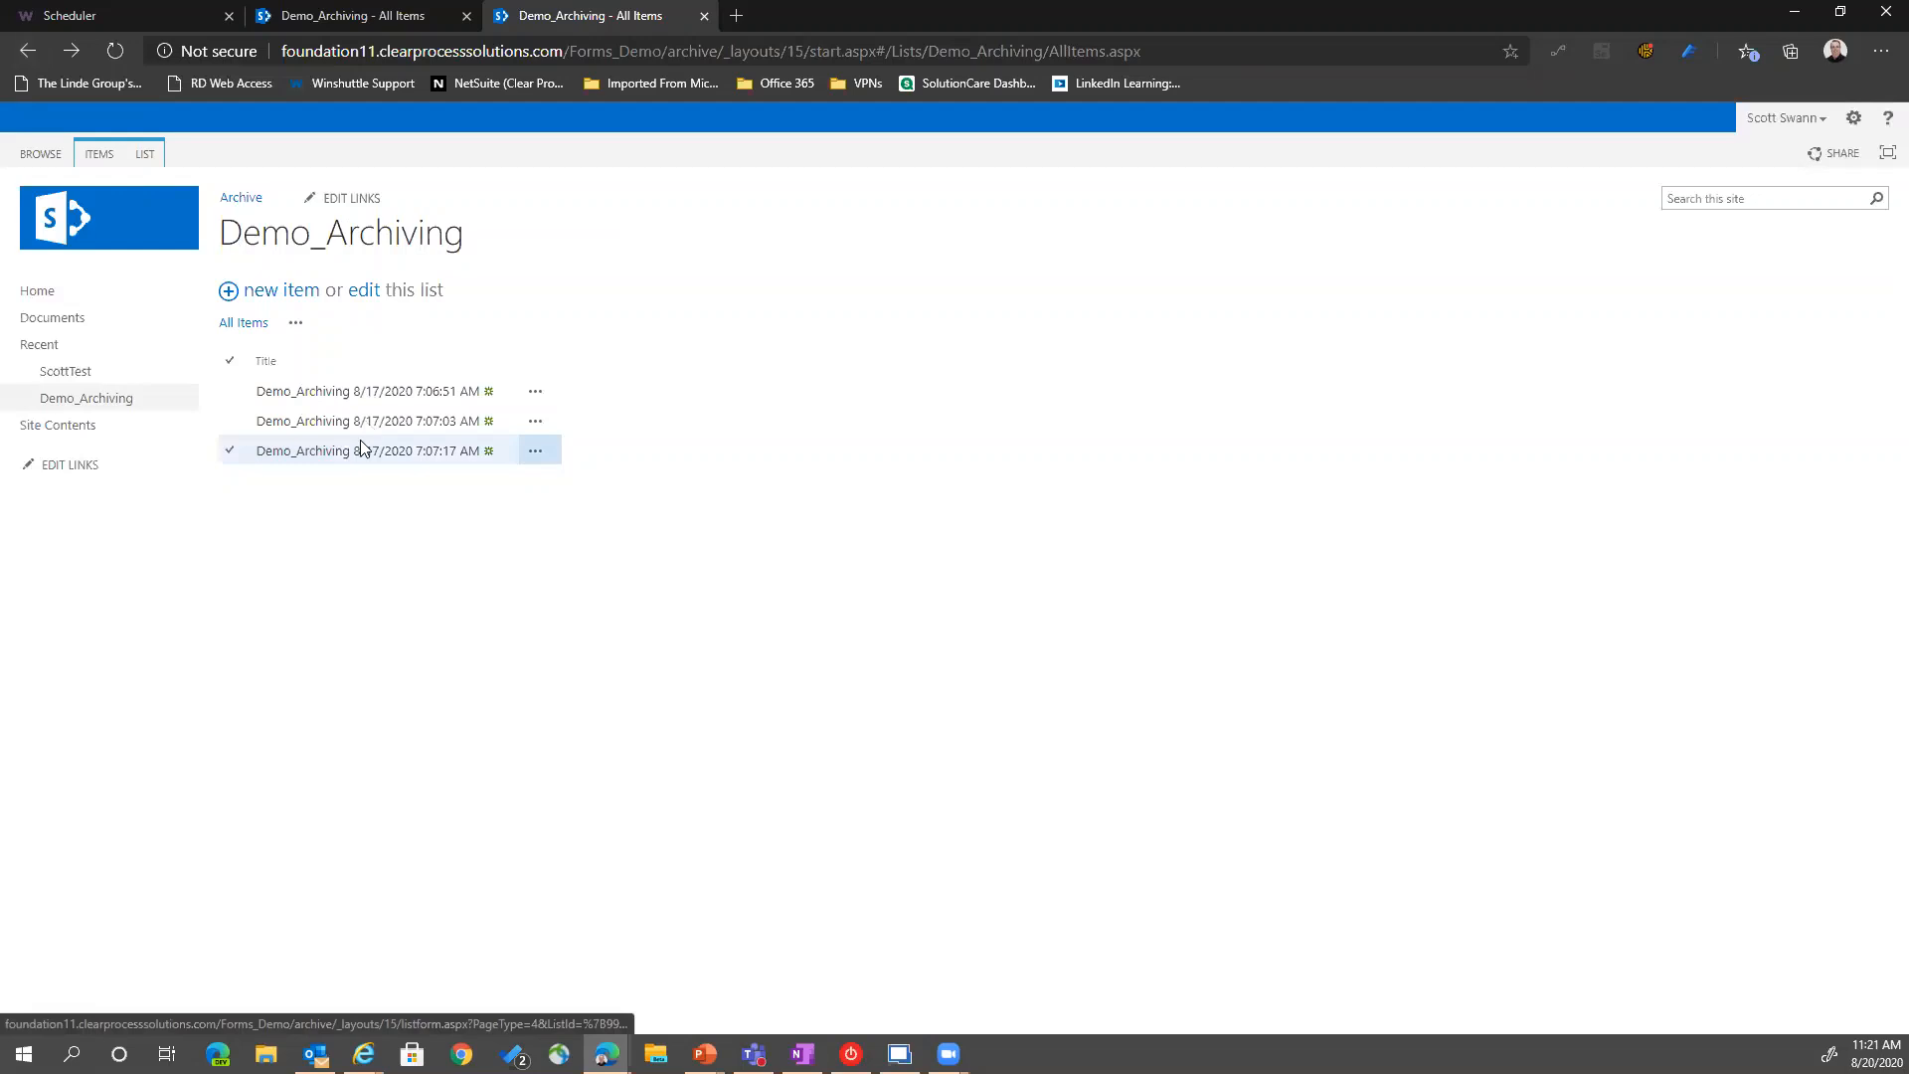
# Compare the Demo_Archiving lists on the Forms_Demo and Archive sites, and return to the Scheduler
pyautogui.click(326, 18)
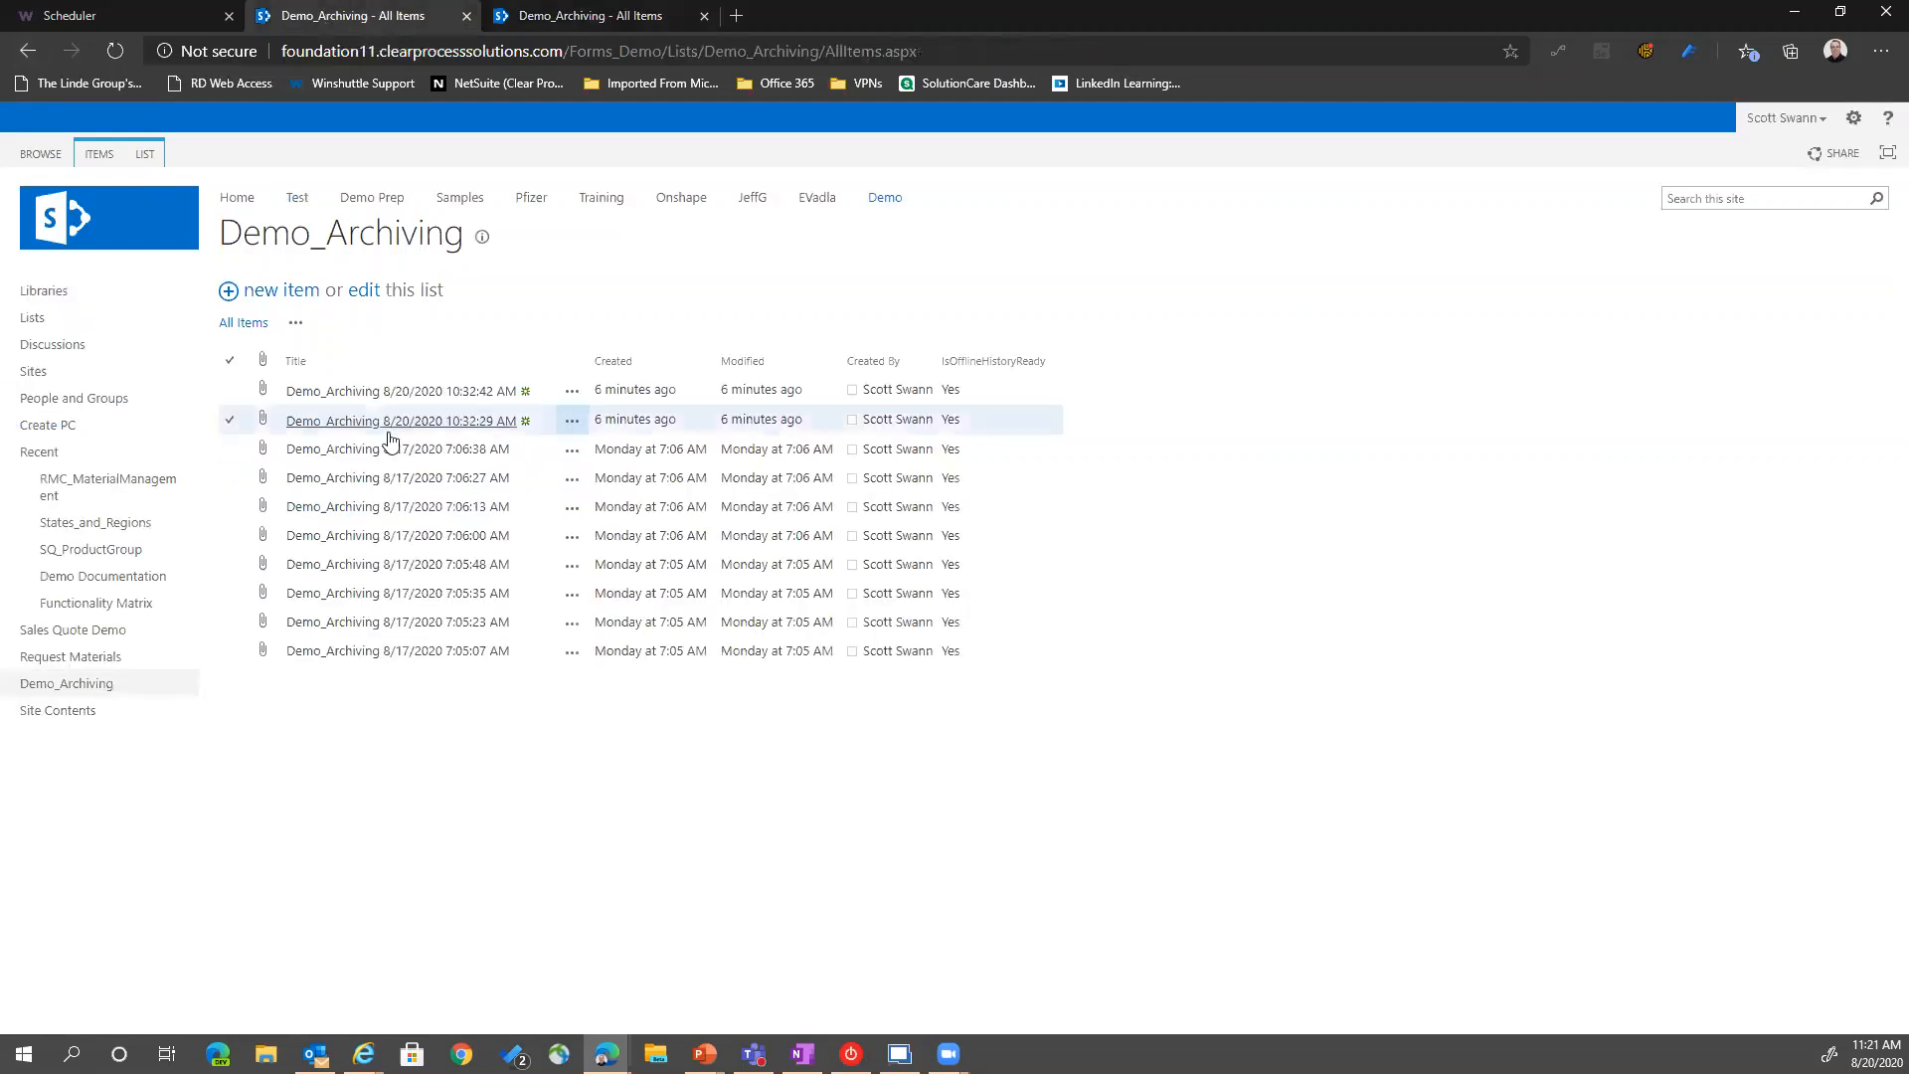
pyautogui.click(542, 20)
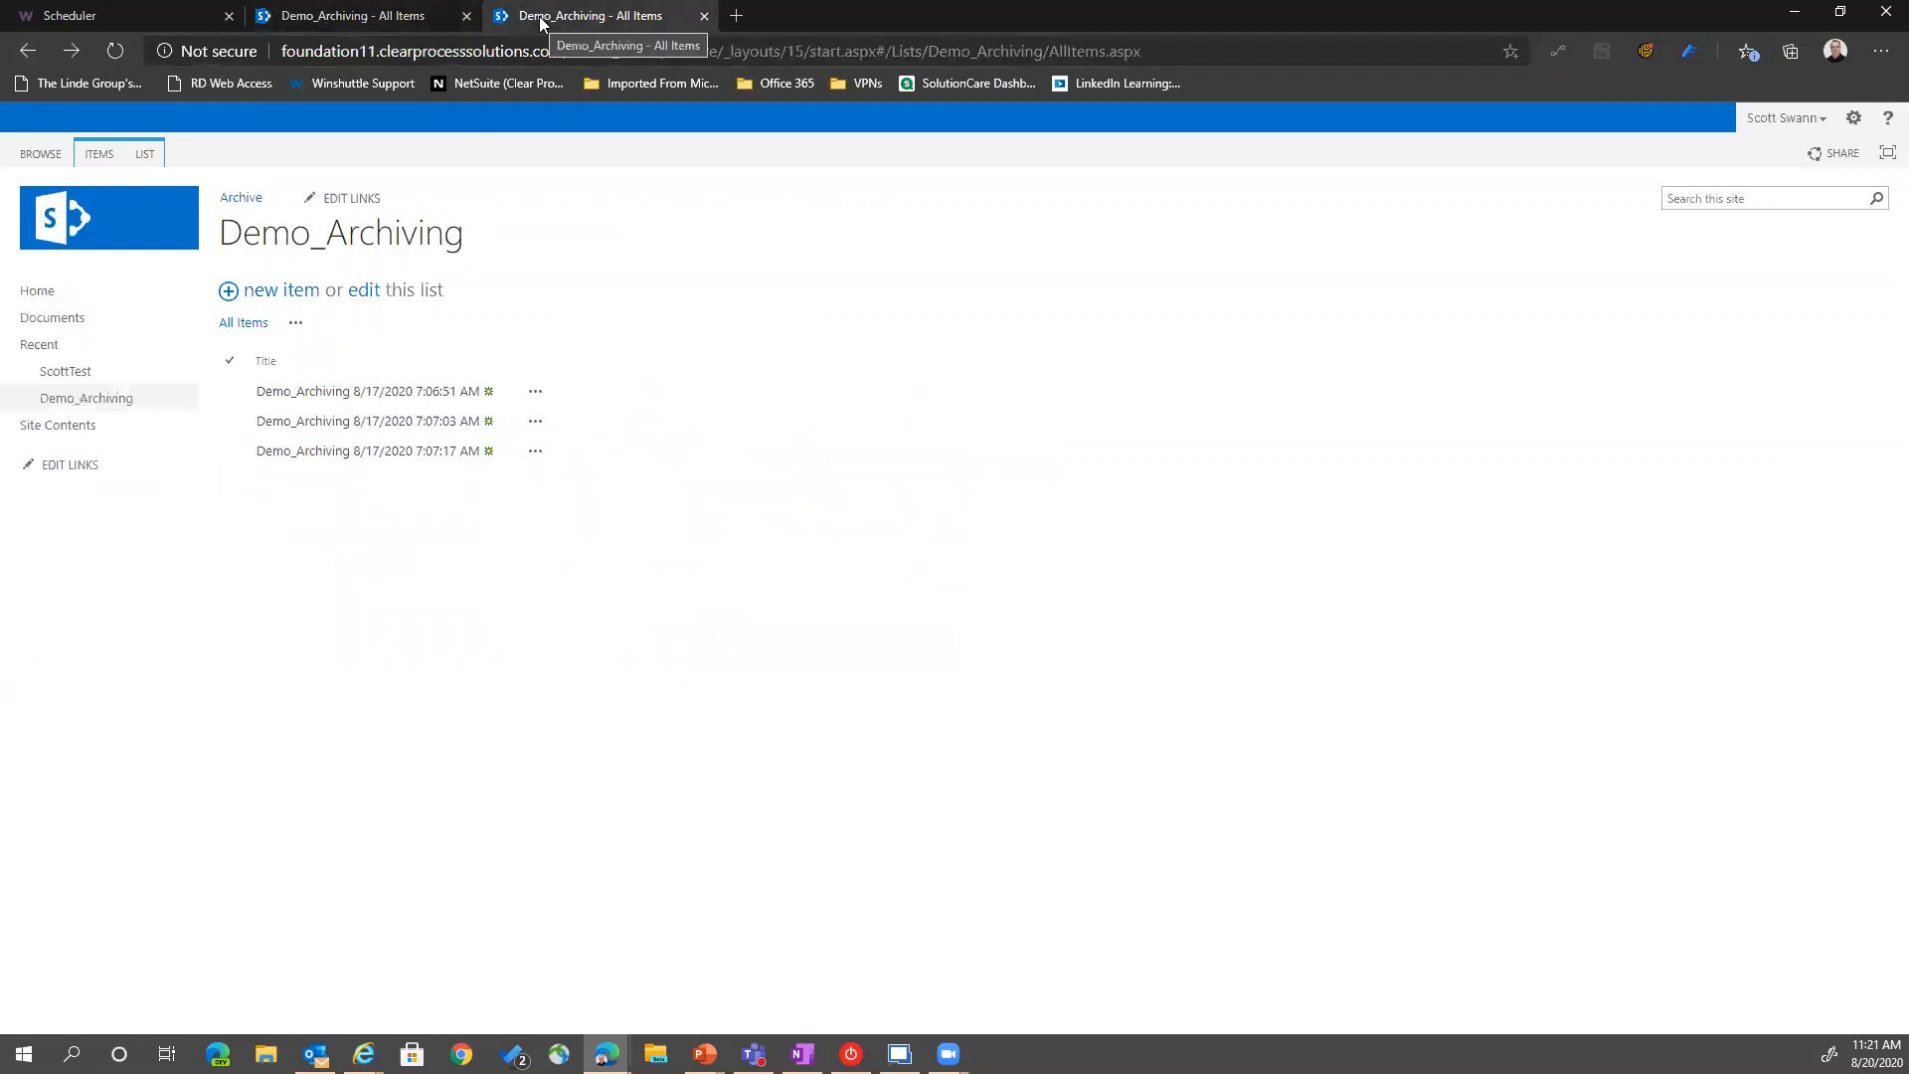
pyautogui.click(376, 16)
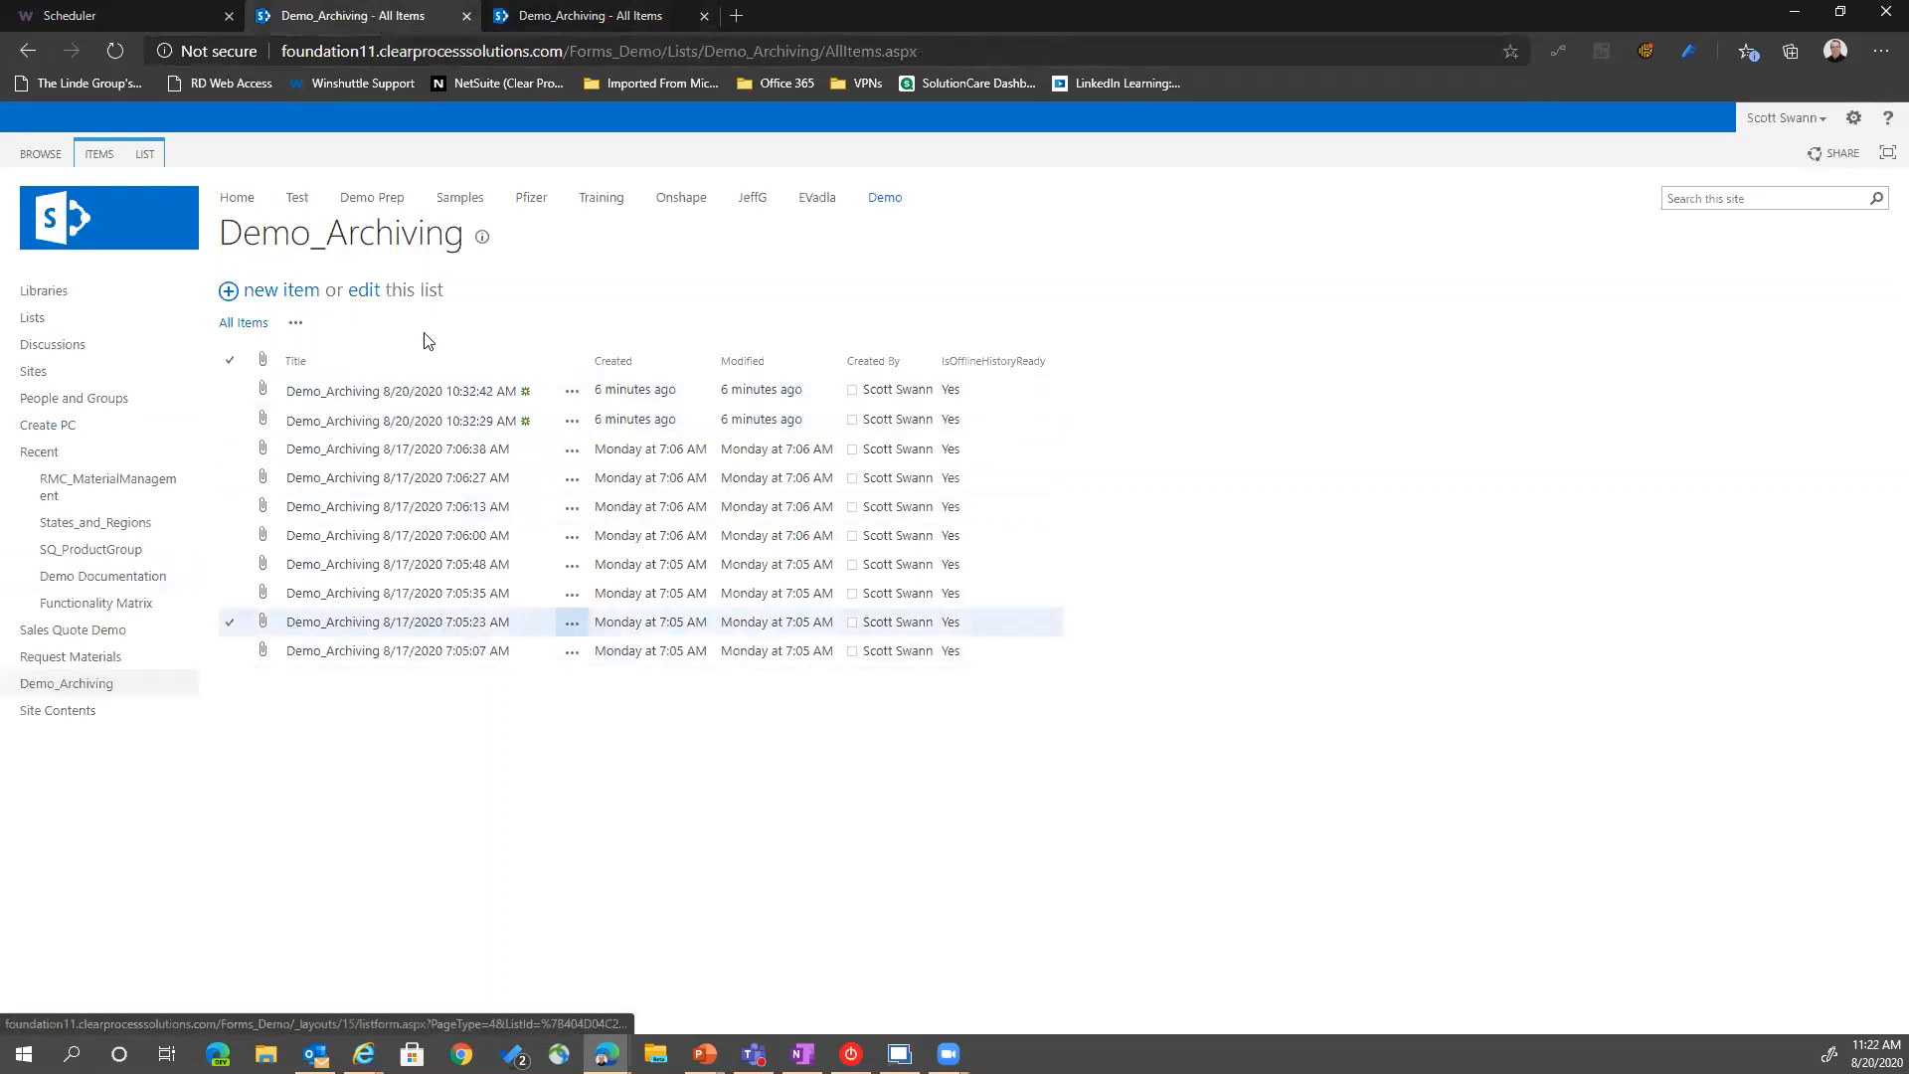
pyautogui.click(569, 18)
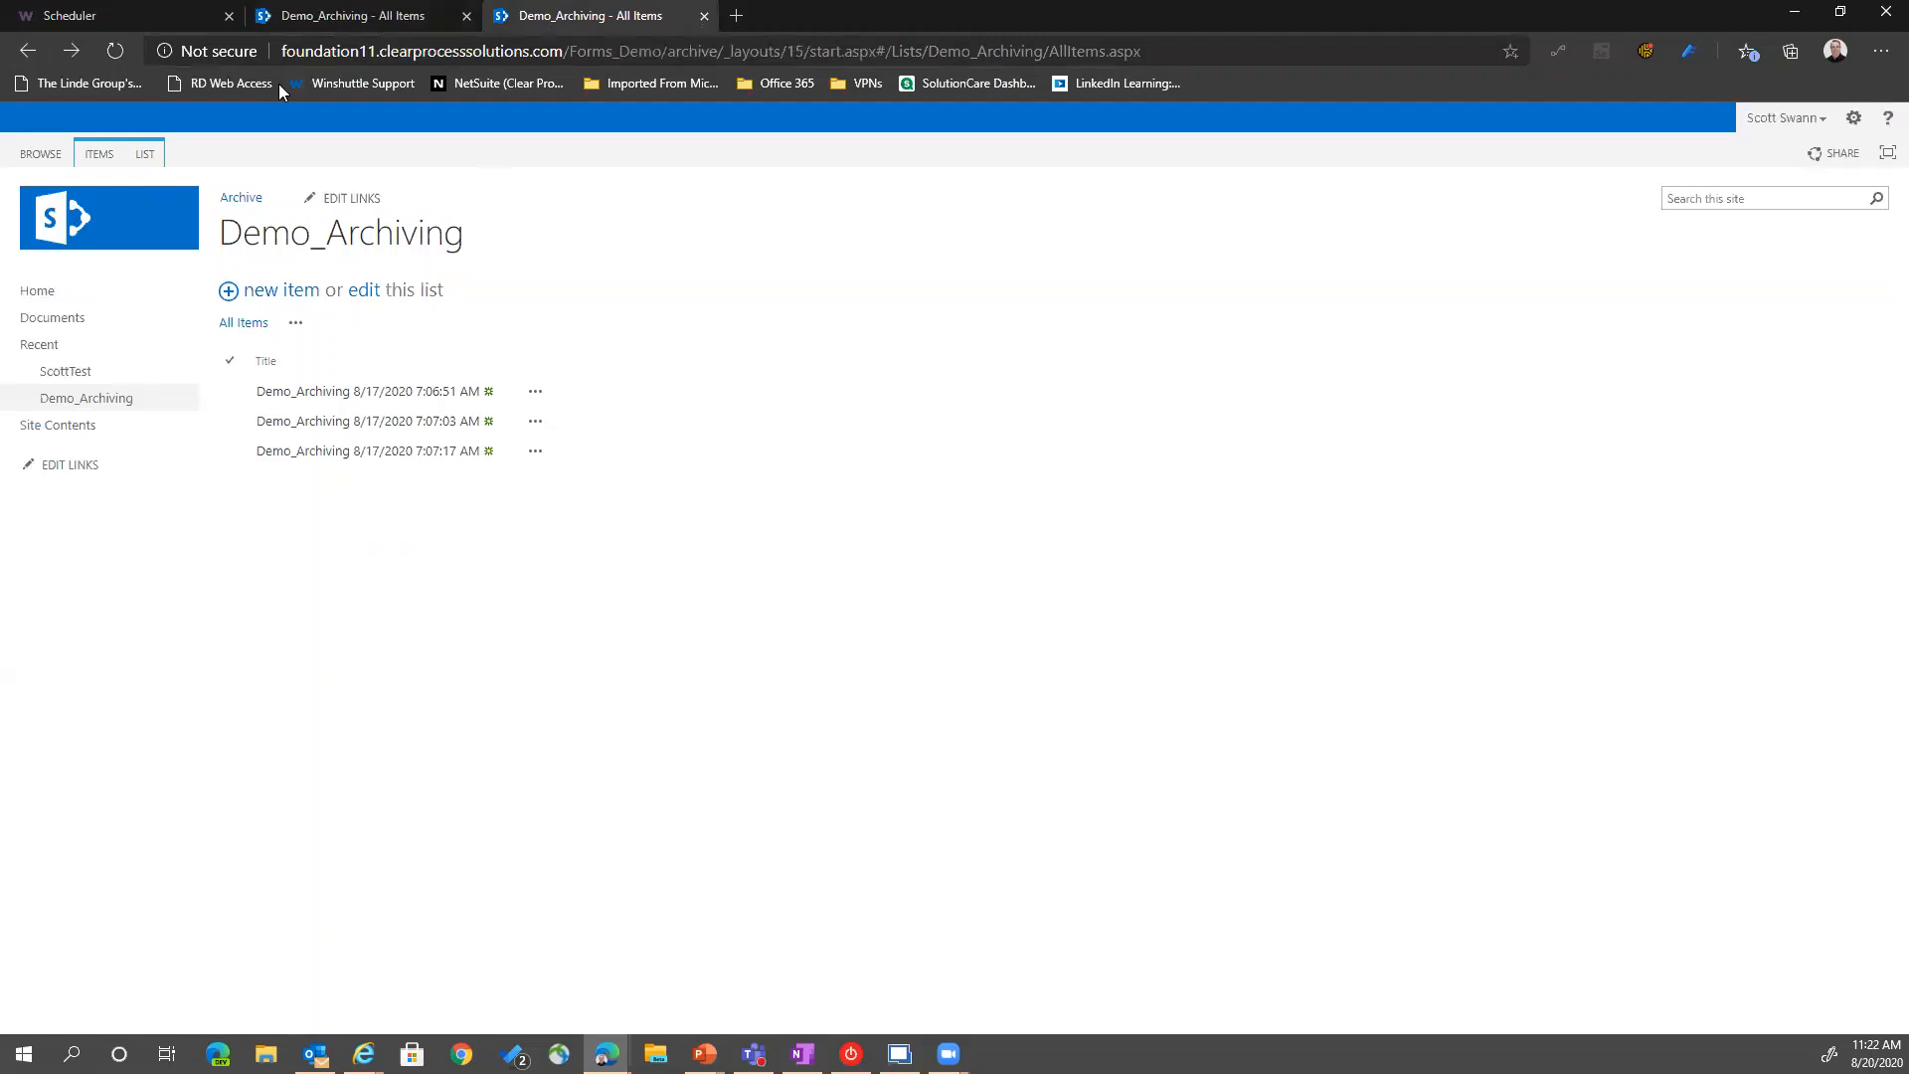
pyautogui.click(328, 20)
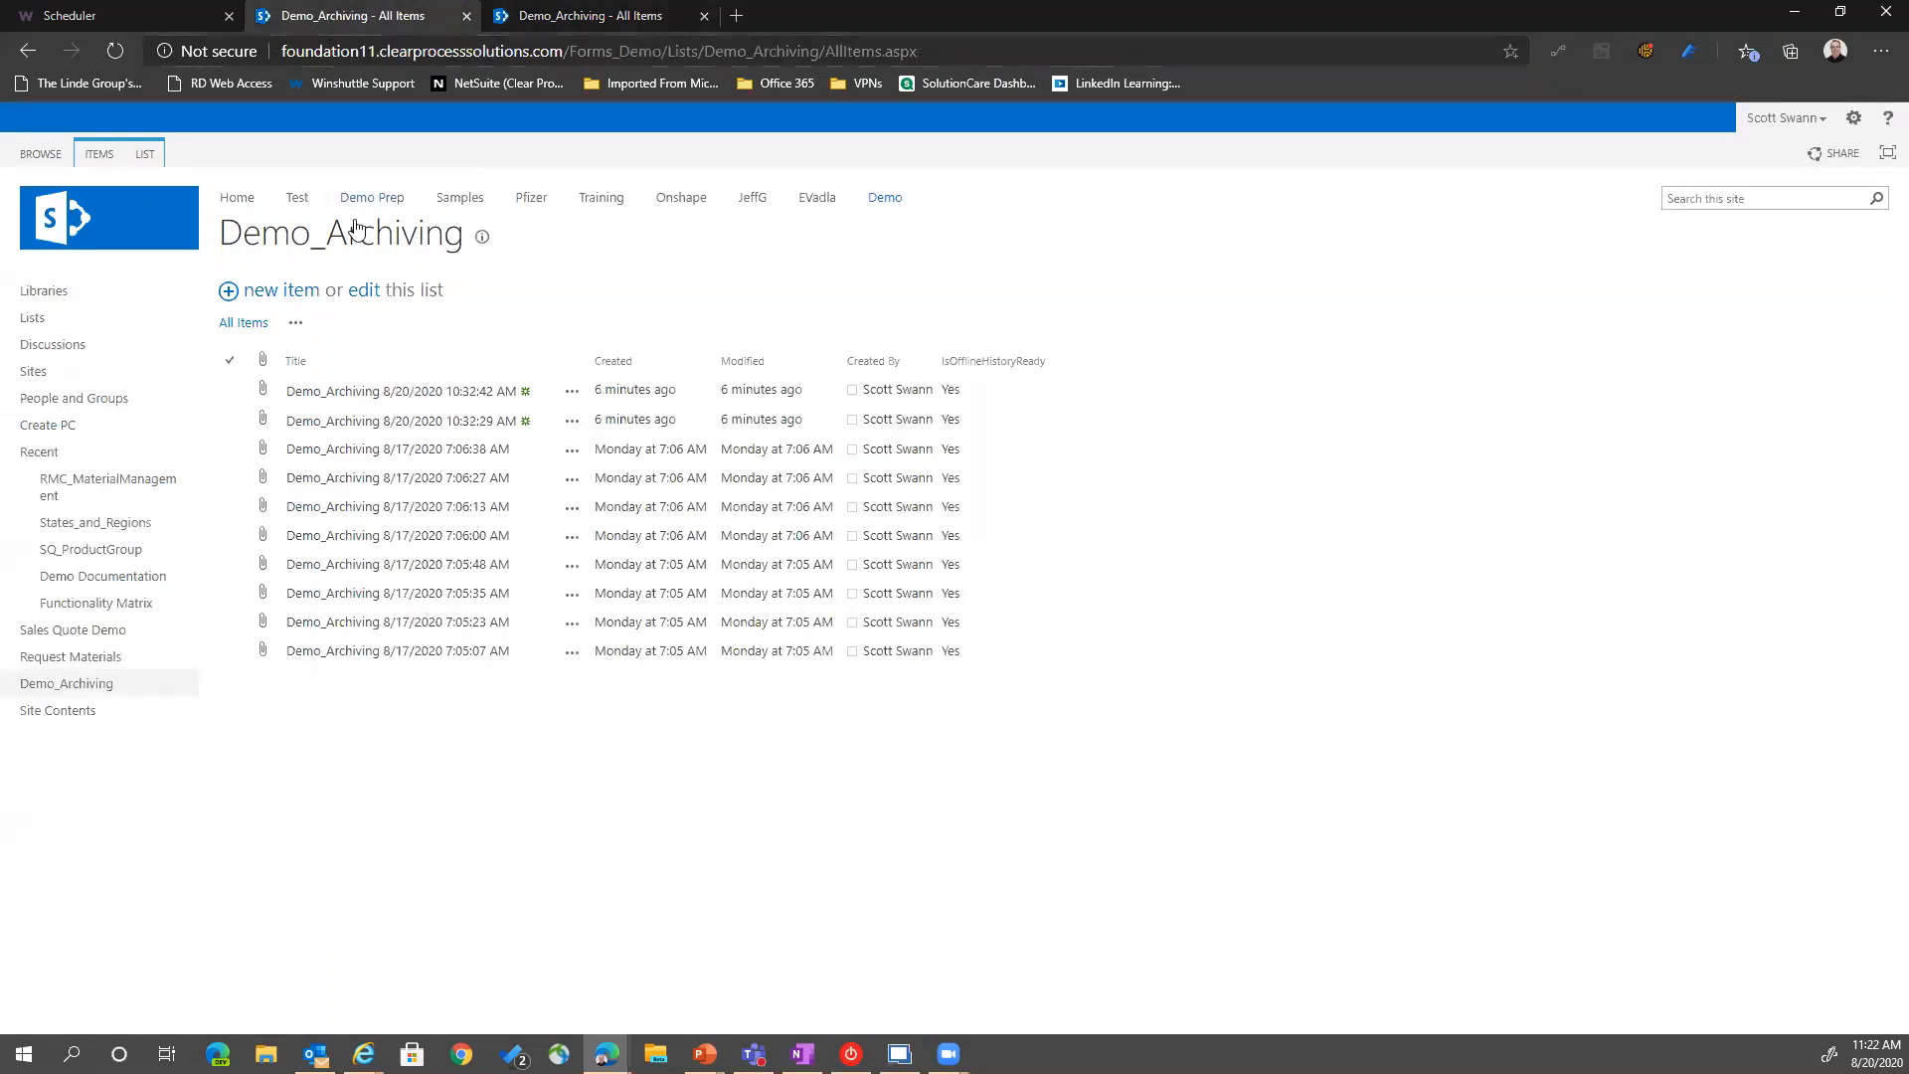
pyautogui.click(111, 13)
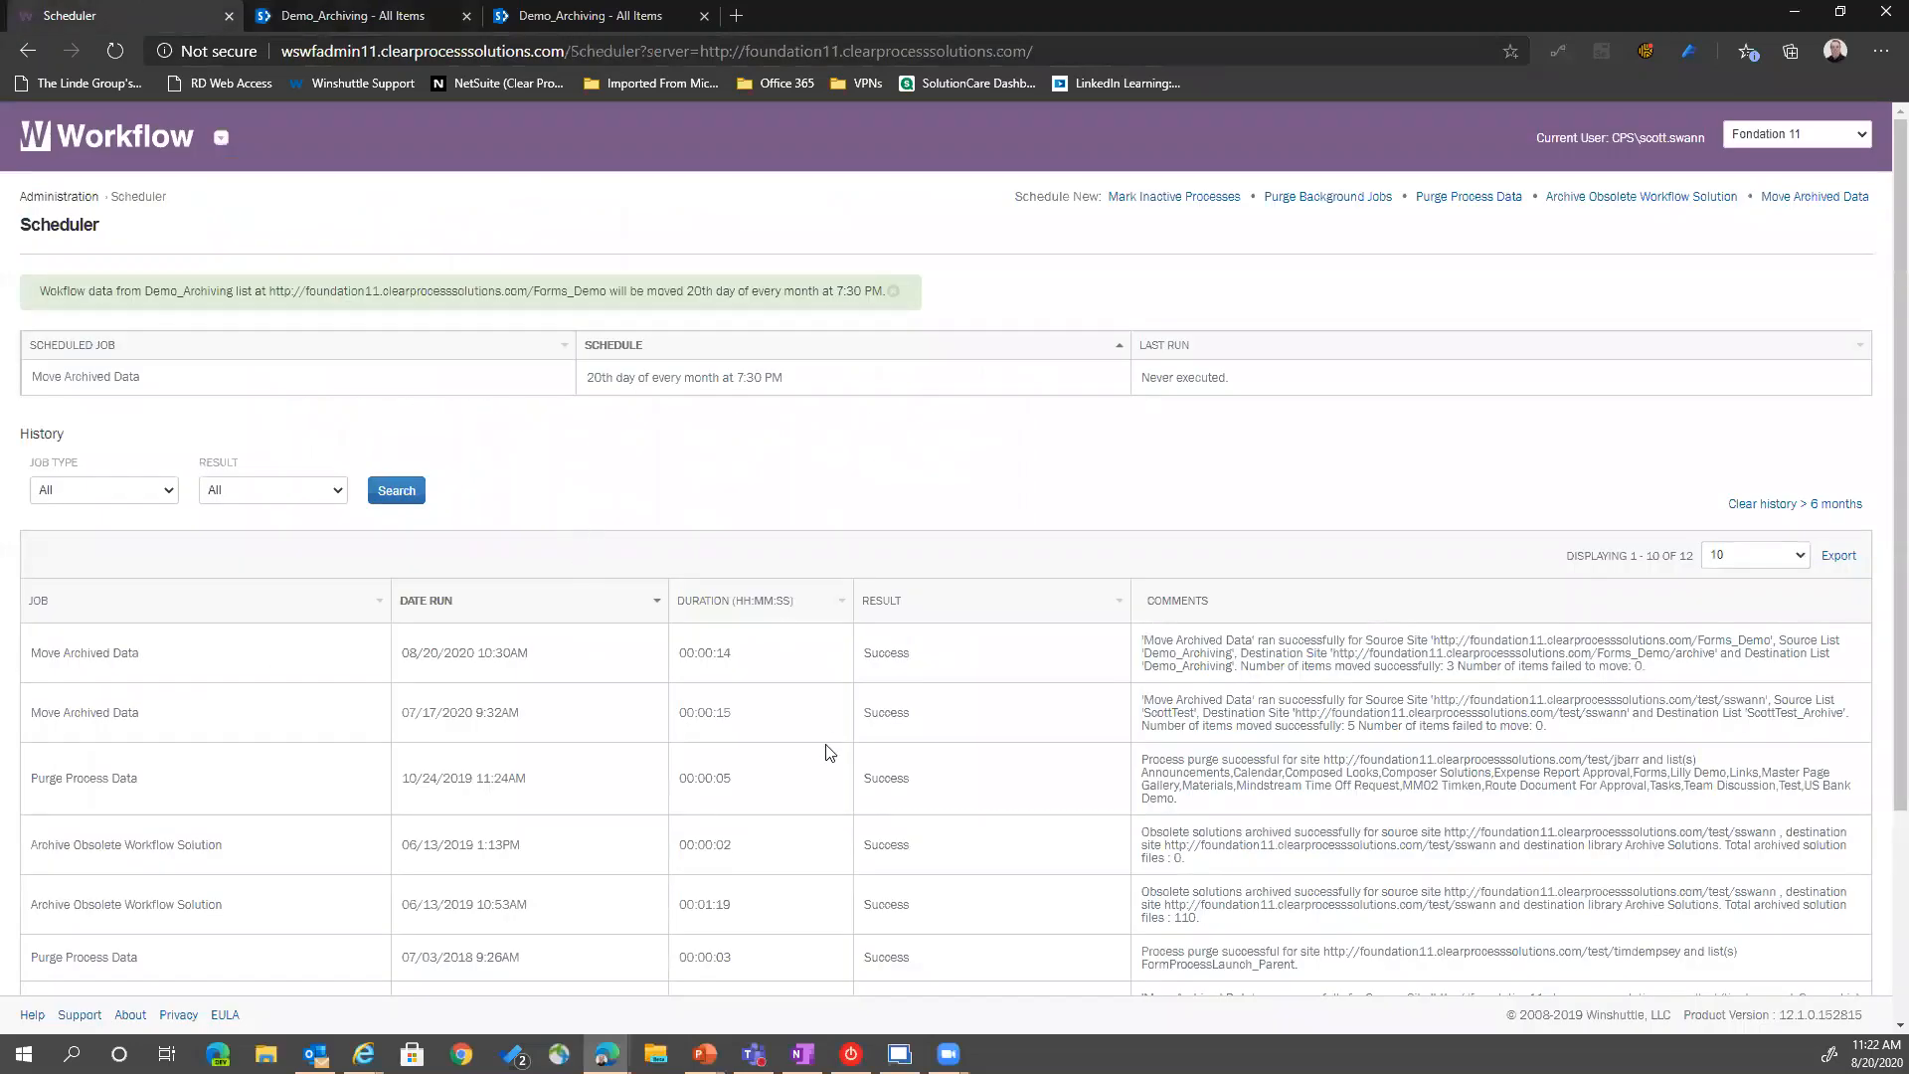
# Bring up the open PowerPoint windows to reach the running slide show
pyautogui.click(948, 1054)
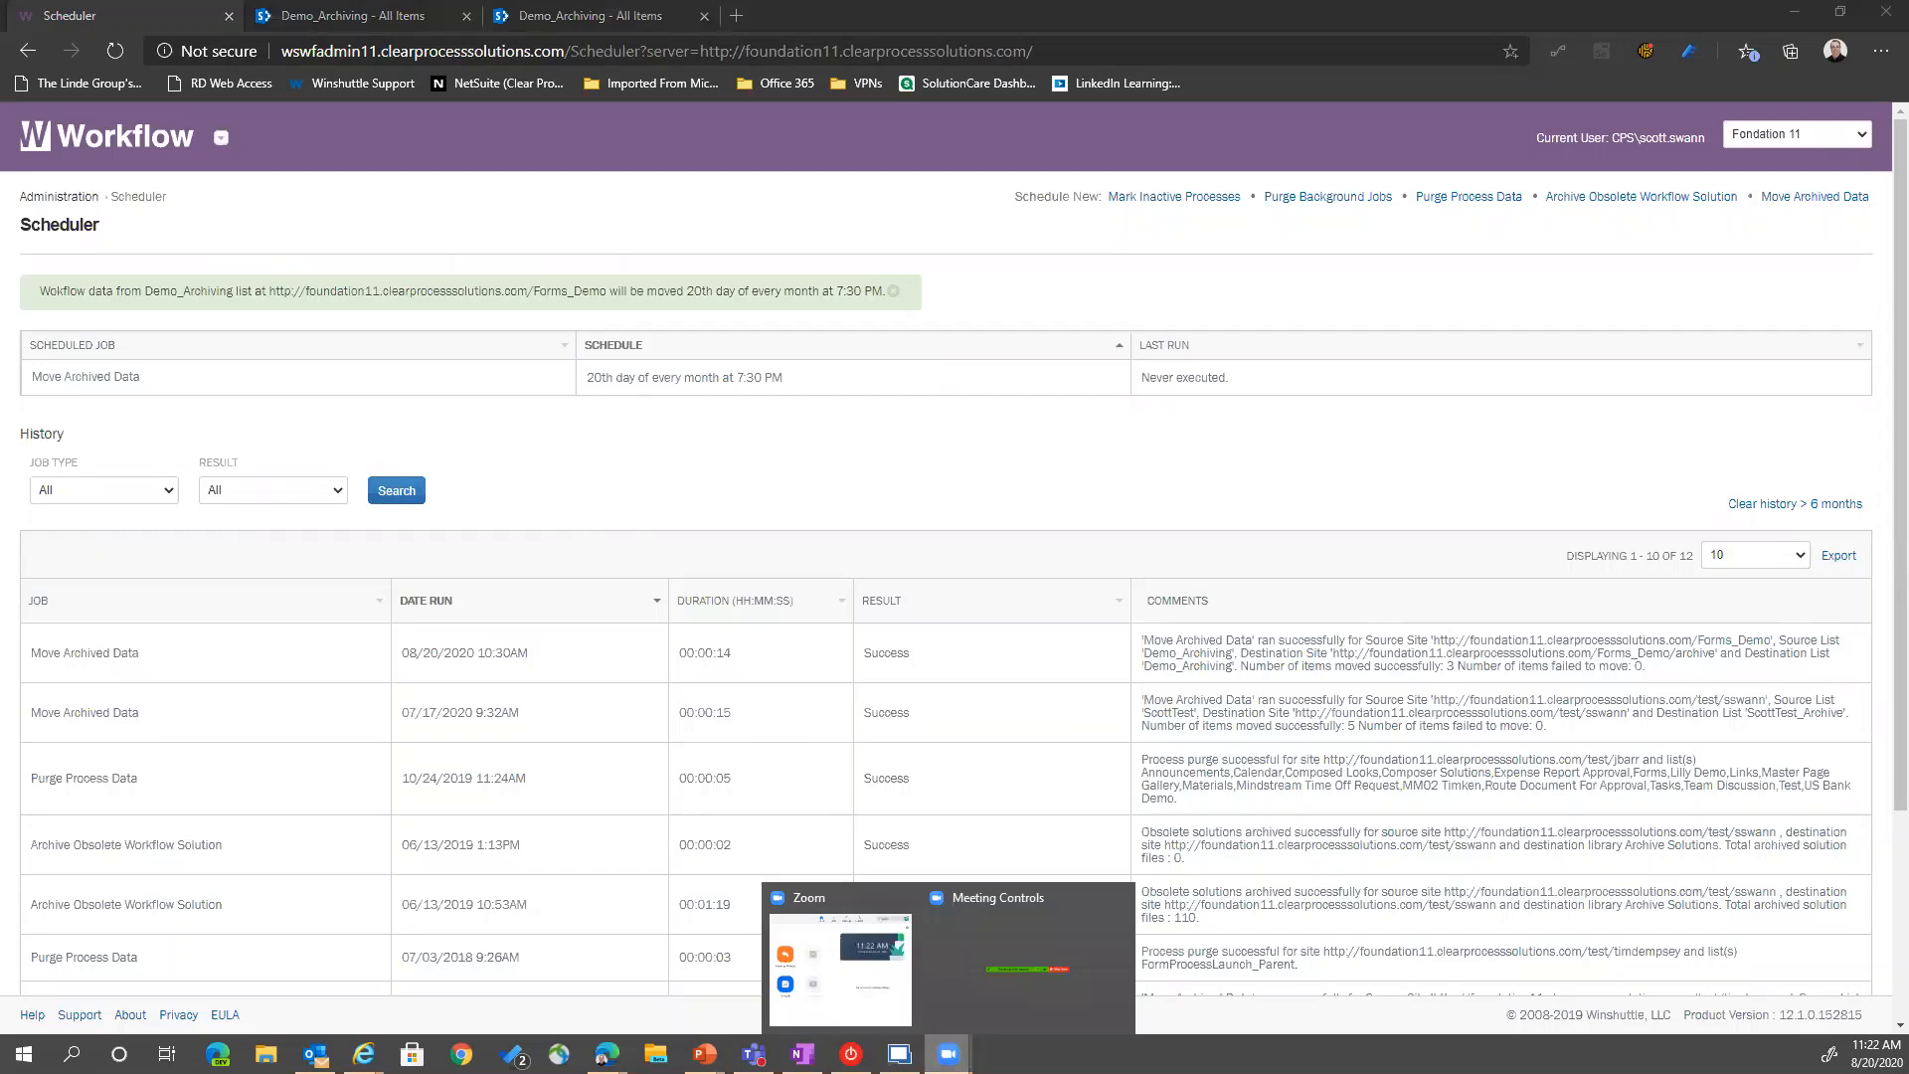
pyautogui.click(934, 466)
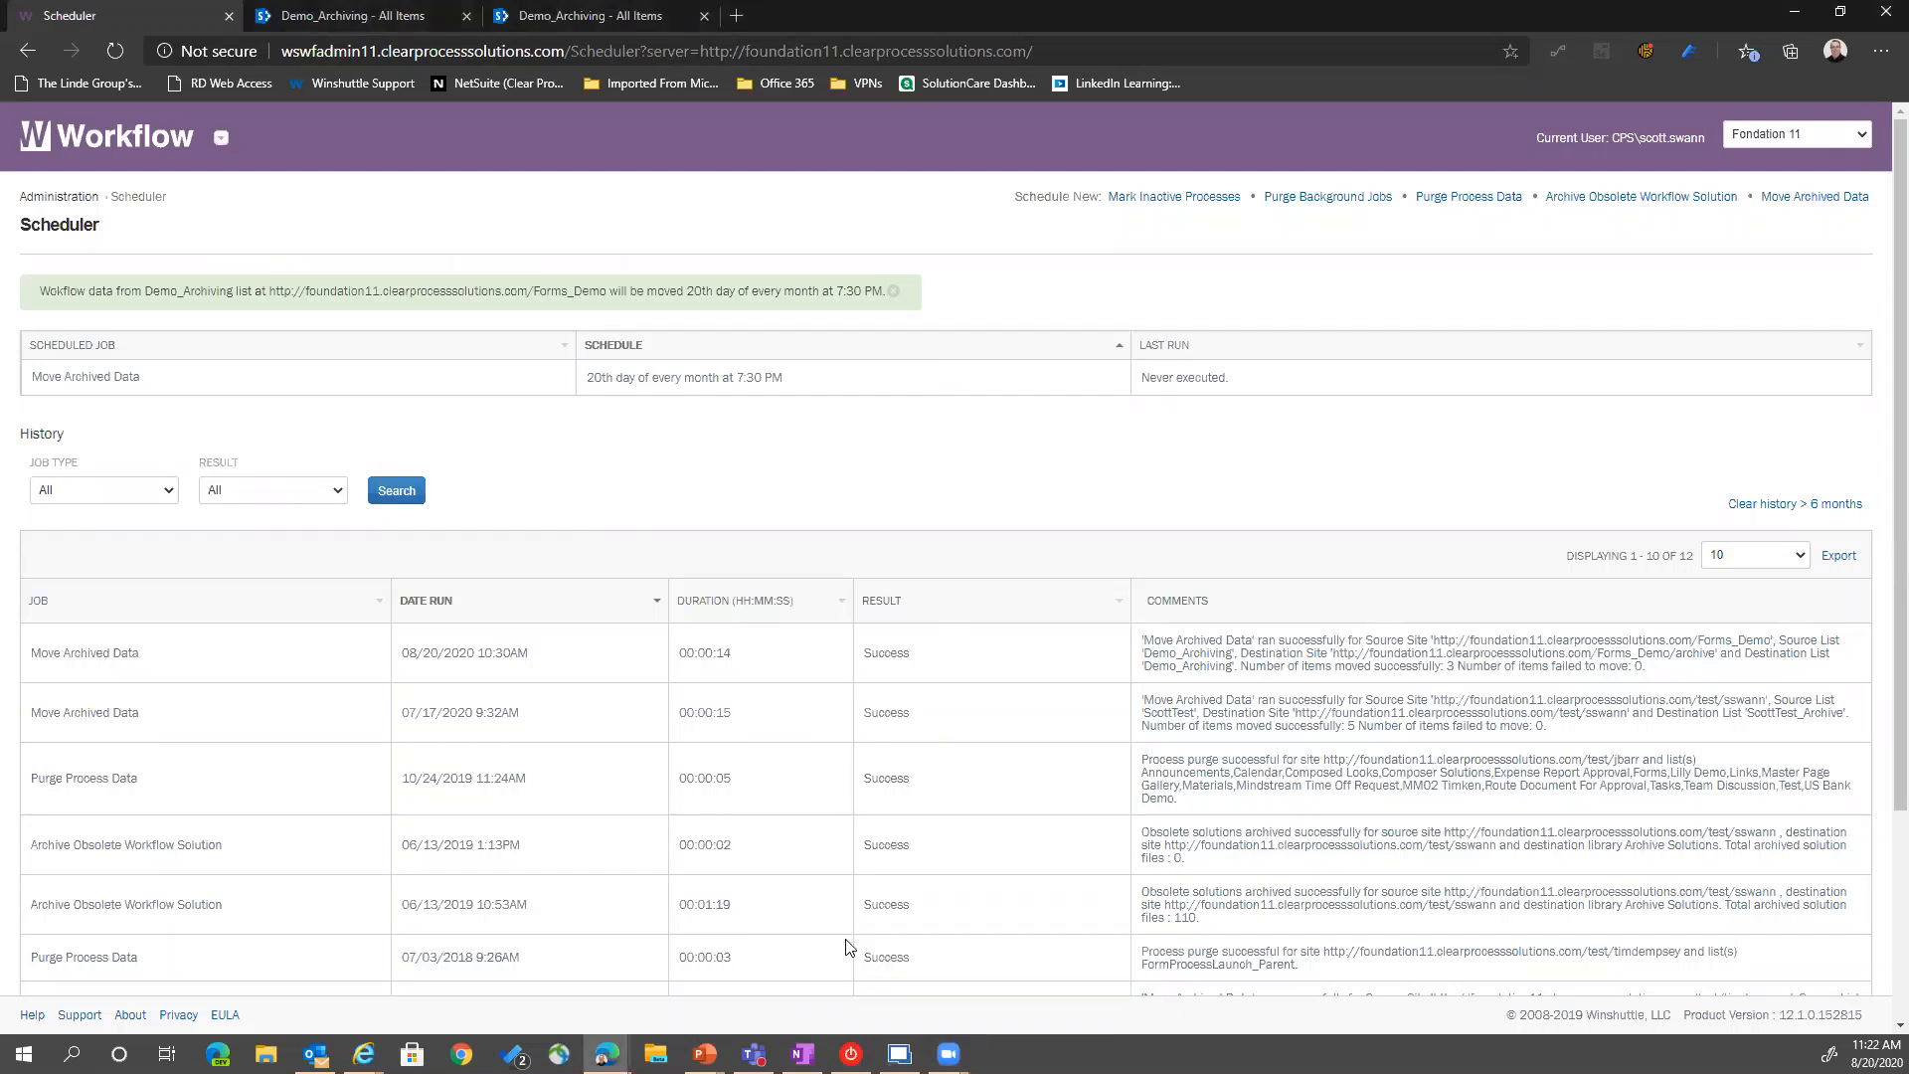
pyautogui.click(704, 1054)
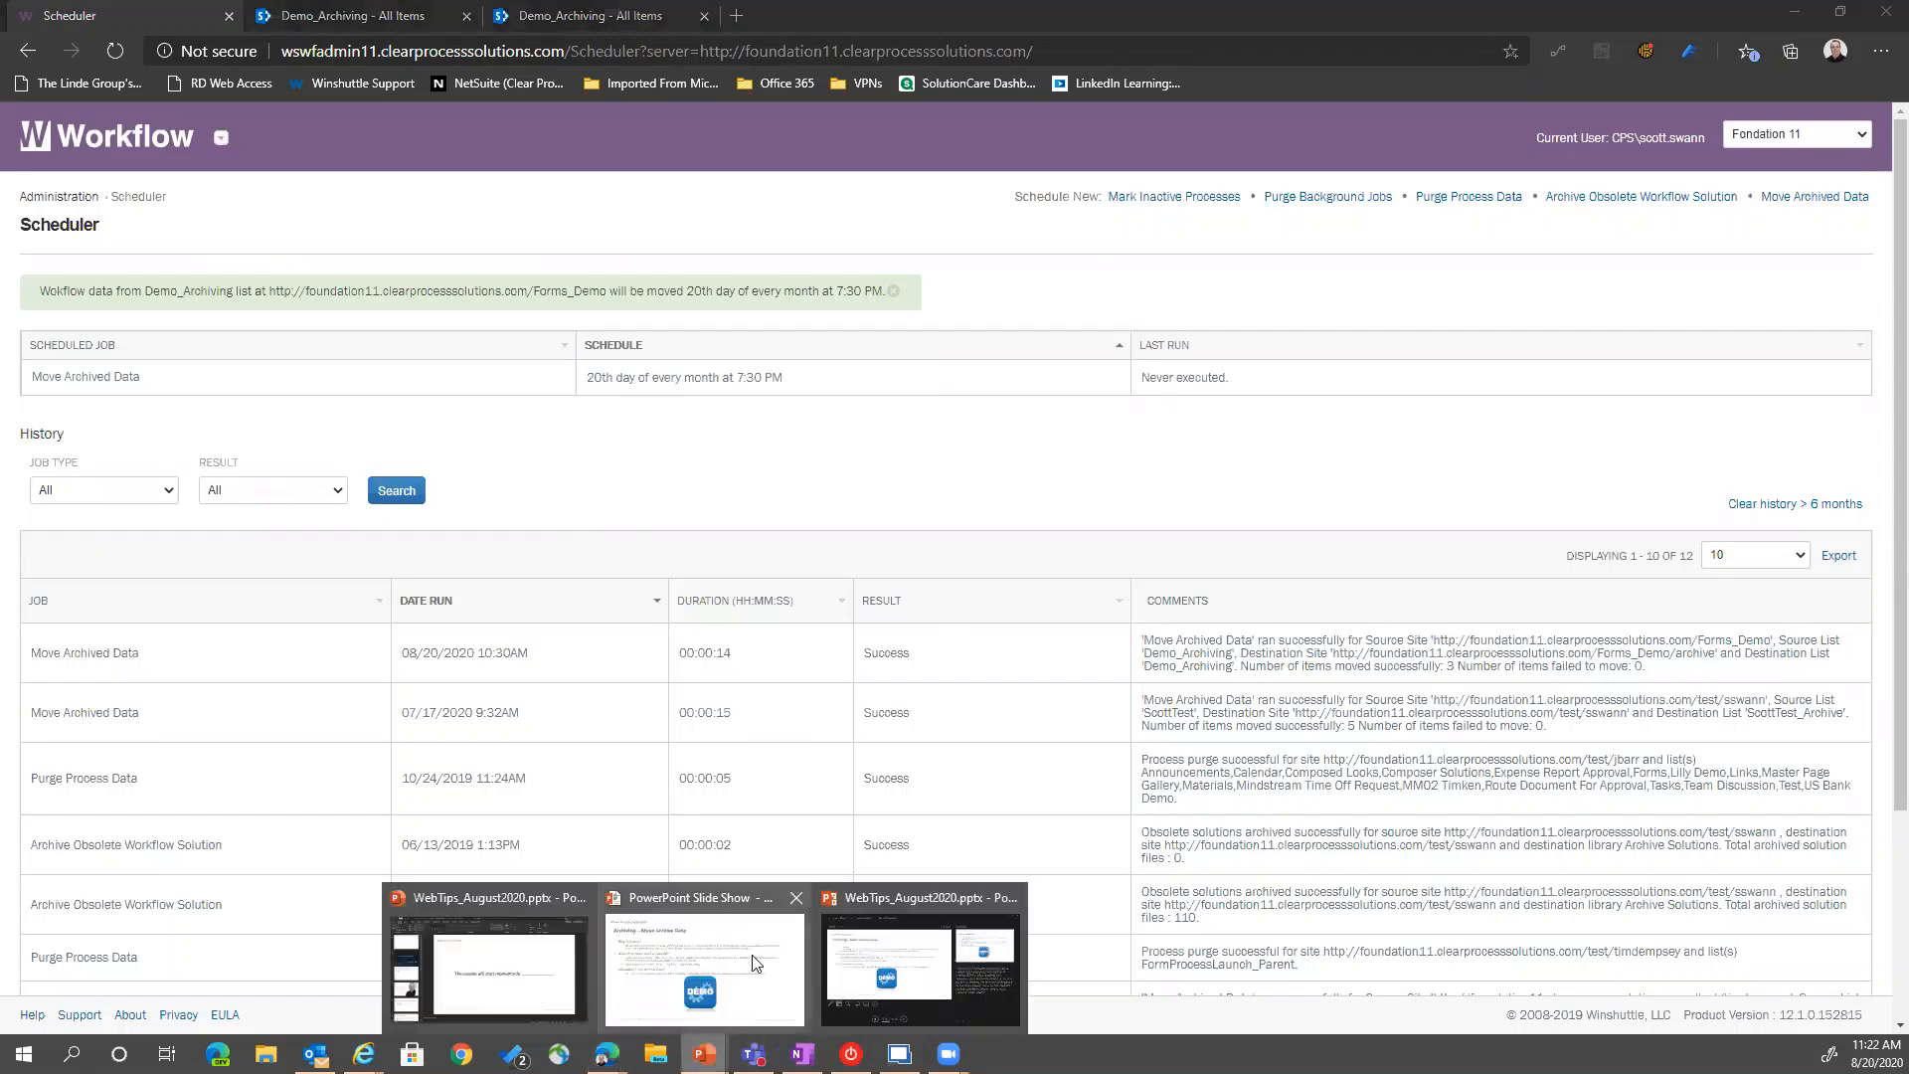
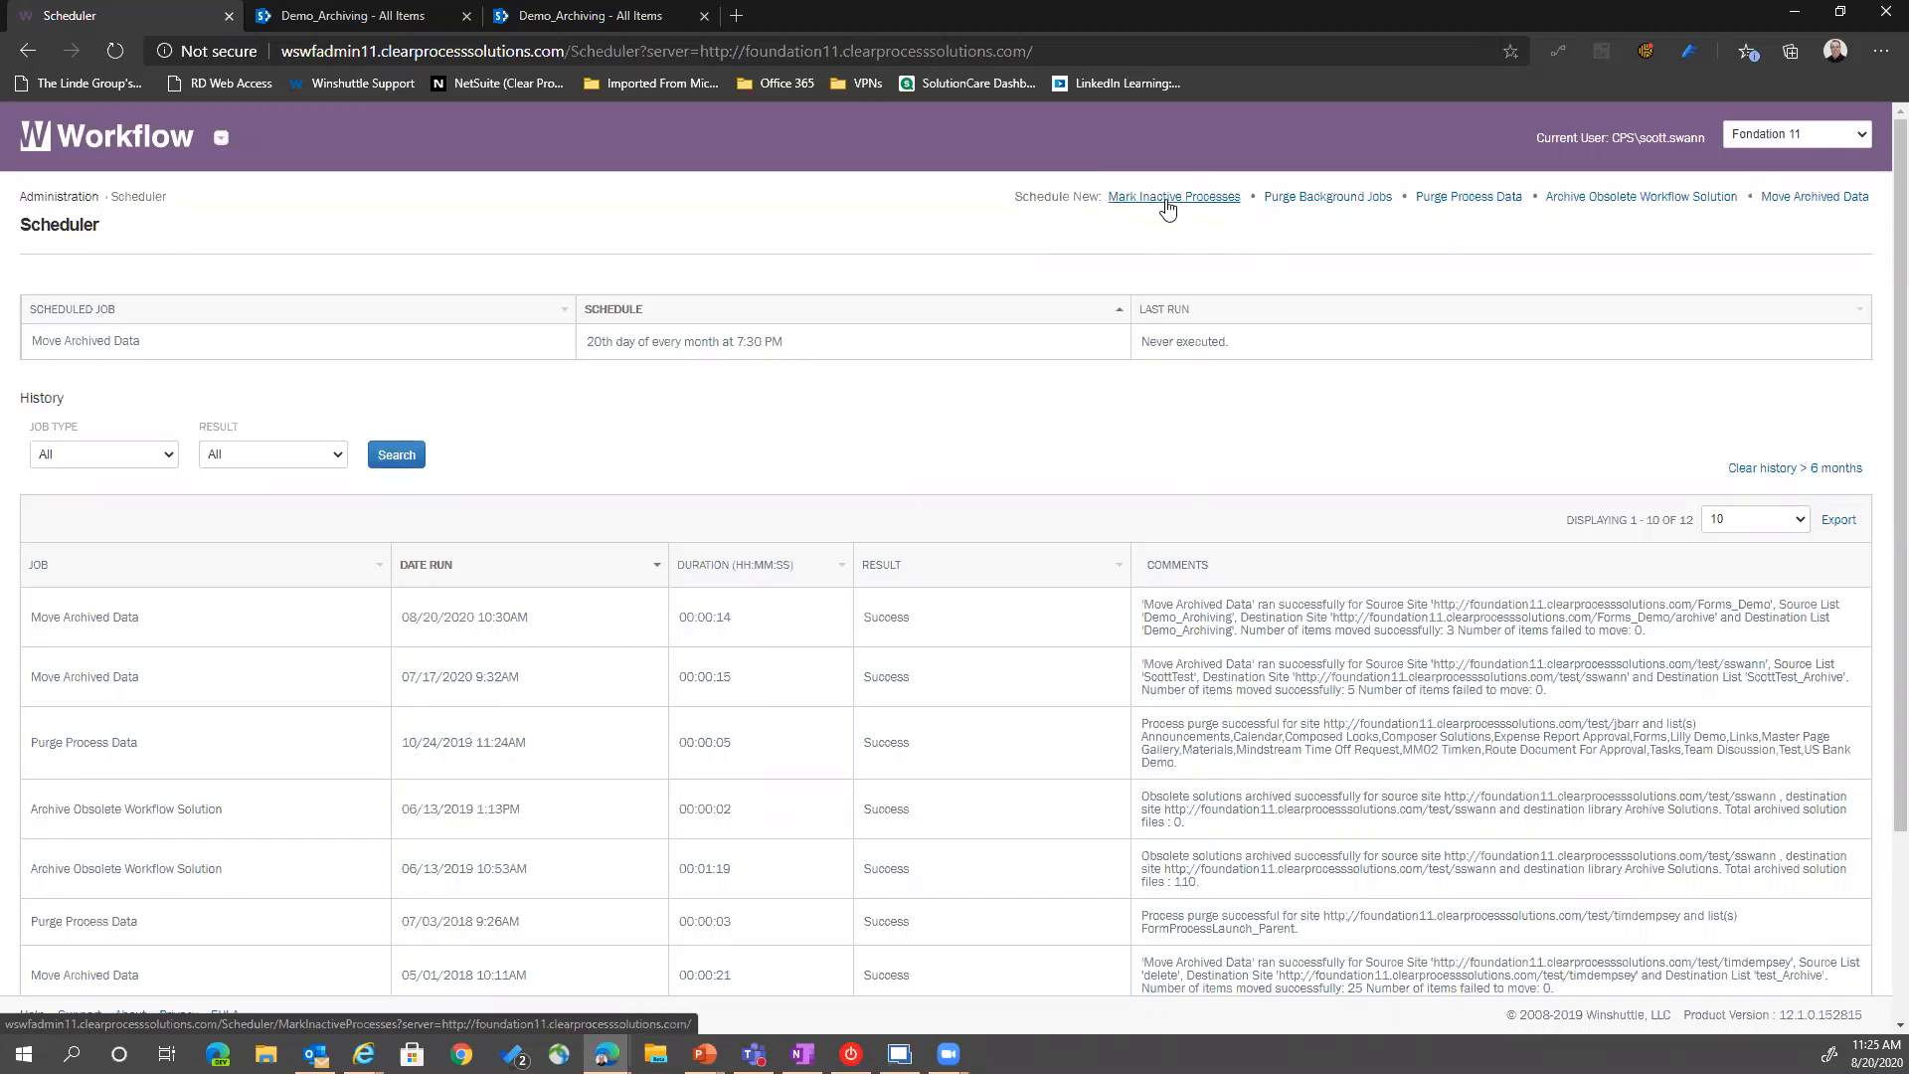
# Start a new Mark Inactive Processes job with Delete Inactive Processes enabled and marking set to Schedule
pyautogui.click(1167, 202)
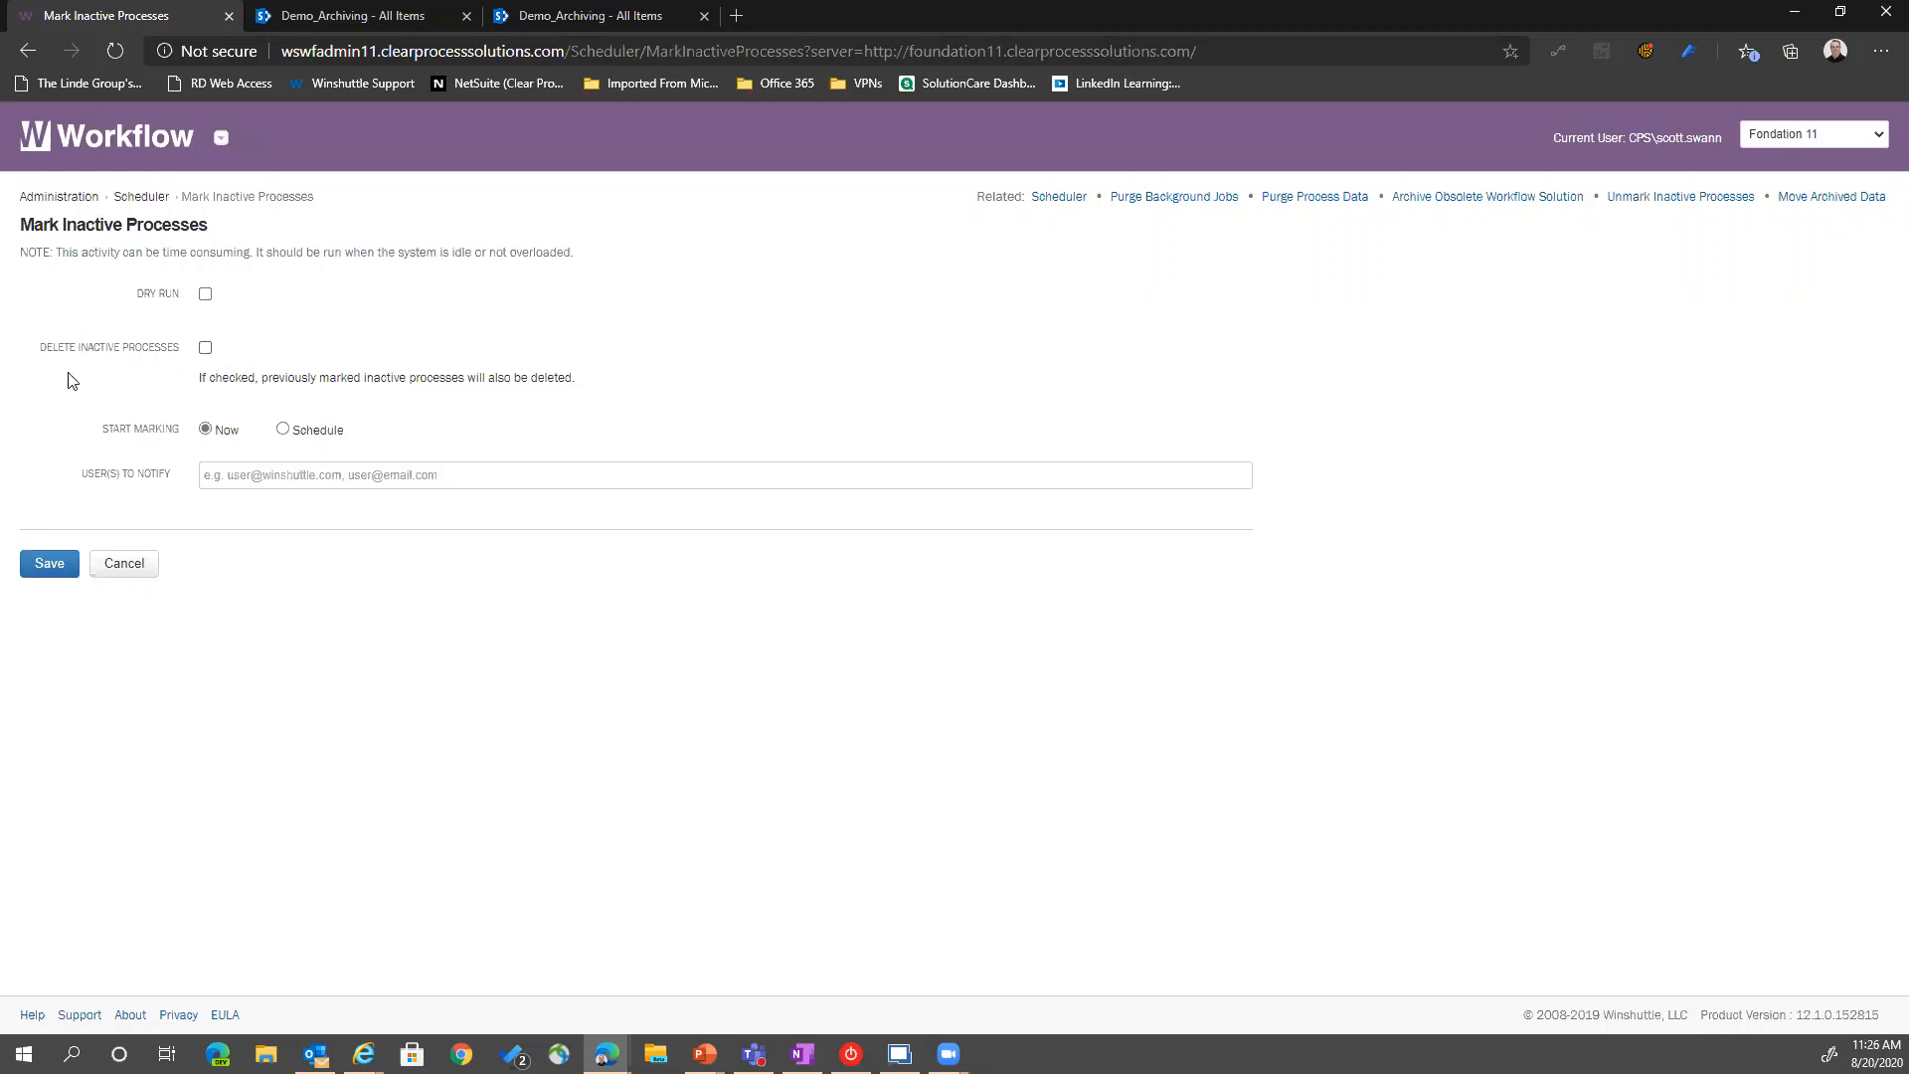
pyautogui.click(206, 350)
pyautogui.click(206, 350)
pyautogui.click(206, 350)
pyautogui.click(283, 429)
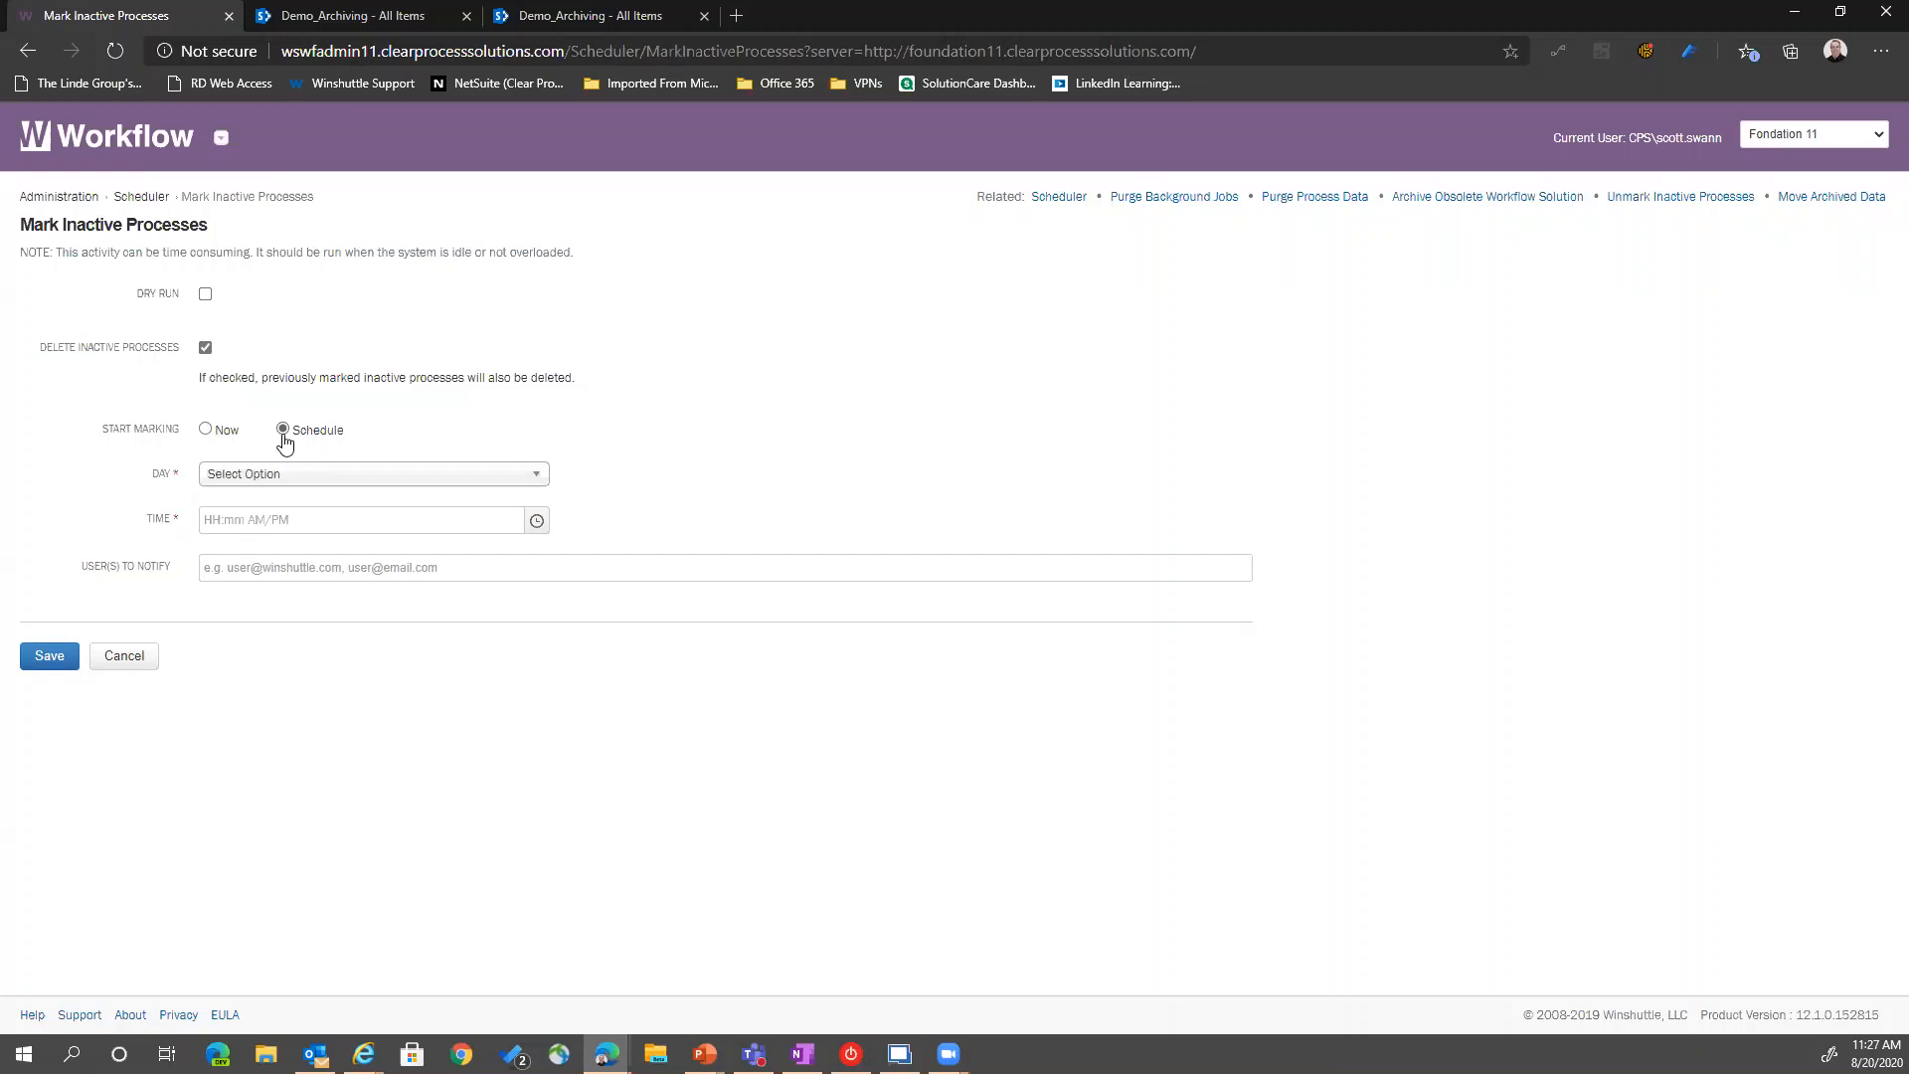
# Schedule the inactive process marking for the 20th day of the month at 8:30 PM
pyautogui.click(301, 481)
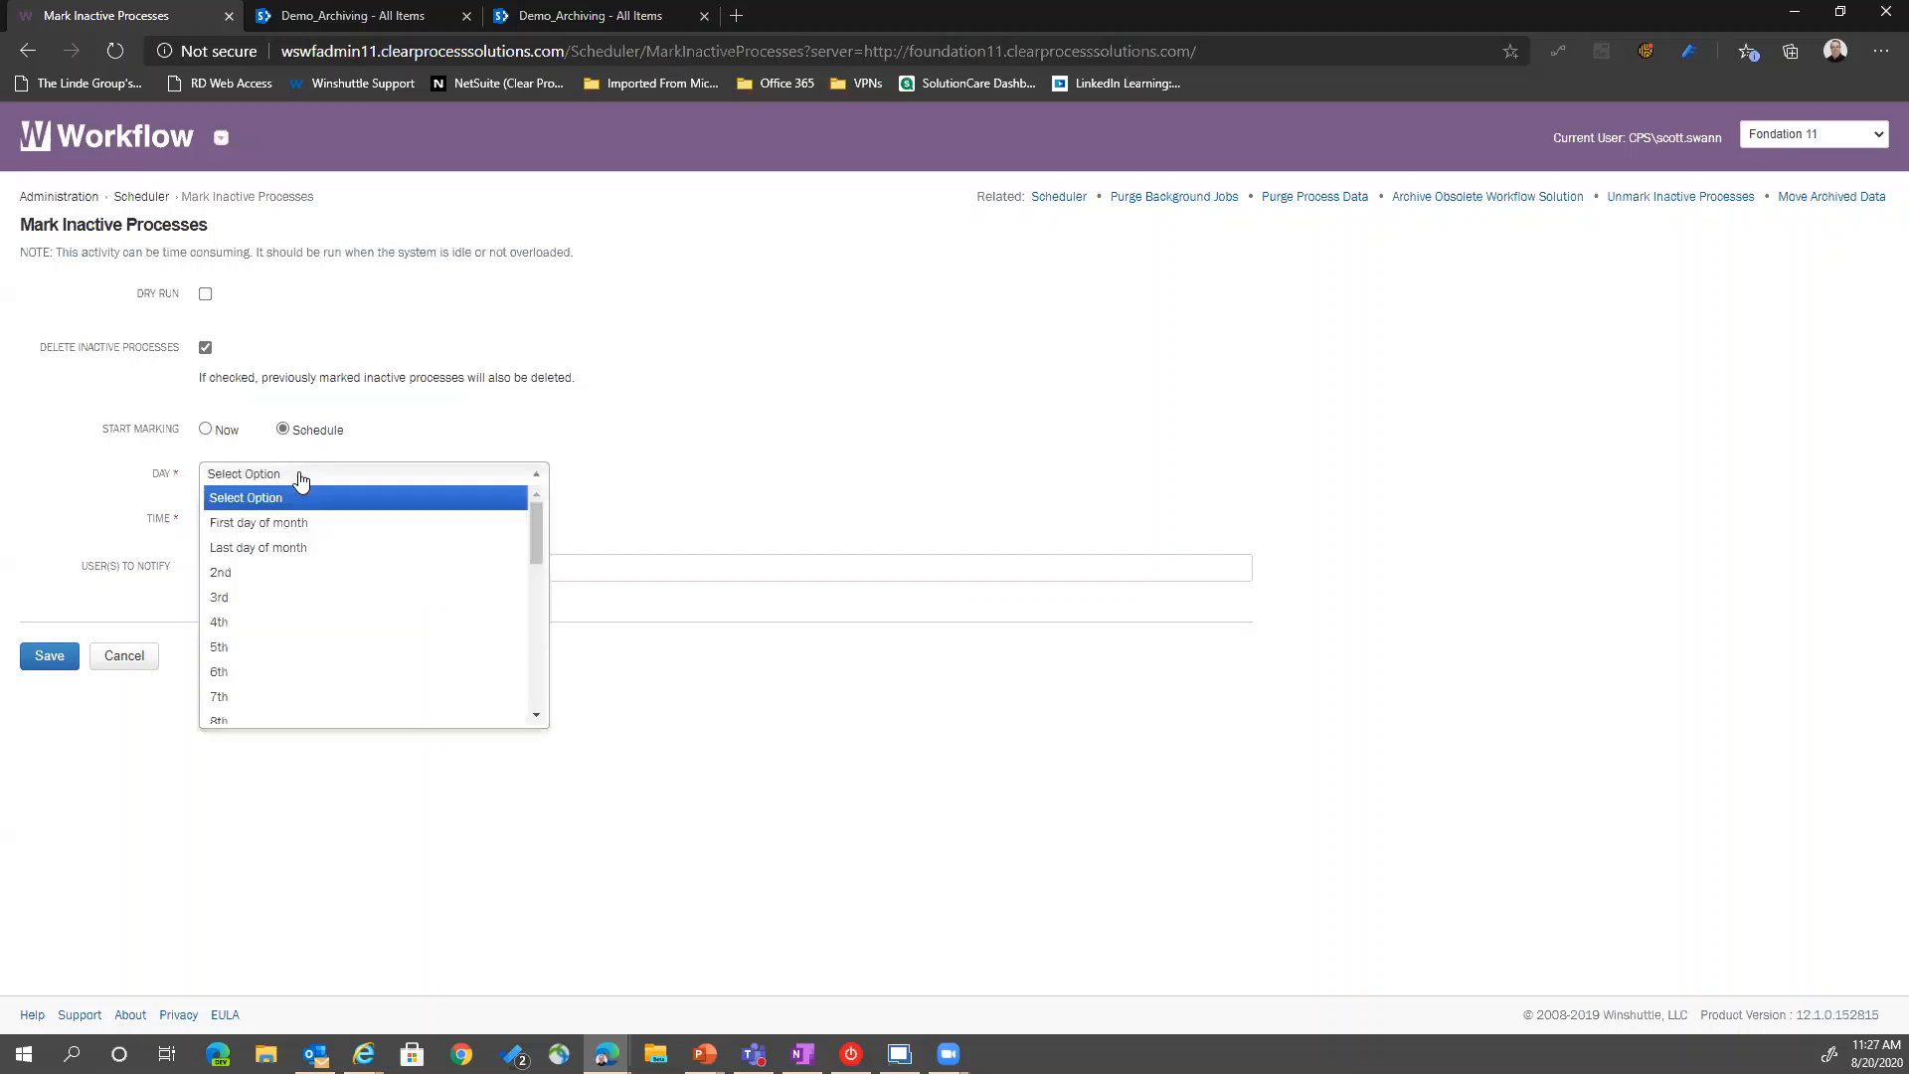
pyautogui.scroll(-6, 315, 599)
pyautogui.scroll(-2, 318, 600)
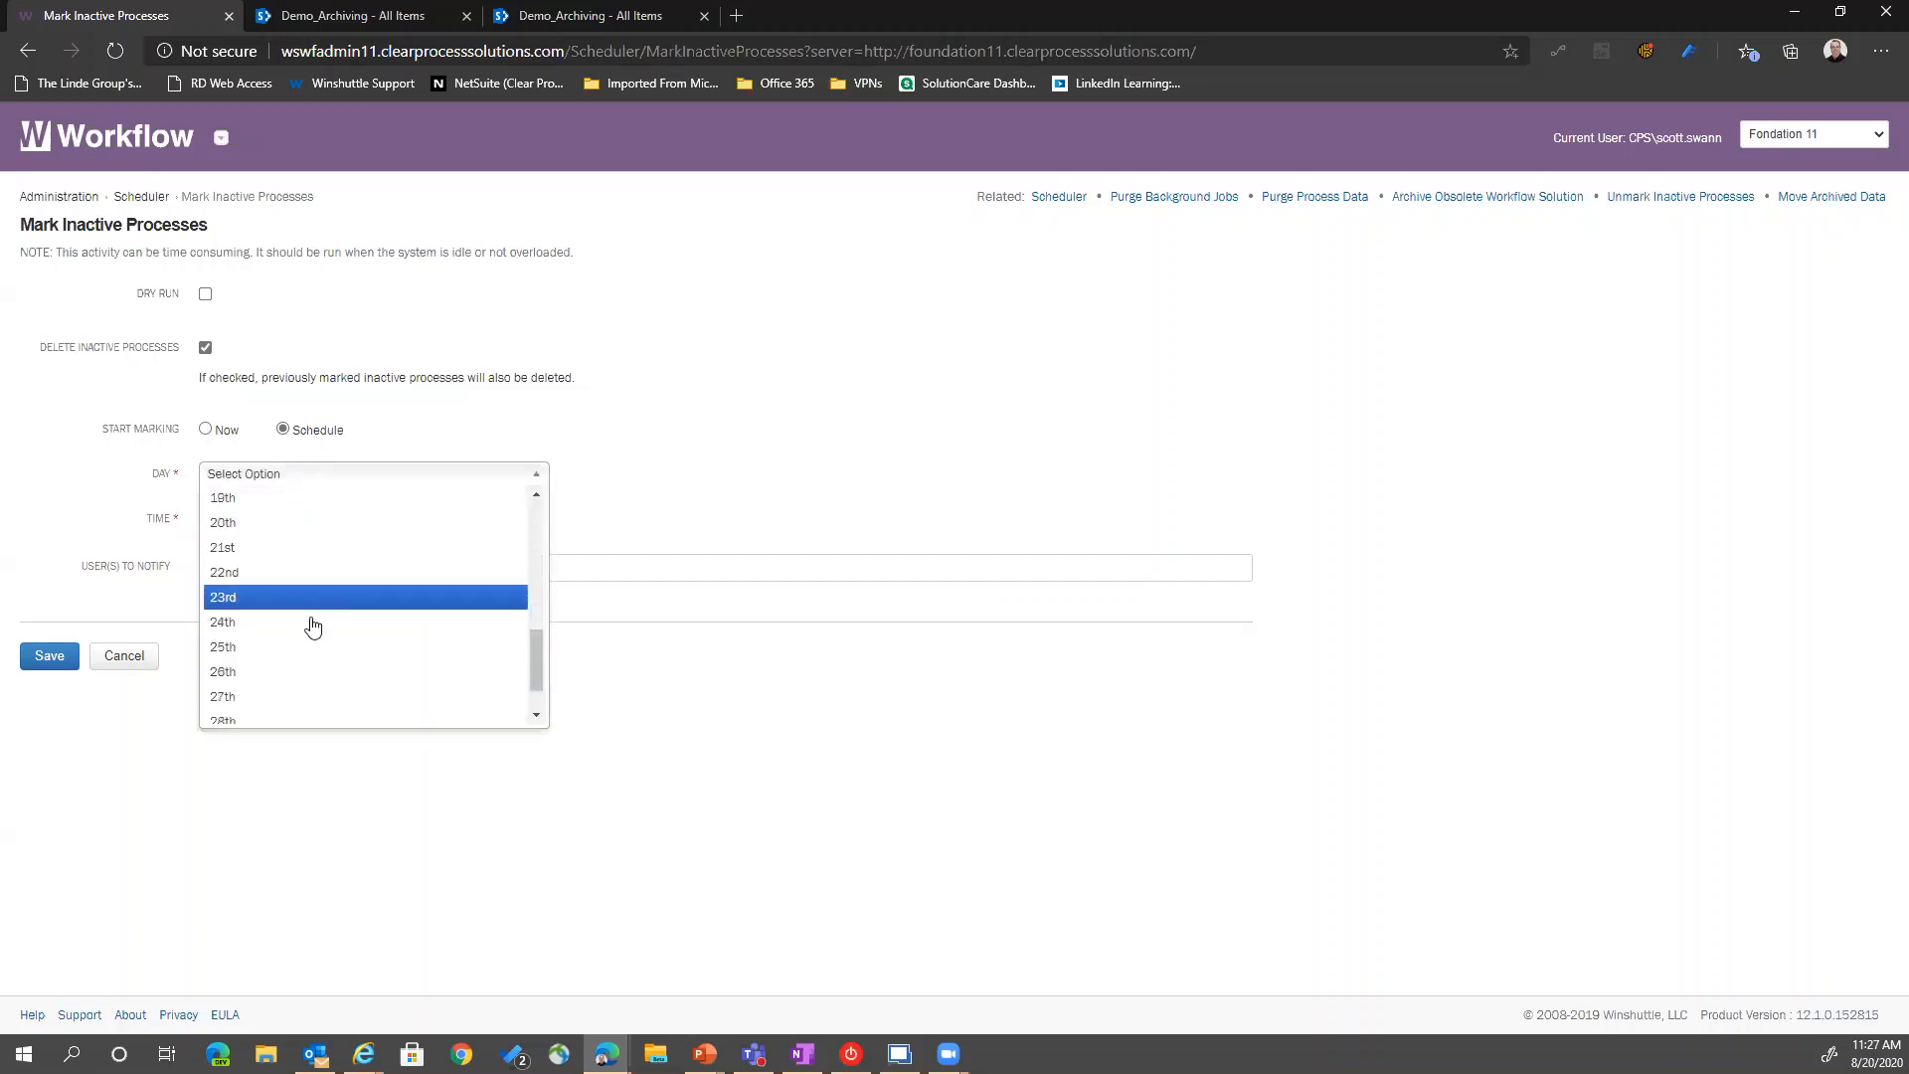
pyautogui.scroll(3, 267, 636)
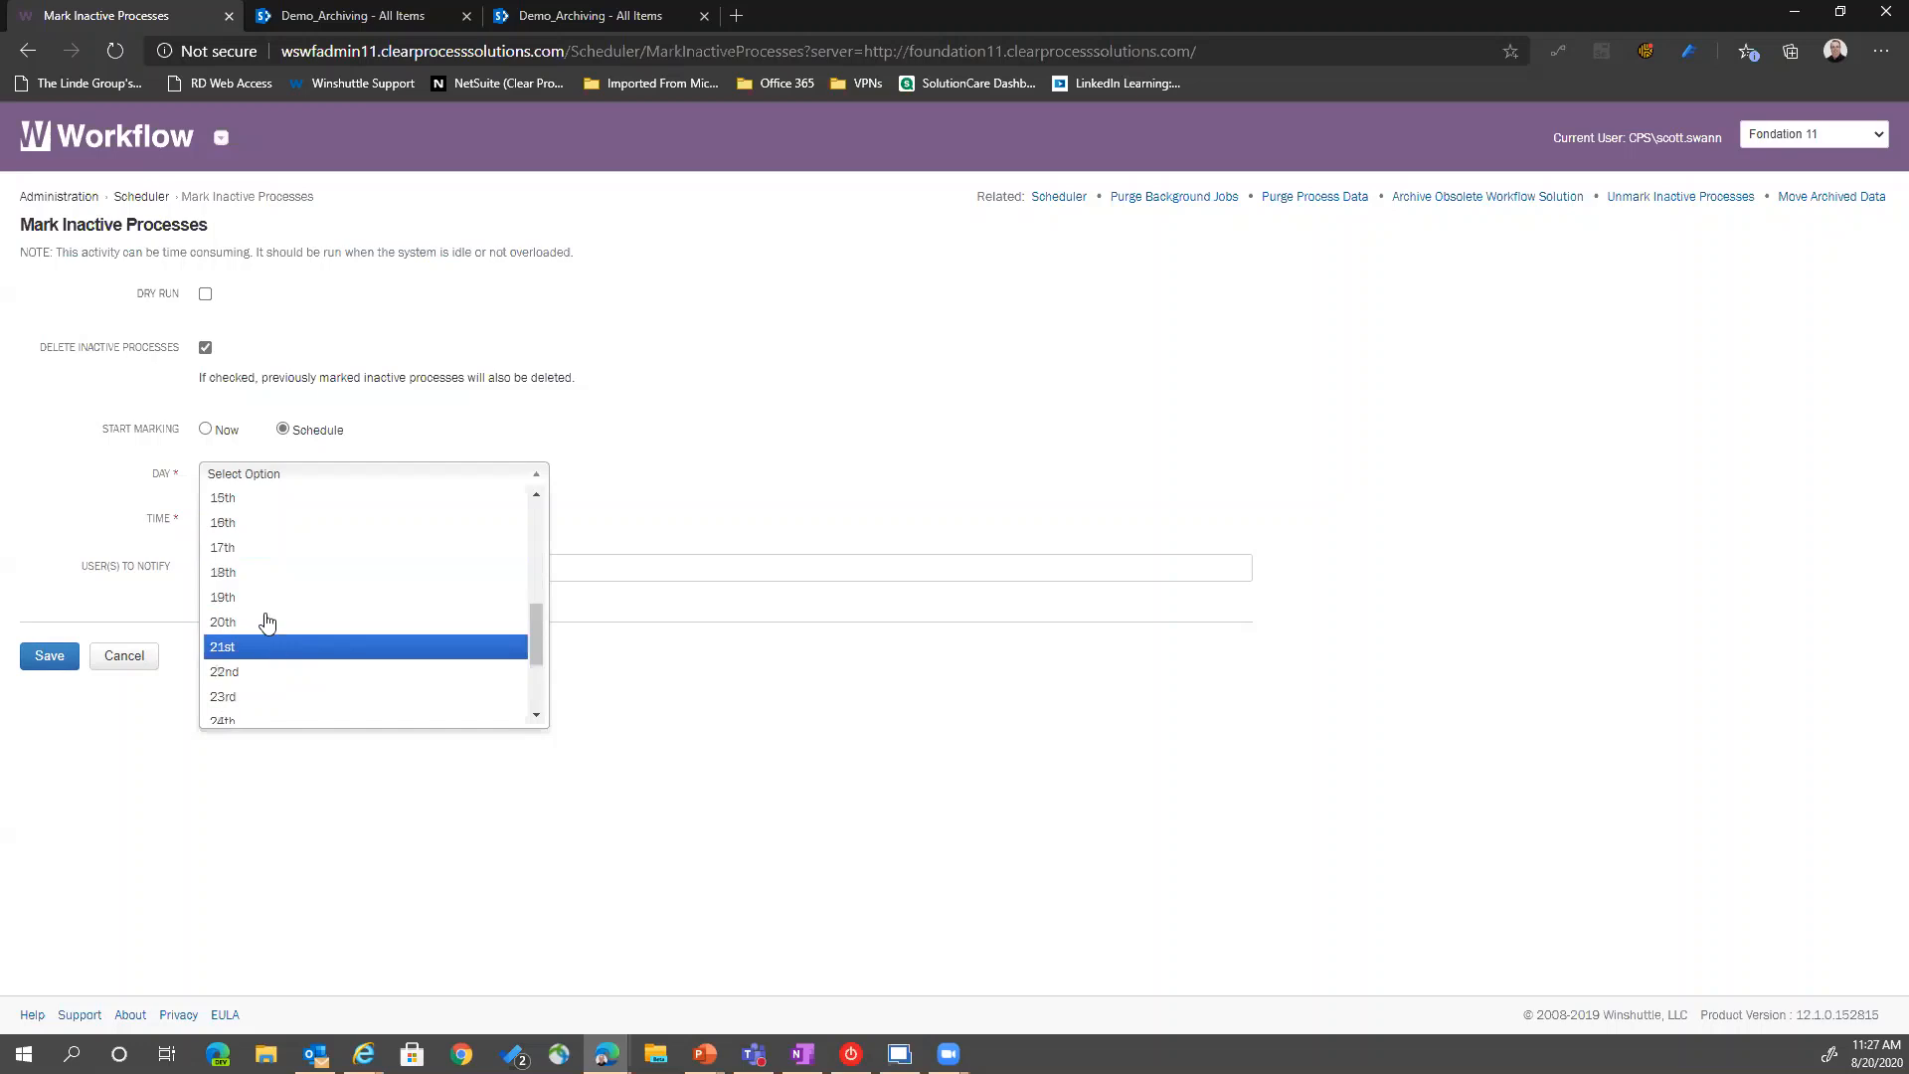
pyautogui.click(252, 632)
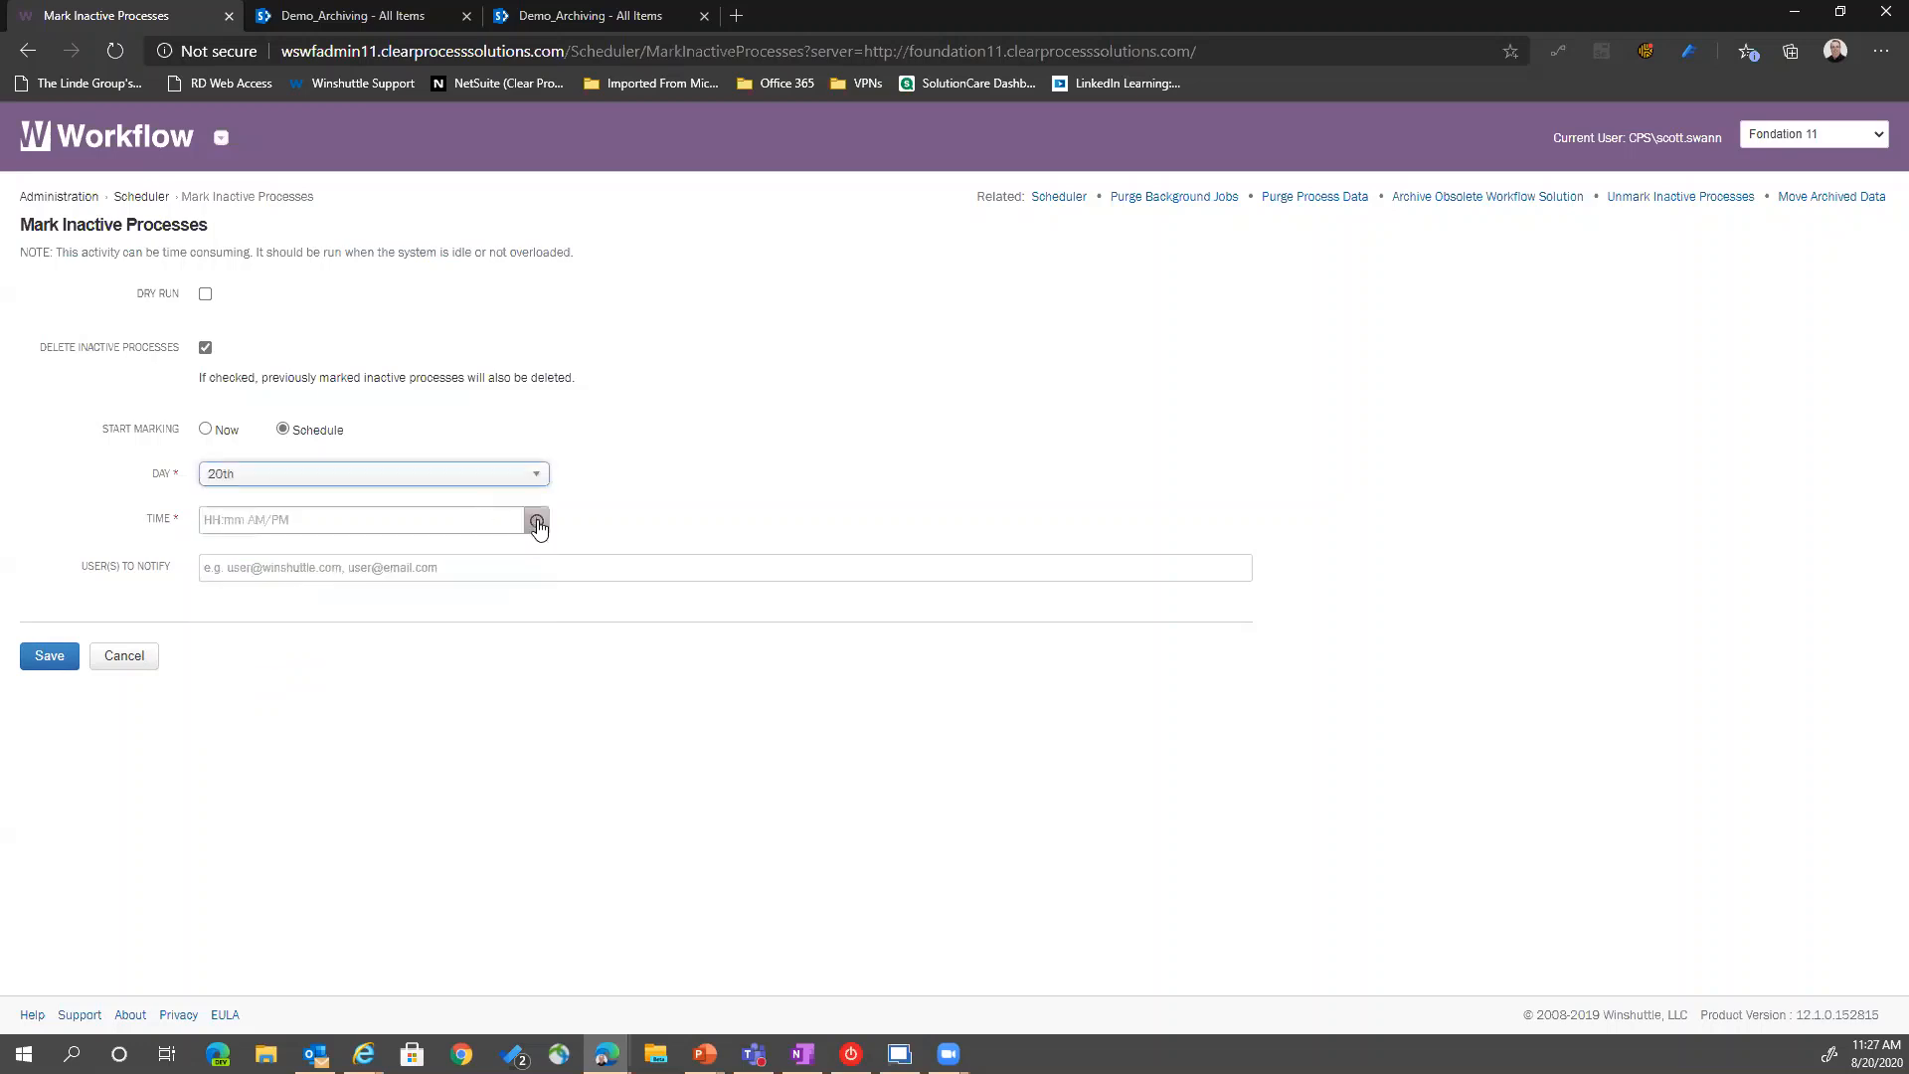
pyautogui.click(536, 520)
pyautogui.scroll(-5, 464, 628)
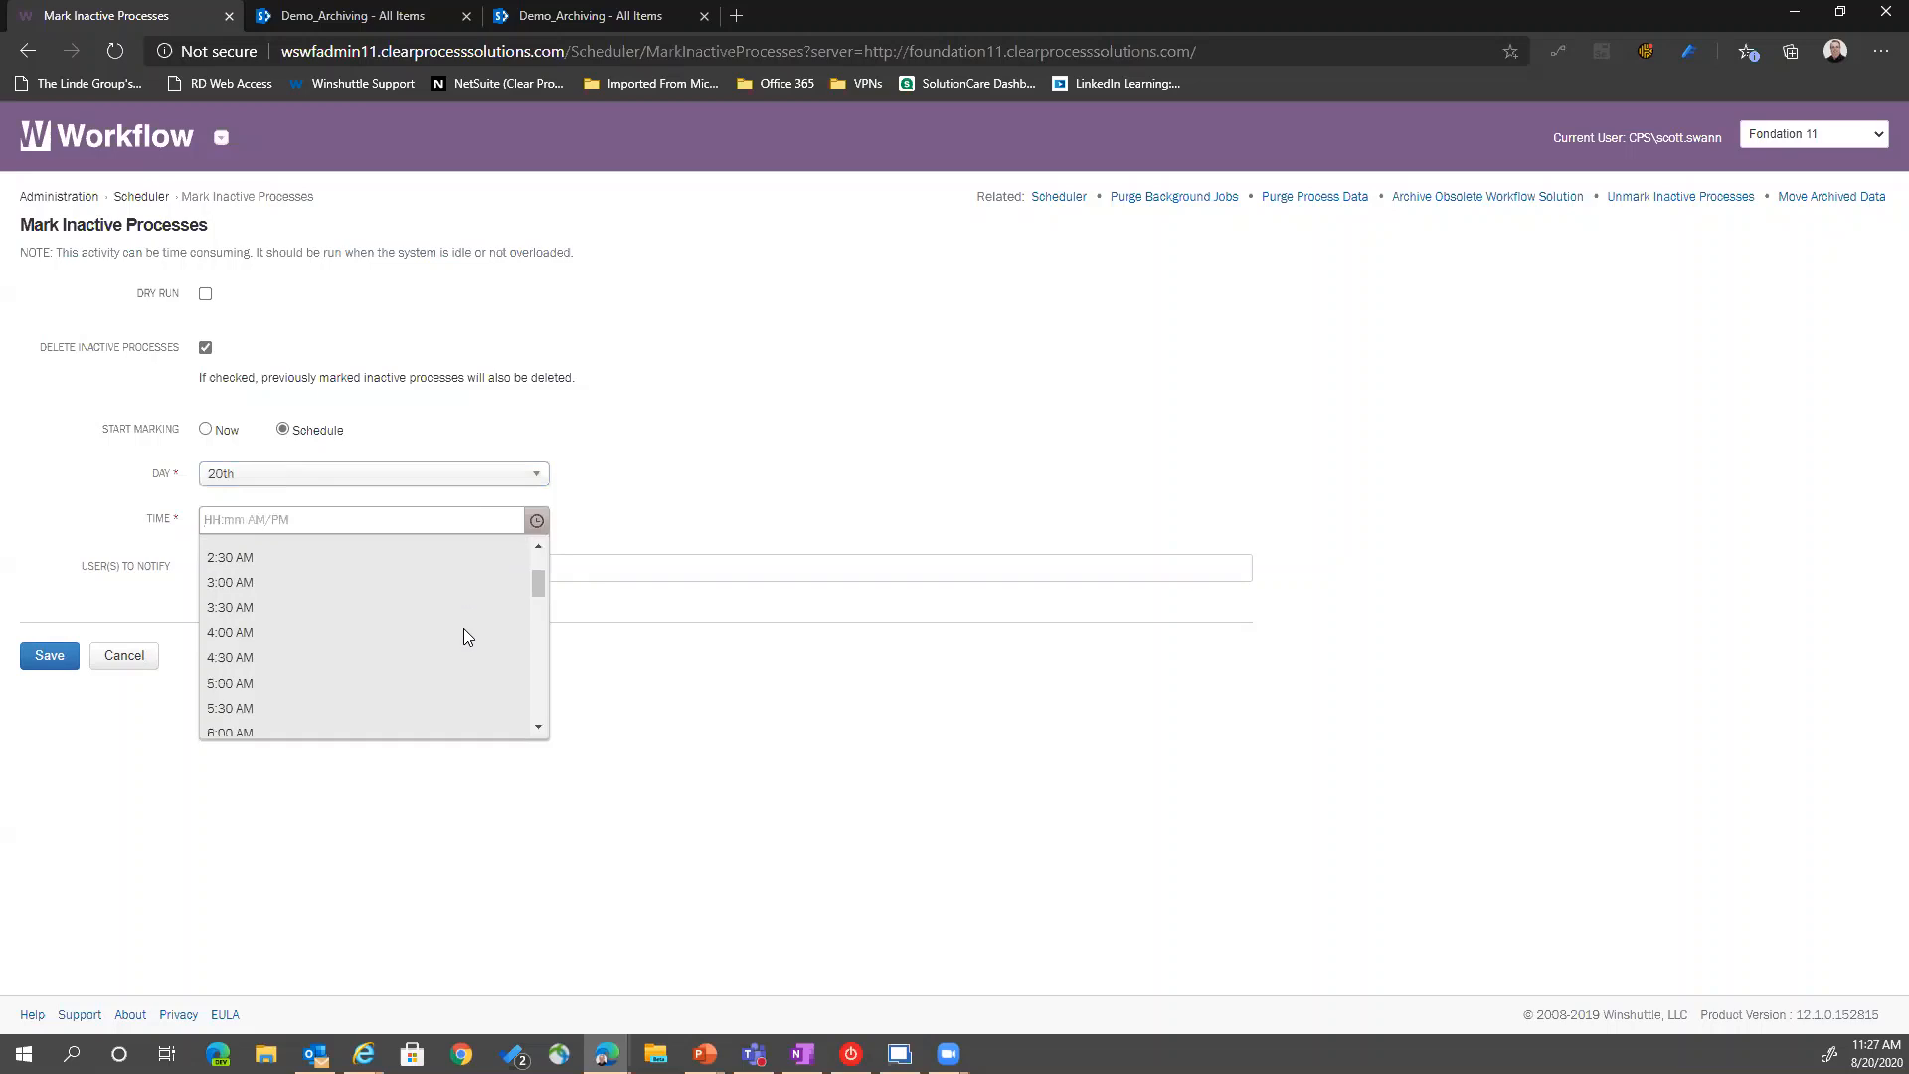
pyautogui.scroll(-10, 463, 628)
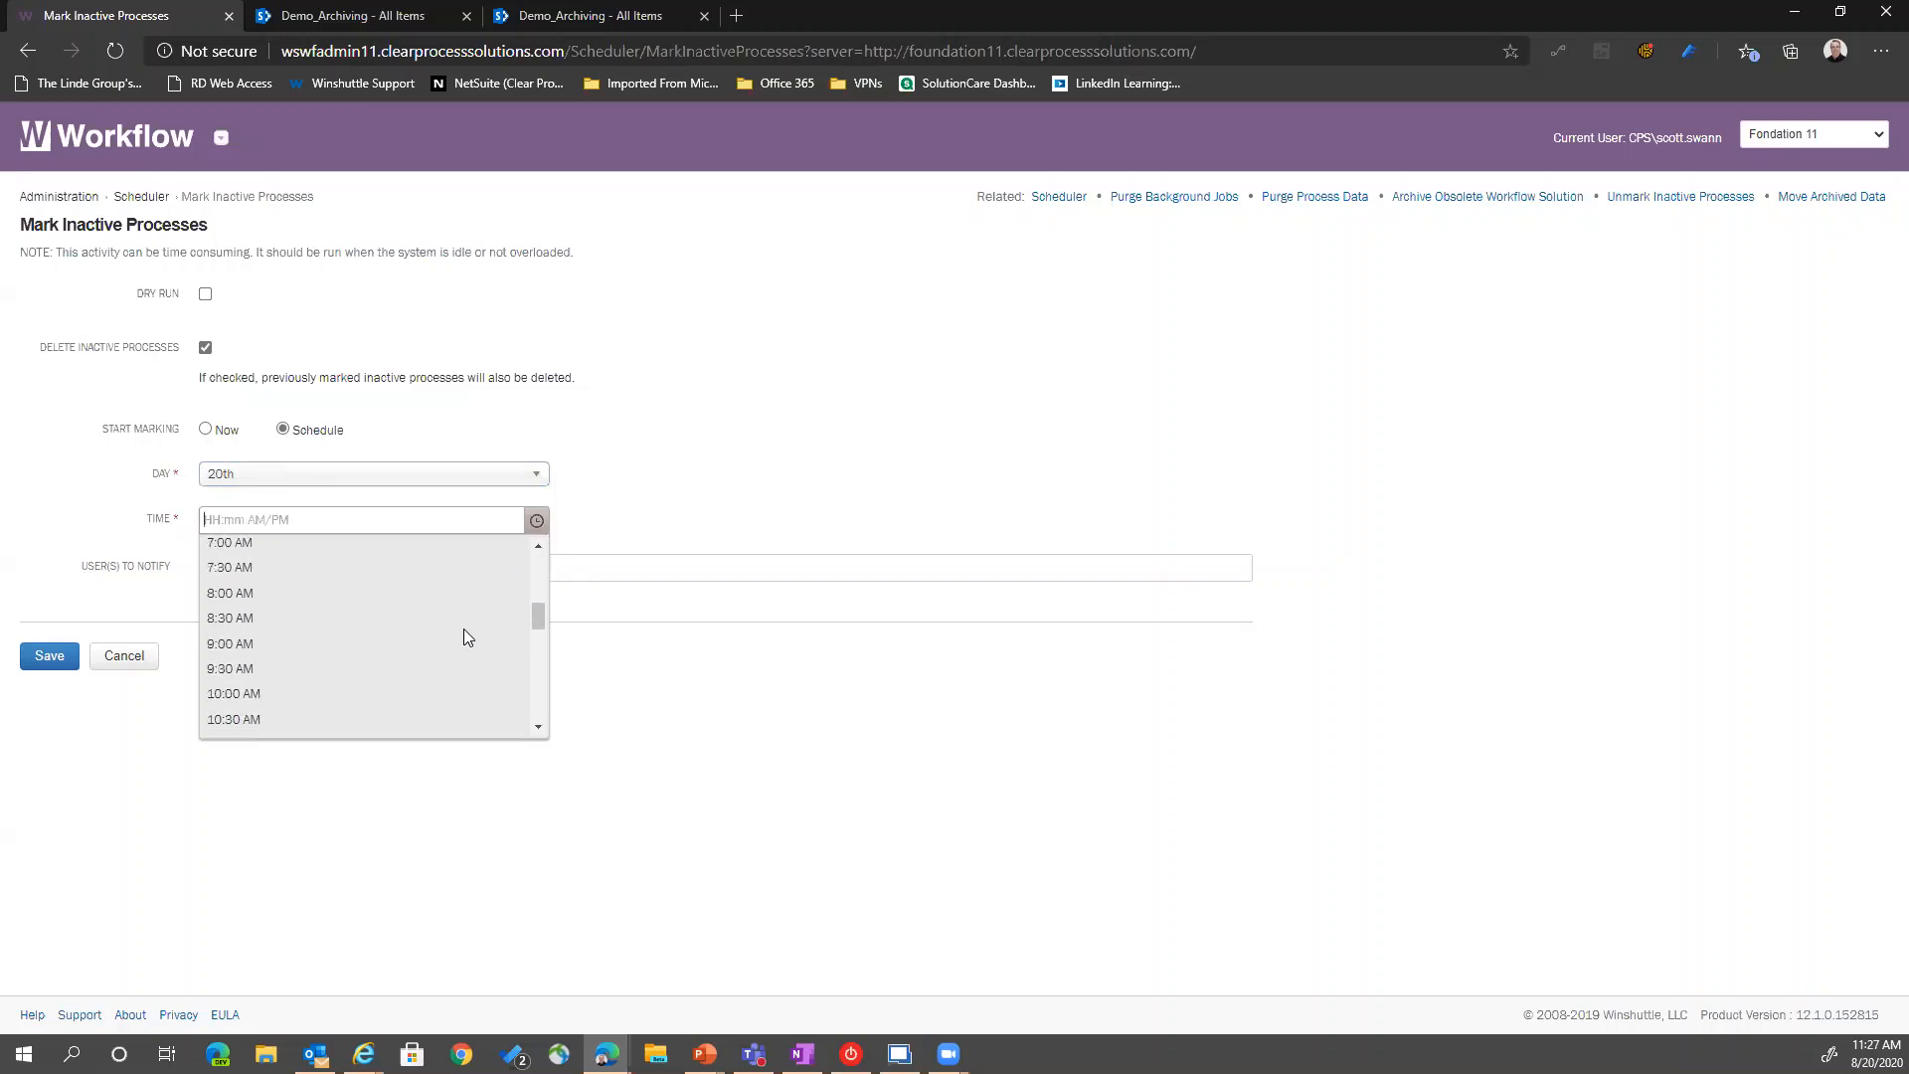
pyautogui.scroll(-3, 461, 636)
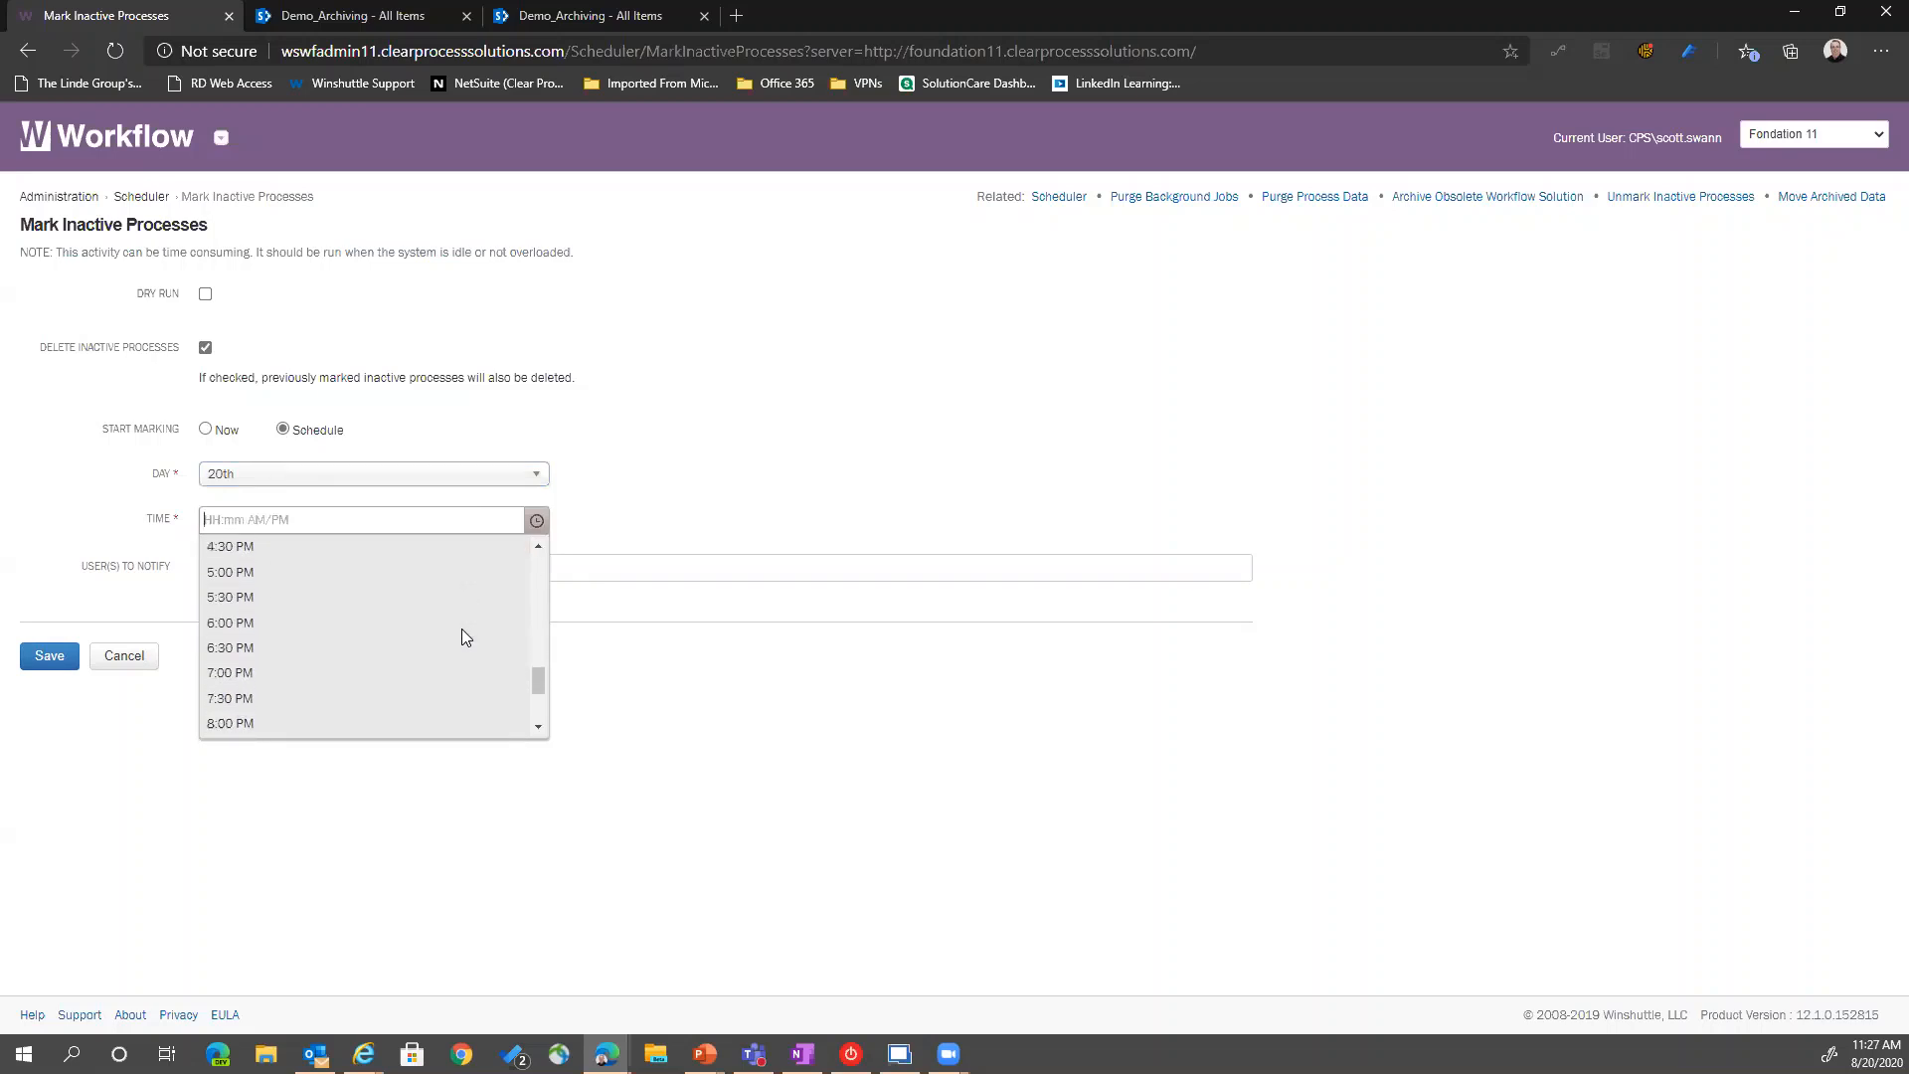
pyautogui.click(275, 658)
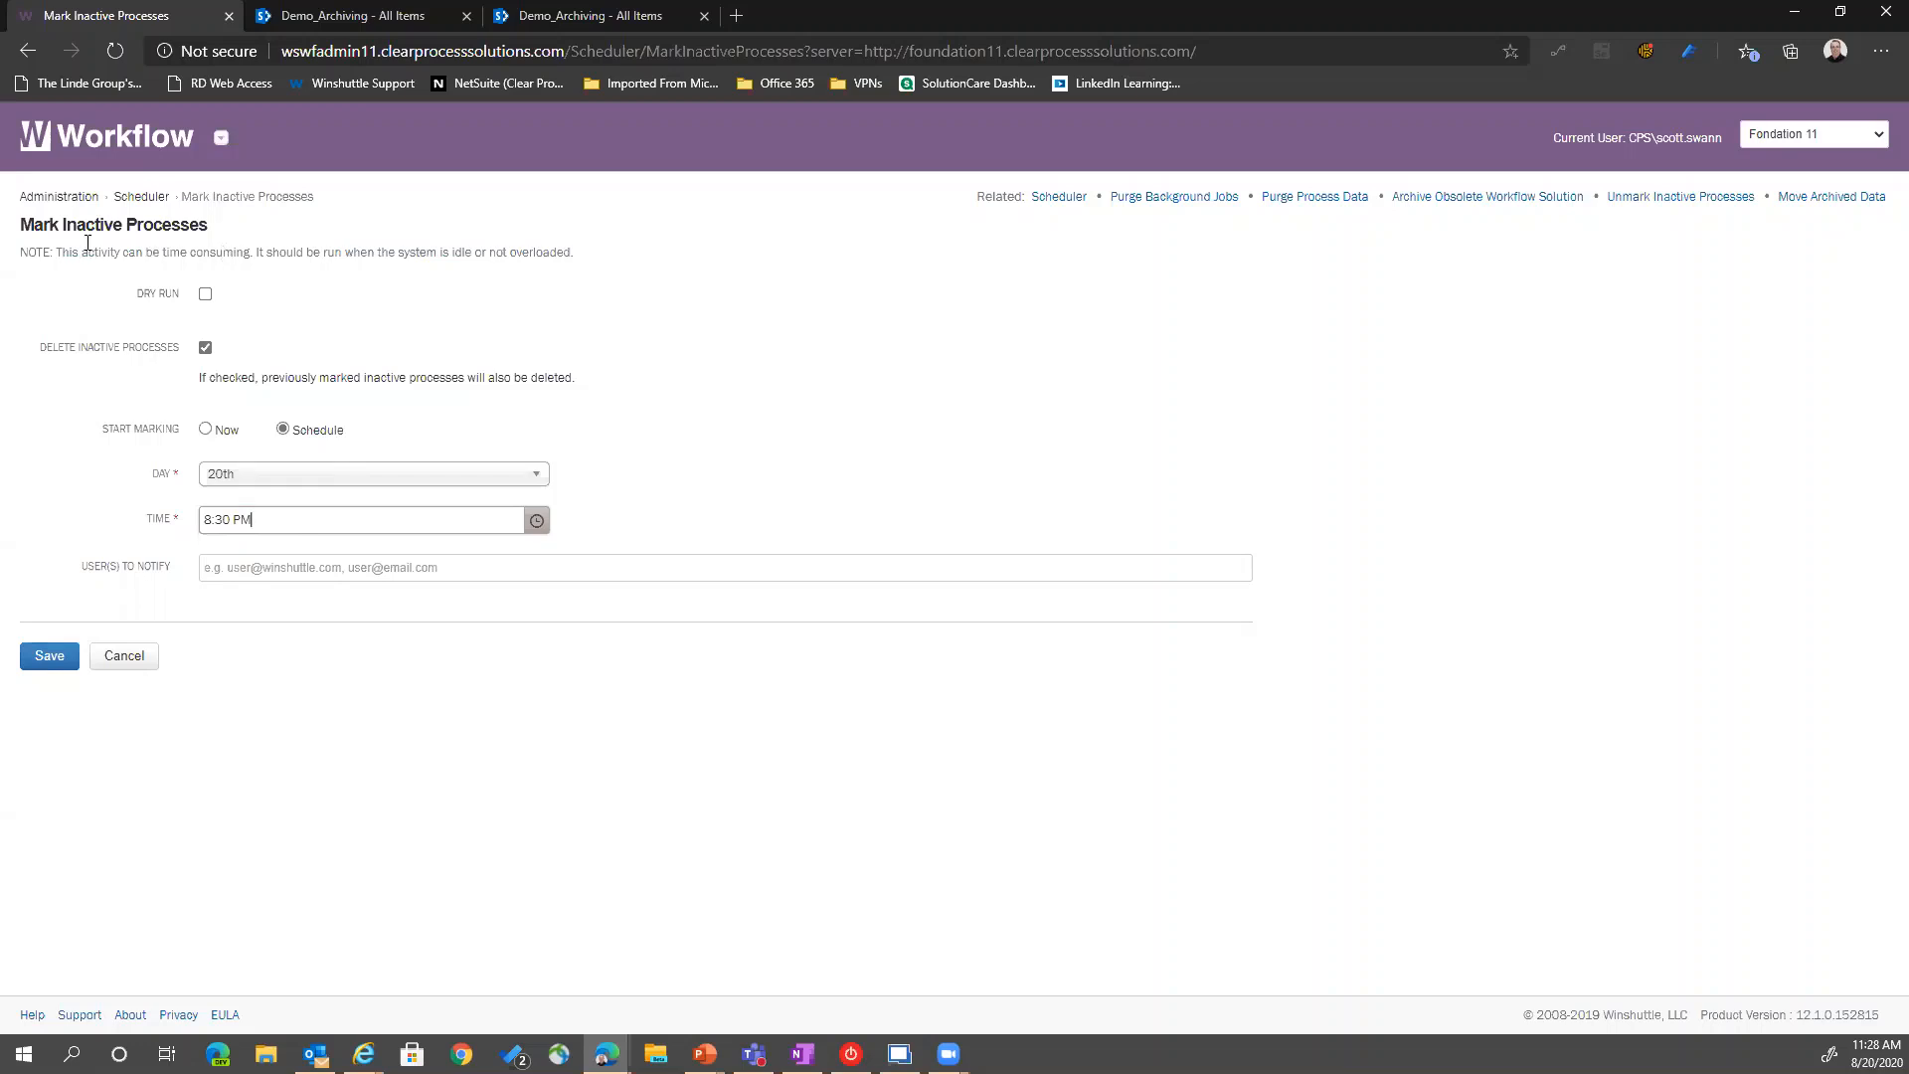
# Leave the form unsaved, review the Scheduler's job list and history from Administration, and open a blank Mark Inactive Processes job
pyautogui.click(40, 202)
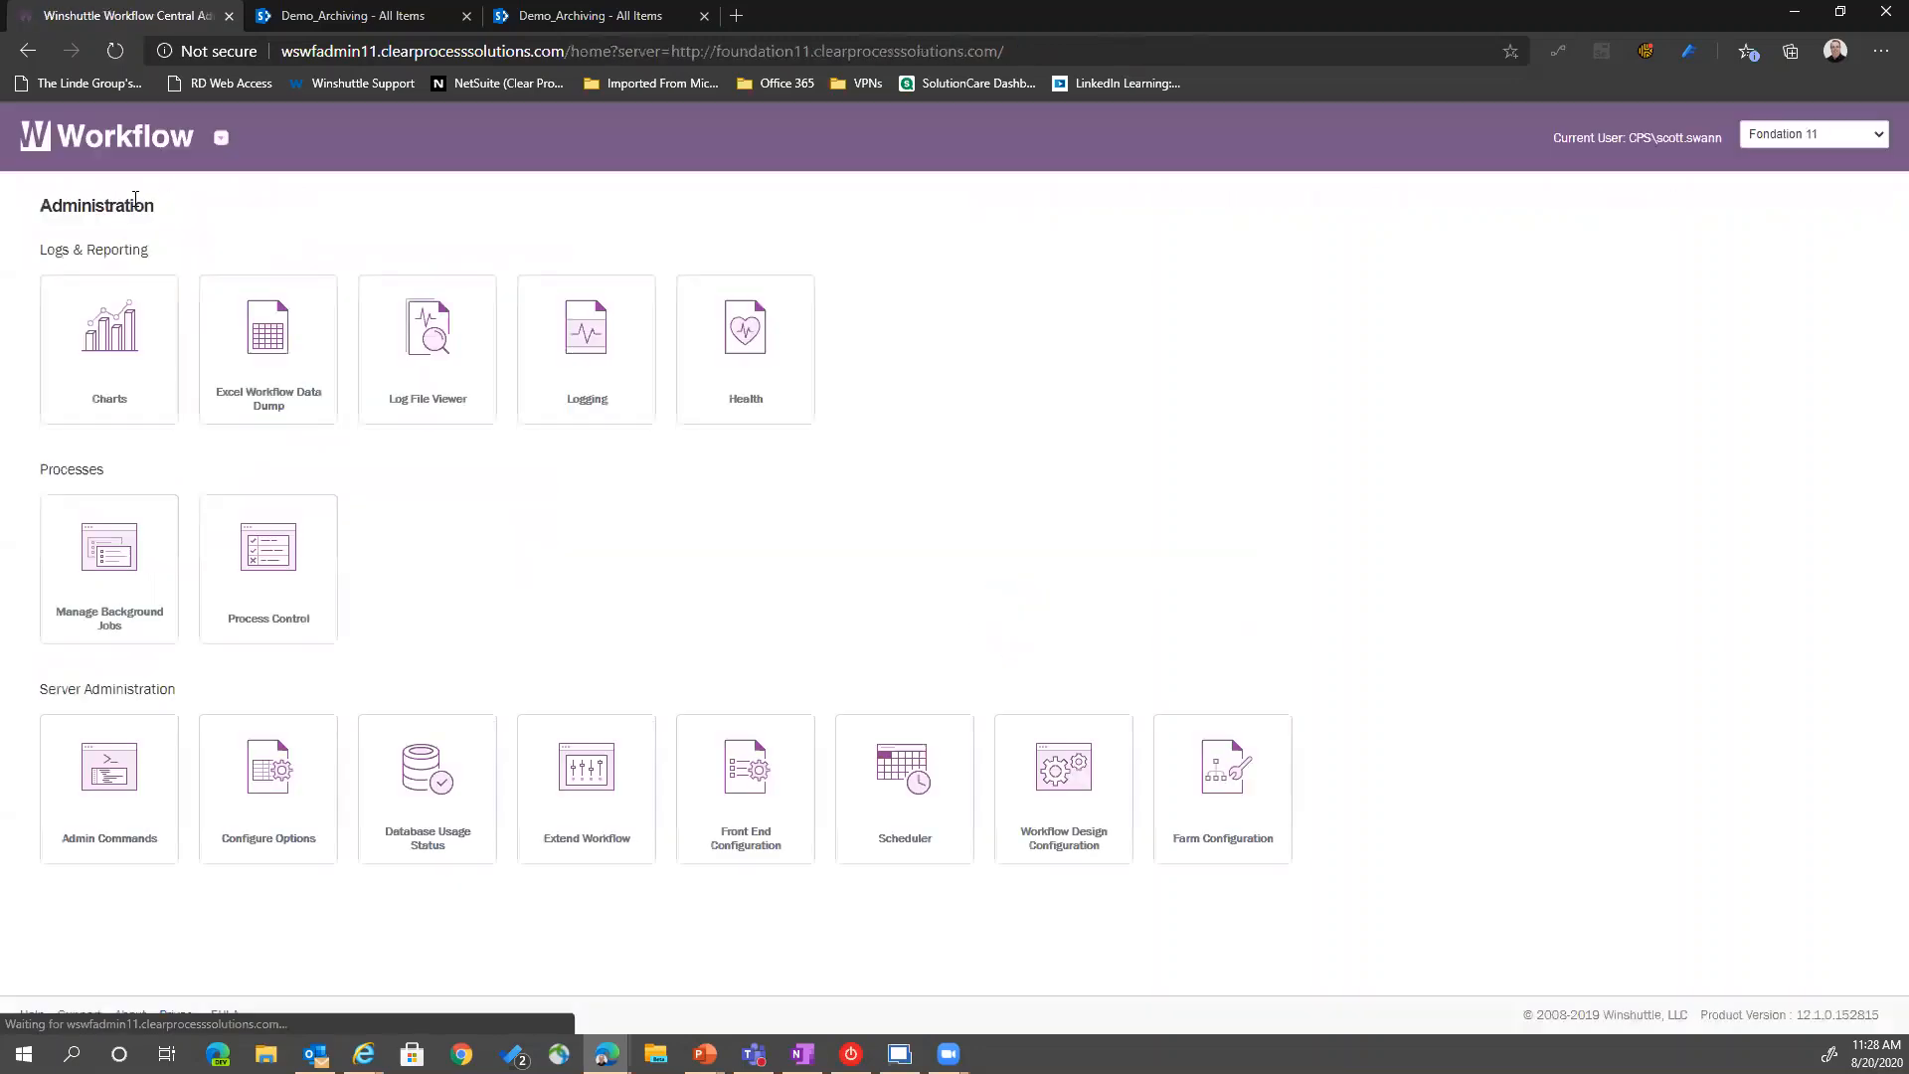
pyautogui.click(879, 778)
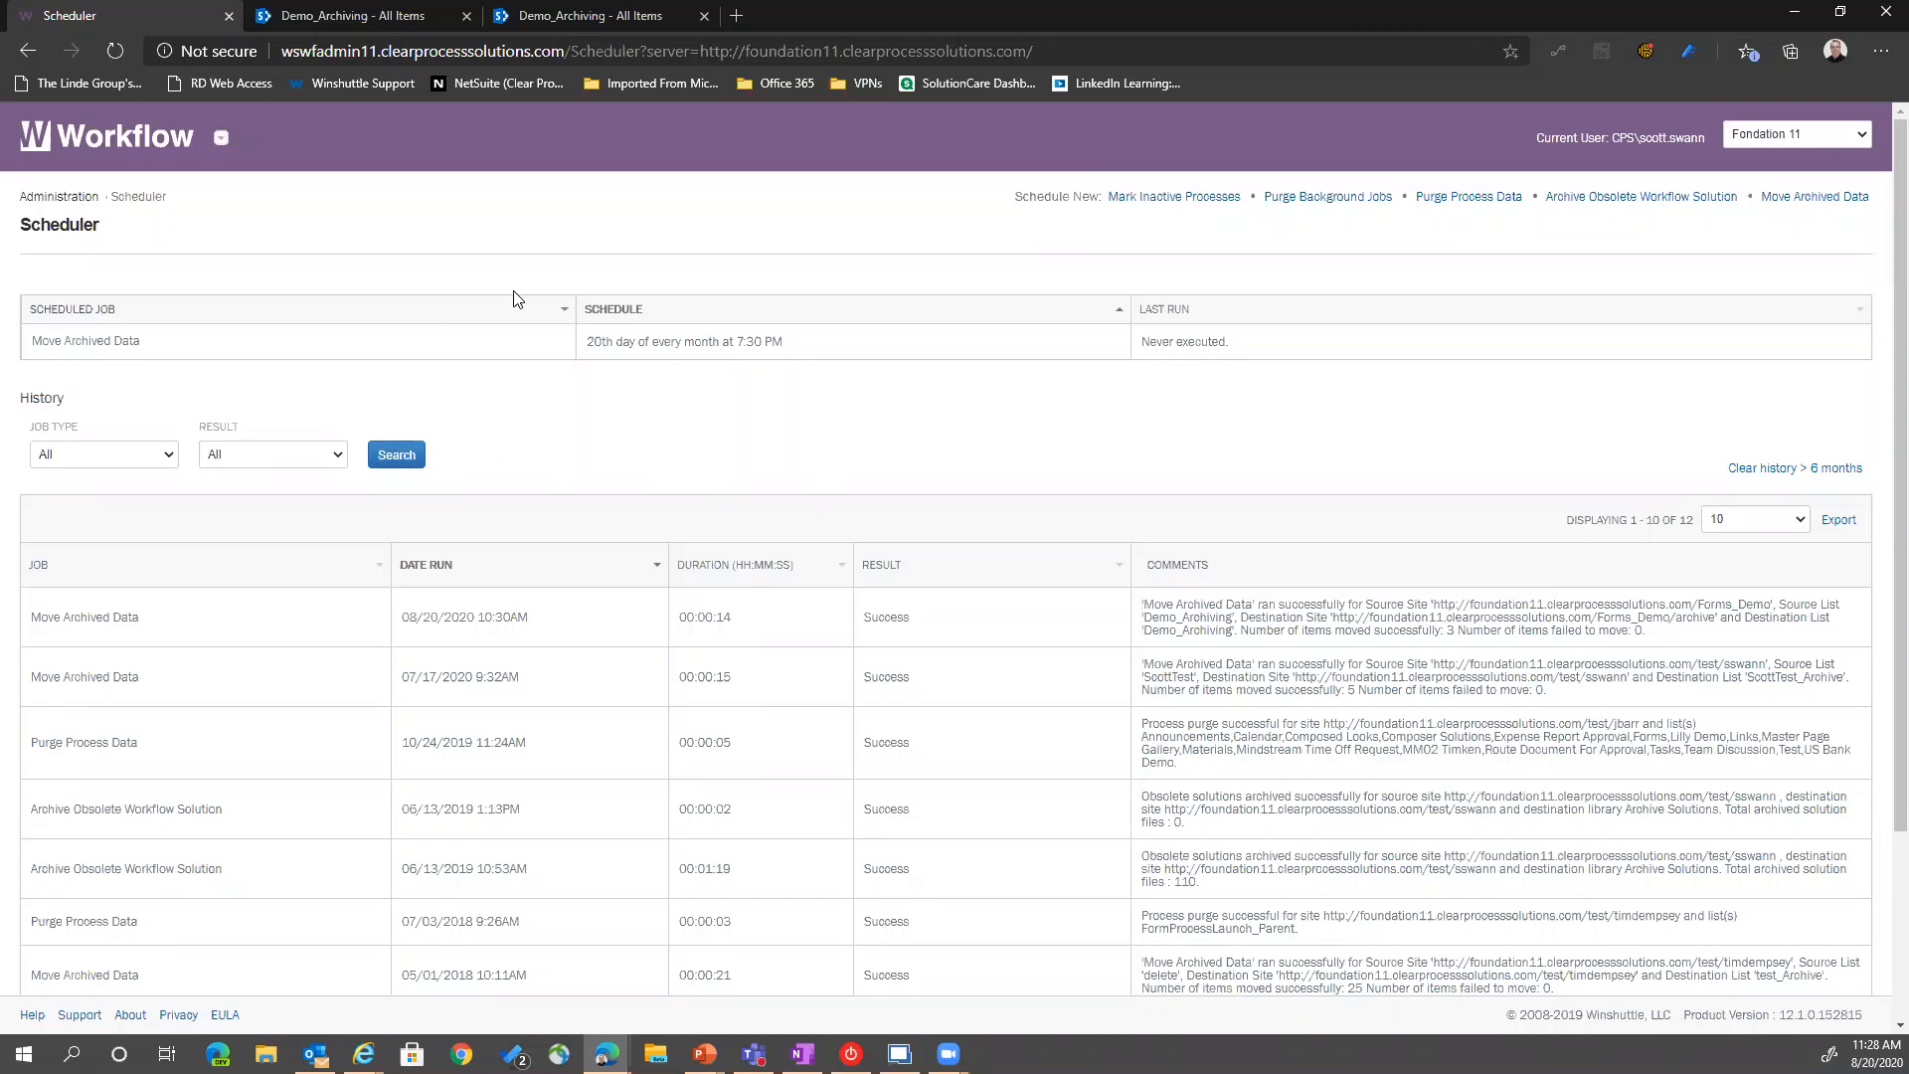
pyautogui.click(1206, 199)
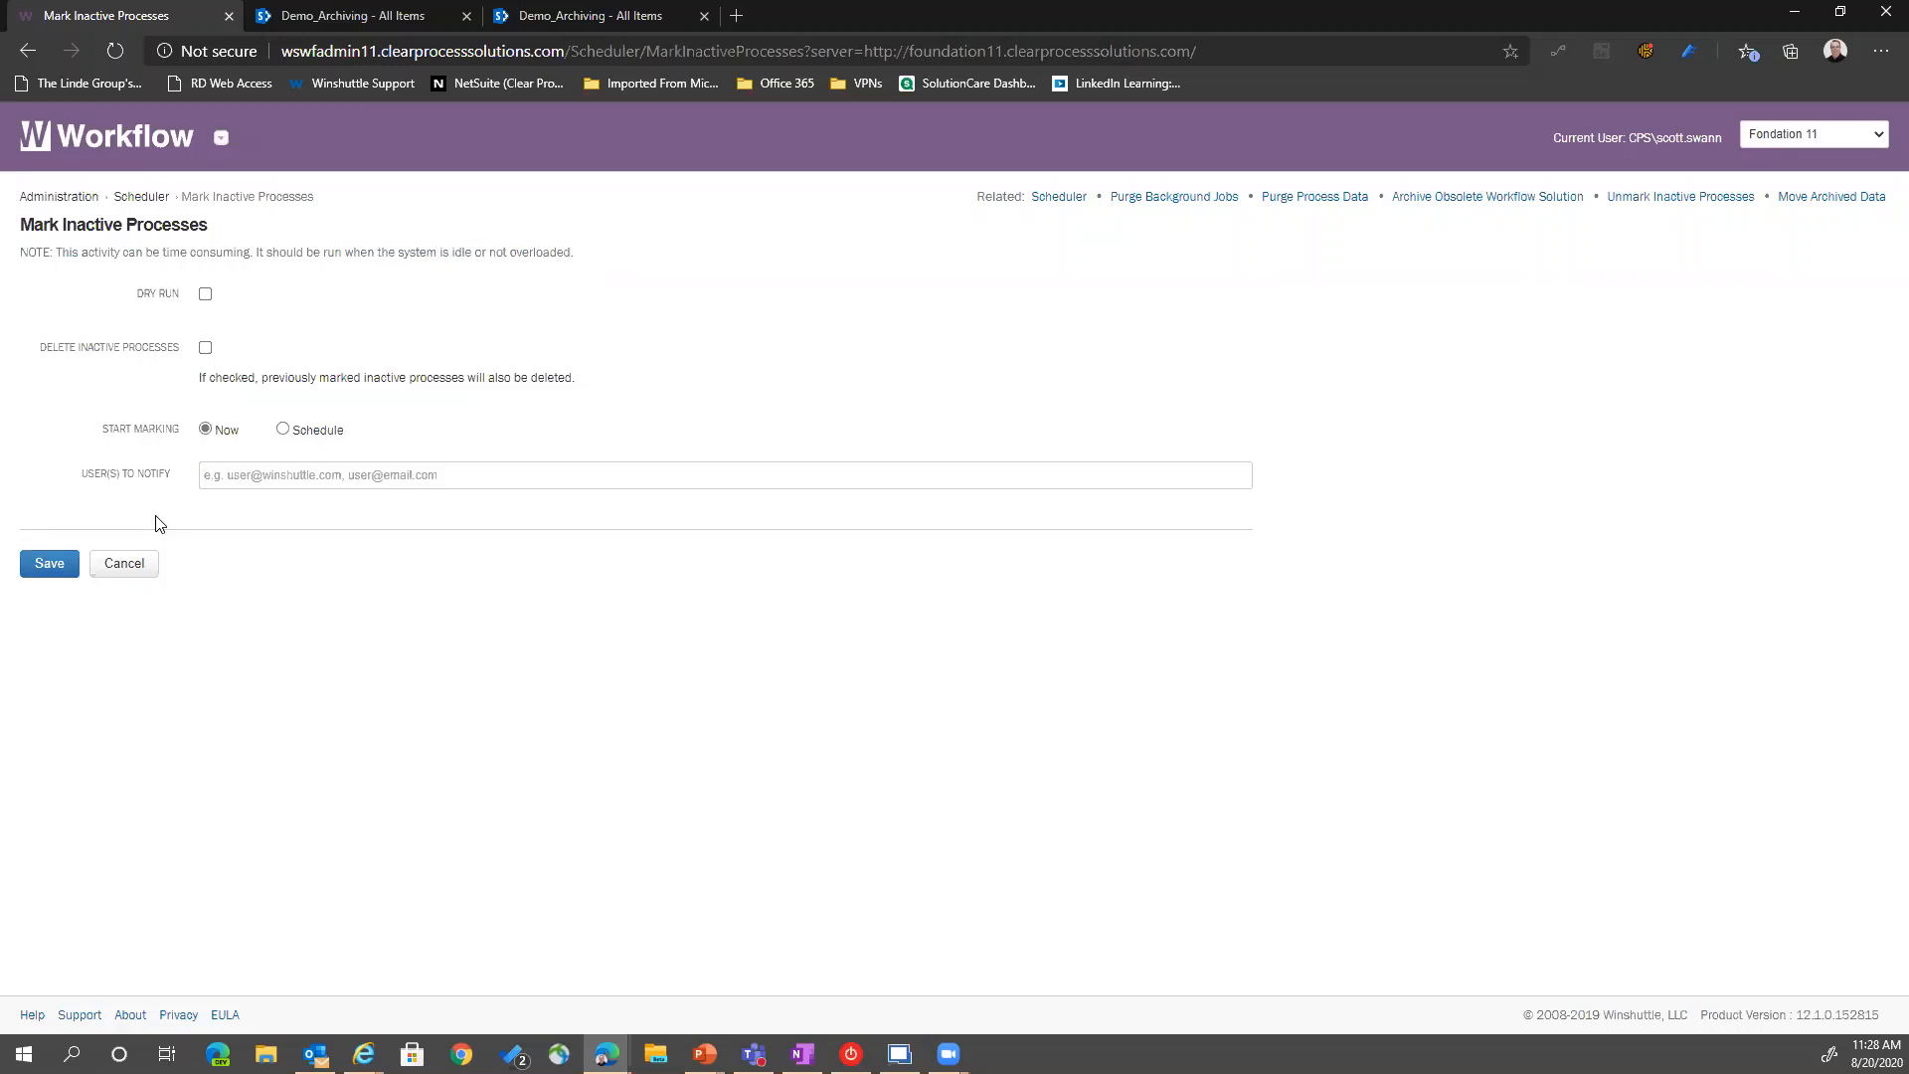
# Check the actions available for the 8/17/2020 7:06:27 AM item in the Forms_Demo Demo_Archiving list, and return to the Mark Inactive Processes form
pyautogui.click(443, 16)
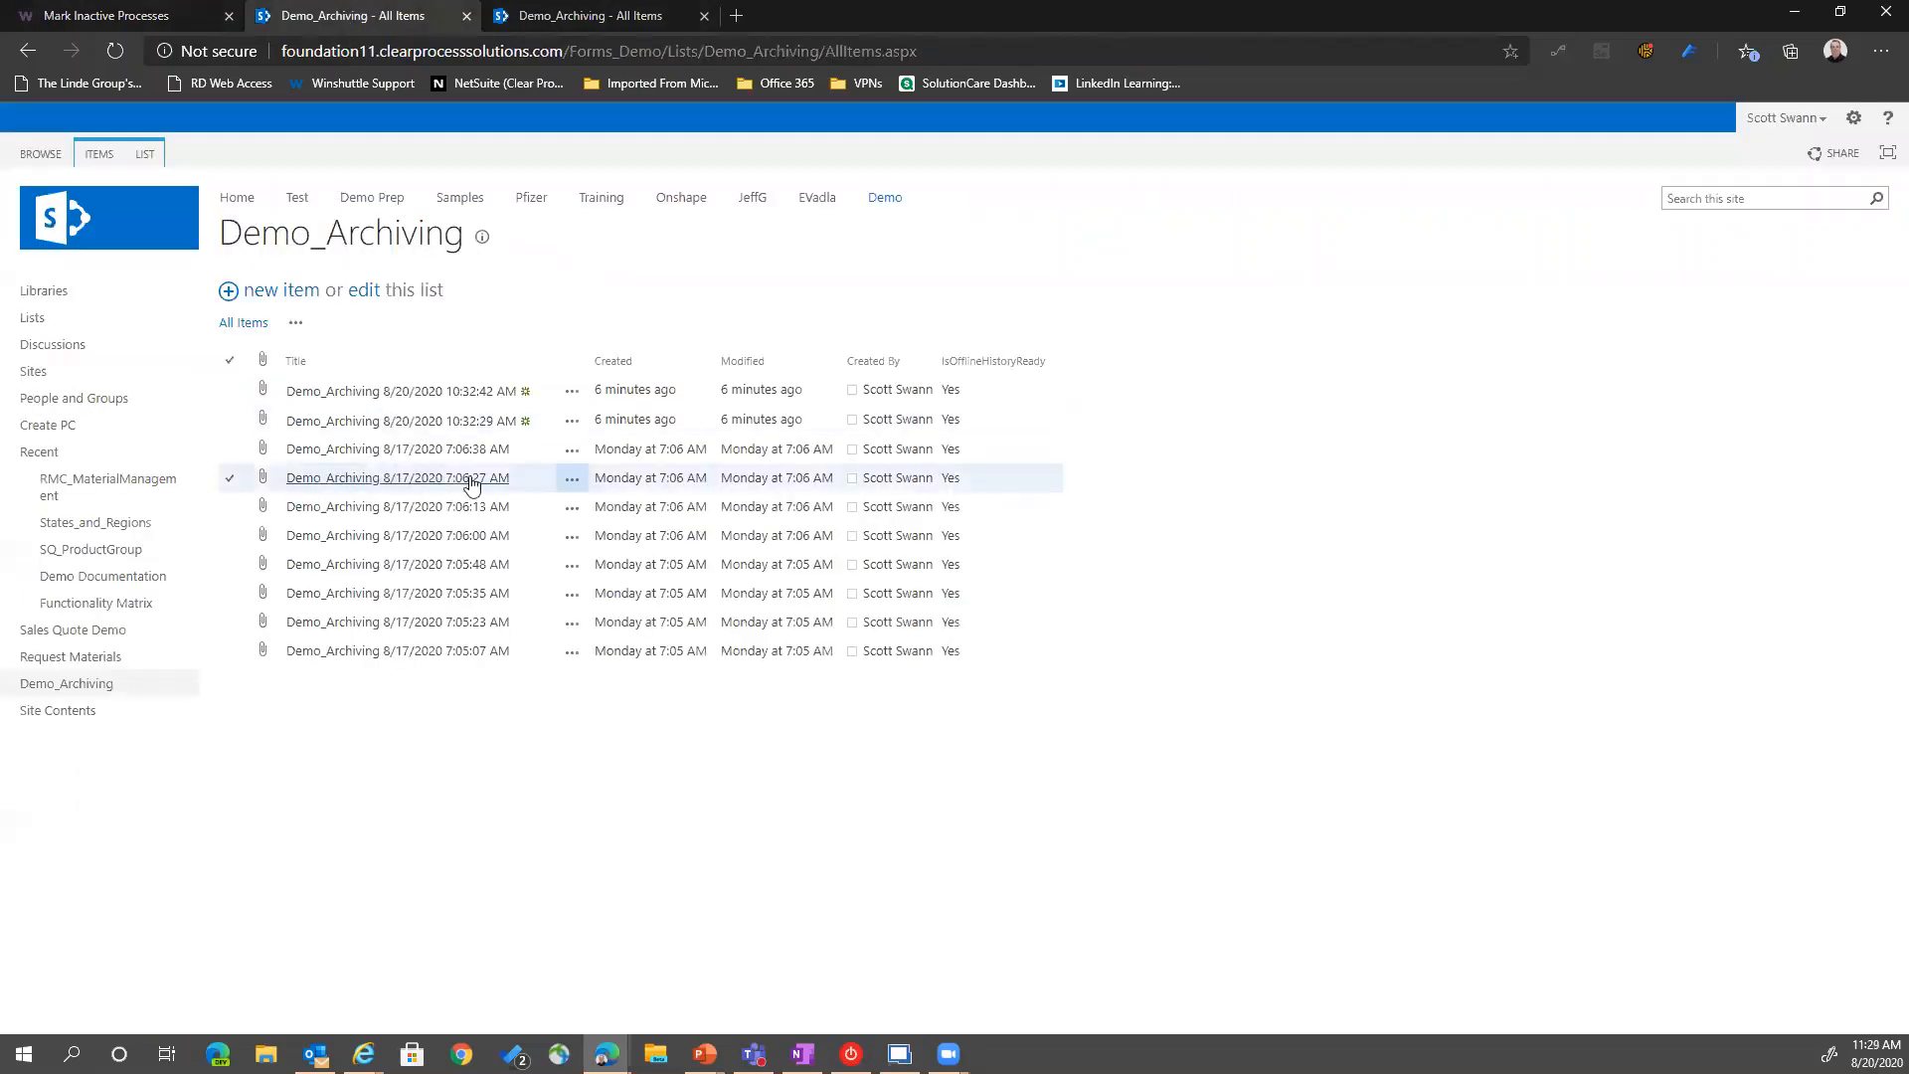
pyautogui.click(572, 481)
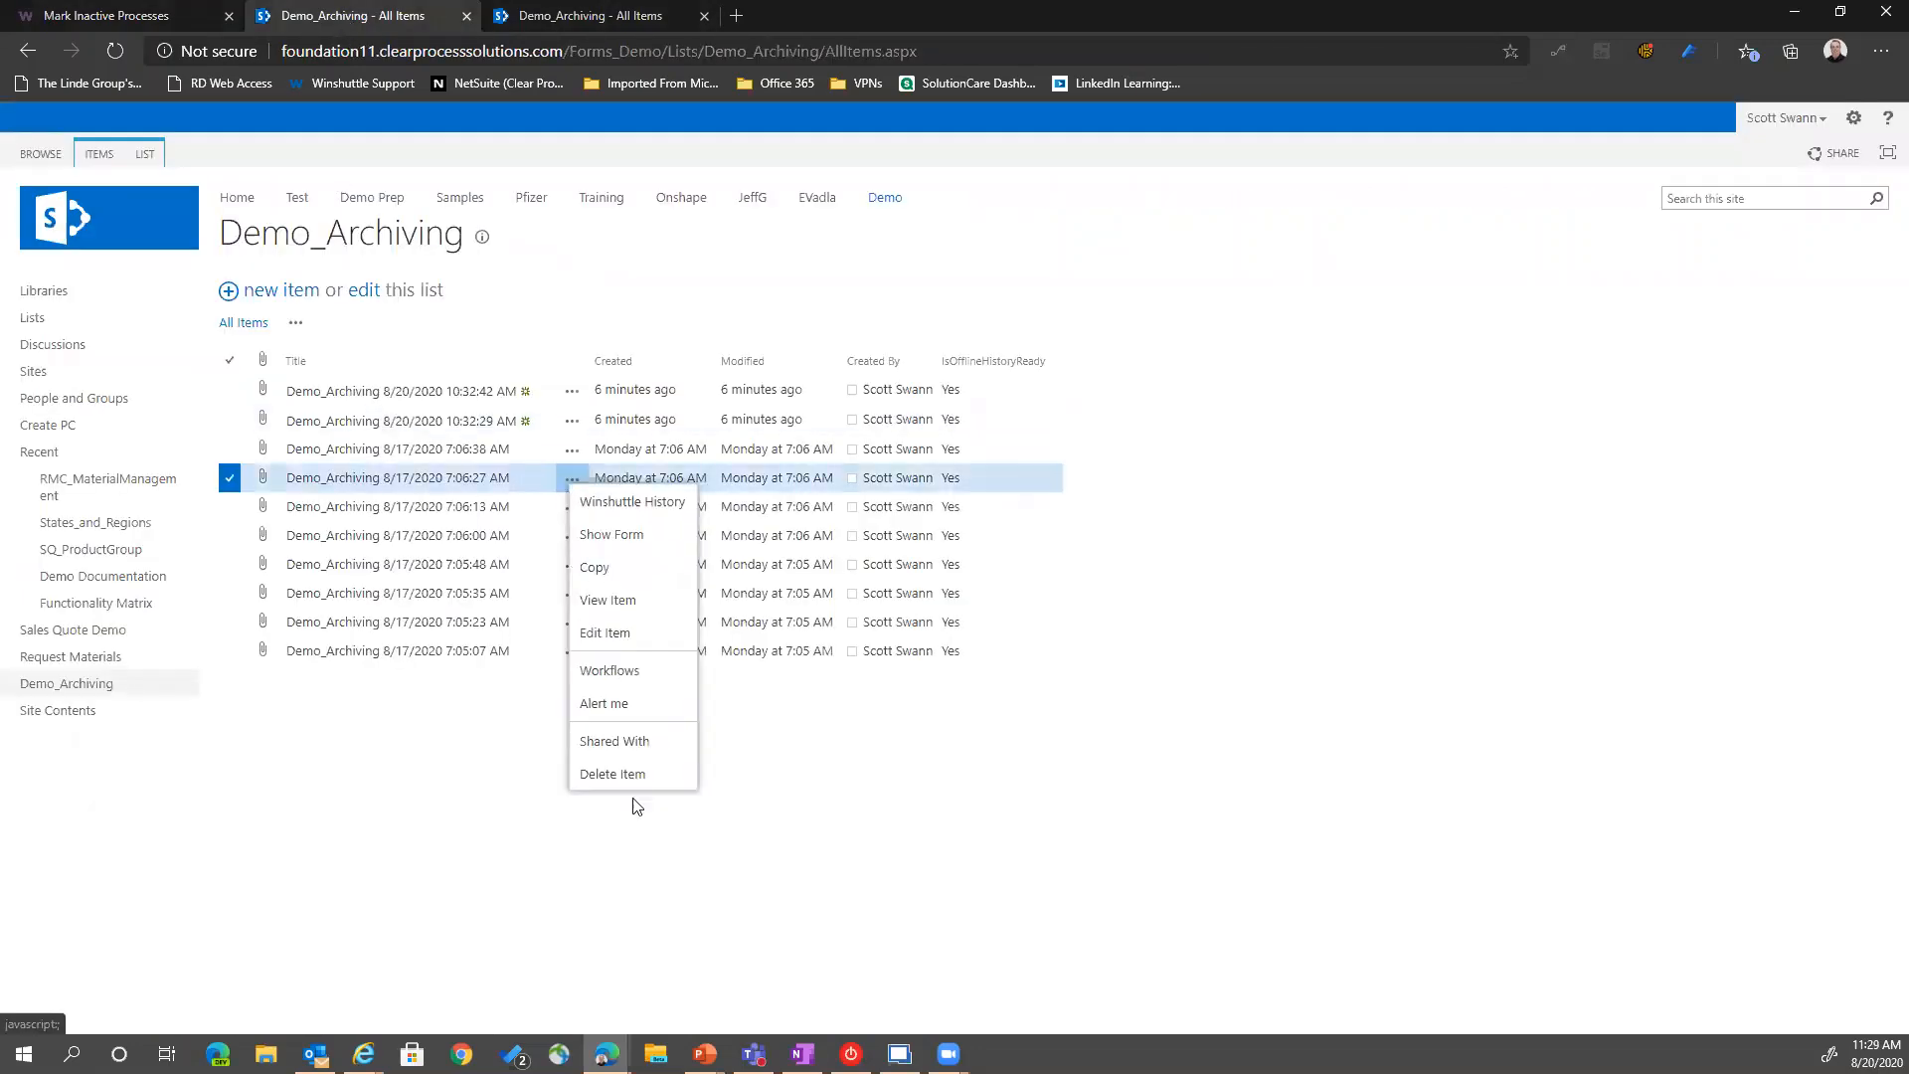
pyautogui.click(1251, 816)
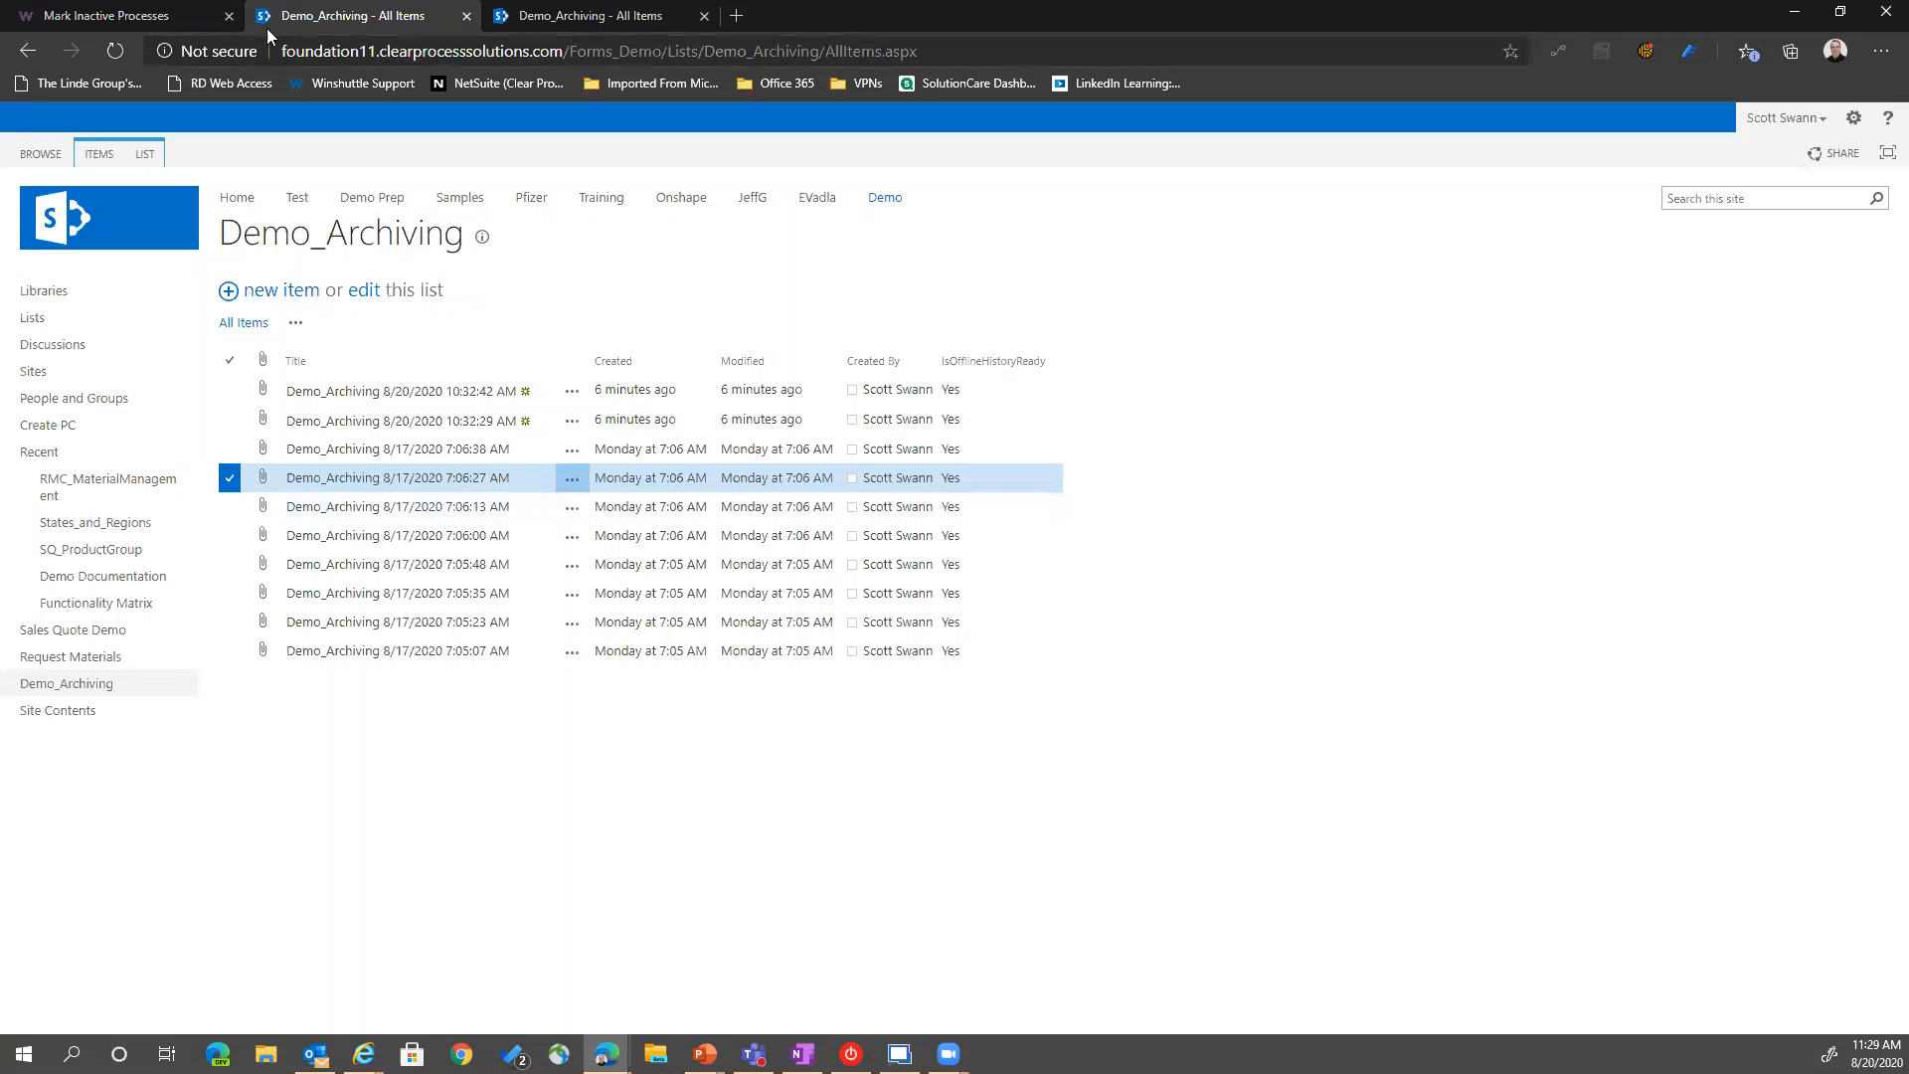
pyautogui.click(154, 18)
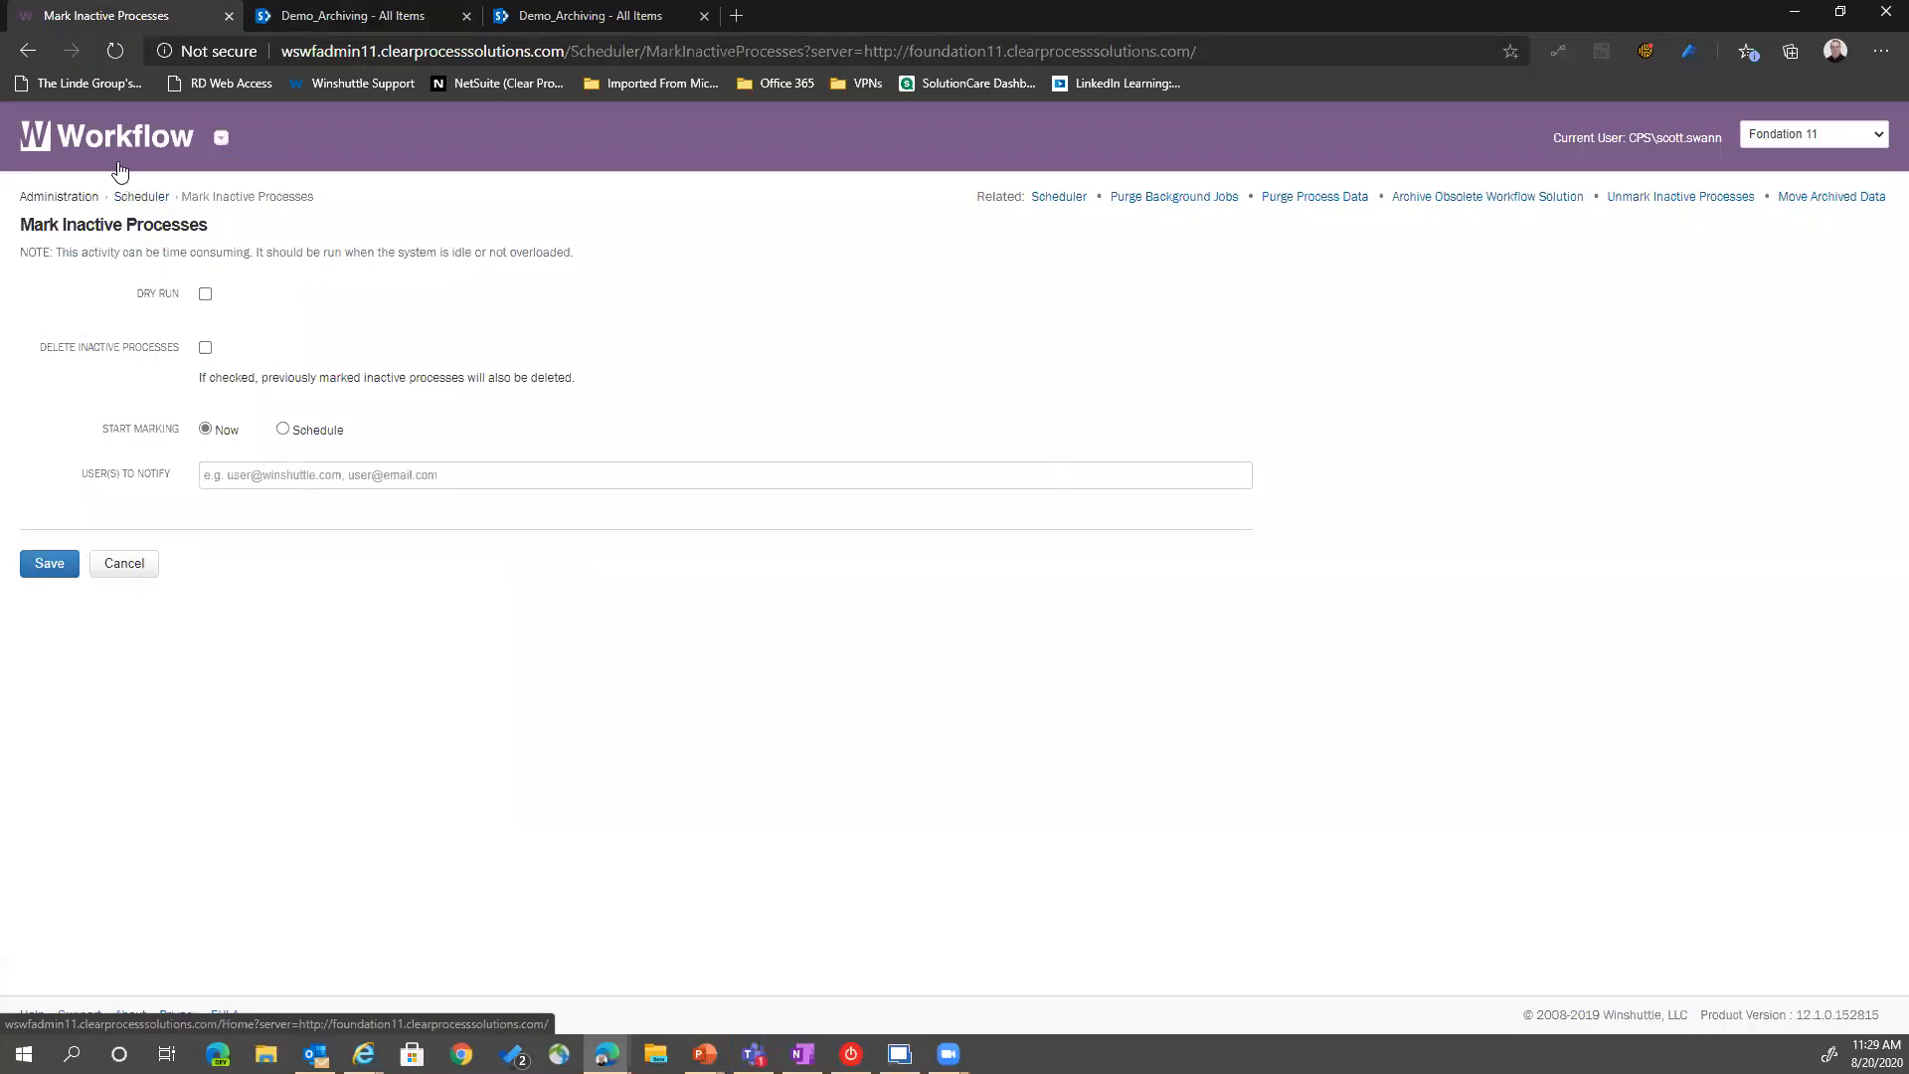
# Switch to the running PowerPoint slide show at the Mark Inactive Processes slide
pyautogui.hotkey('alt', 'Tab')
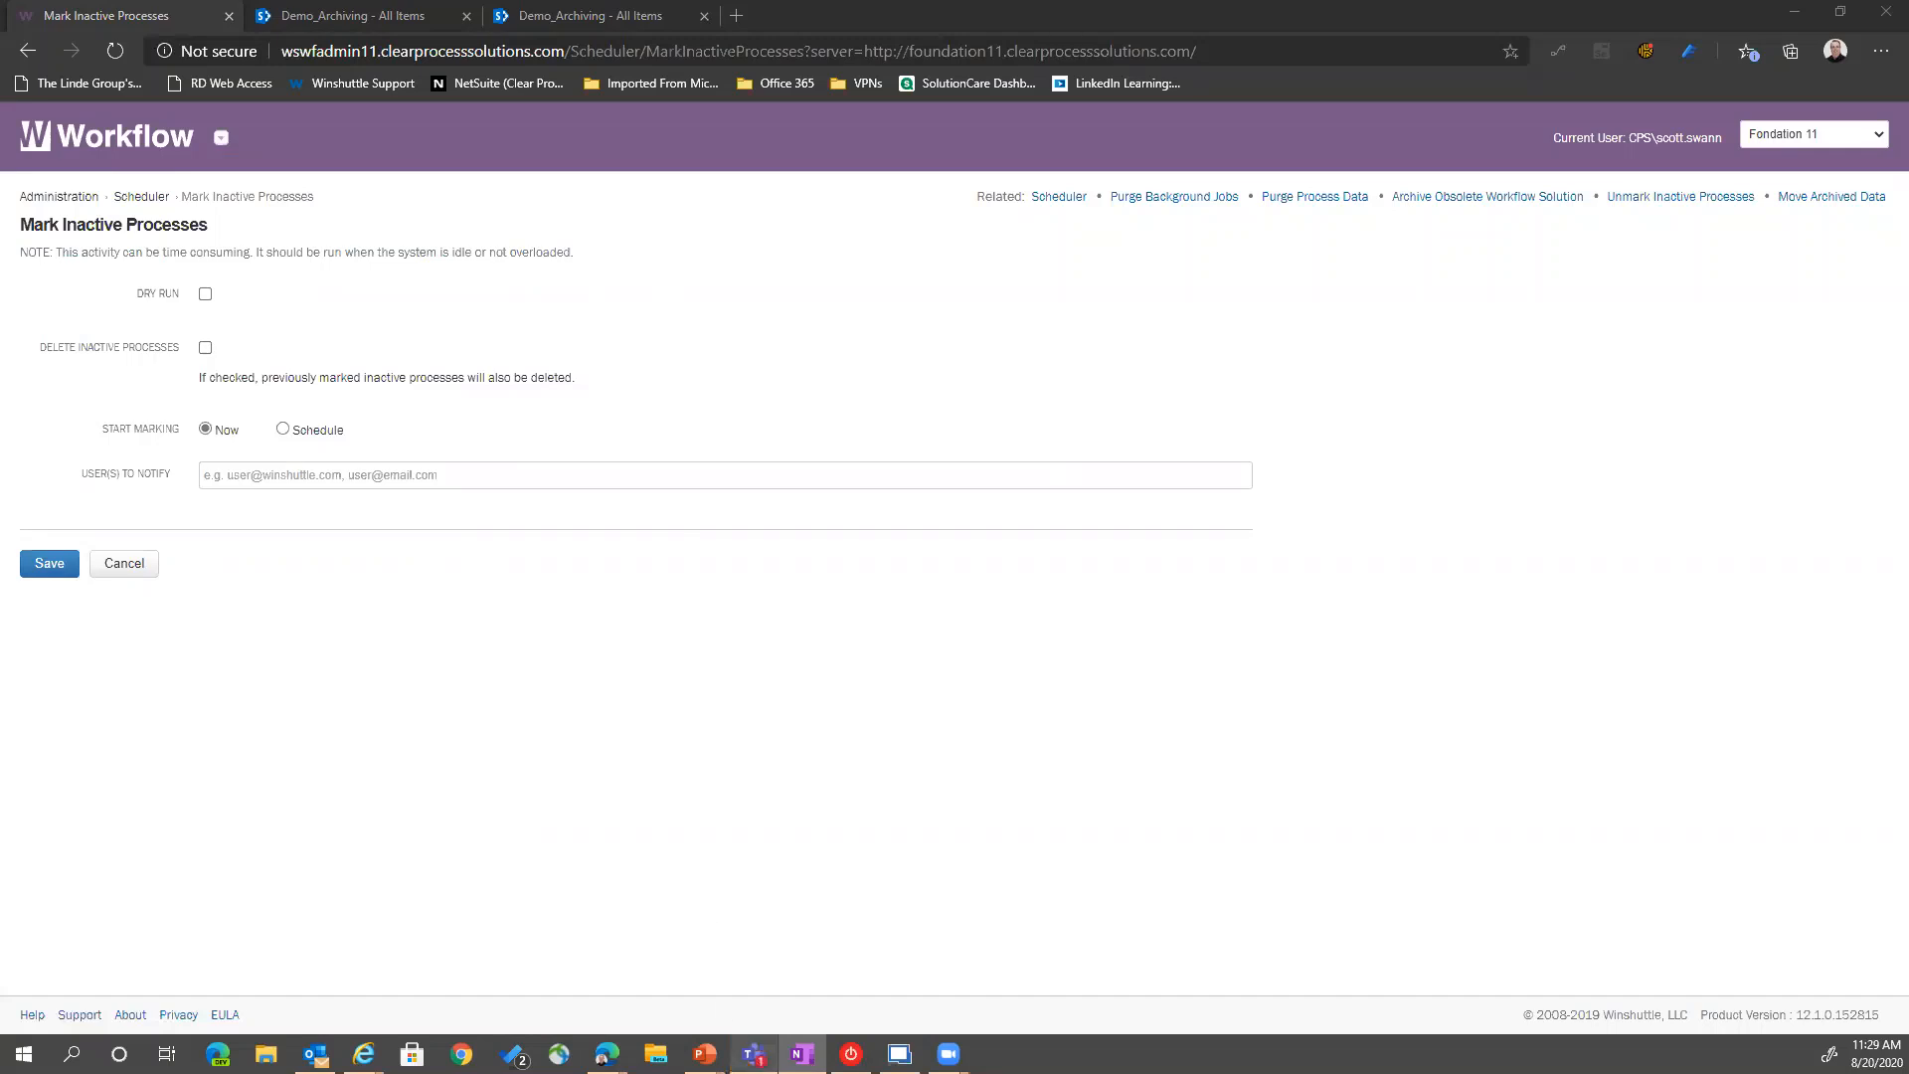
pyautogui.moveTo(704, 1054)
pyautogui.click(734, 966)
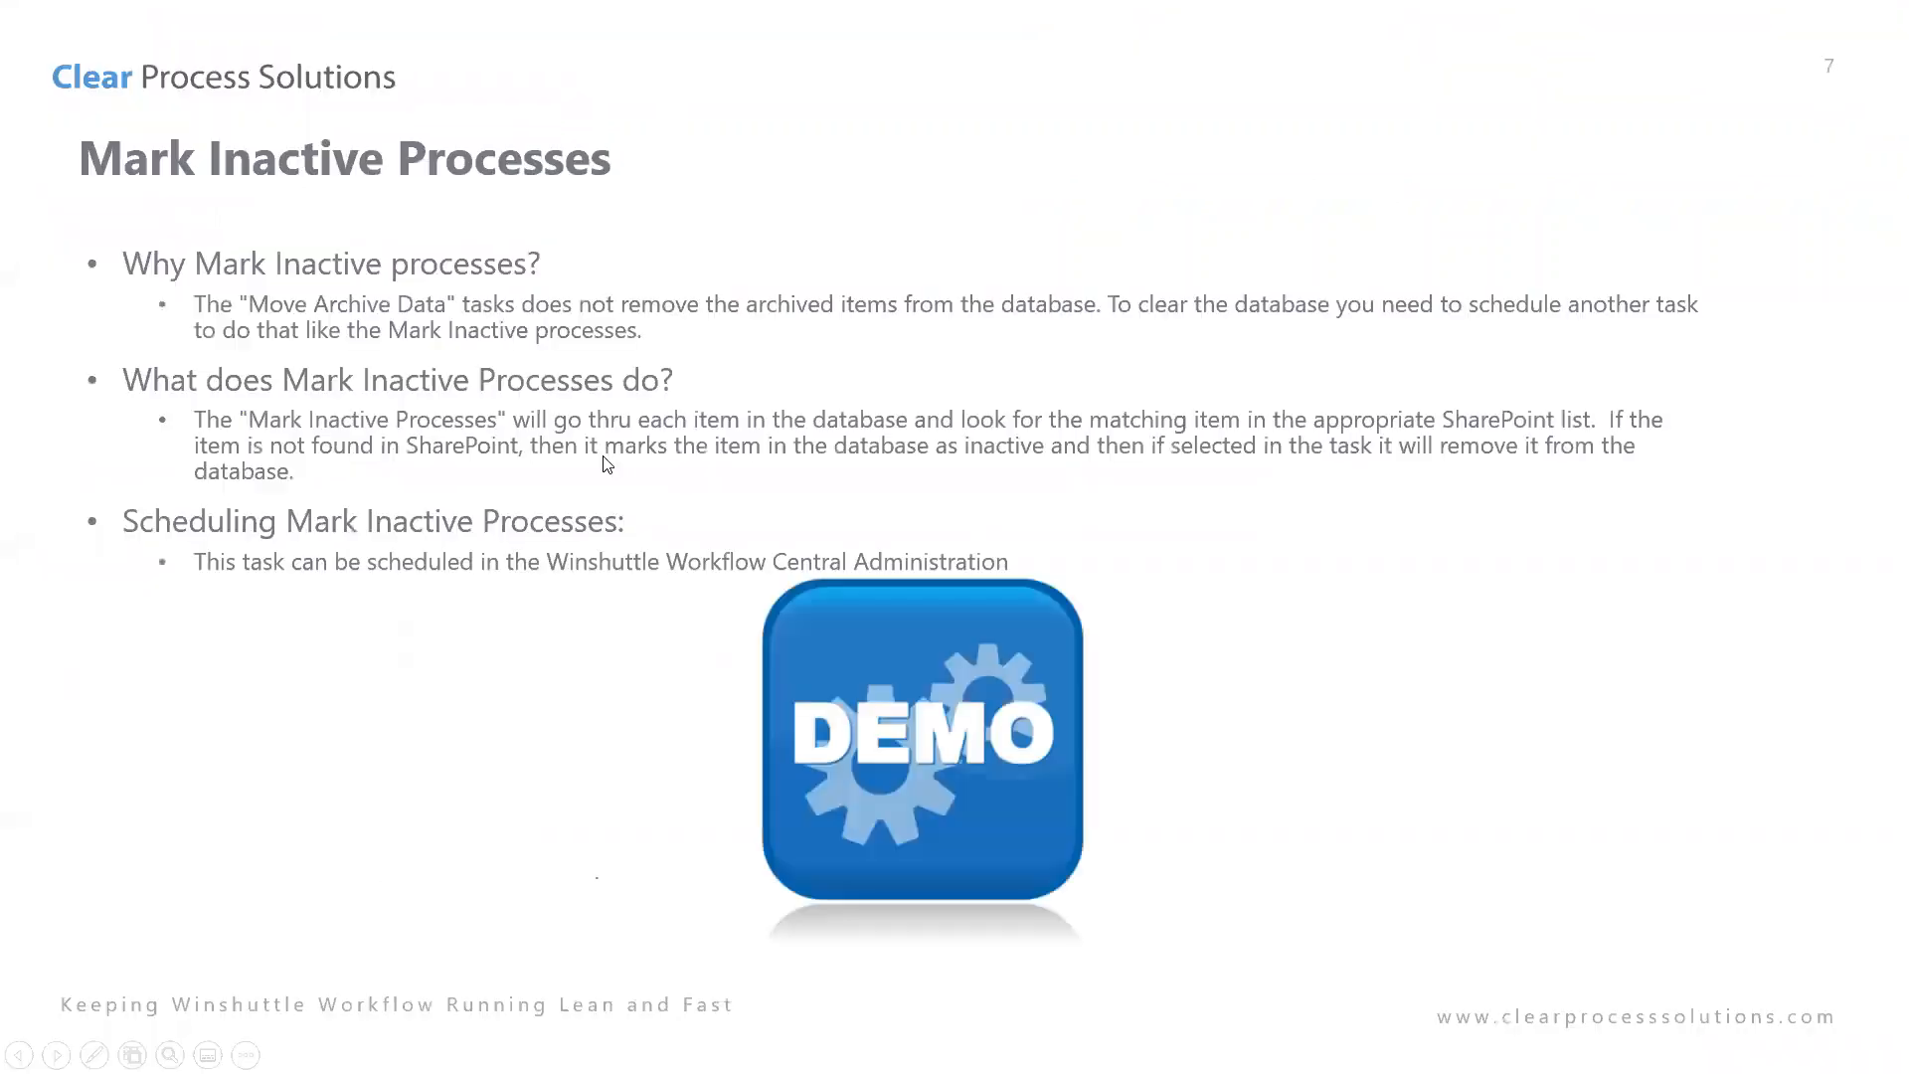
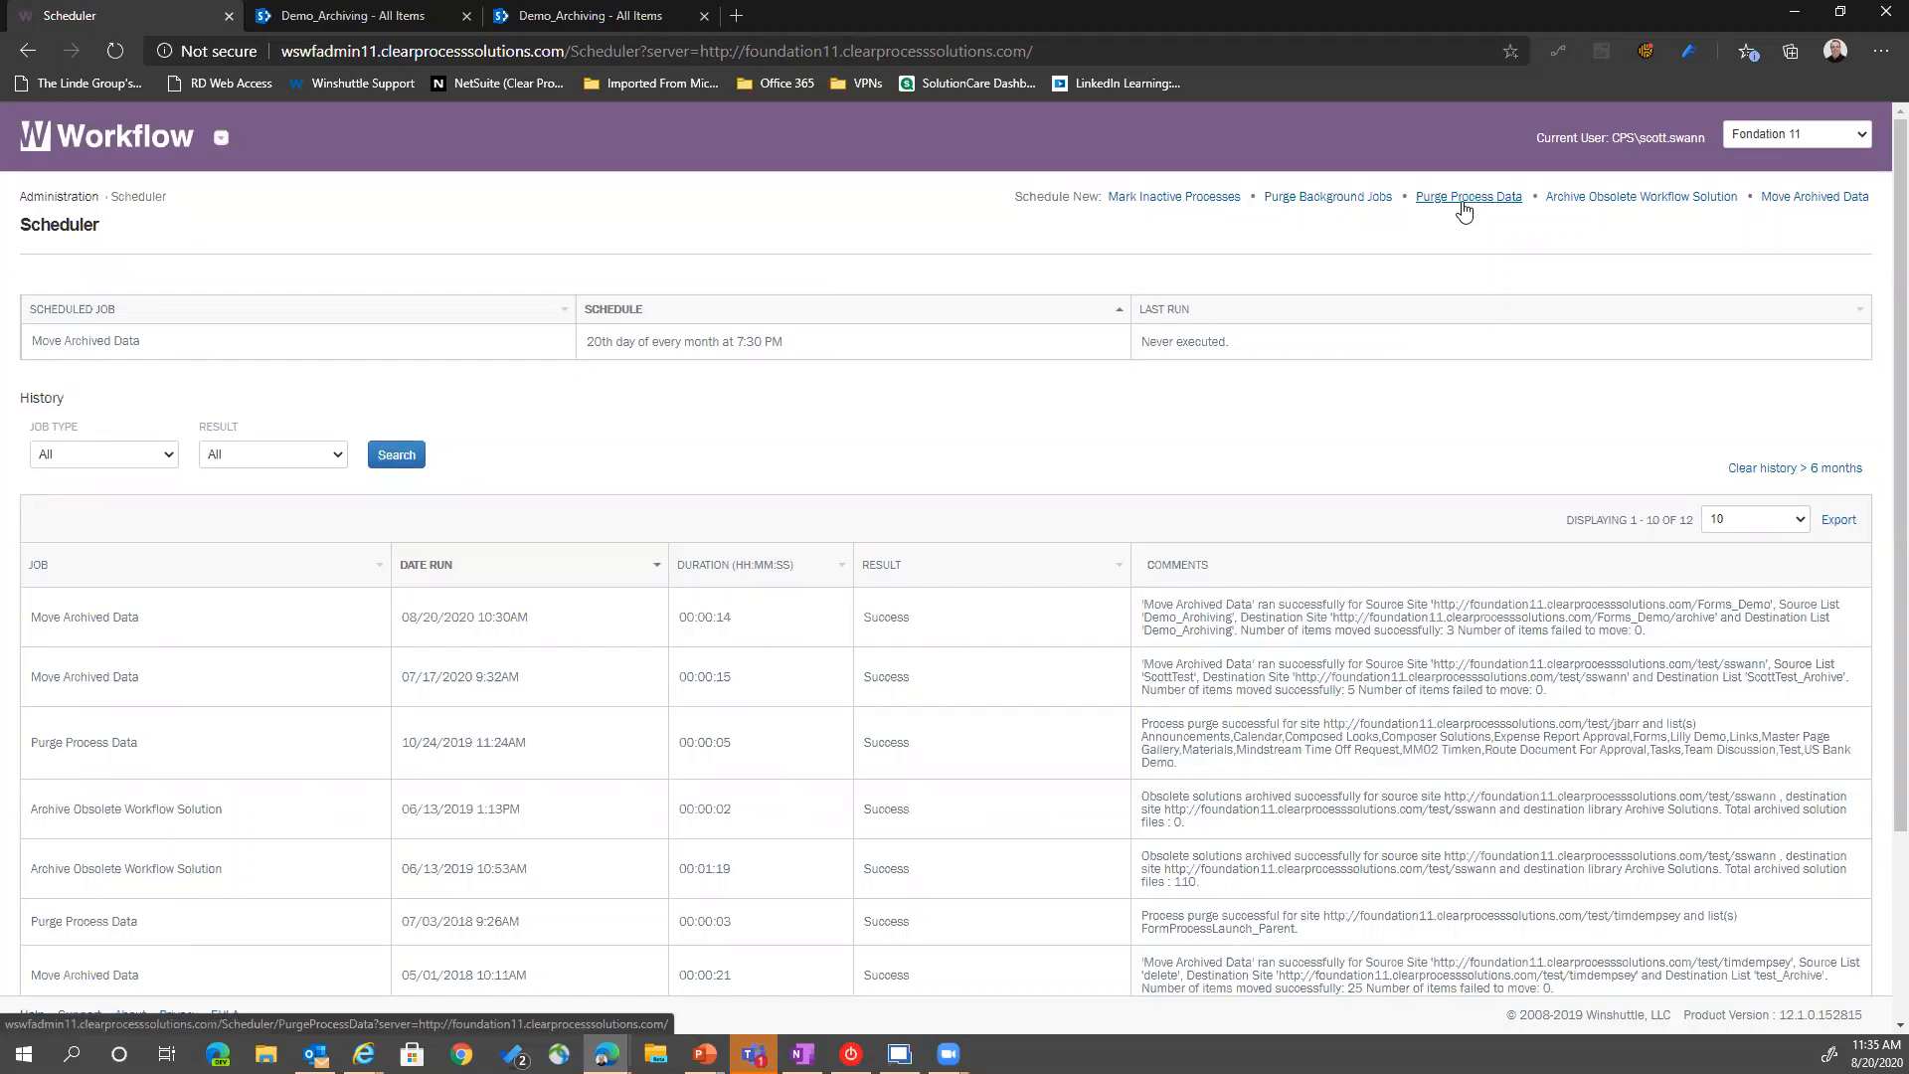
# Start a new Purge Process Data job with the Forms_Demo site as source and Demo_Archiving as the source list
pyautogui.click(1463, 197)
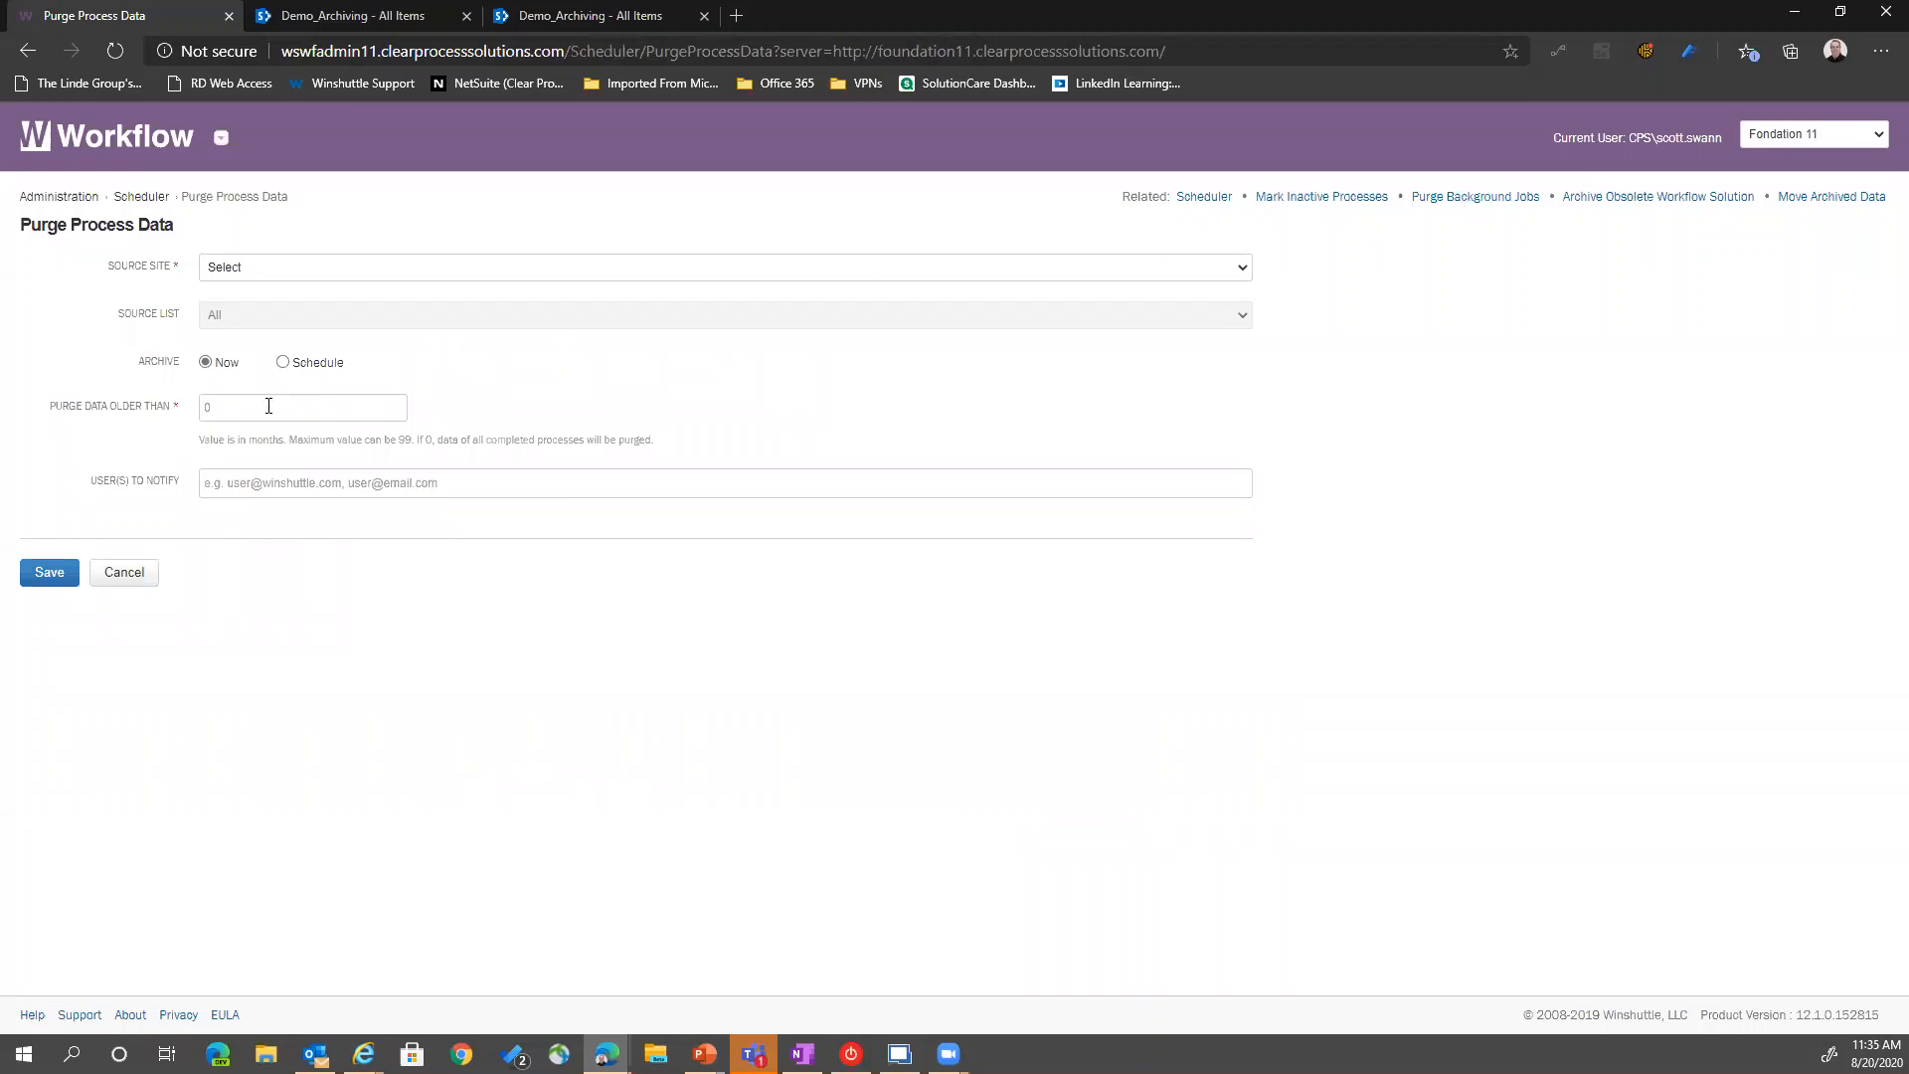
pyautogui.click(260, 269)
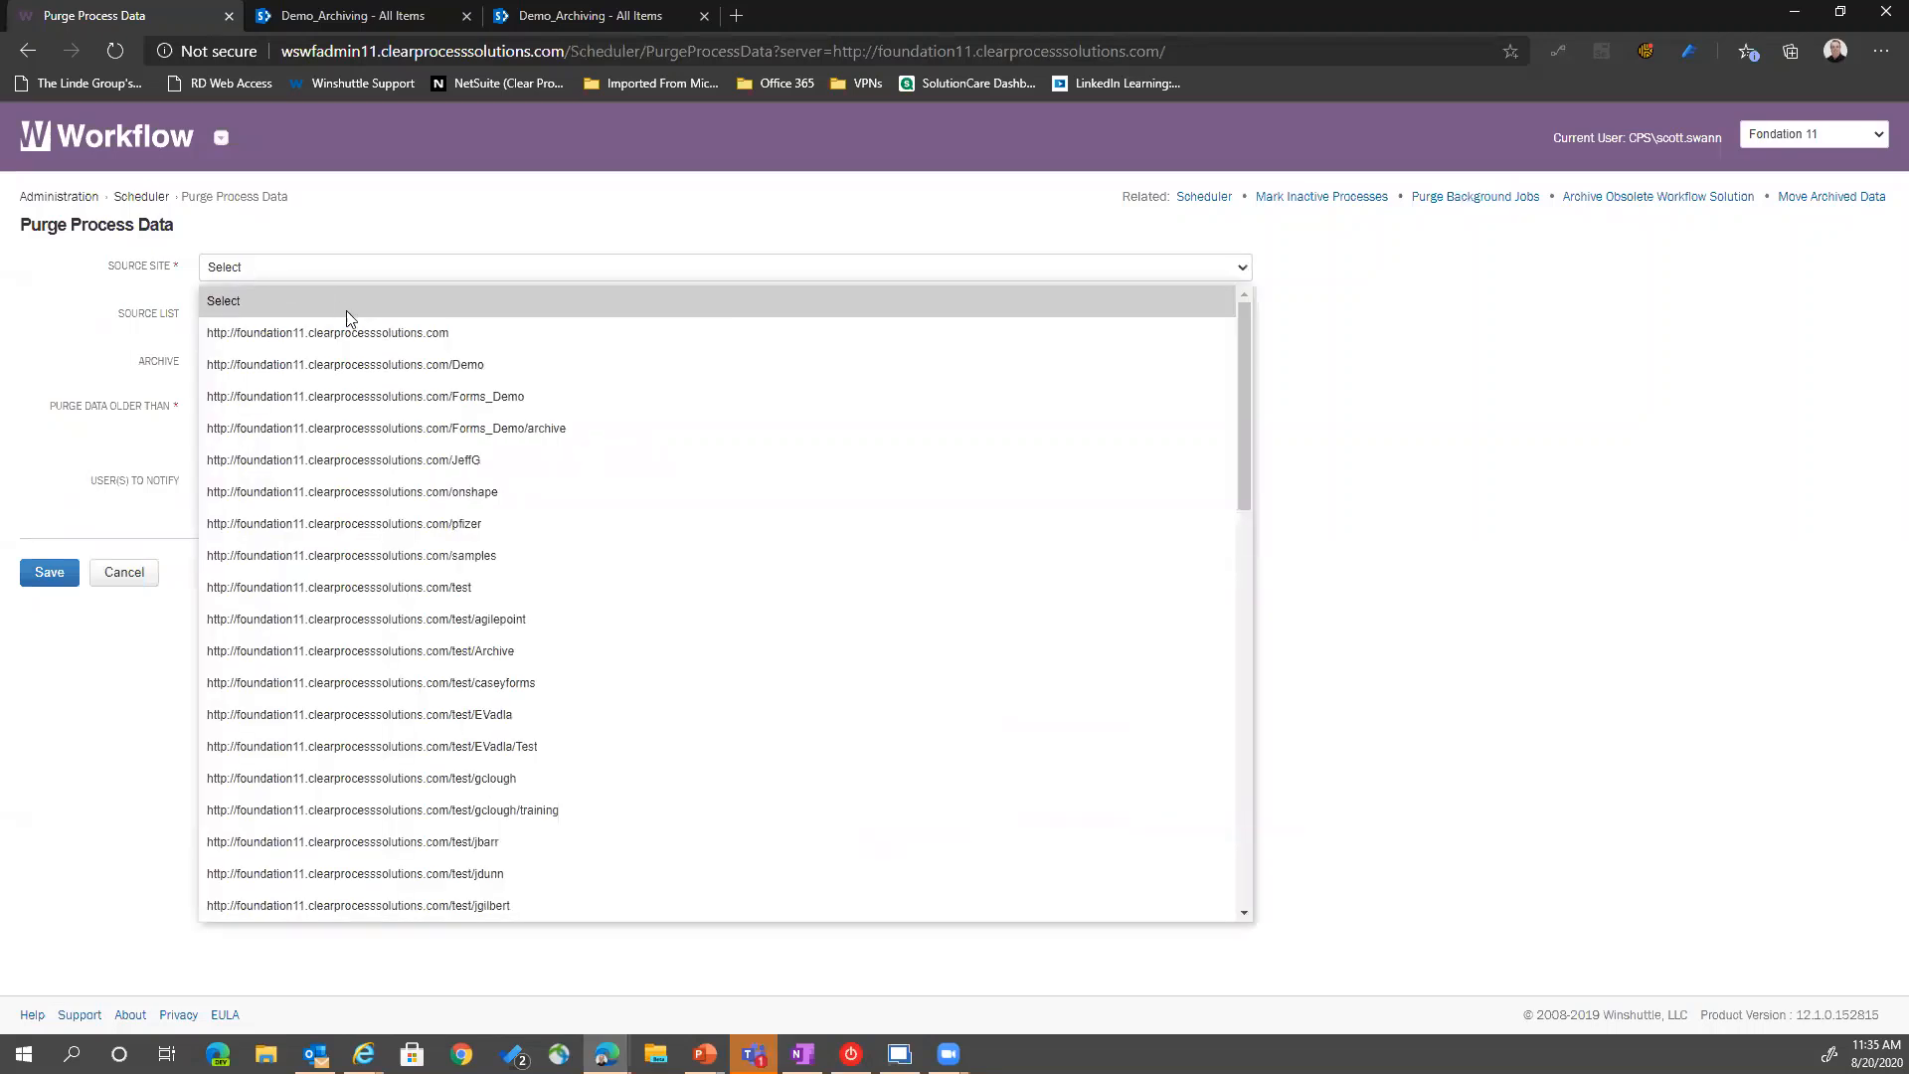
pyautogui.click(427, 395)
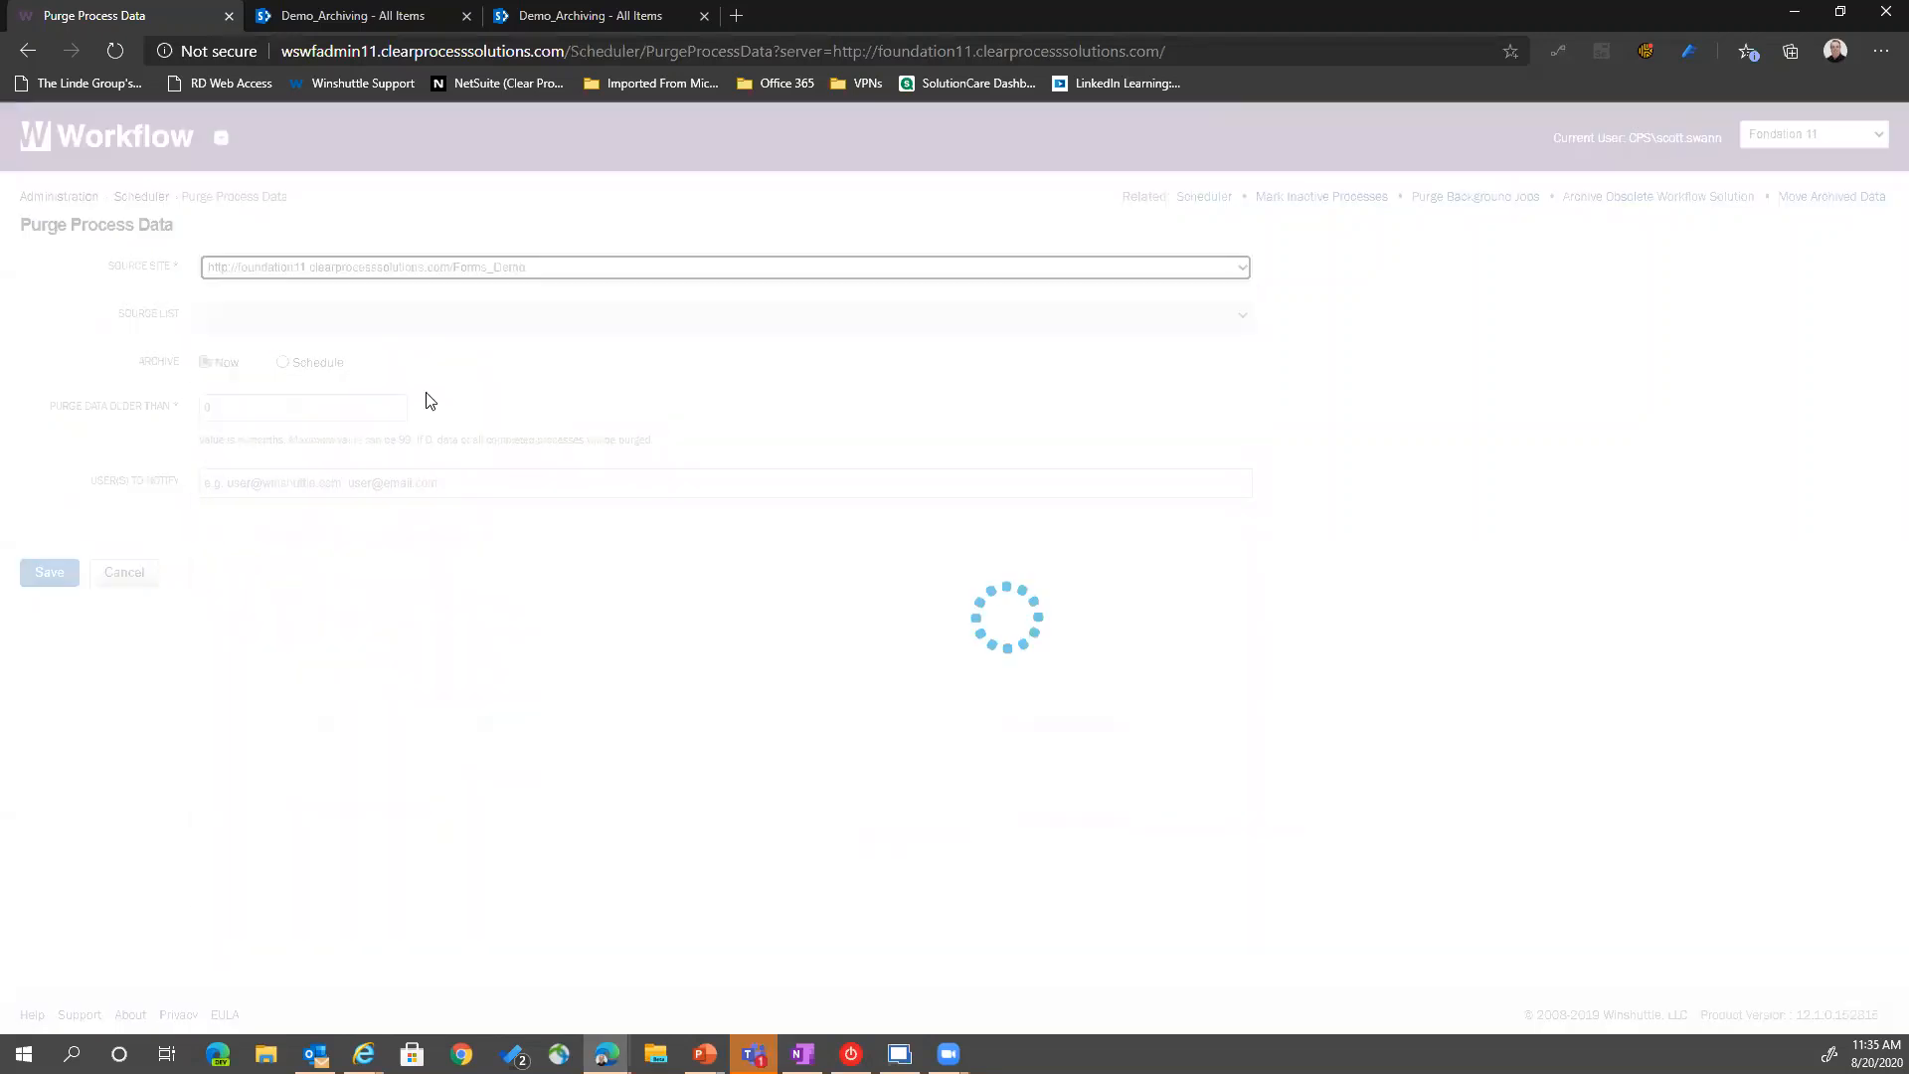
pyautogui.click(305, 320)
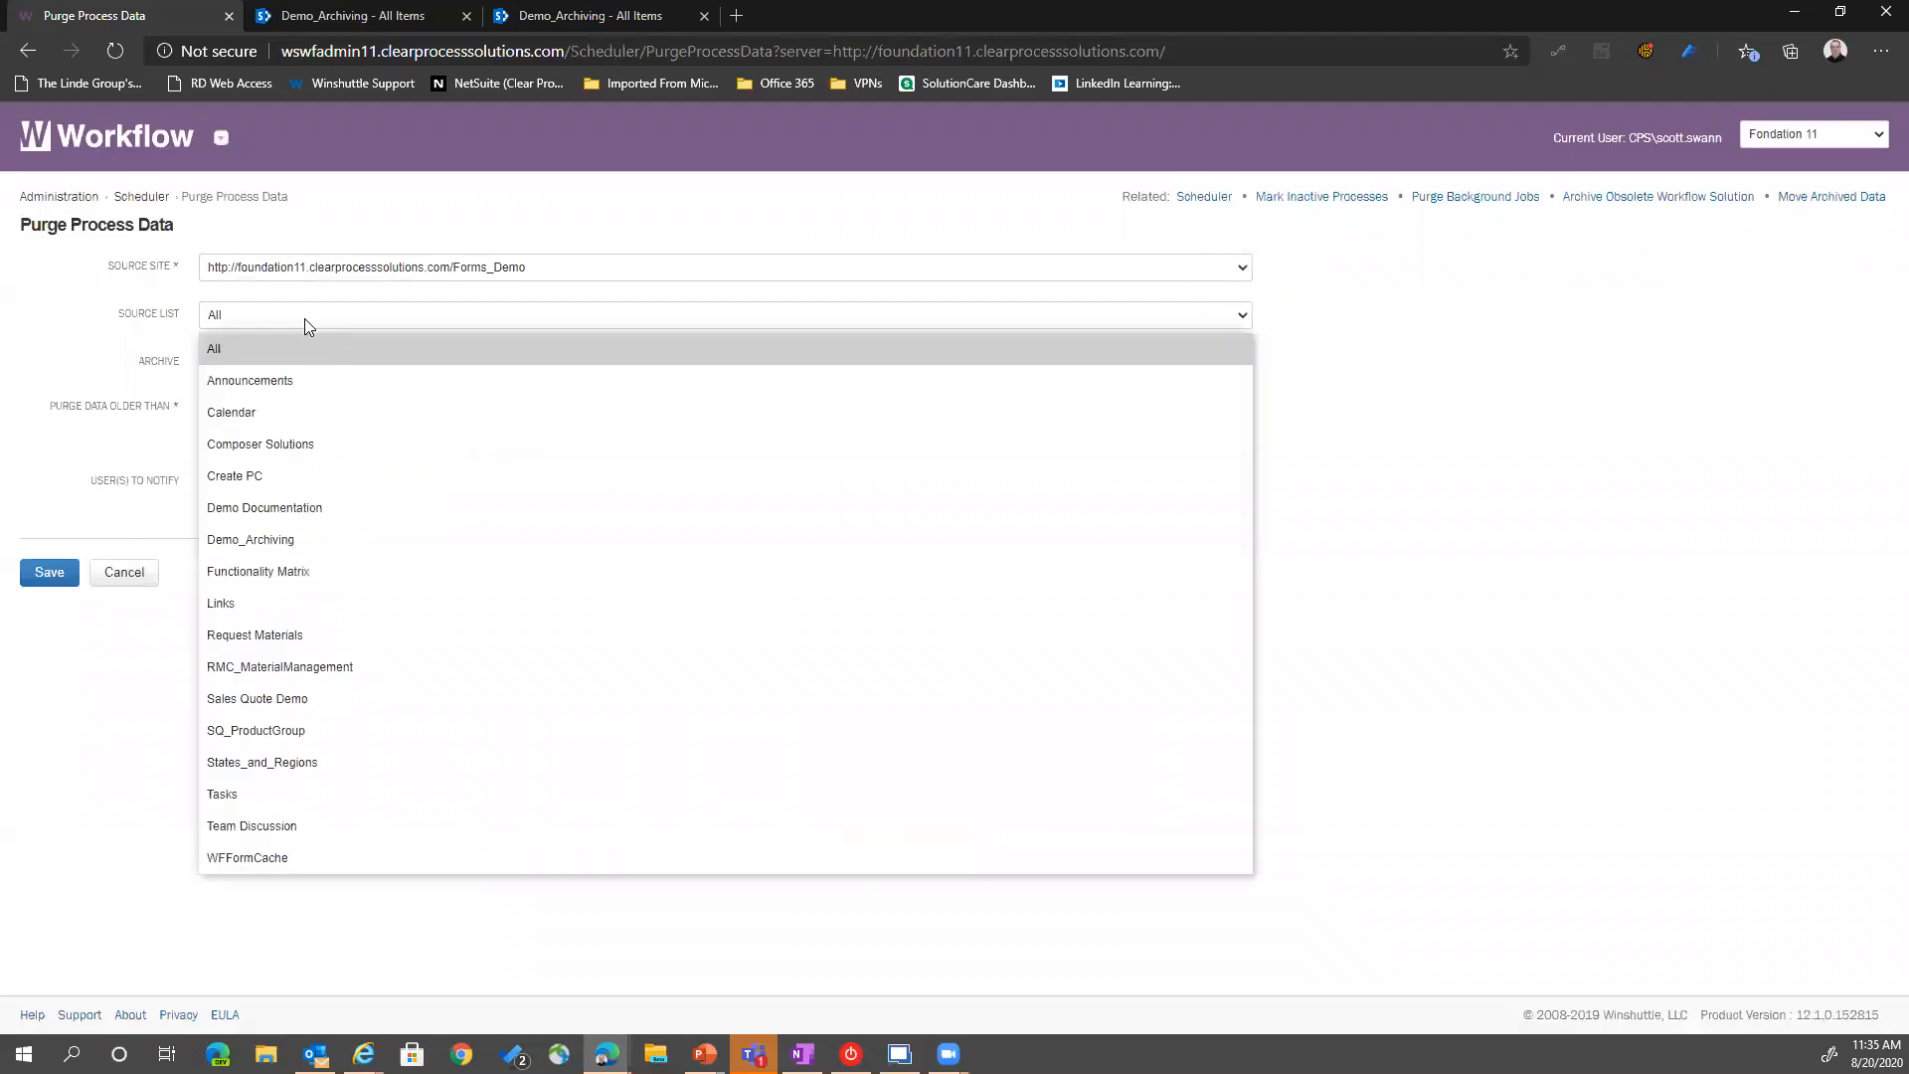
pyautogui.click(244, 545)
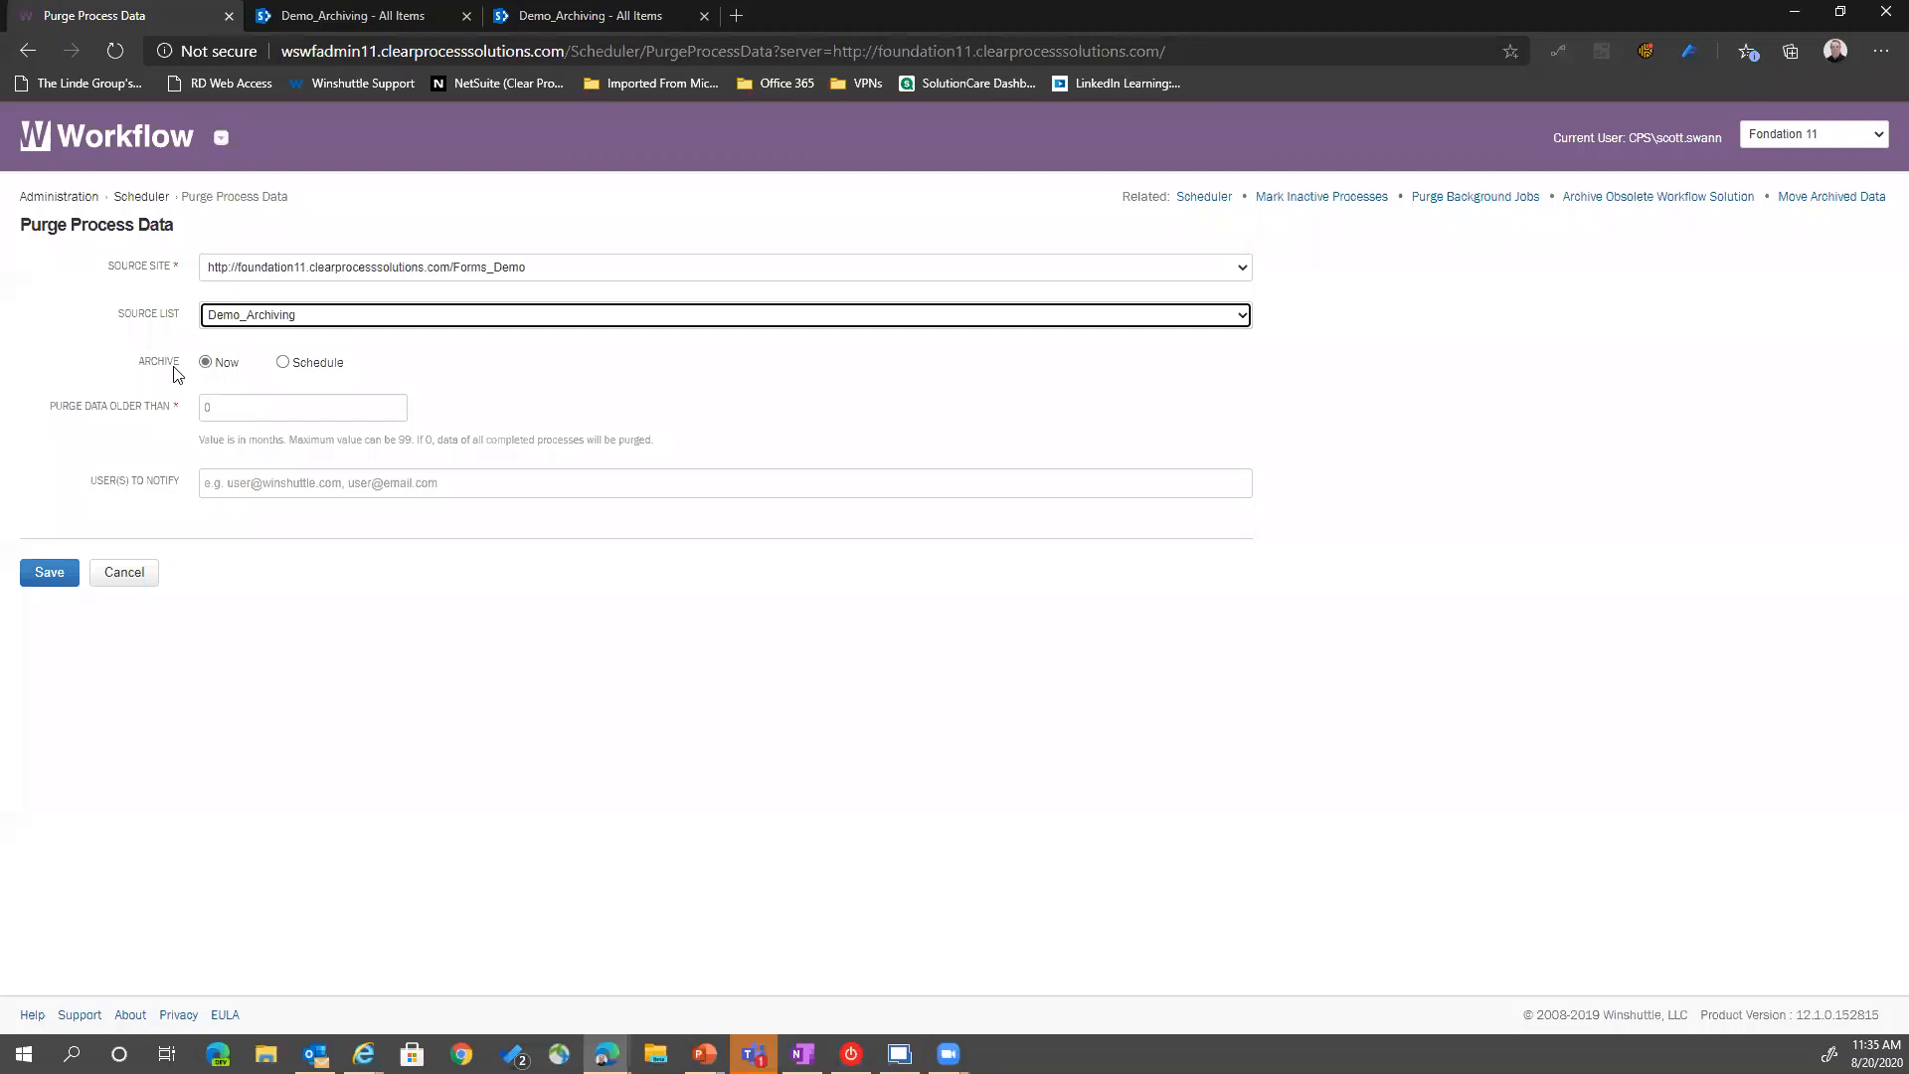
# Set the purge job's archiving to Schedule and purge data older than 3 months
pyautogui.click(284, 364)
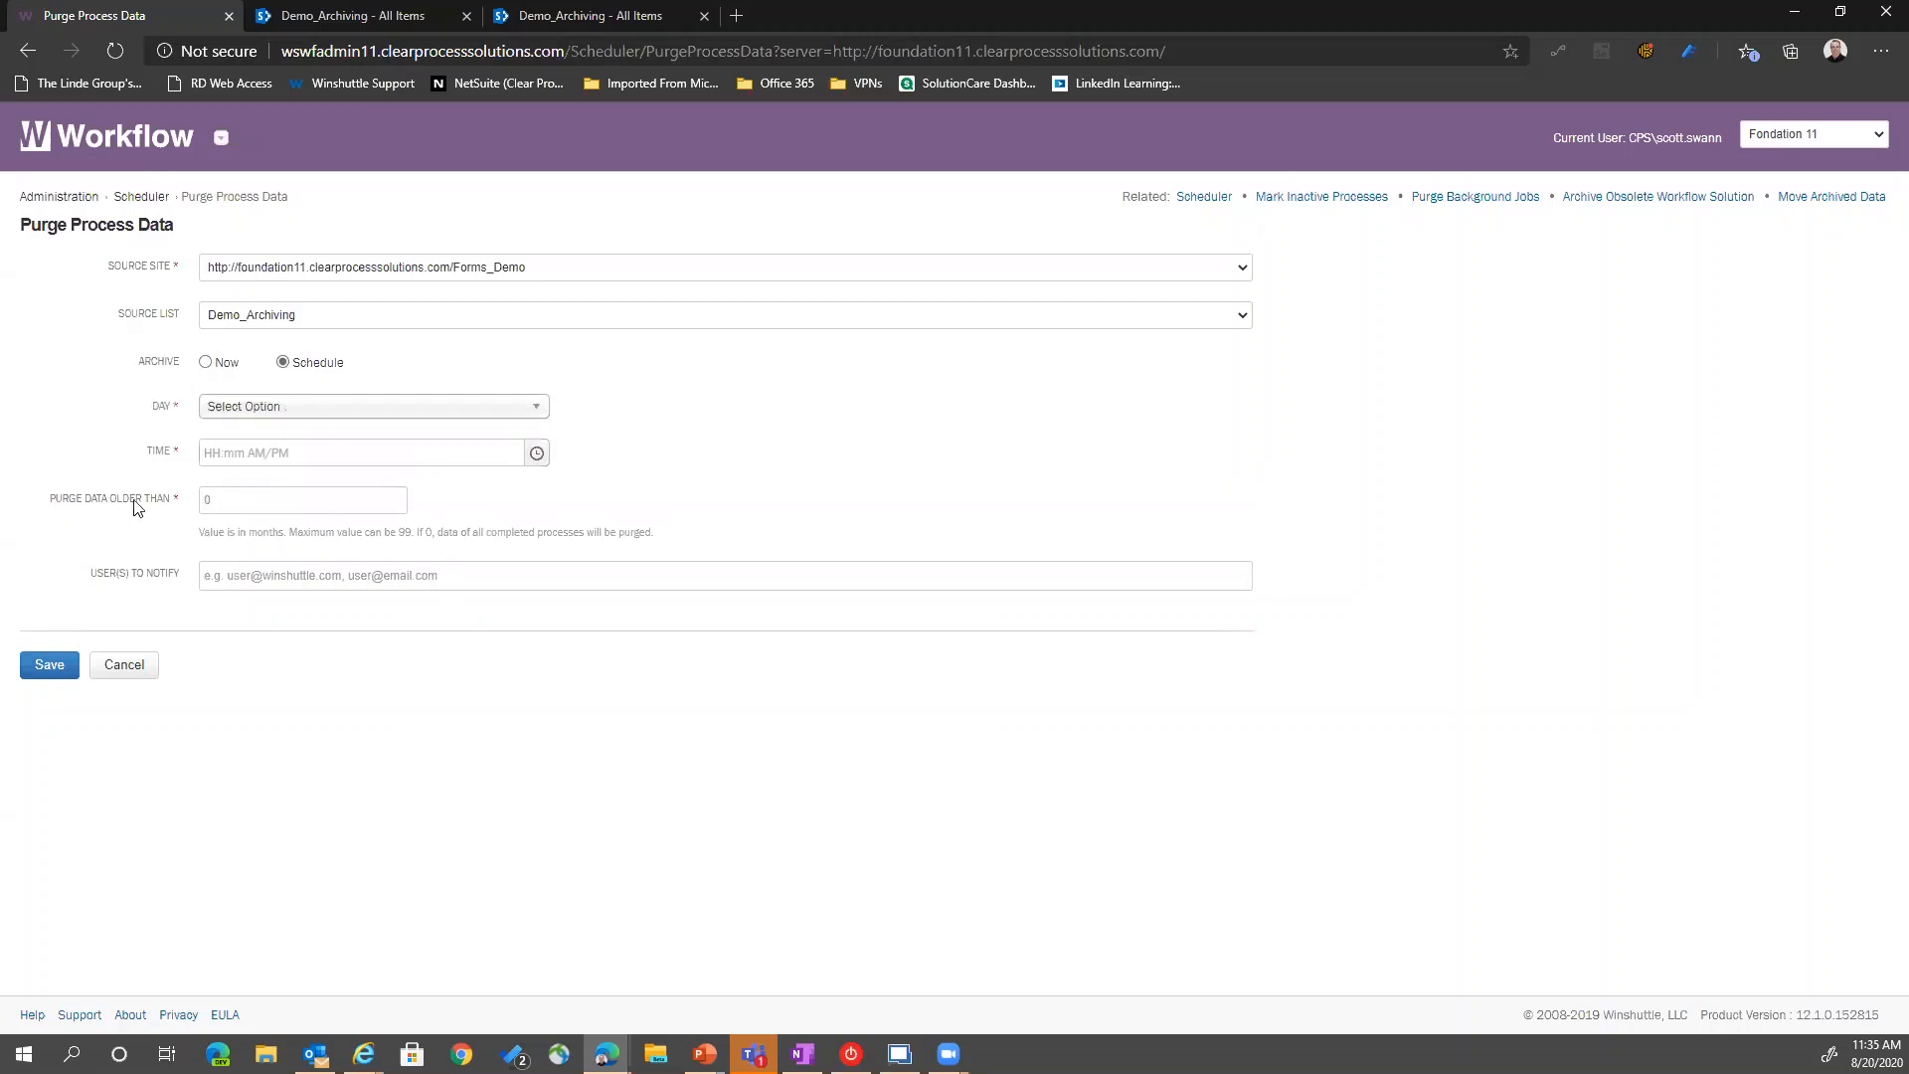
pyautogui.click(230, 503)
pyautogui.doubleClick(265, 532)
pyautogui.click(235, 494)
pyautogui.write('3')
pyautogui.write('30')
pyautogui.hotkey('ctrl', 'a')
pyautogui.write('3')
# Switch to the running PowerPoint slide show and advance from Purge Process Data to the Recap / Summary slide
pyautogui.moveTo(704, 1054)
pyautogui.click(688, 979)
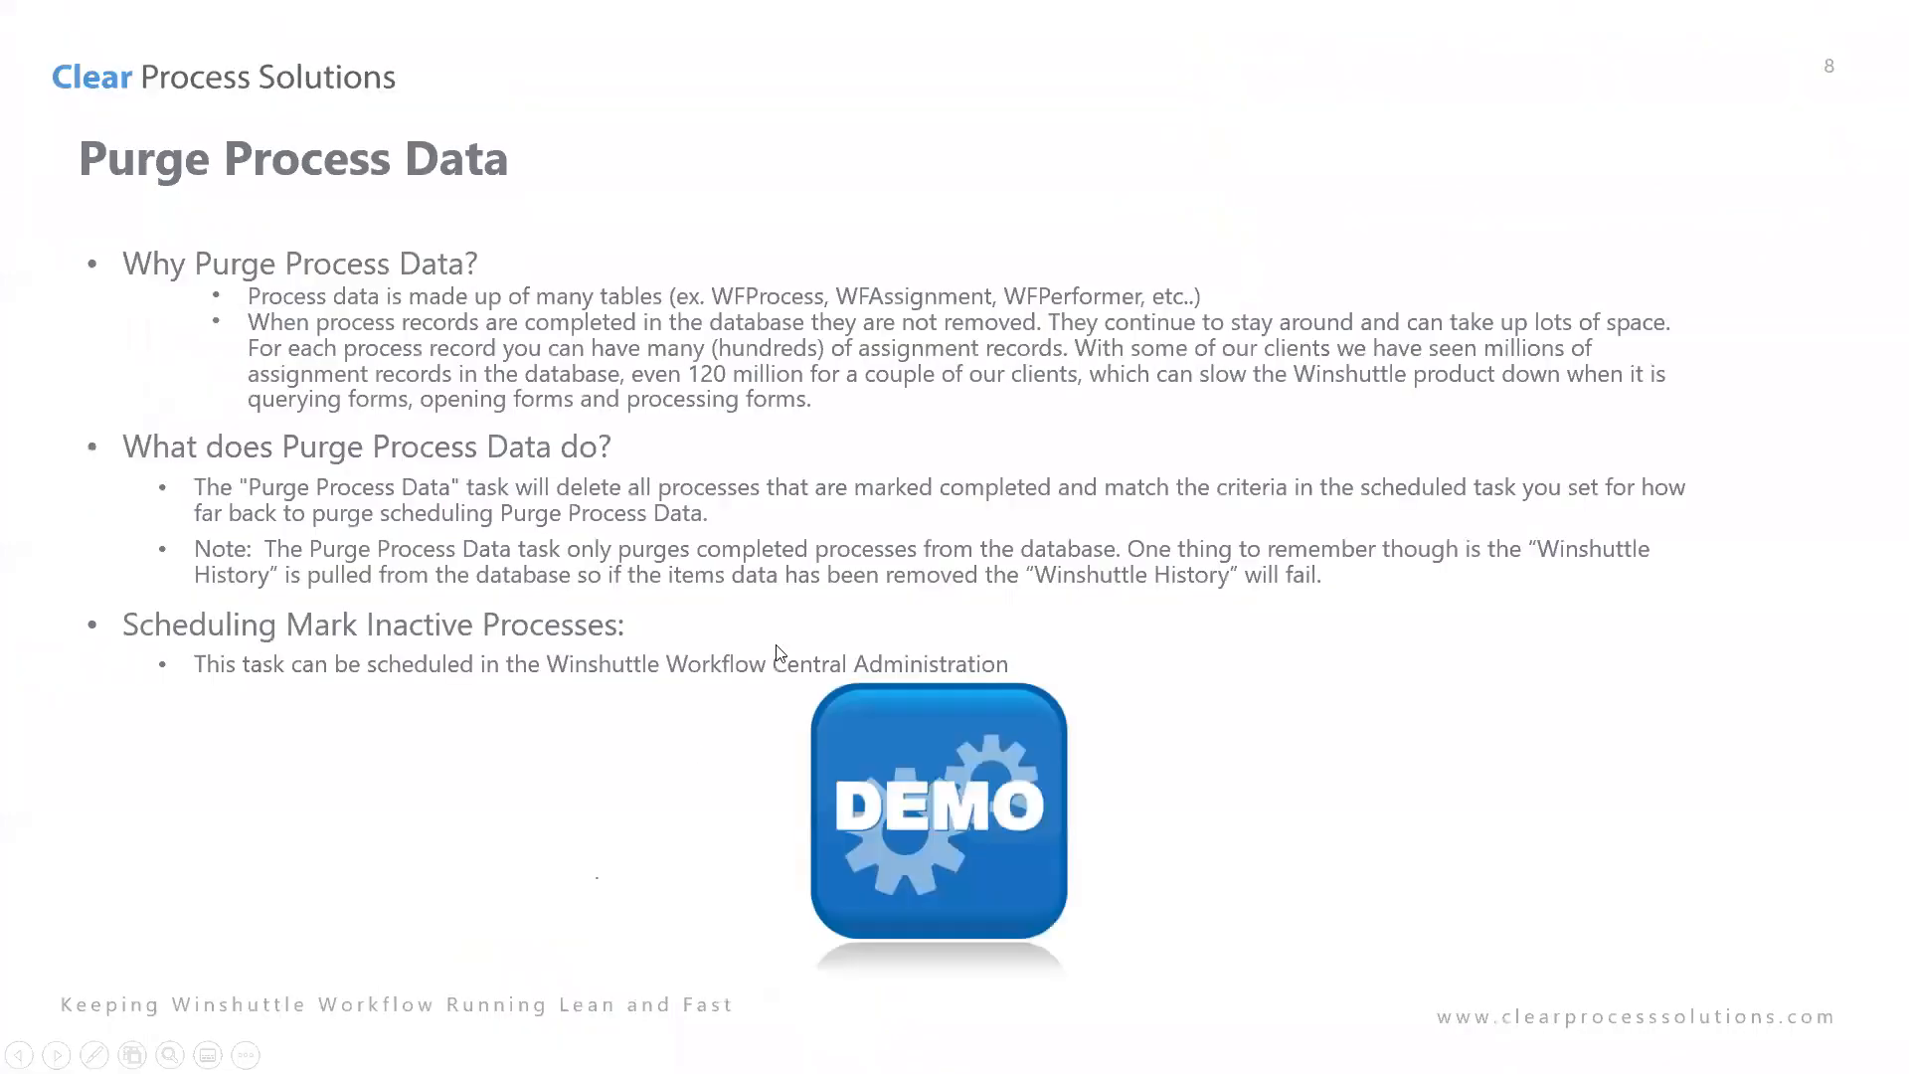
pyautogui.click(811, 621)
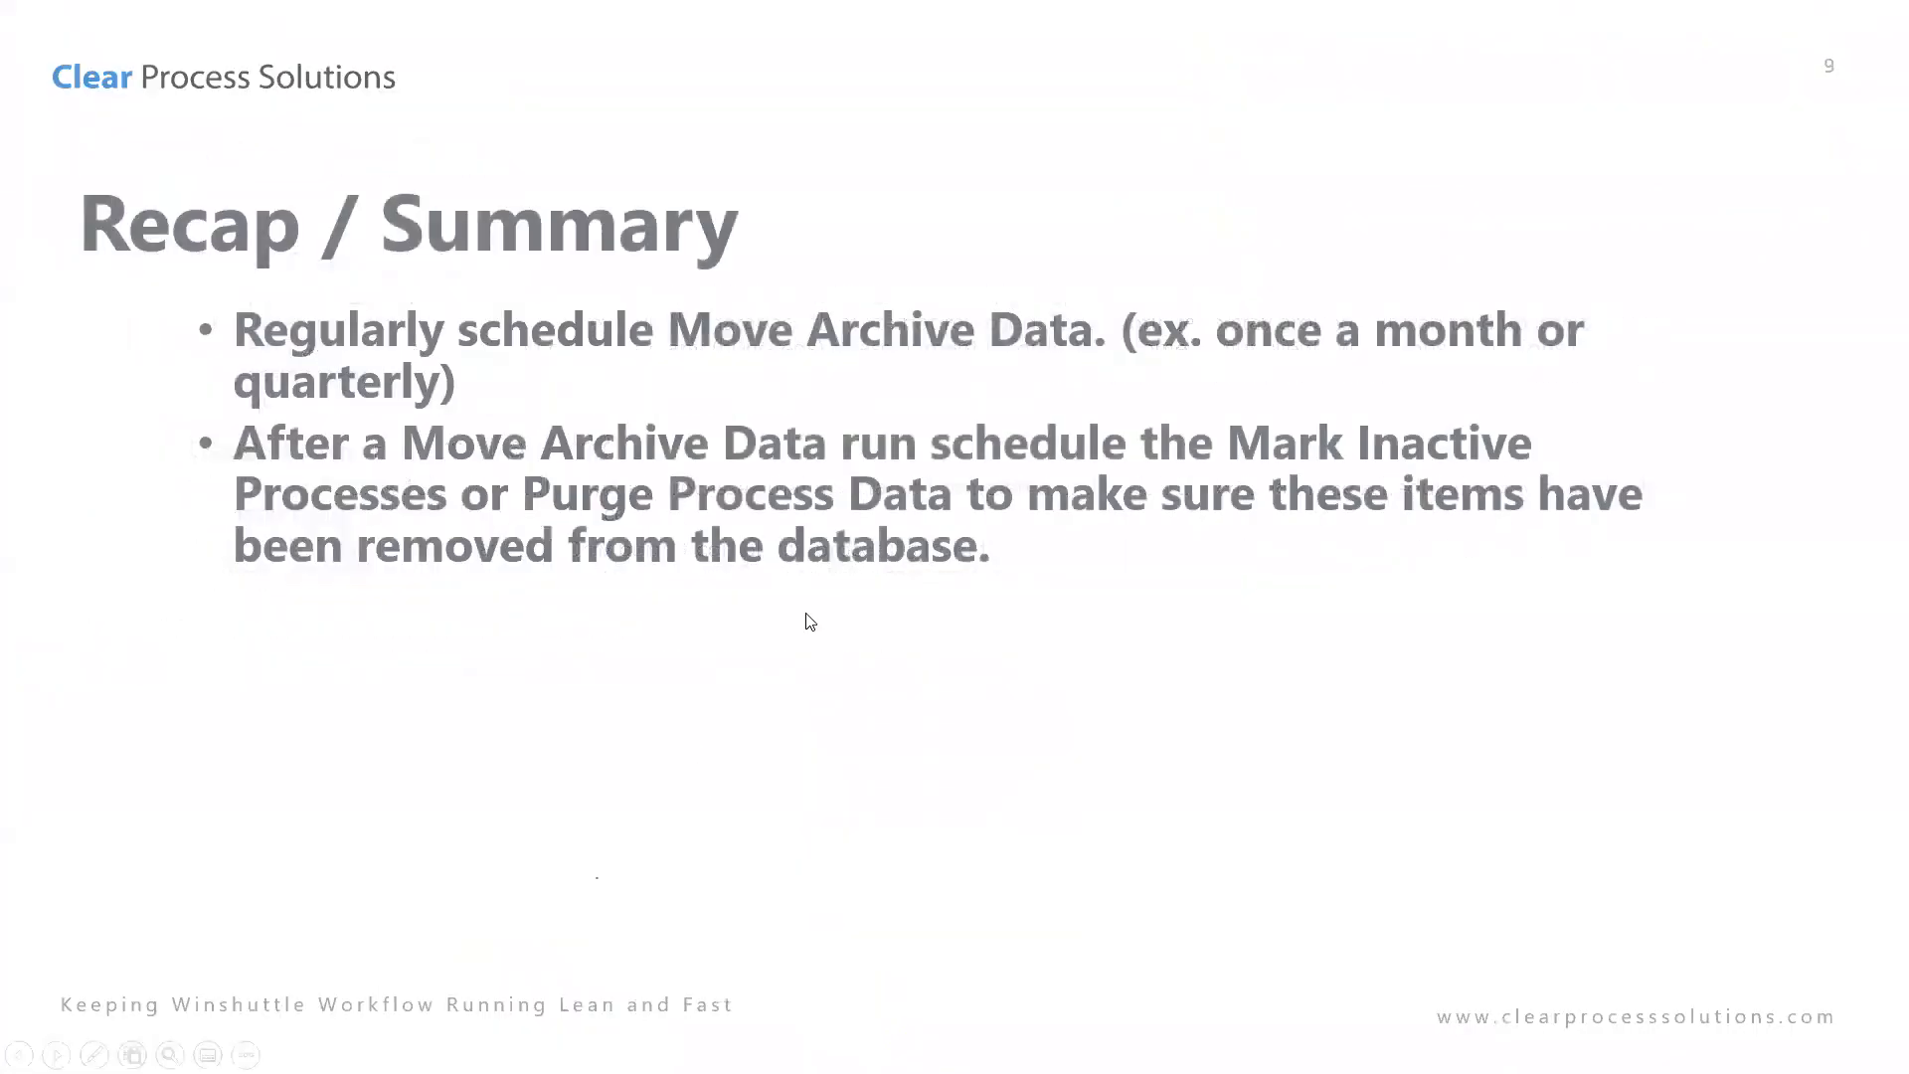